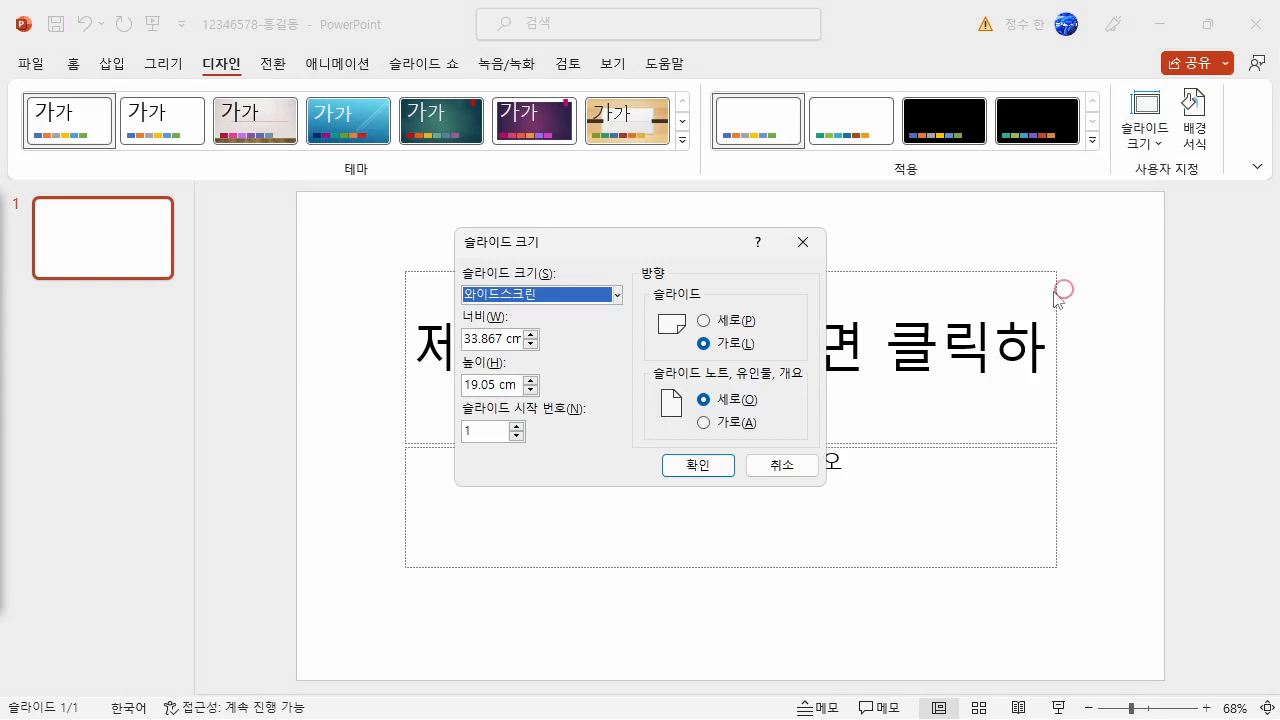
- Set the slide size to A4 용지(210x297mm) and scale the content with the 맞춤 확인 option
{"action": "left_click", "coordinate": [543, 294]}
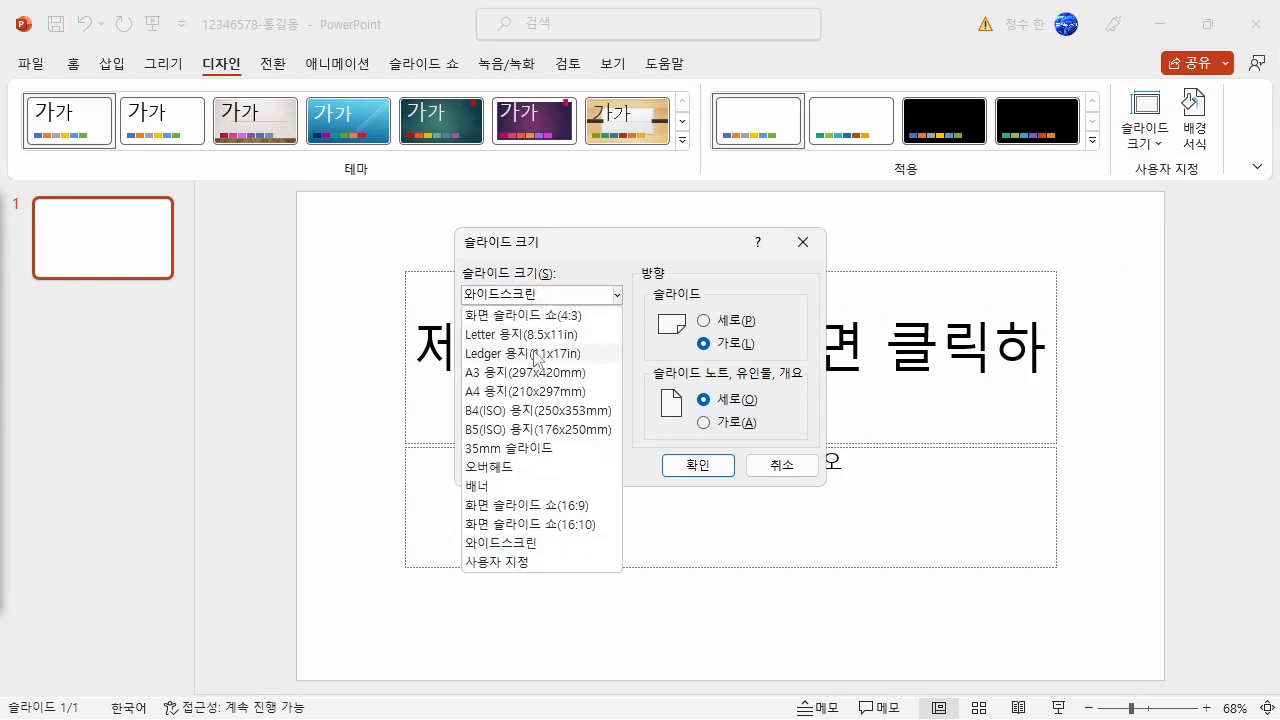
{"action": "left_click", "coordinate": [524, 391]}
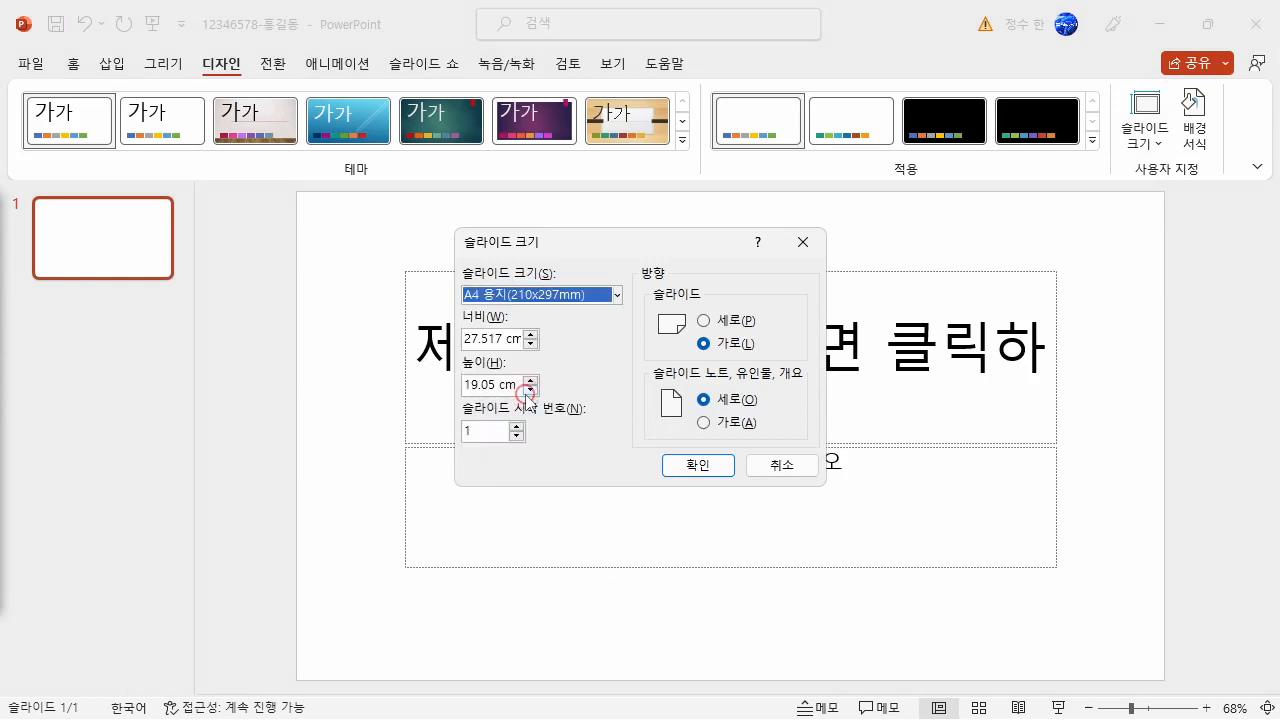
{"action": "left_click", "coordinate": [703, 464]}
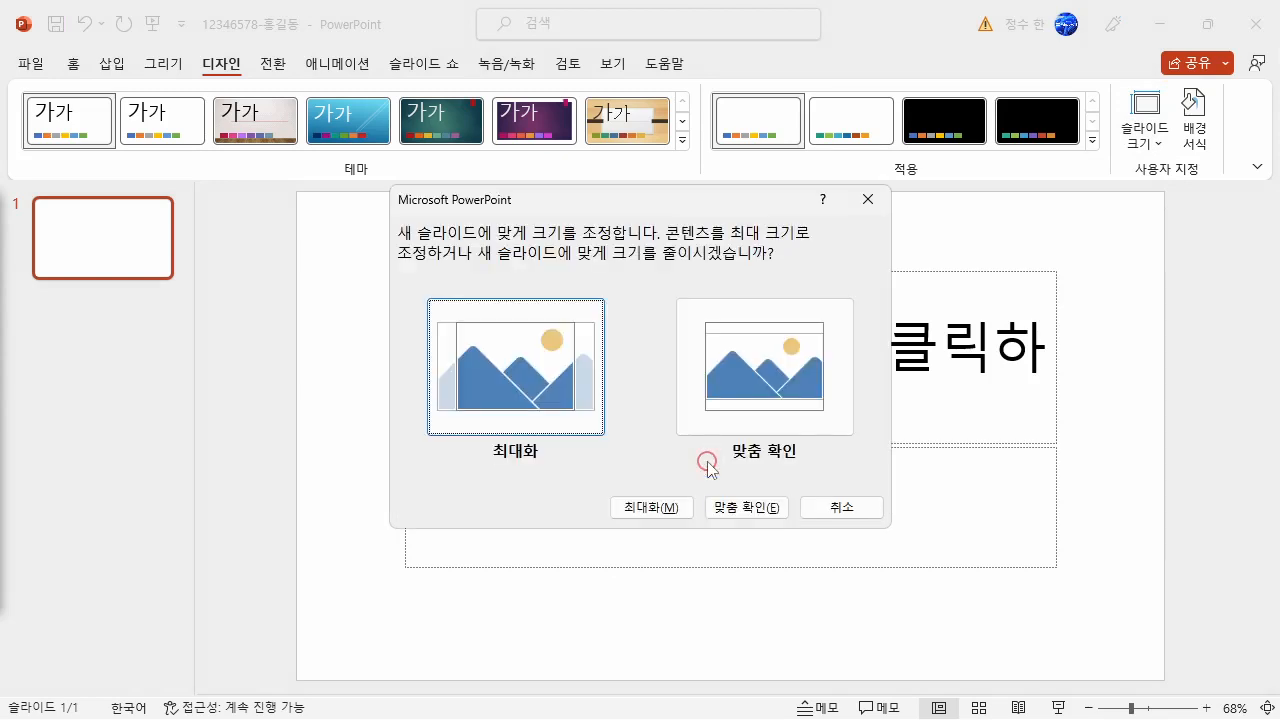
{"action": "left_click", "coordinate": [757, 383]}
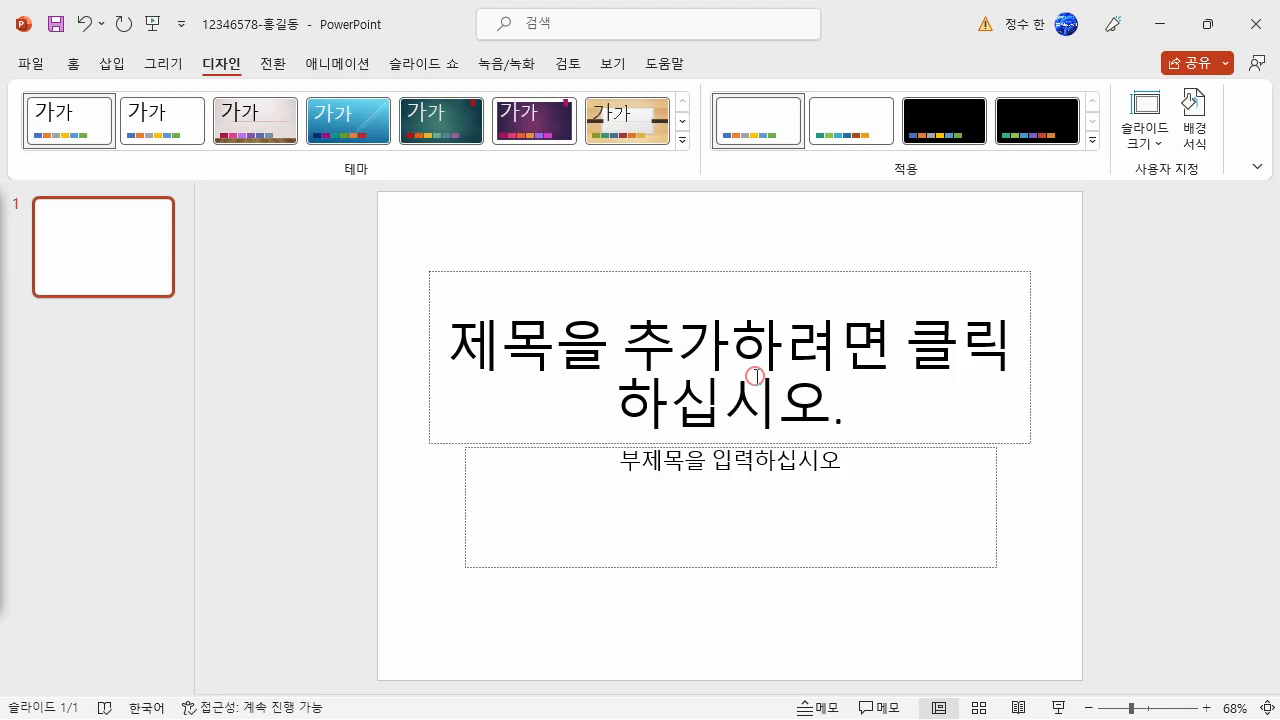
- Add five new slides after the title slide and narrow the slide thumbnail pane
{"action": "left_click", "coordinate": [137, 278]}
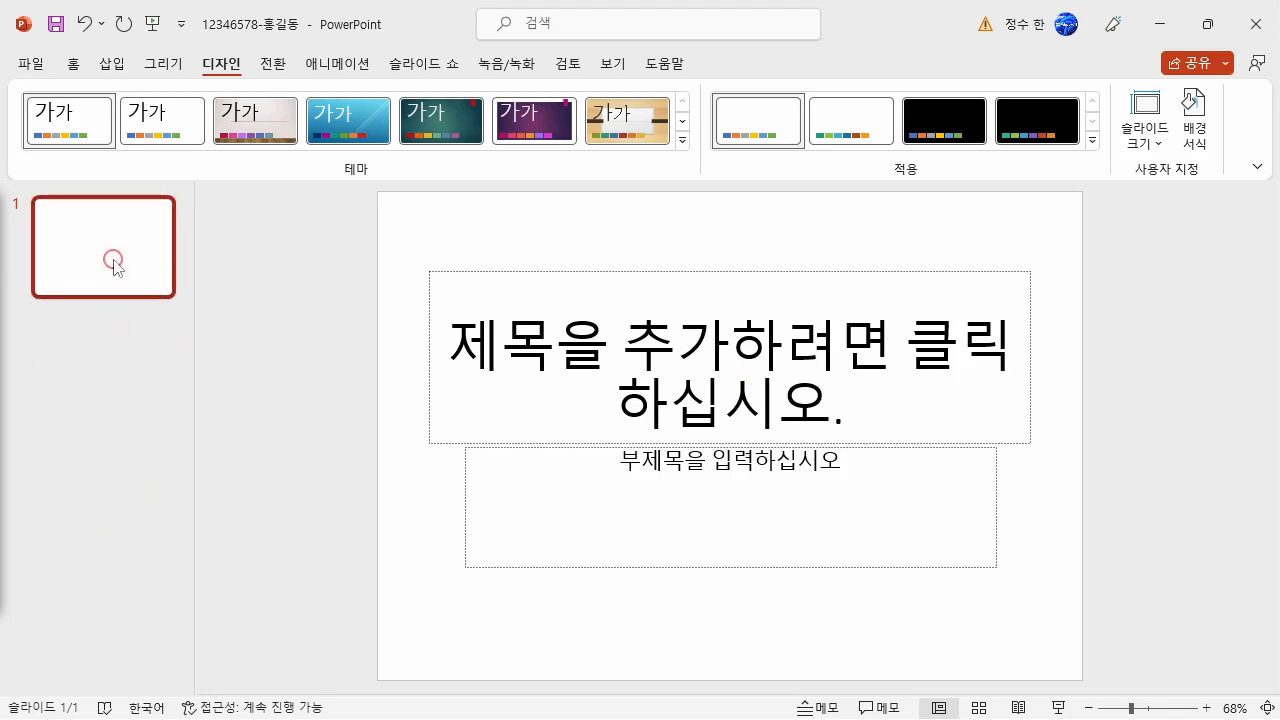
{"action": "key", "text": "Return"}
{"action": "key", "text": "Return"}
{"action": "key", "text": "Return"}
{"action": "key", "text": "Return"}
{"action": "key", "text": "Return"}
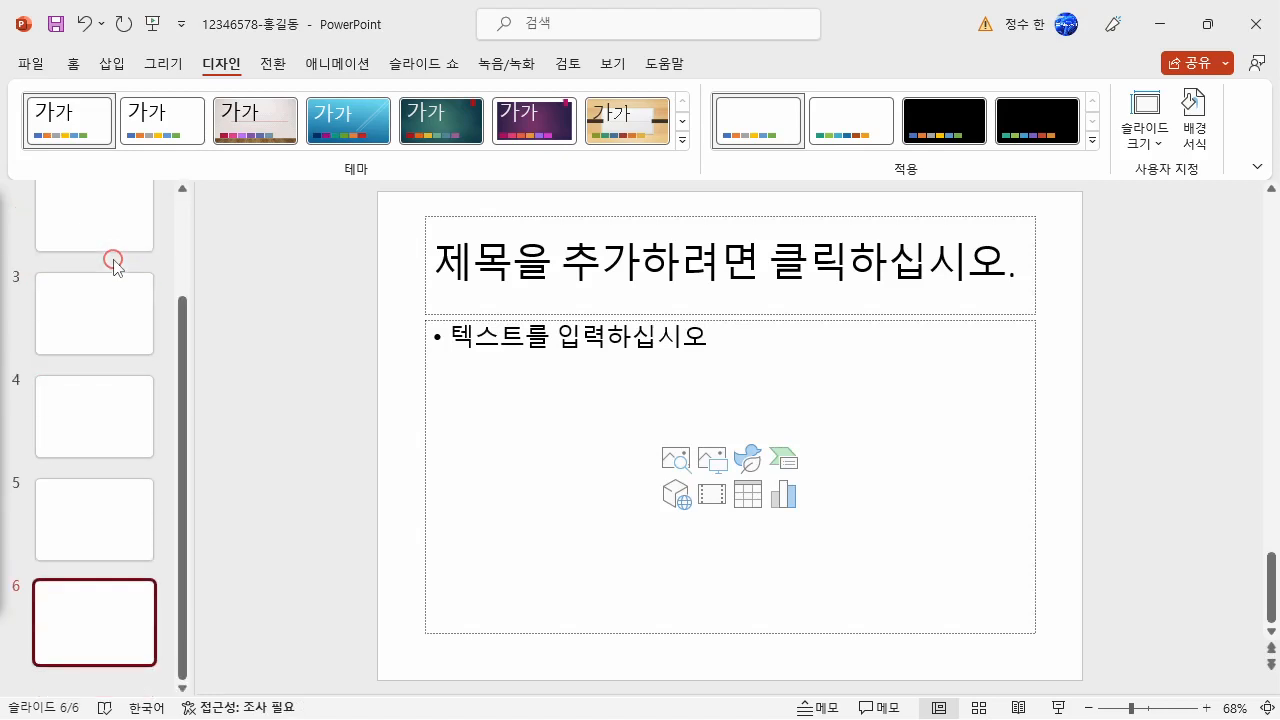
{"action": "left_click_drag", "start_coordinate": [194, 410], "coordinate": [148, 410]}
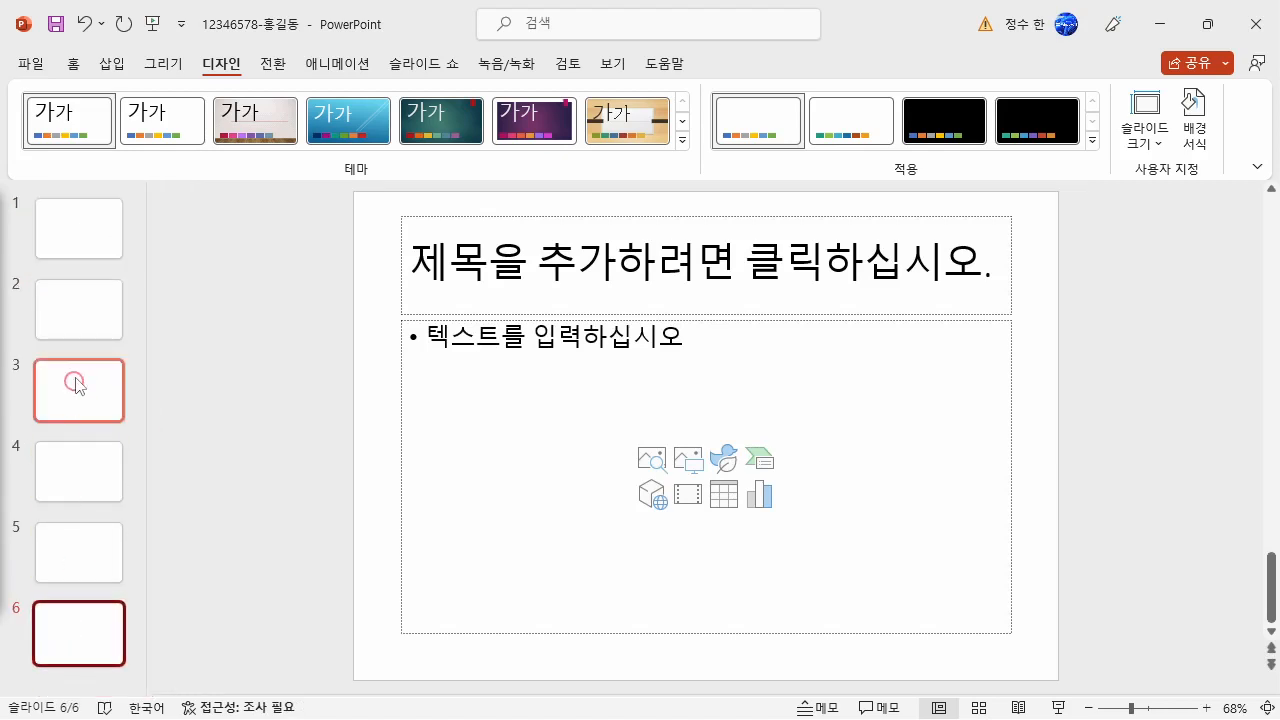
- Open the slide master view from slide 1 and select the title and content layout
{"action": "left_click", "coordinate": [79, 246]}
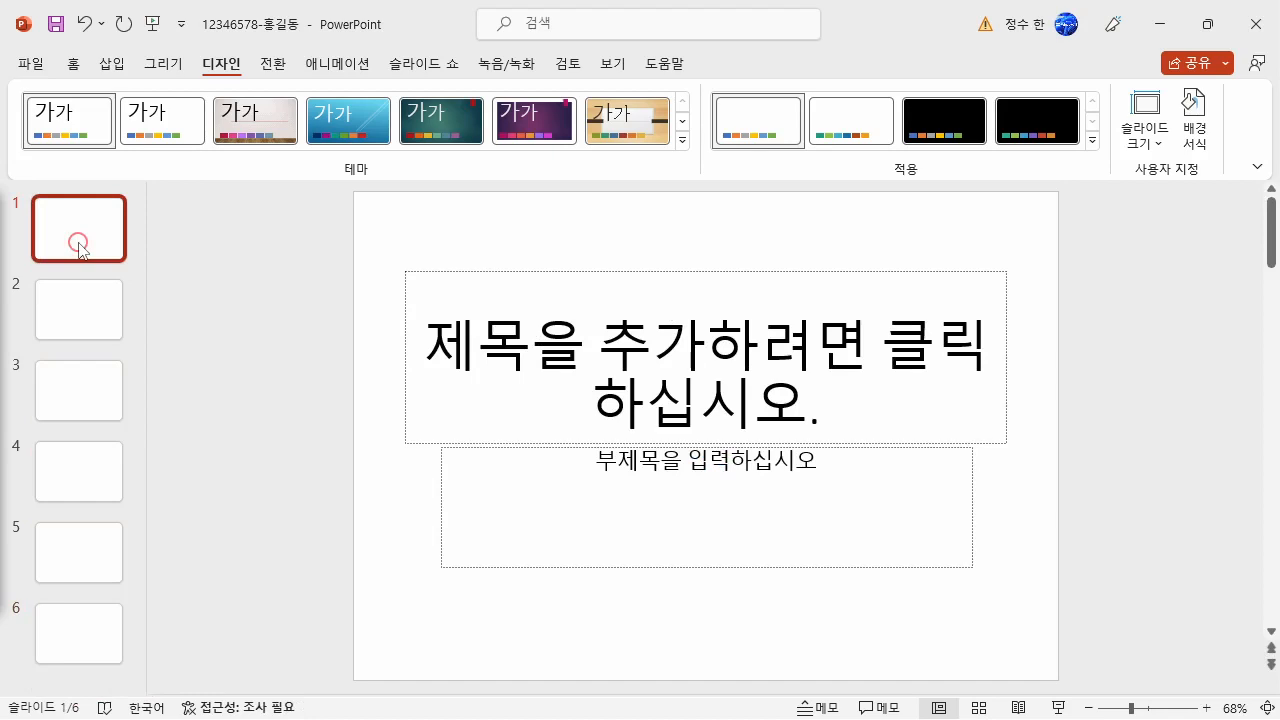
{"action": "left_click", "coordinate": [613, 63]}
{"action": "left_click", "coordinate": [302, 130]}
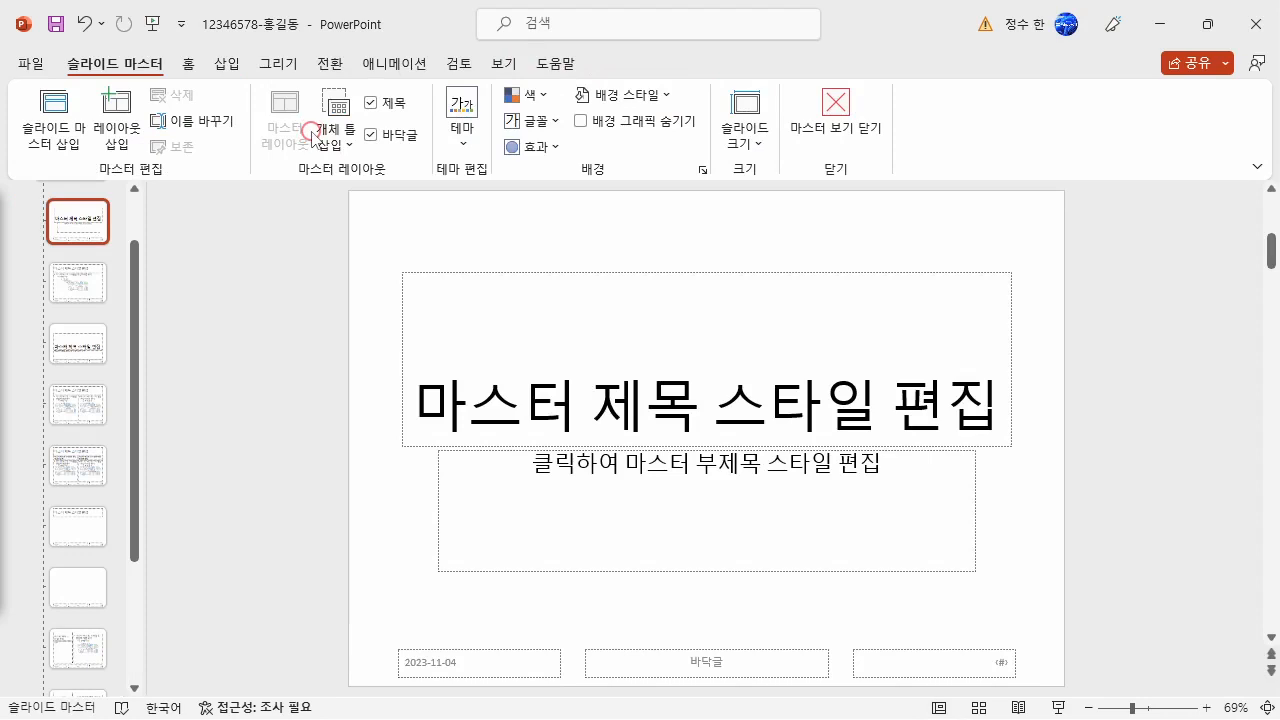
{"action": "left_click_drag", "start_coordinate": [134, 338], "coordinate": [150, 210]}
{"action": "left_click", "coordinate": [86, 360]}
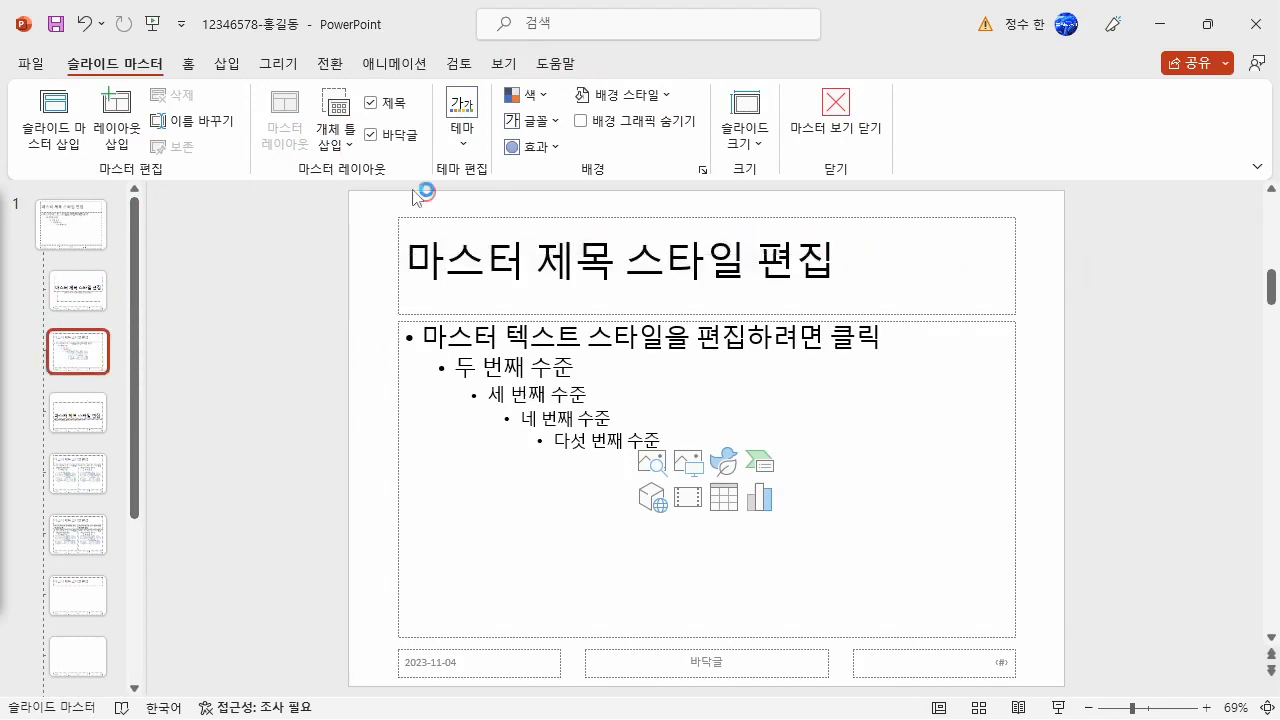
- Draw a chevron arrow about 1.01 cm high and 27.52 cm wide across the full width of the layout's title area
{"action": "left_click", "coordinate": [227, 63]}
{"action": "left_click", "coordinate": [306, 133]}
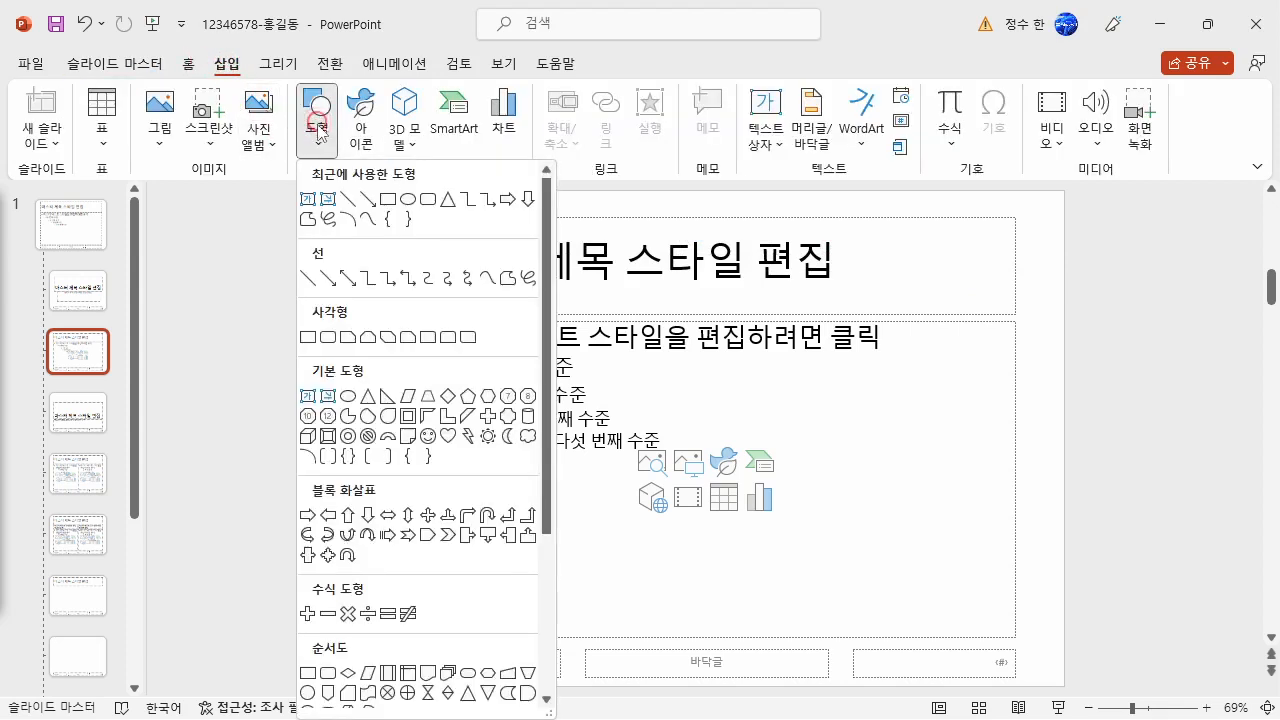
{"action": "left_click", "coordinate": [447, 535]}
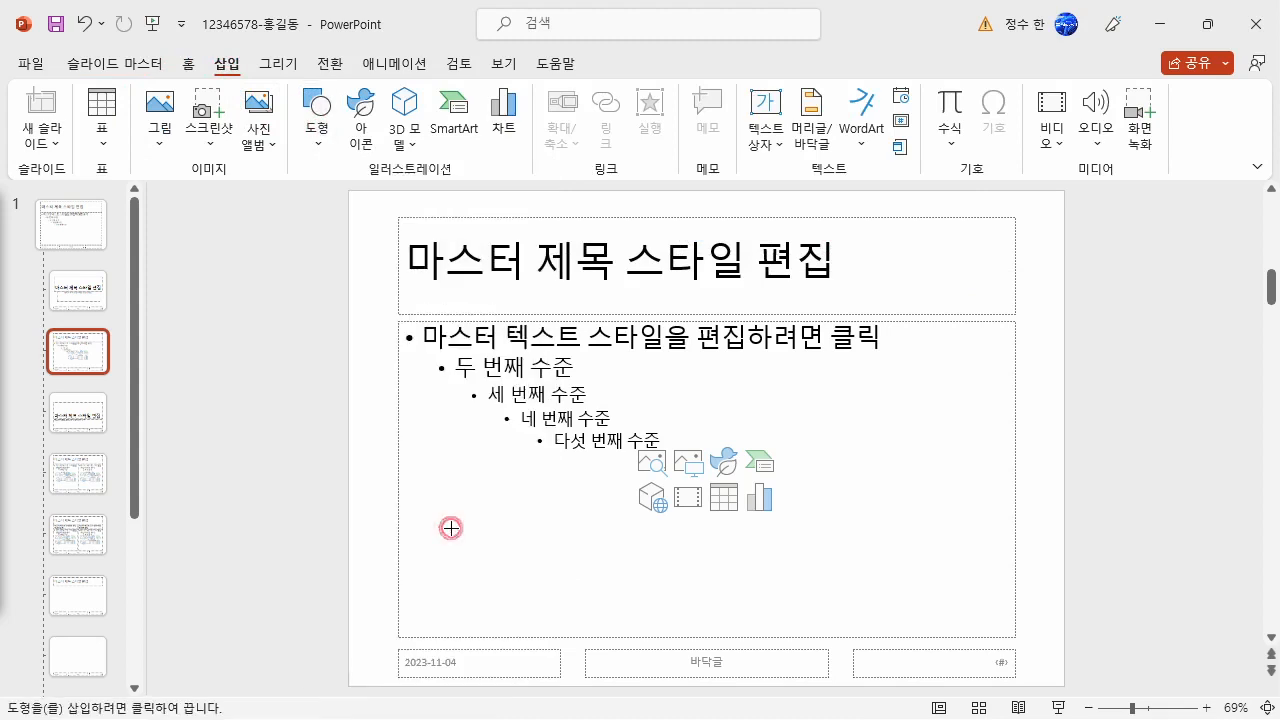
{"action": "left_click_drag", "start_coordinate": [350, 218], "coordinate": [1064, 267]}
{"action": "left_click_drag", "start_coordinate": [709, 217], "coordinate": [709, 238]}
- Remove the thin chevron's outline and fill it with light green
{"action": "left_click", "coordinate": [463, 120]}
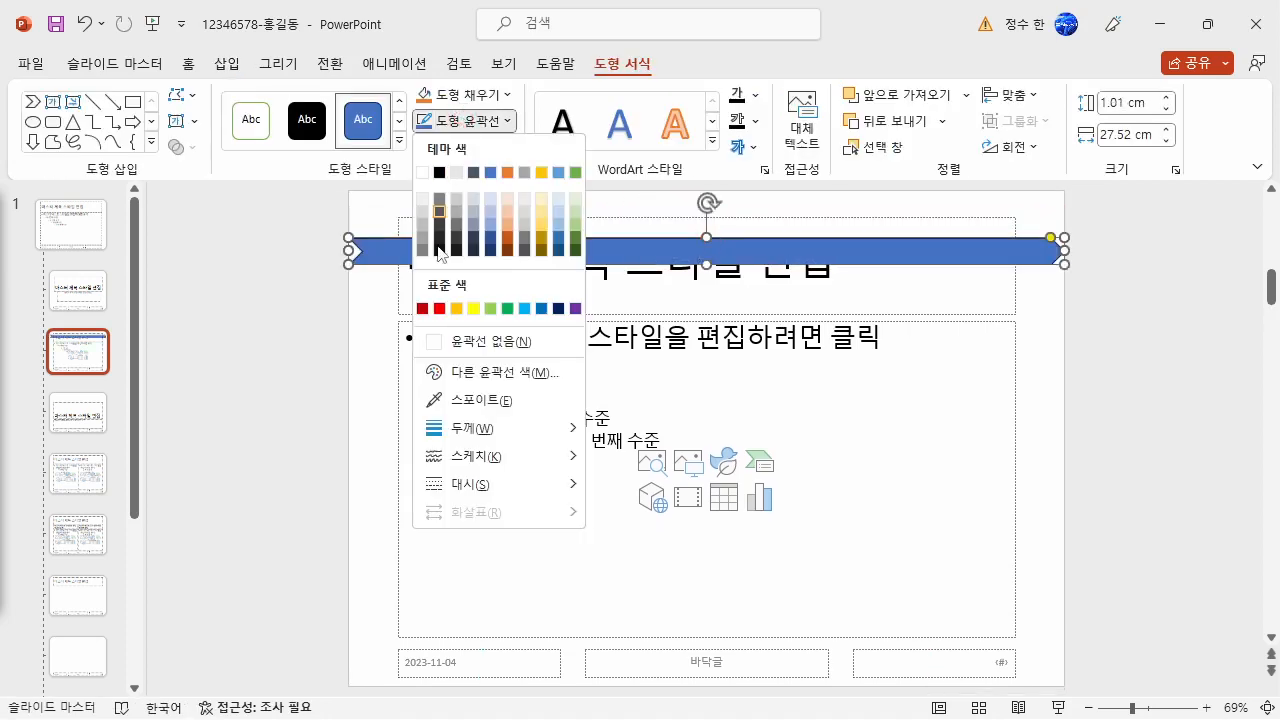
{"action": "left_click", "coordinate": [441, 341]}
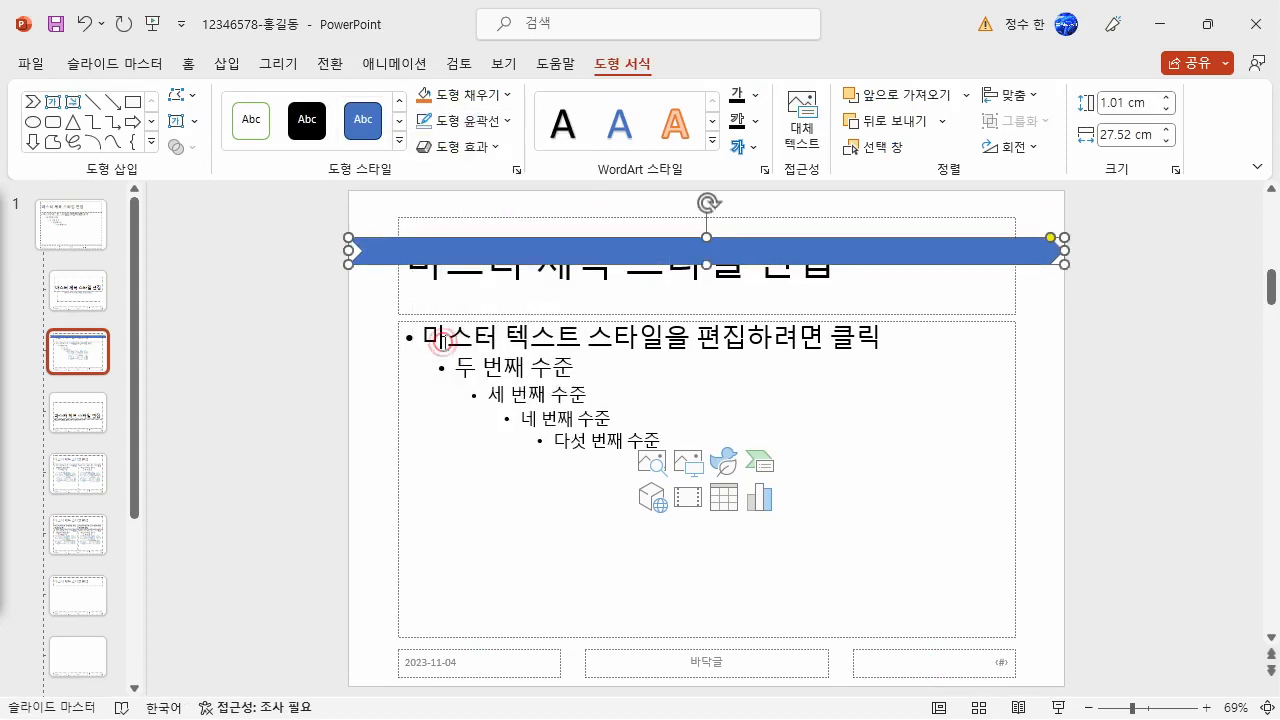
{"action": "left_click", "coordinate": [478, 94]}
{"action": "left_click", "coordinate": [573, 186]}
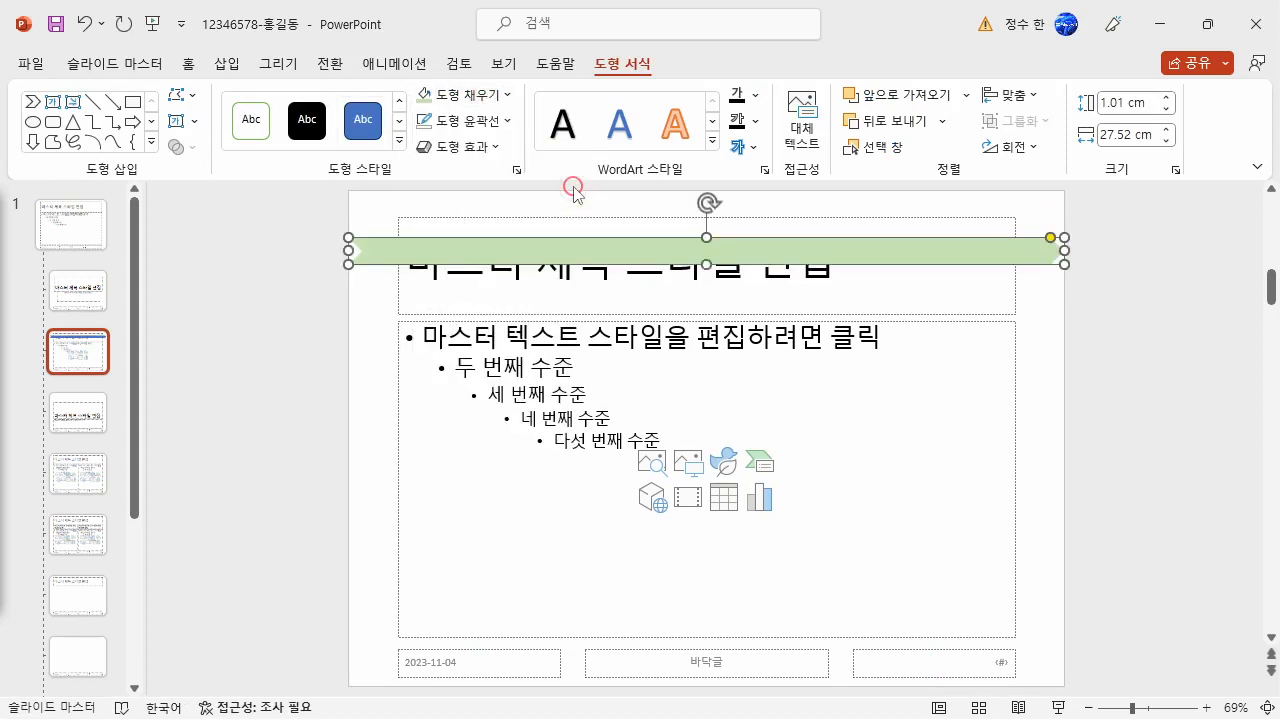
{"action": "left_click", "coordinate": [394, 391]}
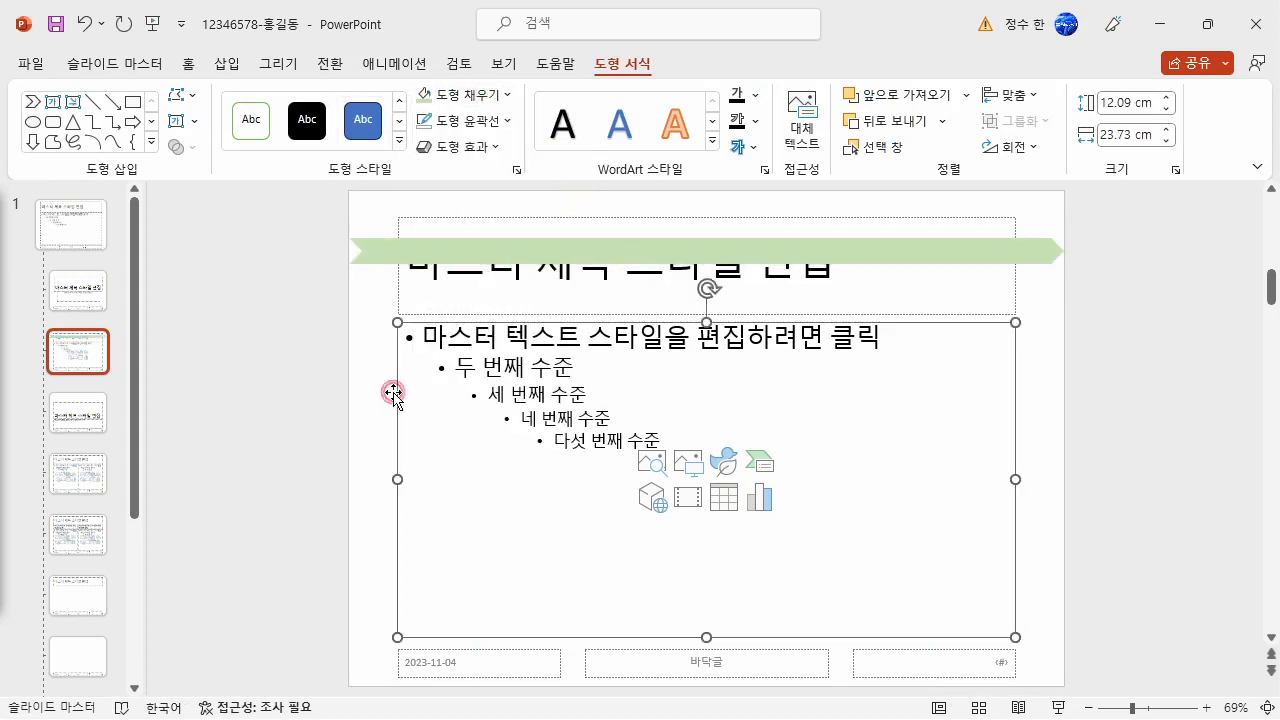
- Draw a second chevron about 2.9 cm high and 23.73 cm wide along the slide's top edge and flip it horizontally
{"action": "left_click", "coordinate": [228, 66]}
{"action": "left_click", "coordinate": [328, 132]}
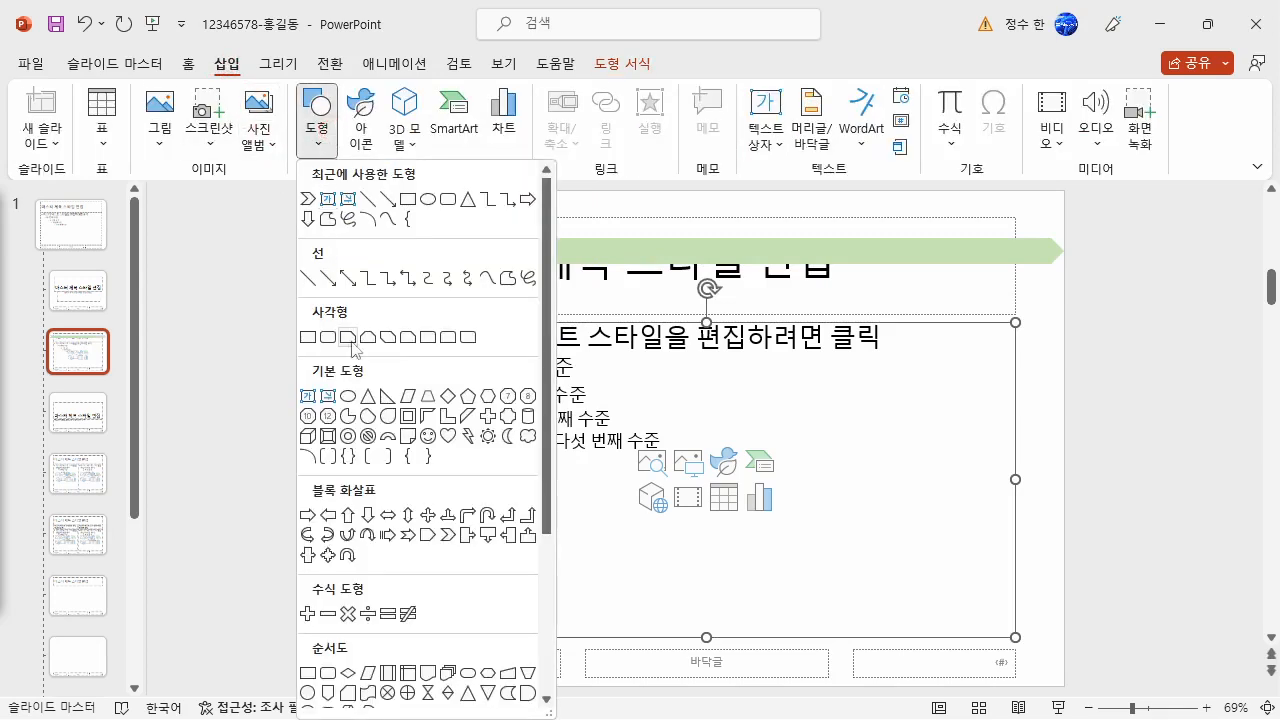
{"action": "left_click", "coordinate": [458, 537]}
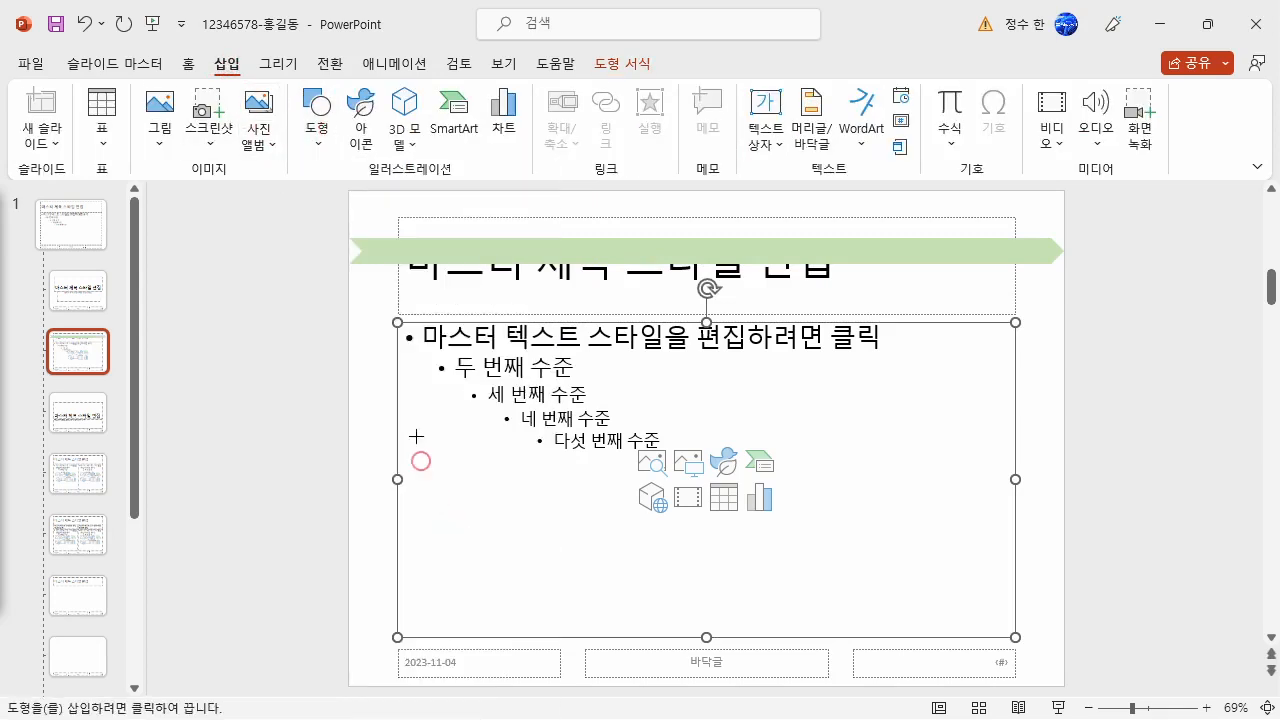
{"action": "left_click_drag", "start_coordinate": [395, 188], "coordinate": [1015, 267]}
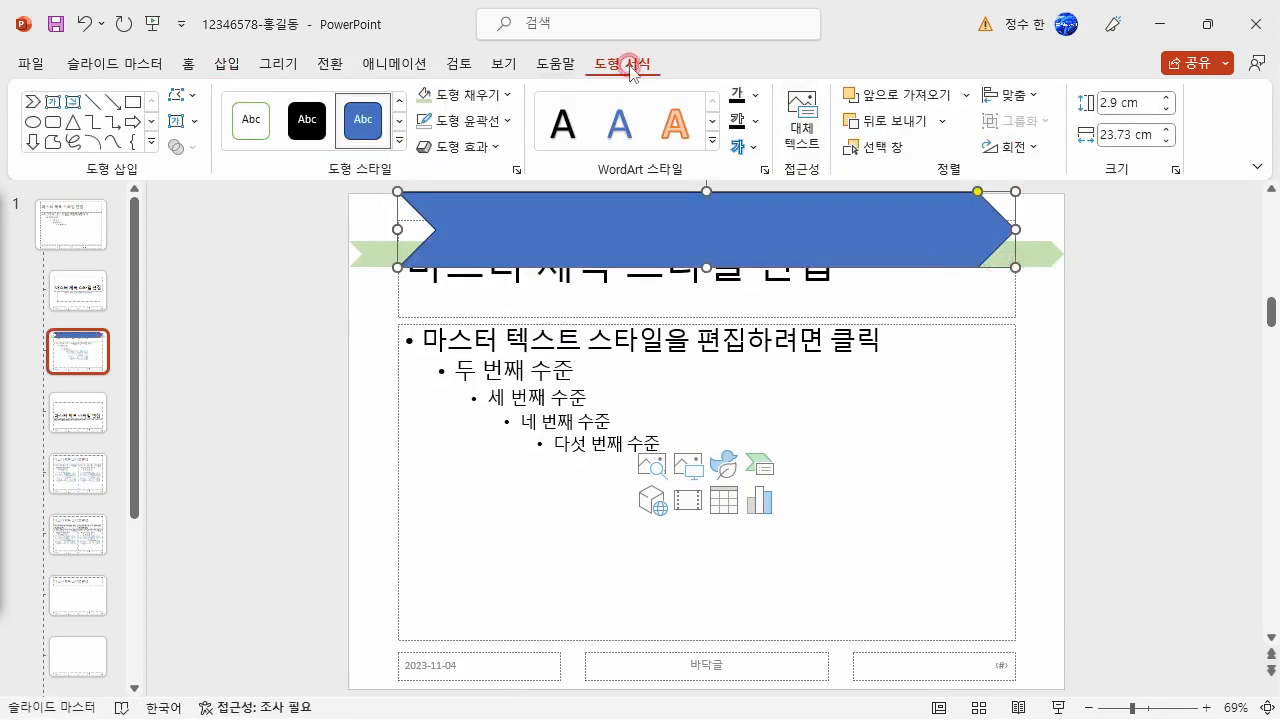
{"action": "left_click", "coordinate": [1015, 146]}
{"action": "left_click", "coordinate": [1010, 256]}
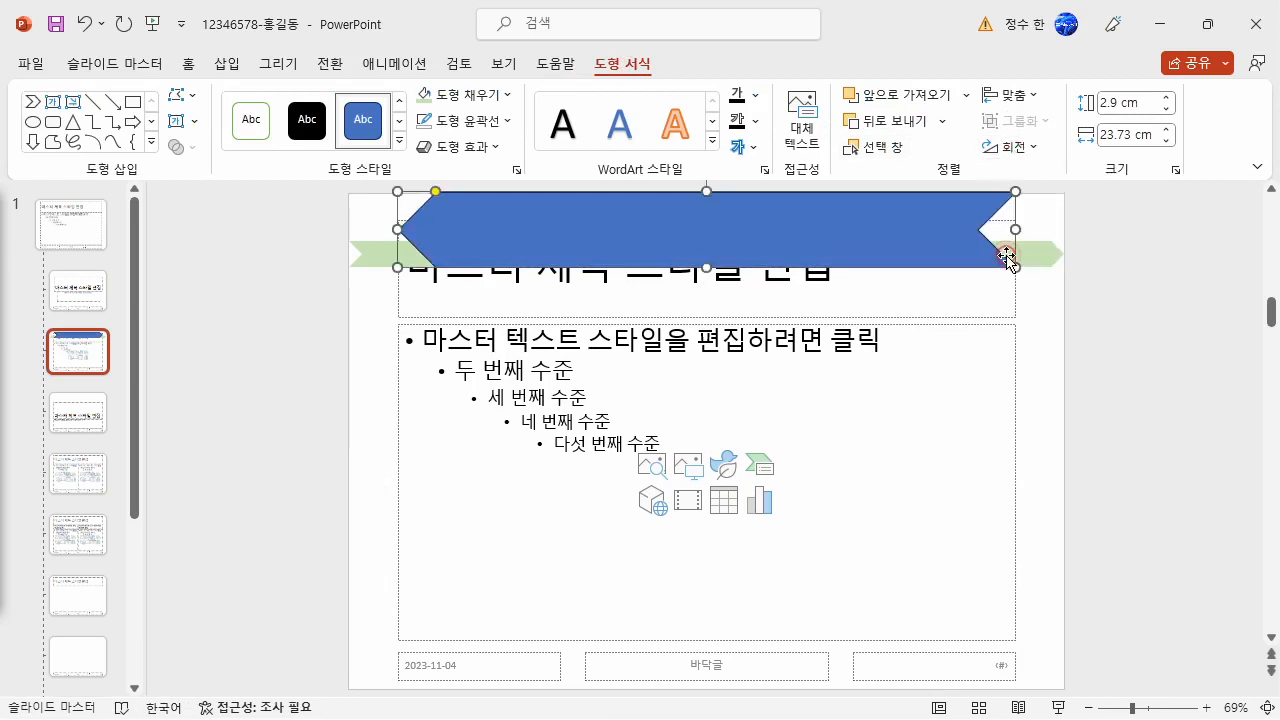
- Remove the outline from the large blue chevron
{"action": "left_click", "coordinate": [503, 124]}
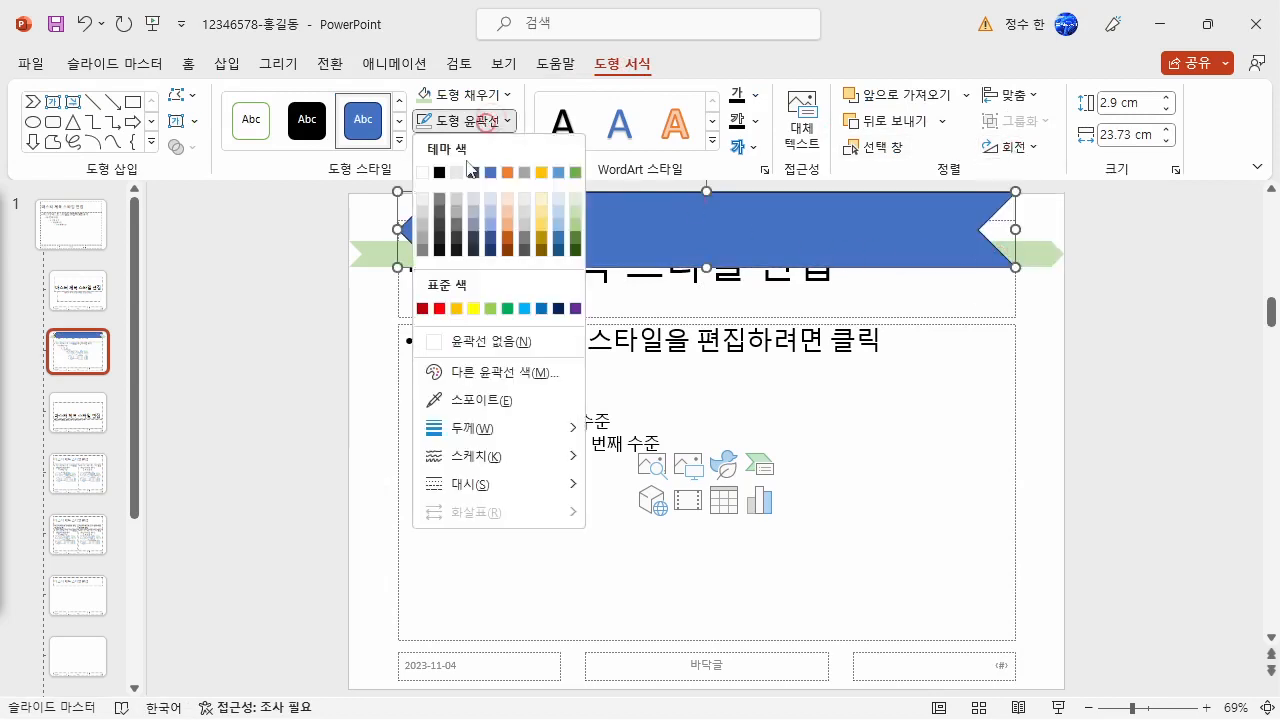
{"action": "left_click", "coordinate": [458, 341]}
{"action": "left_click", "coordinate": [297, 388]}
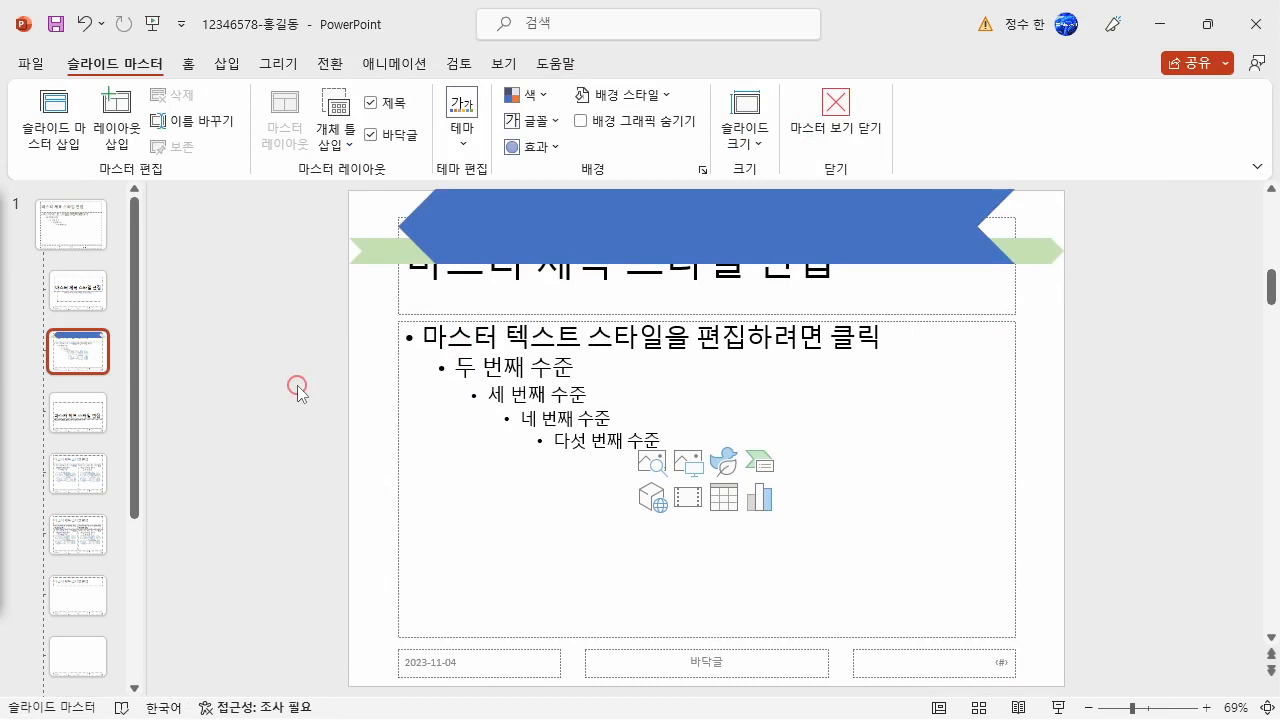
- Bring the master title placeholder to the front of the chevron shapes
{"action": "left_click", "coordinate": [399, 316]}
{"action": "right_click", "coordinate": [400, 316]}
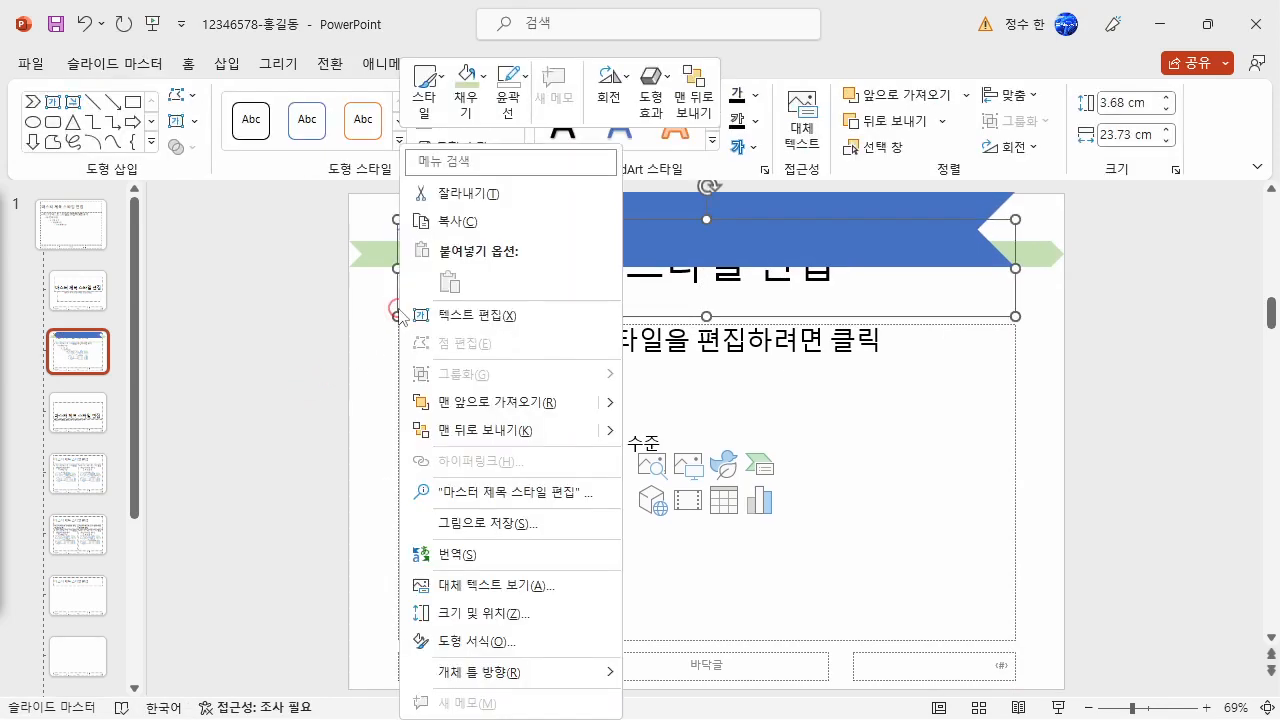
{"action": "left_click", "coordinate": [455, 403]}
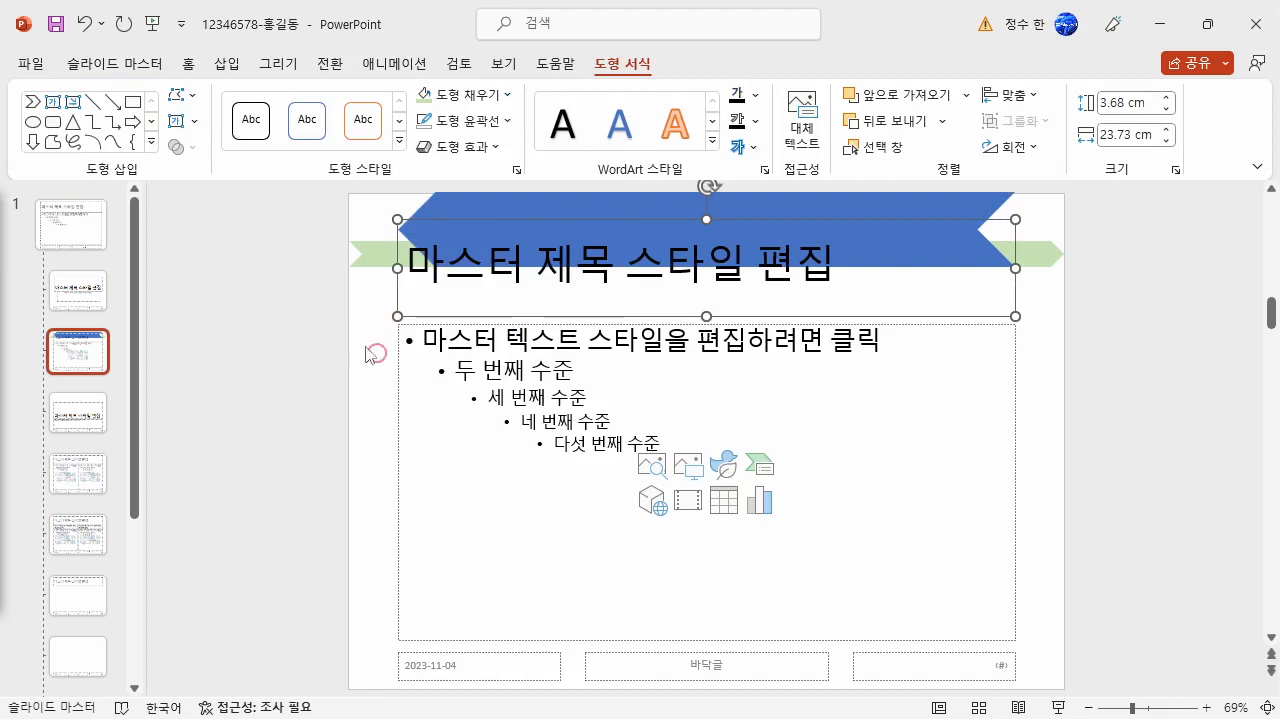
- Set the master title's font to 돋움 and its size to 40
{"action": "left_click", "coordinate": [186, 63]}
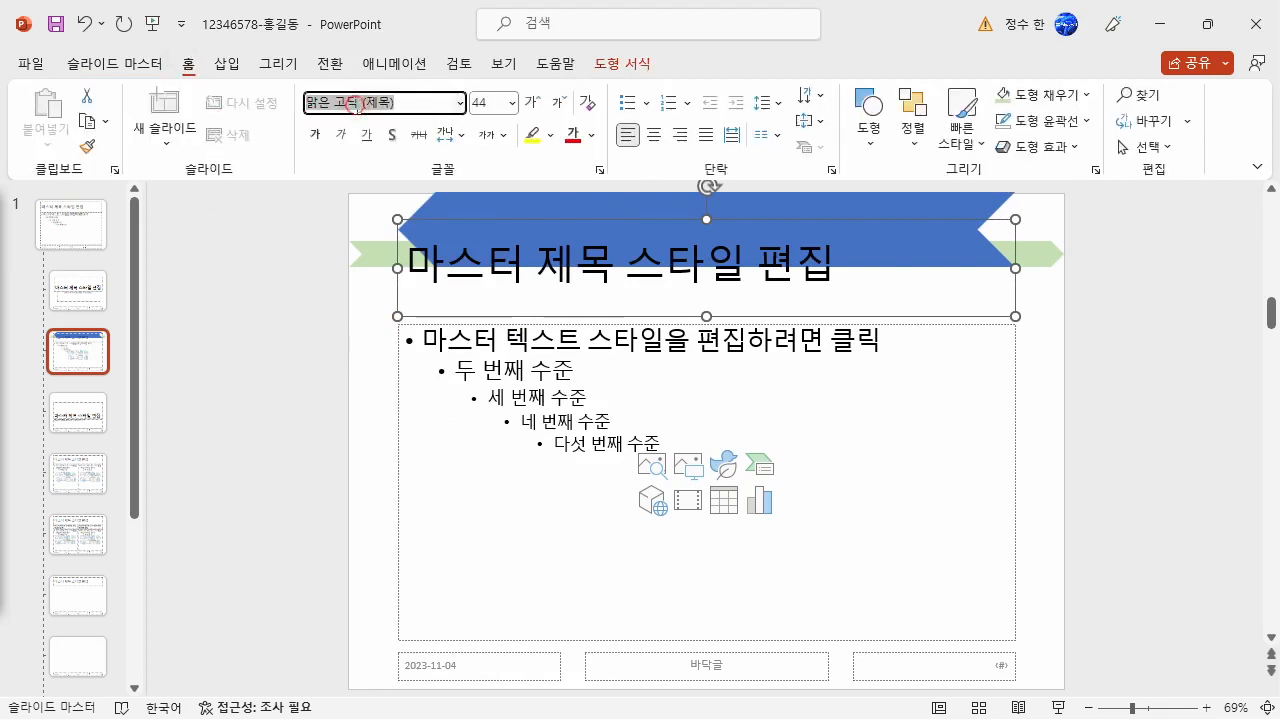
{"action": "type", "text": "ㄷ"}
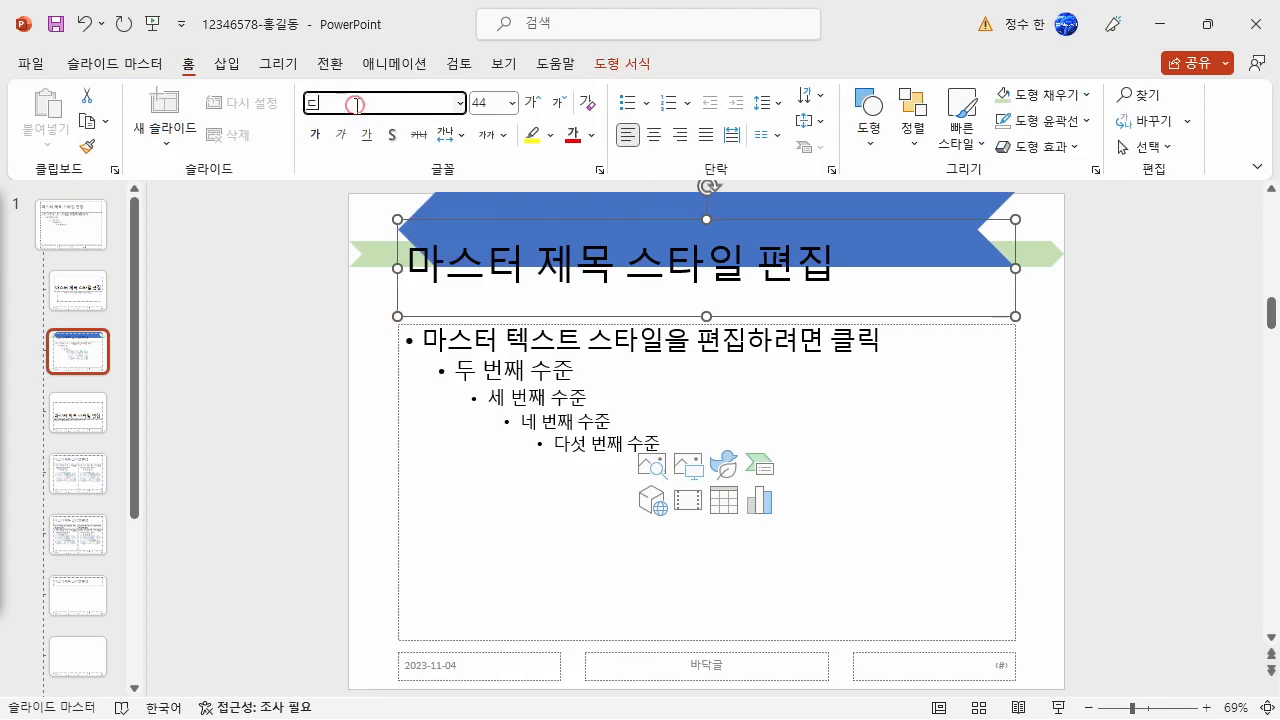
{"action": "type", "text": "ㅗㄷㅇㅜㅁ"}
{"action": "key", "text": "Return"}
{"action": "left_click", "coordinate": [490, 102]}
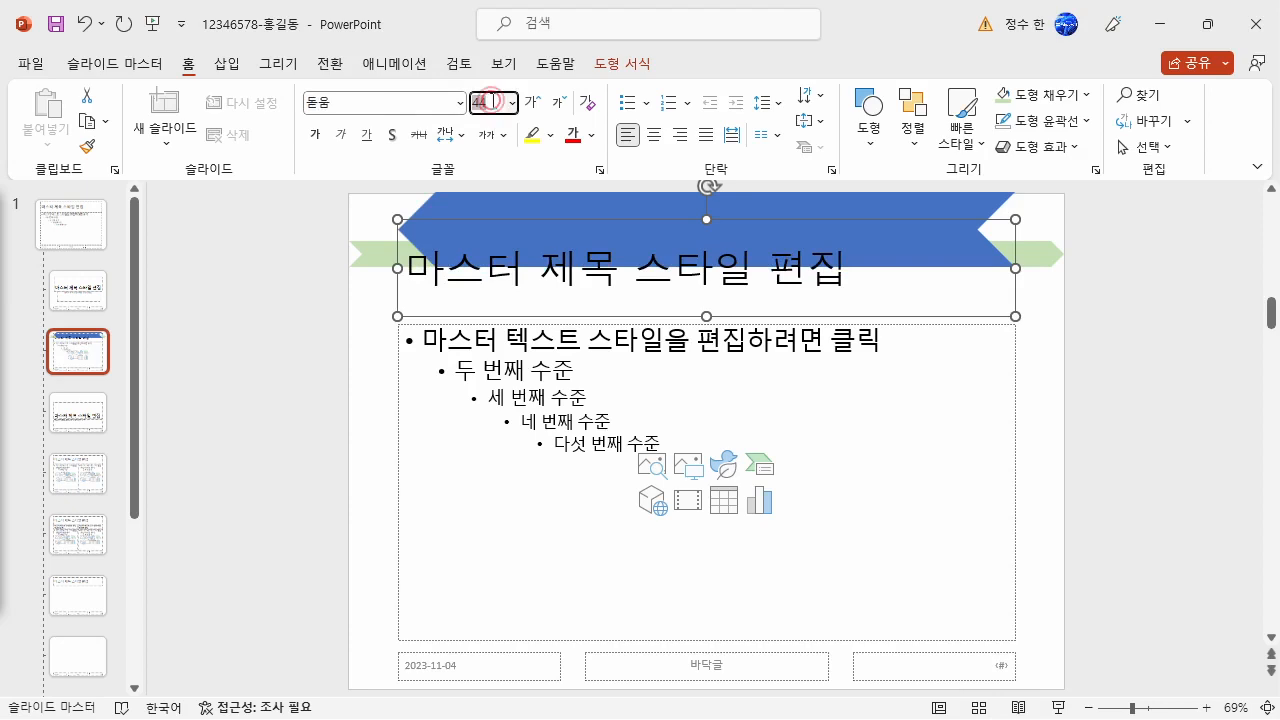
{"action": "key", "text": "Return"}
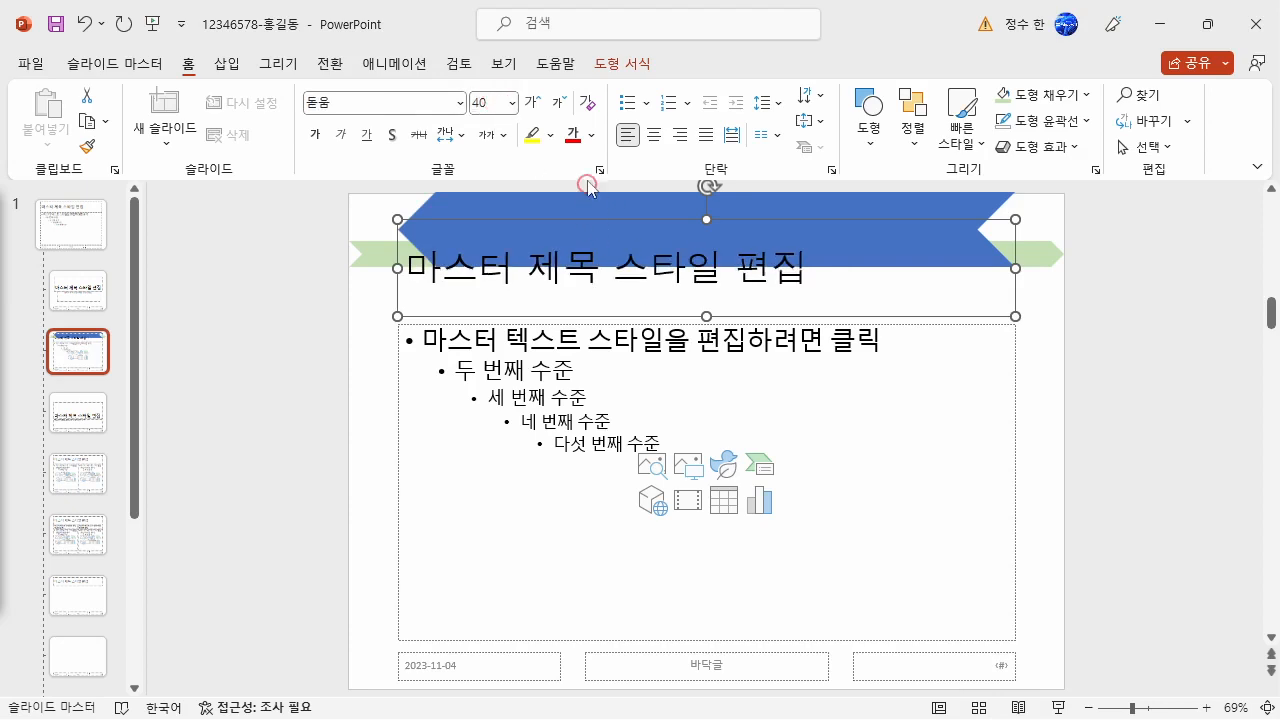
- Color the master title text white and center it
{"action": "left_click", "coordinate": [591, 135]}
{"action": "left_click", "coordinate": [577, 180]}
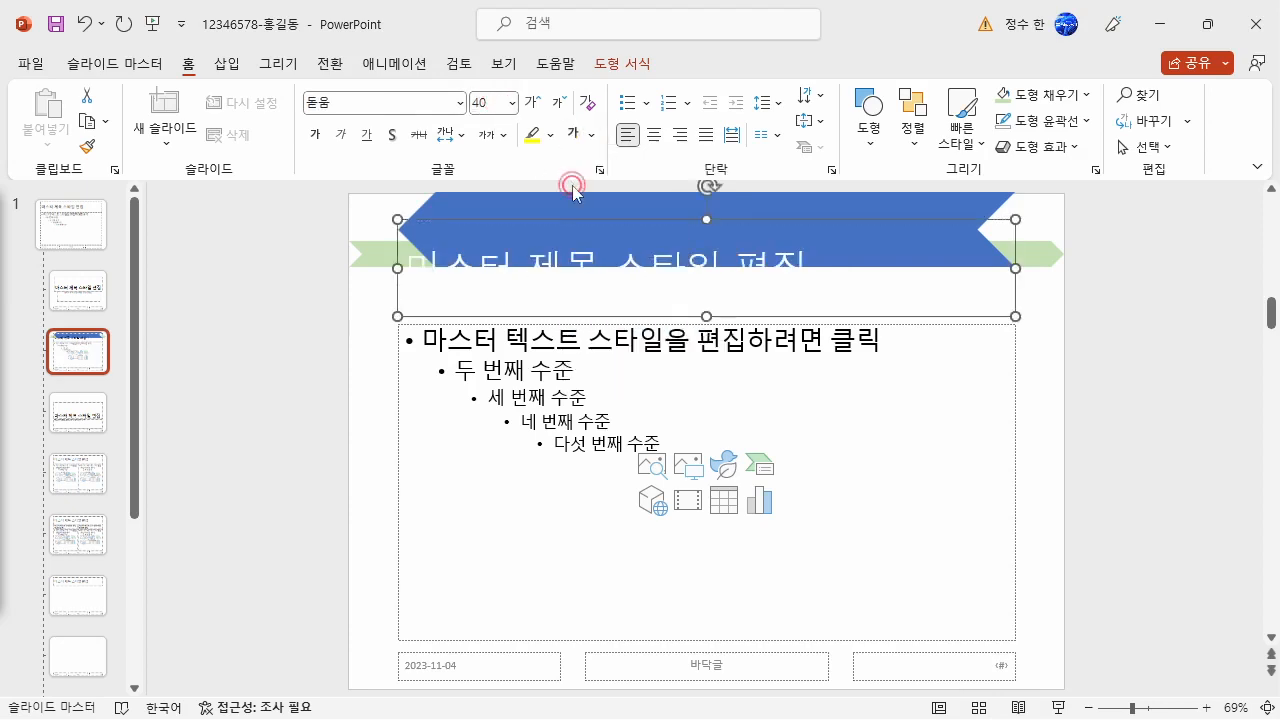
{"action": "left_click", "coordinate": [652, 145]}
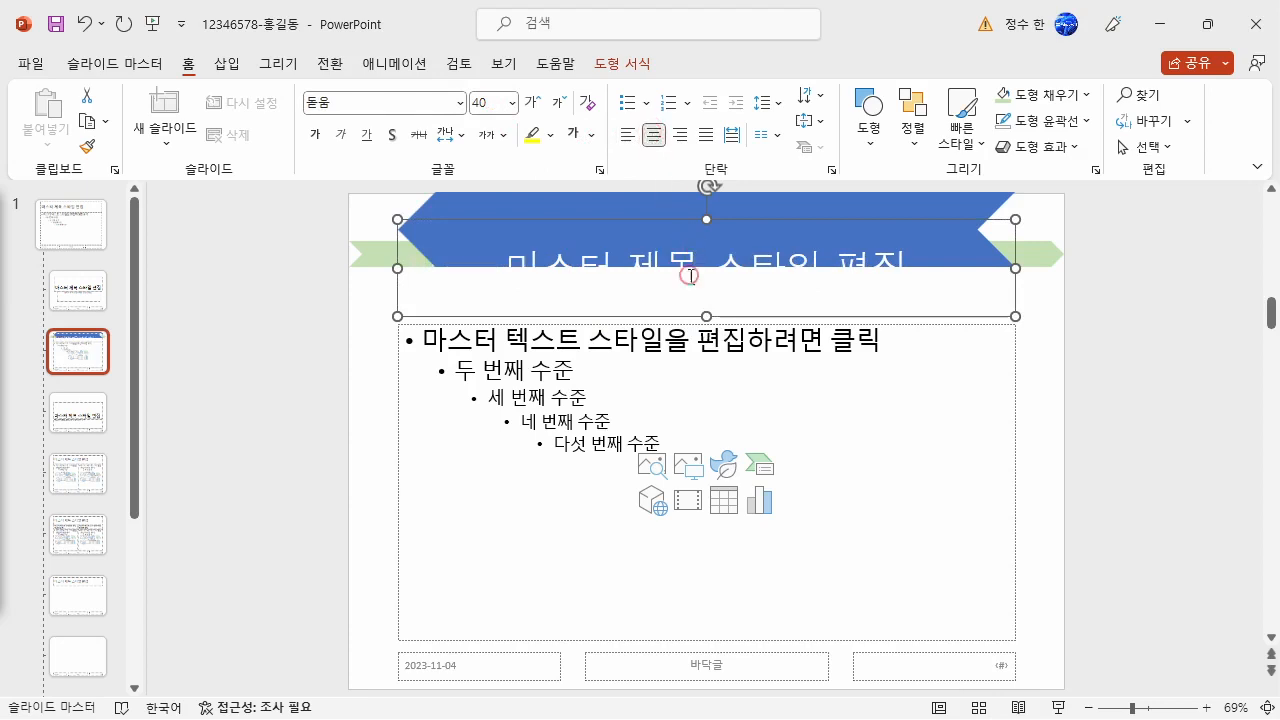
- Move and resize the title placeholder so that it matches the large blue chevron
{"action": "left_click_drag", "start_coordinate": [663, 317], "coordinate": [712, 264]}
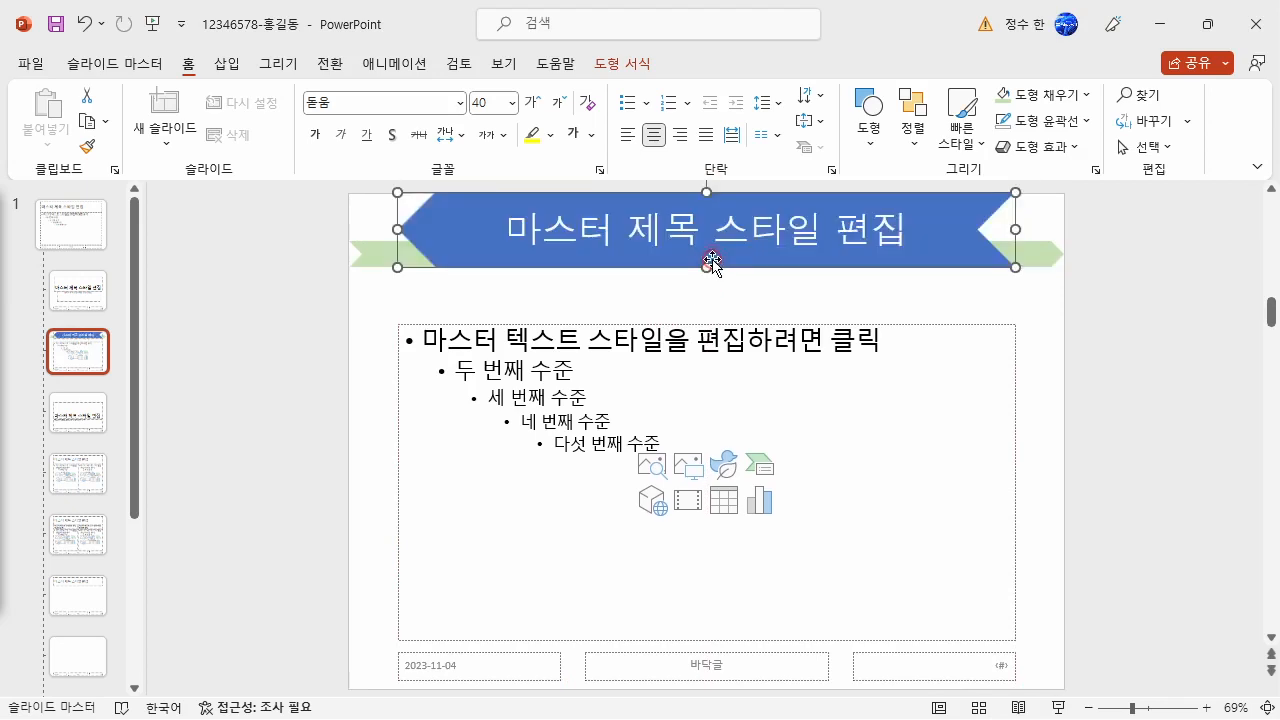
{"action": "left_click", "coordinate": [685, 294]}
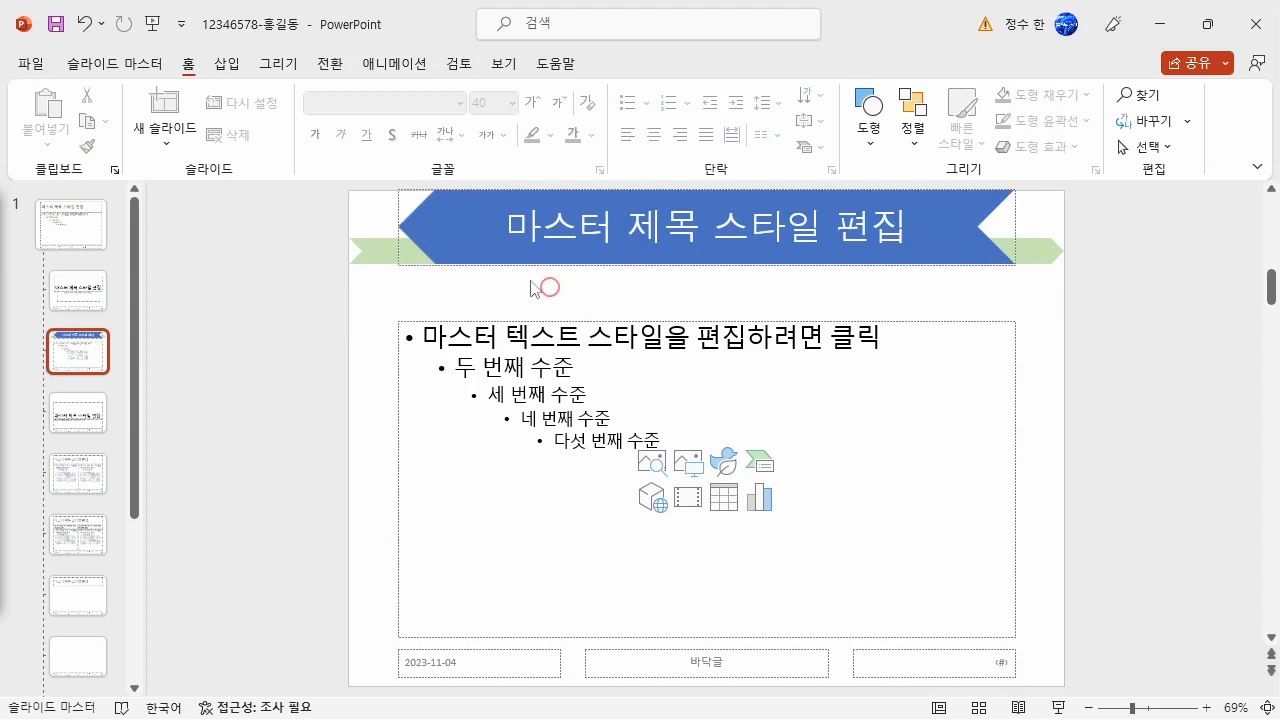
- Insert the picture 로고2 from the ITQ Picture folder in Documents into the title-and-content layout
{"action": "left_click", "coordinate": [225, 63]}
{"action": "left_click", "coordinate": [158, 125]}
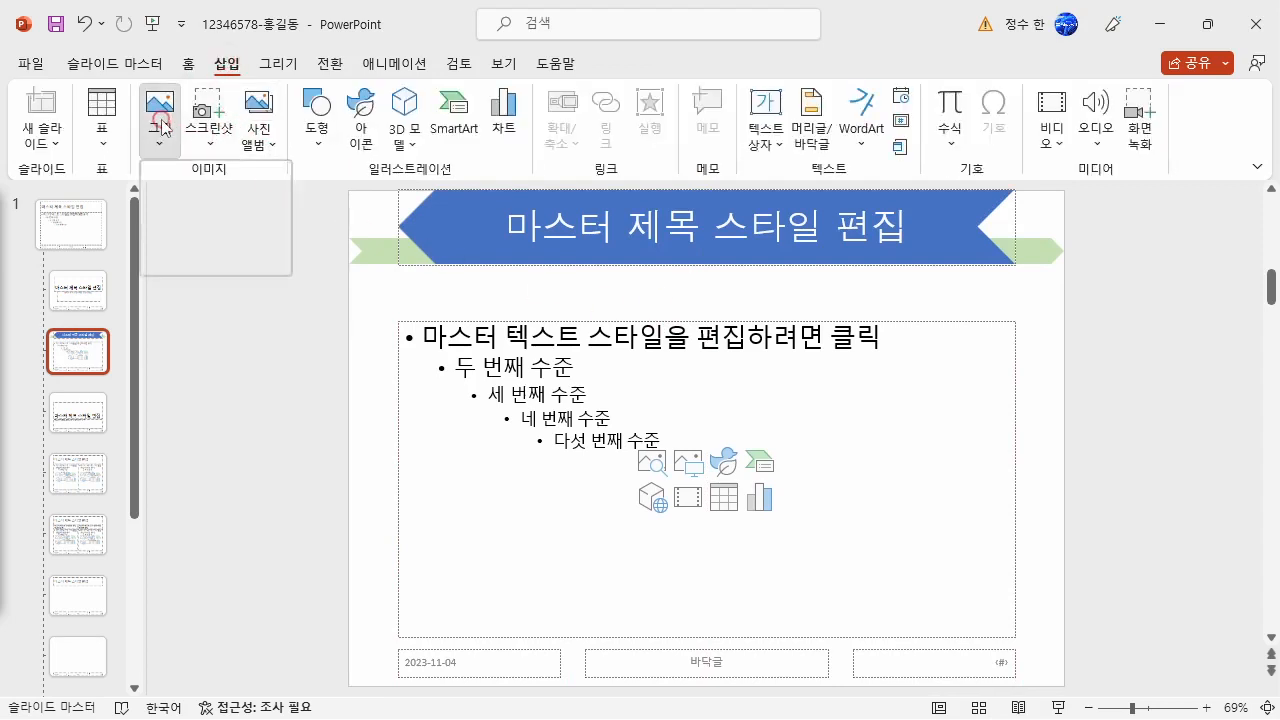
{"action": "left_click", "coordinate": [206, 208]}
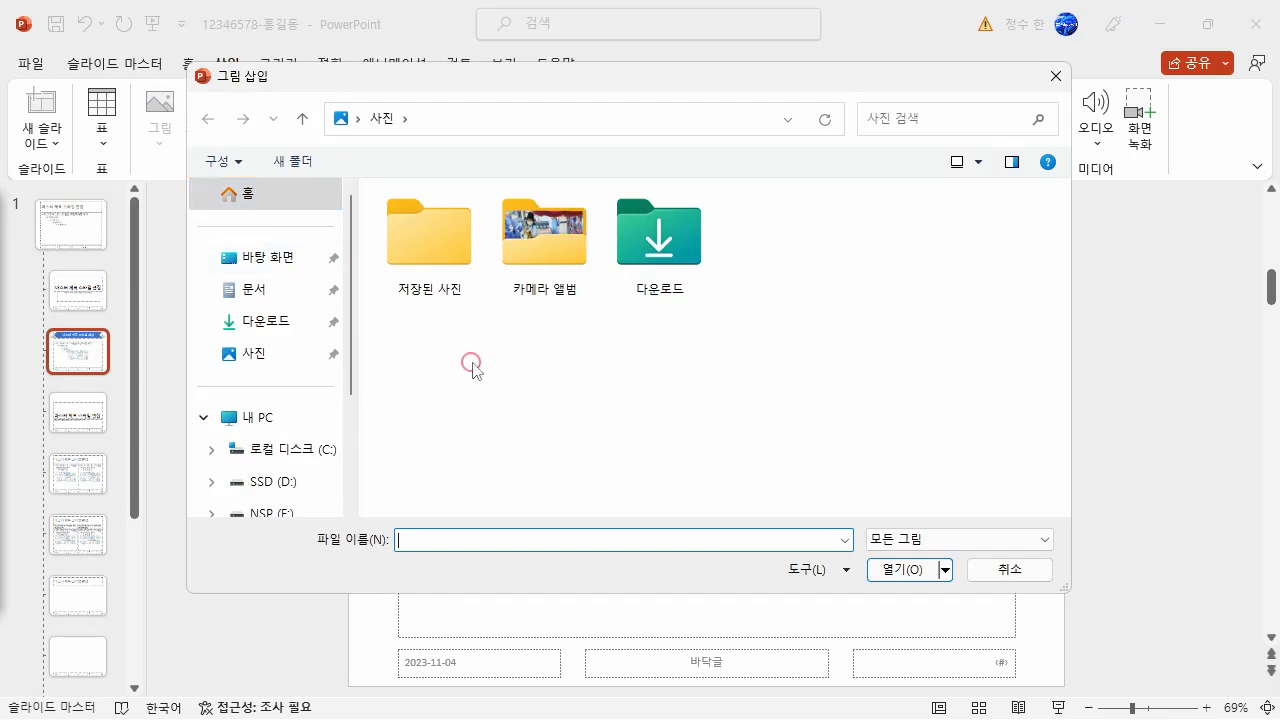
{"action": "left_click", "coordinate": [252, 292]}
{"action": "double_click", "coordinate": [648, 245]}
{"action": "double_click", "coordinate": [428, 224]}
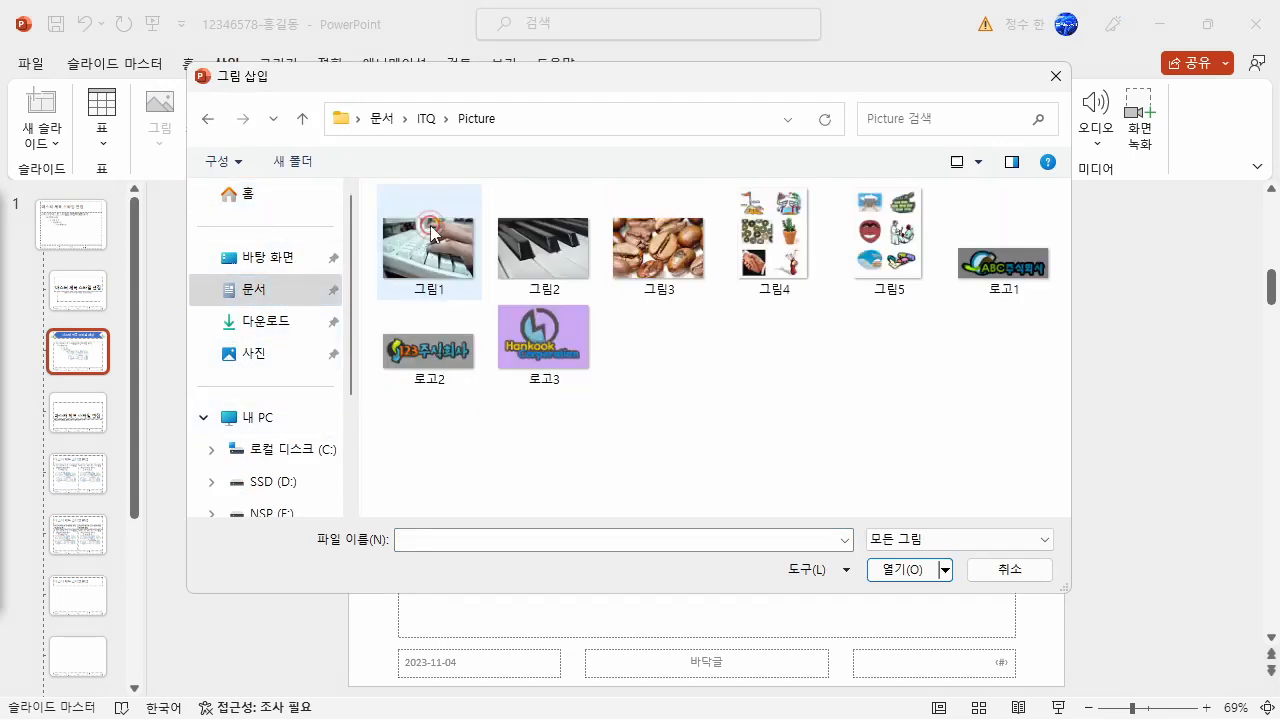
{"action": "left_click", "coordinate": [437, 372]}
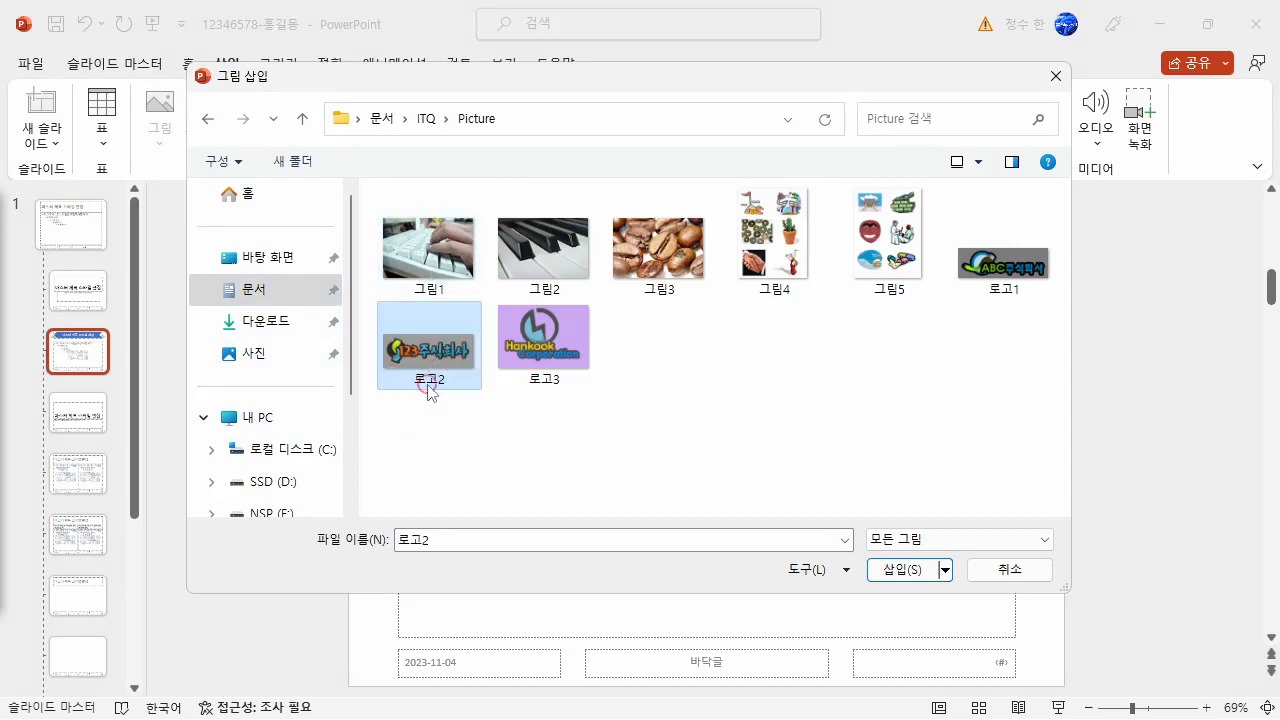
{"action": "left_click", "coordinate": [905, 572]}
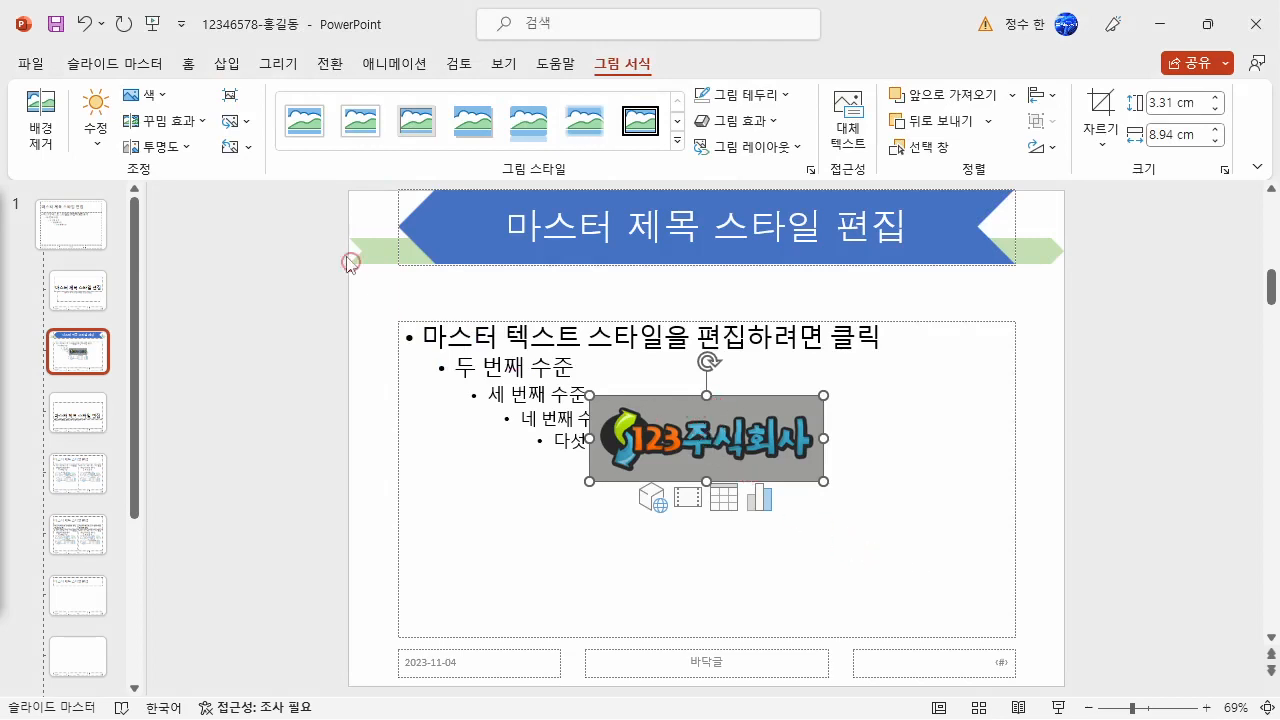
- Make the logo's gray background transparent and place it, scaled down, at the layout's lower-left corner
{"action": "left_click", "coordinate": [146, 94]}
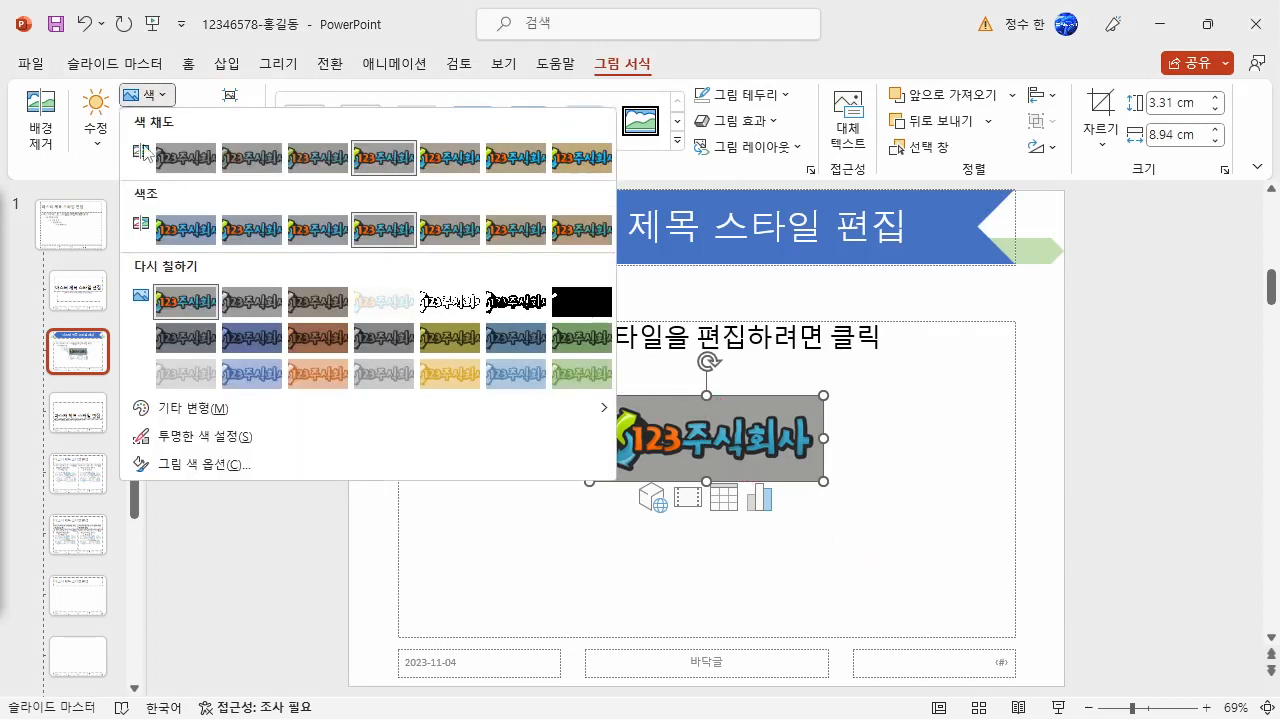
{"action": "left_click", "coordinate": [186, 436]}
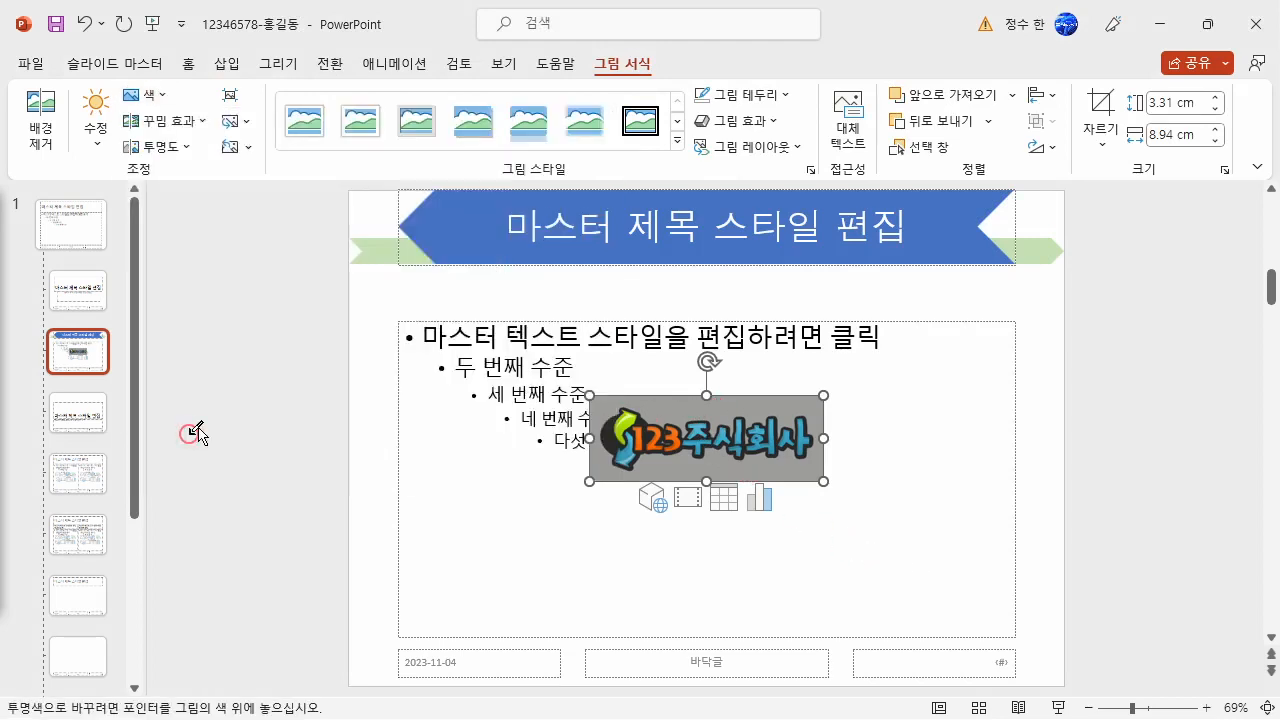
{"action": "left_click", "coordinate": [758, 414]}
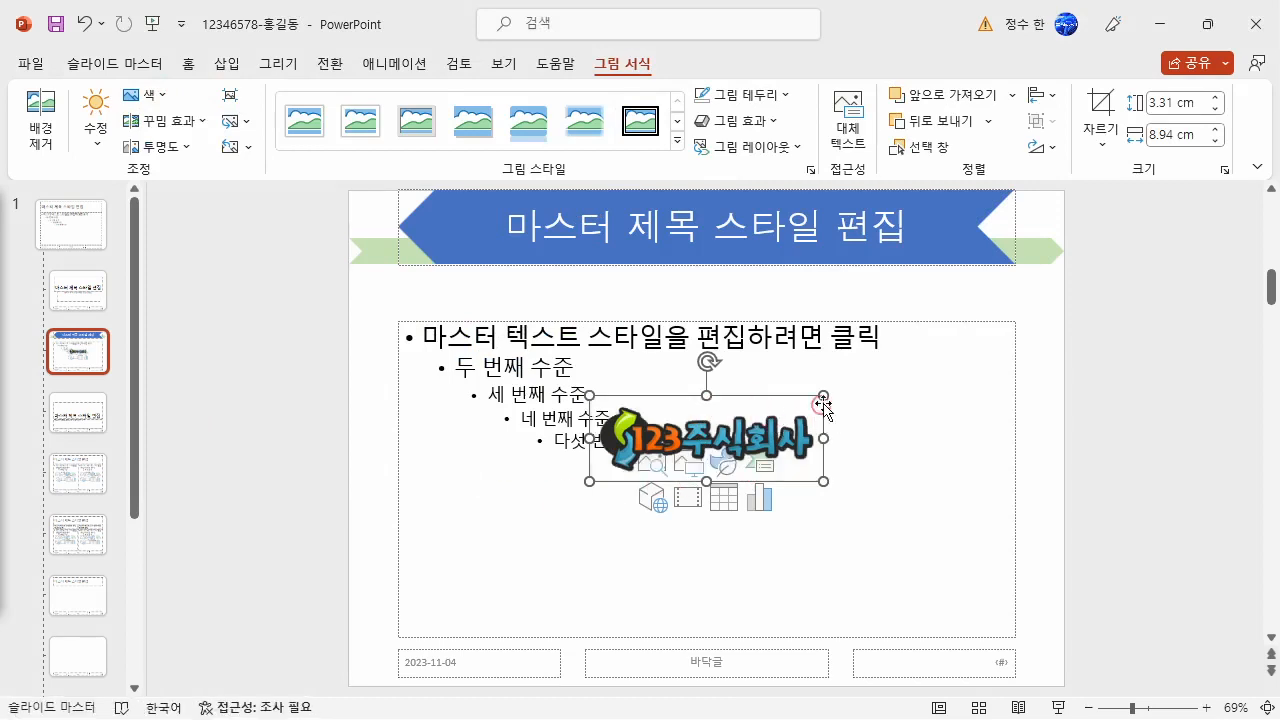
{"action": "left_click_drag", "start_coordinate": [823, 395], "coordinate": [448, 656]}
{"action": "left_click", "coordinate": [316, 620]}
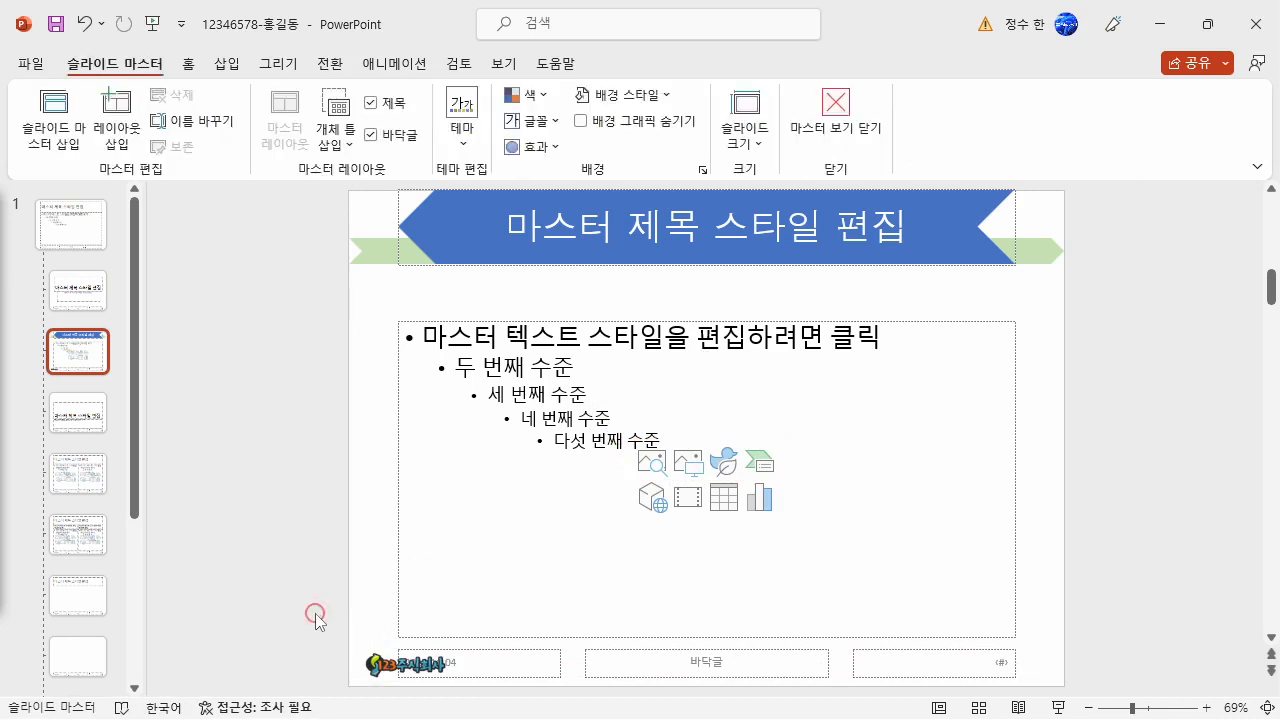
- Turn on slide numbers for all slides except the title slide
{"action": "left_click", "coordinate": [225, 66]}
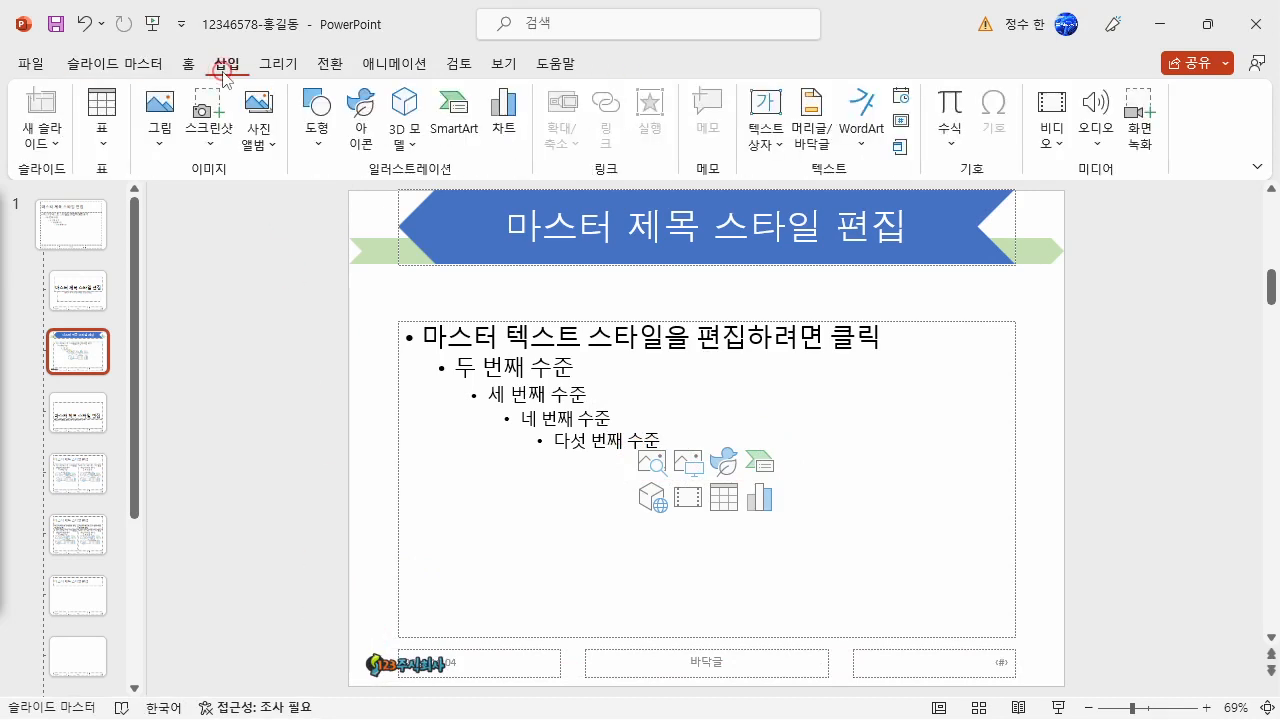
{"action": "left_click", "coordinate": [799, 143]}
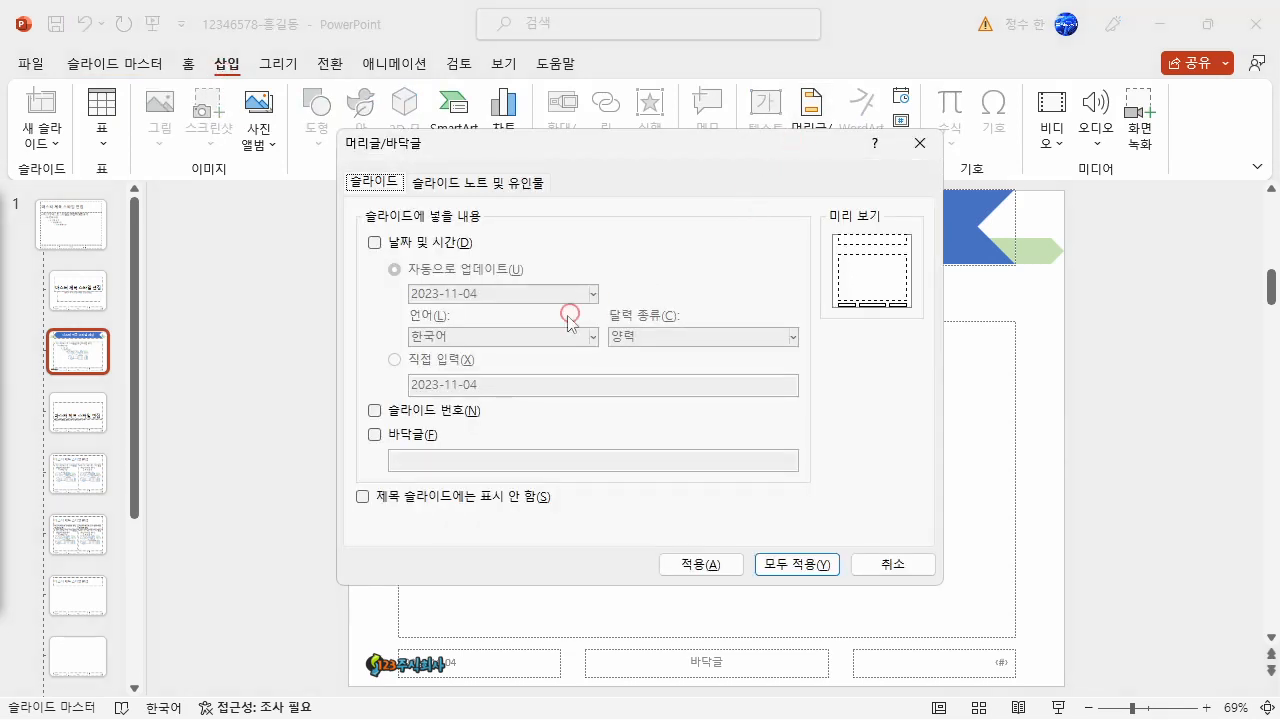
{"action": "left_click", "coordinate": [375, 411]}
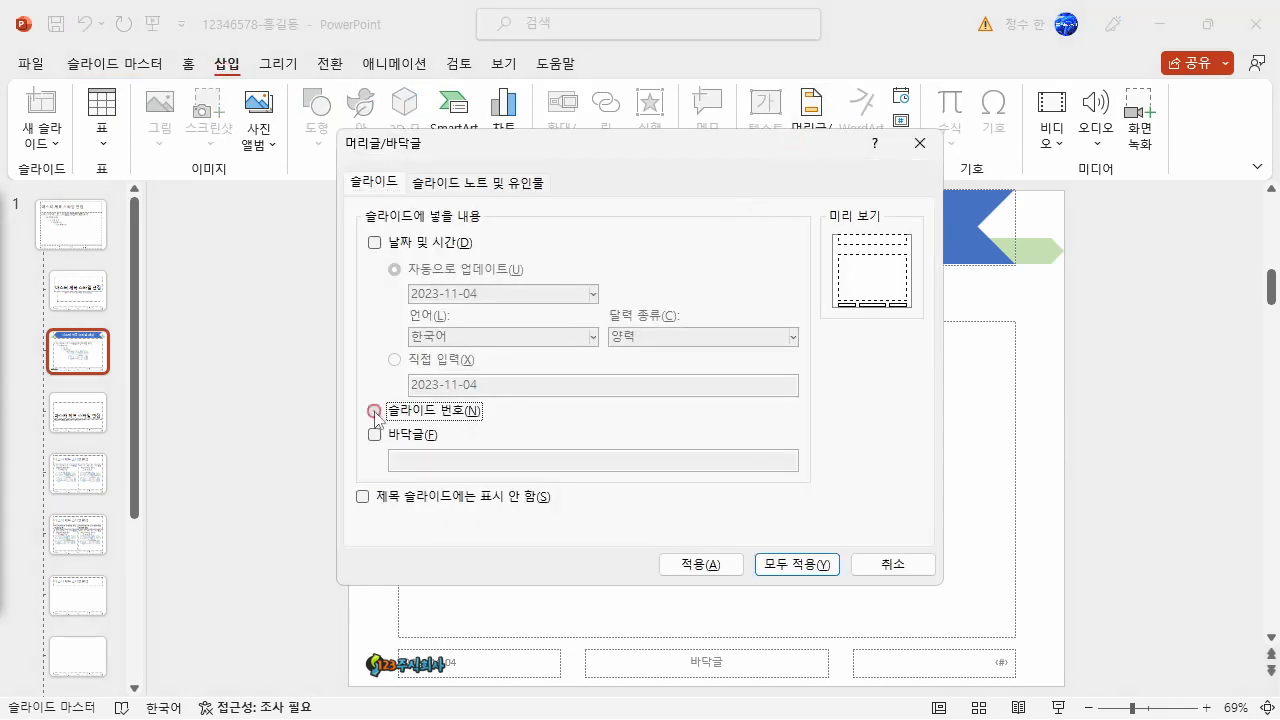
{"action": "left_click", "coordinate": [363, 496]}
{"action": "left_click", "coordinate": [784, 567]}
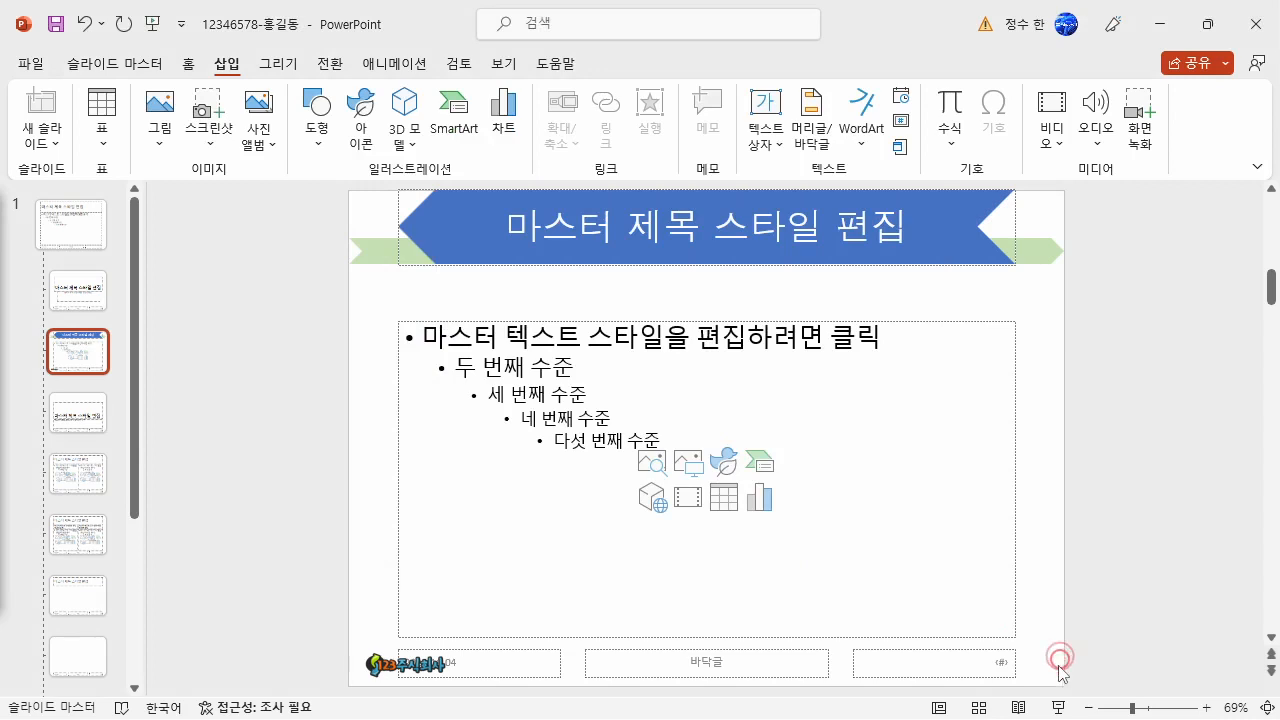
{"action": "left_click_drag", "start_coordinate": [1032, 681], "coordinate": [960, 645]}
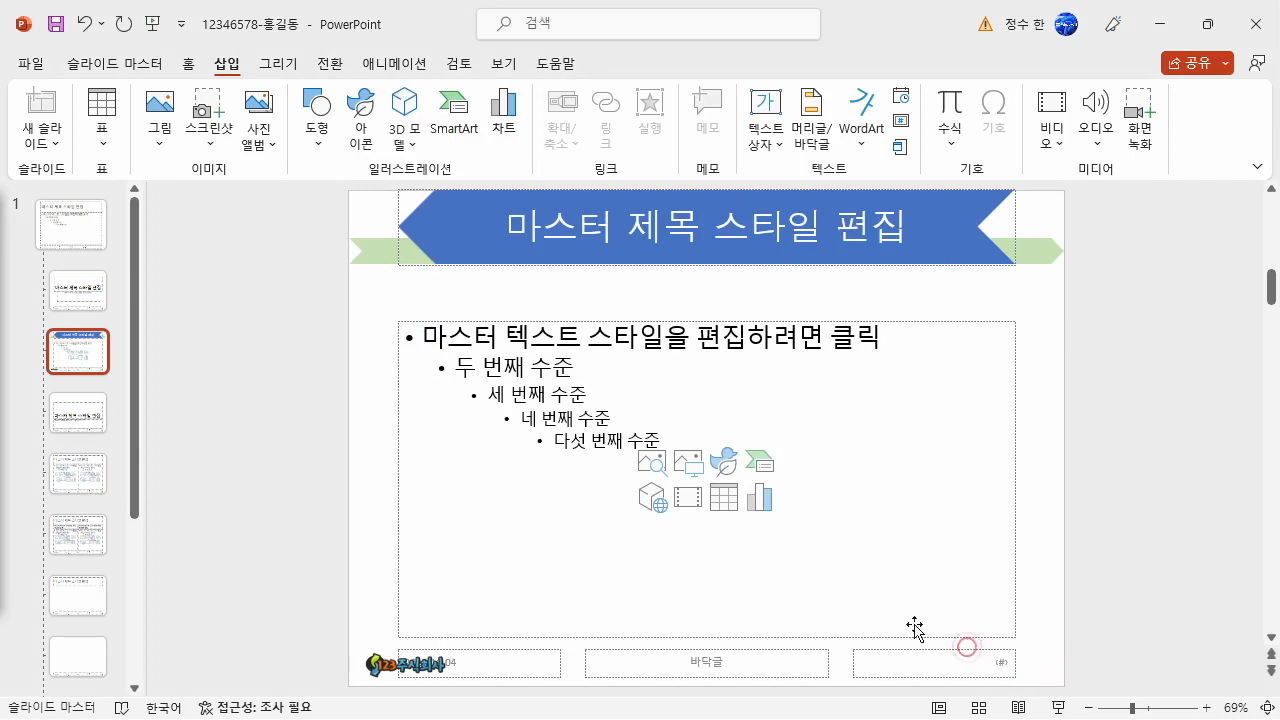
- Close the slide master view and check the logo and slide number on slide 2
{"action": "left_click", "coordinate": [115, 63]}
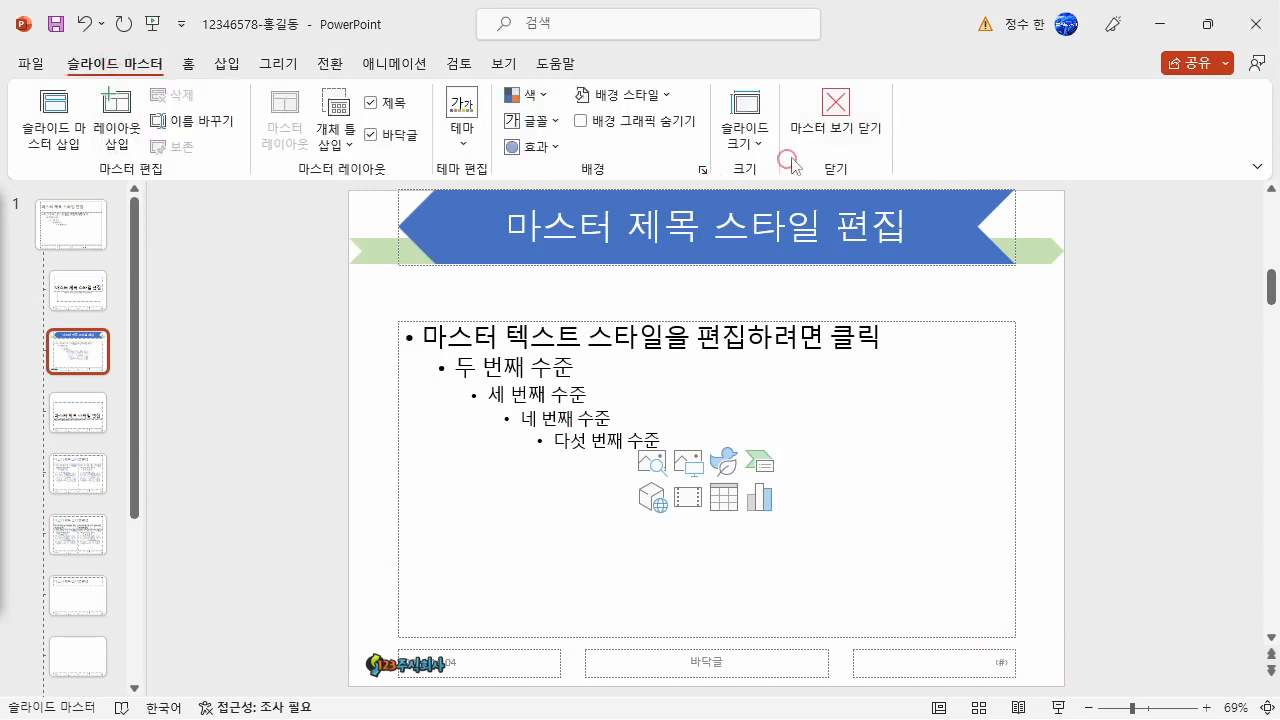
{"action": "left_click", "coordinate": [834, 110]}
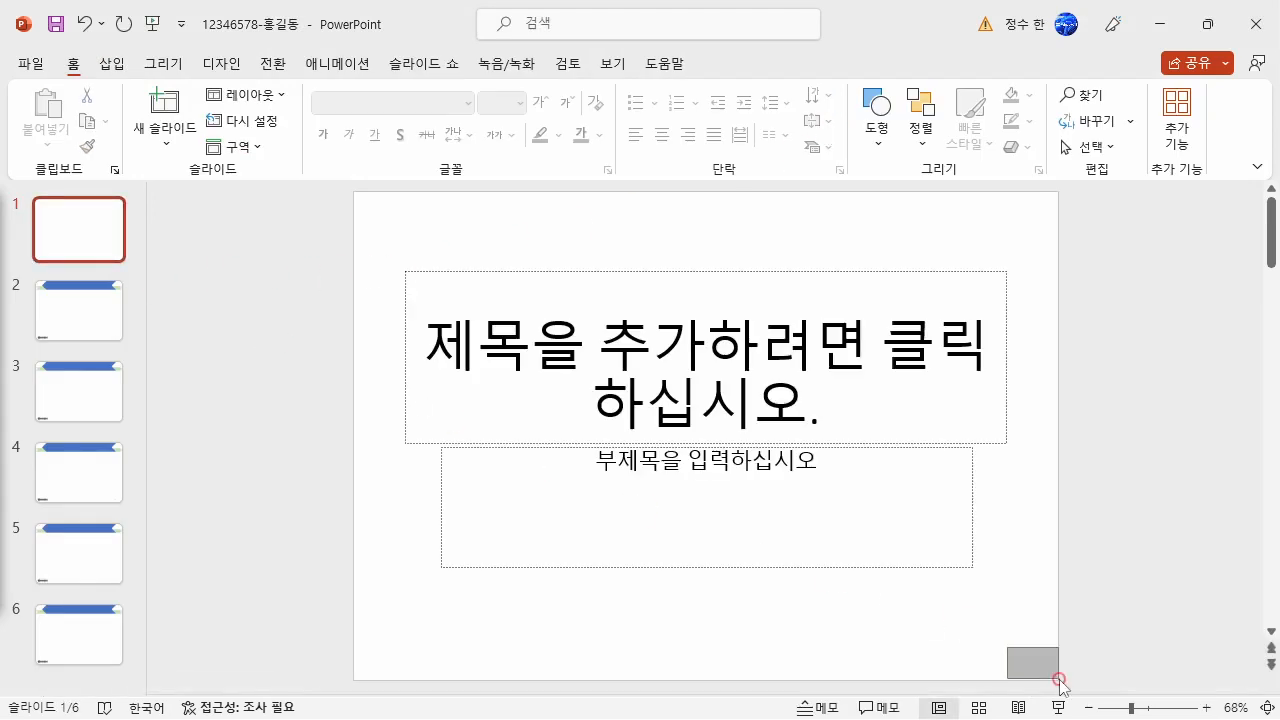
{"action": "left_click", "coordinate": [97, 310]}
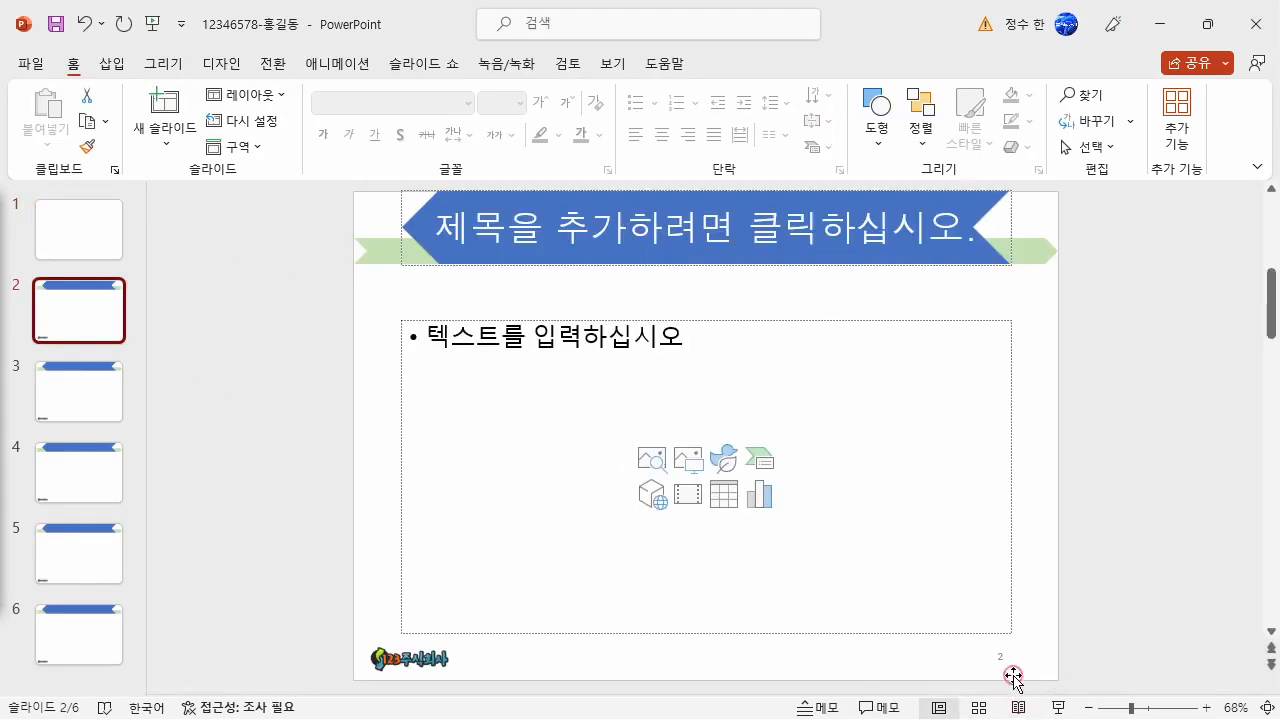
- Delete the title and subtitle placeholders from slide 1
{"action": "left_click", "coordinate": [104, 224]}
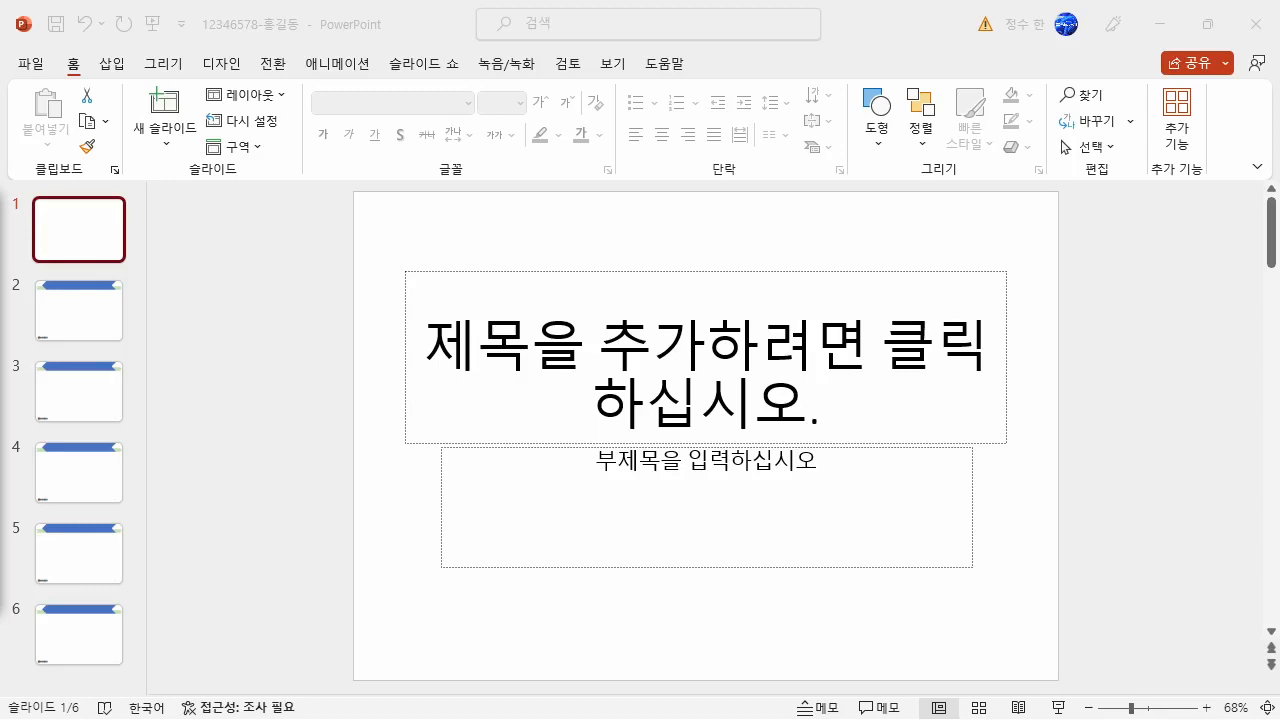
{"action": "left_click", "coordinate": [260, 272]}
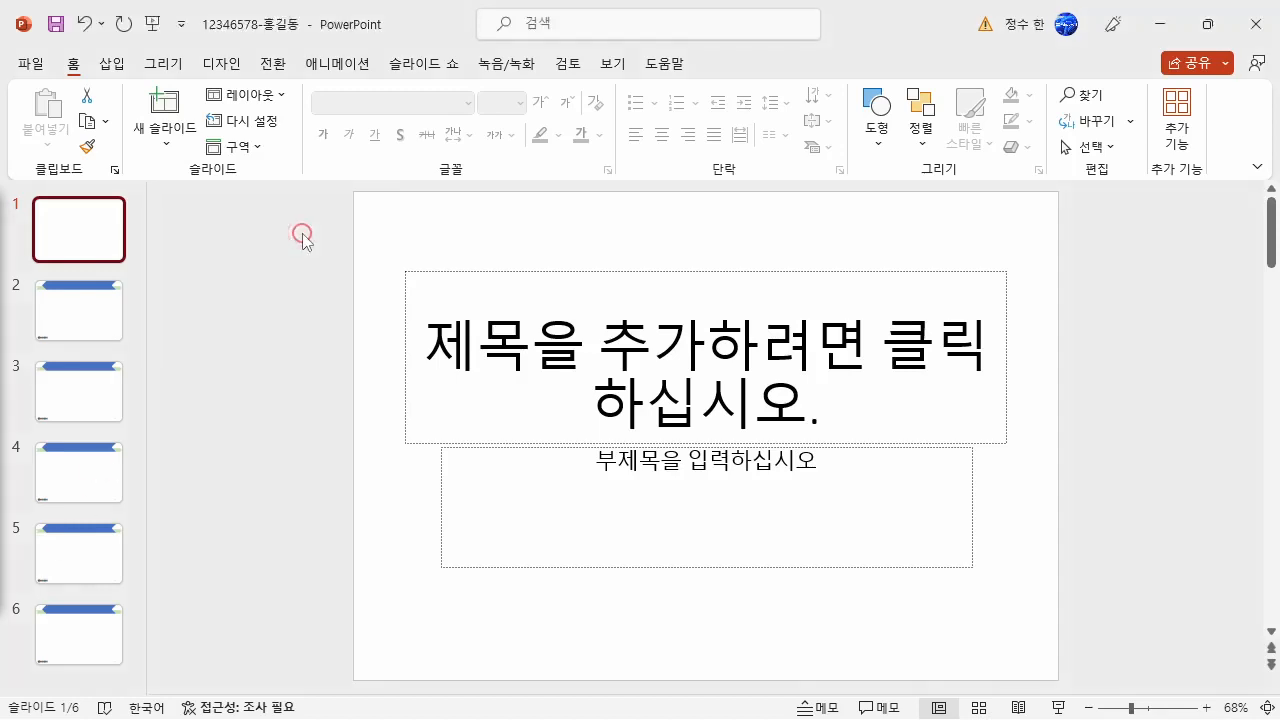
{"action": "left_click_drag", "start_coordinate": [369, 284], "coordinate": [1052, 647]}
{"action": "key", "text": "Delete"}
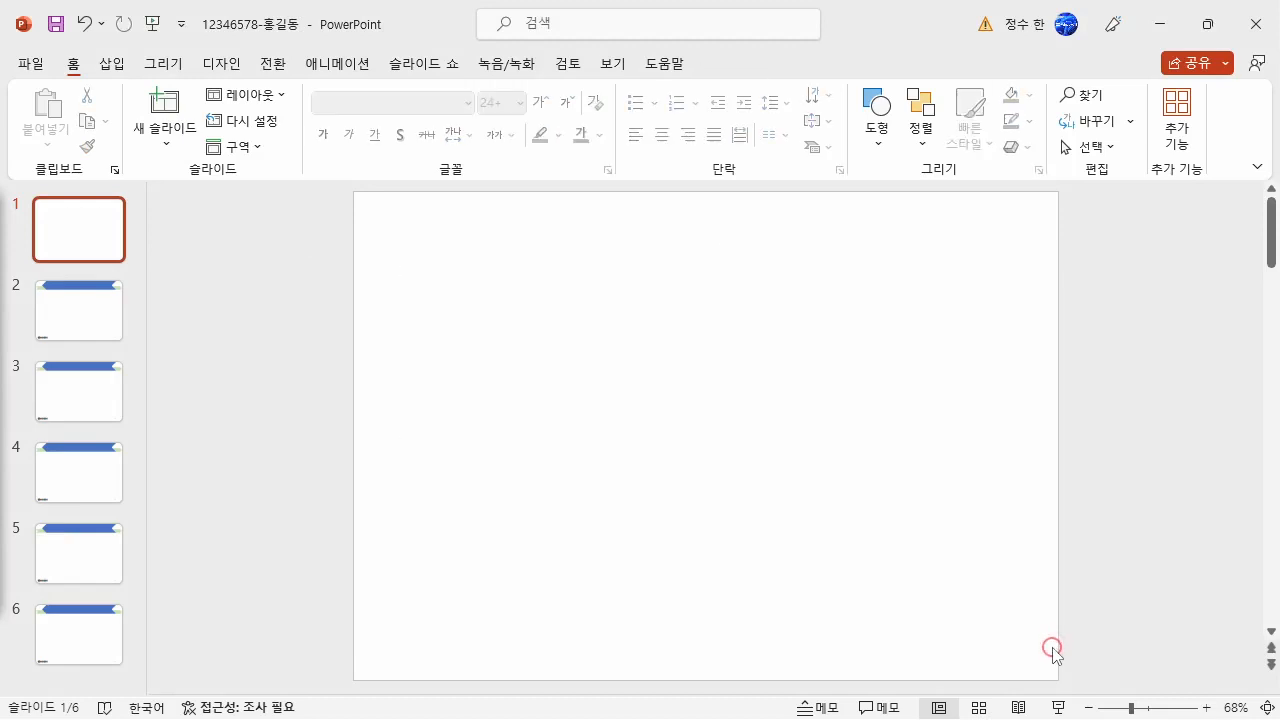
- Draw a full-height rectangle about 11.65 cm wide and 19.05 cm high along the left edge of slide 1
{"action": "left_click", "coordinate": [110, 63]}
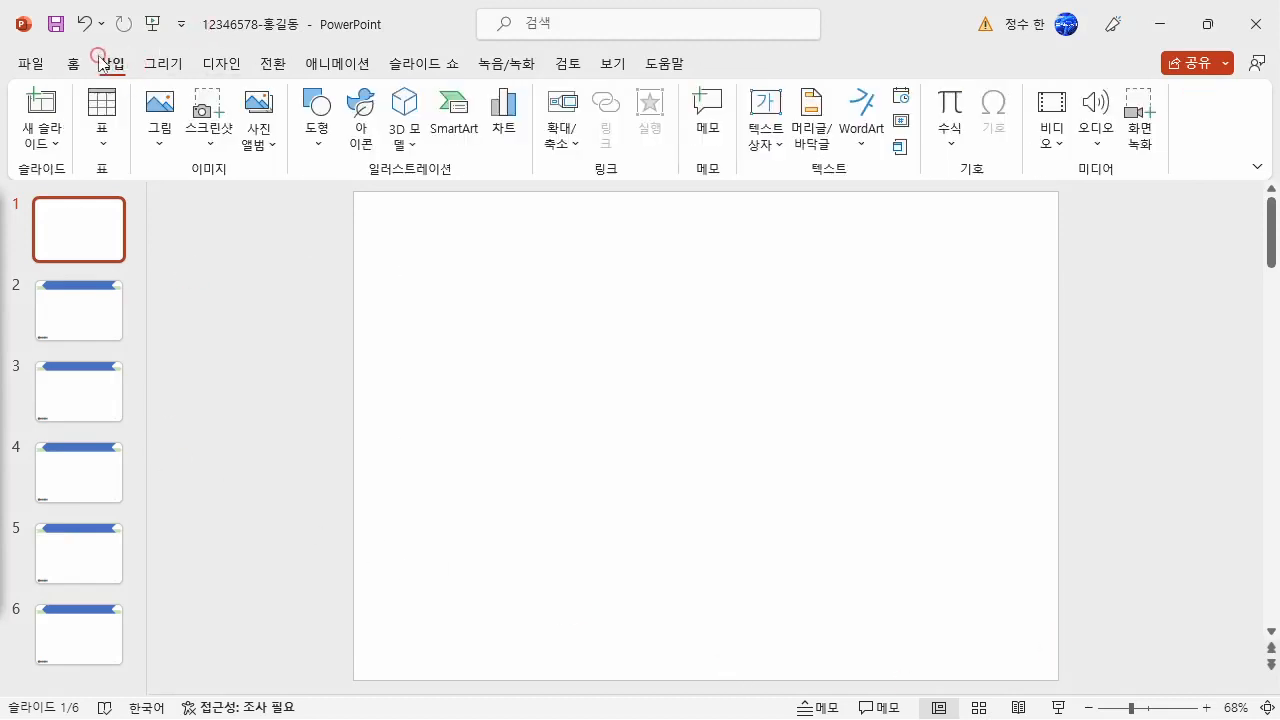
{"action": "left_click", "coordinate": [312, 112]}
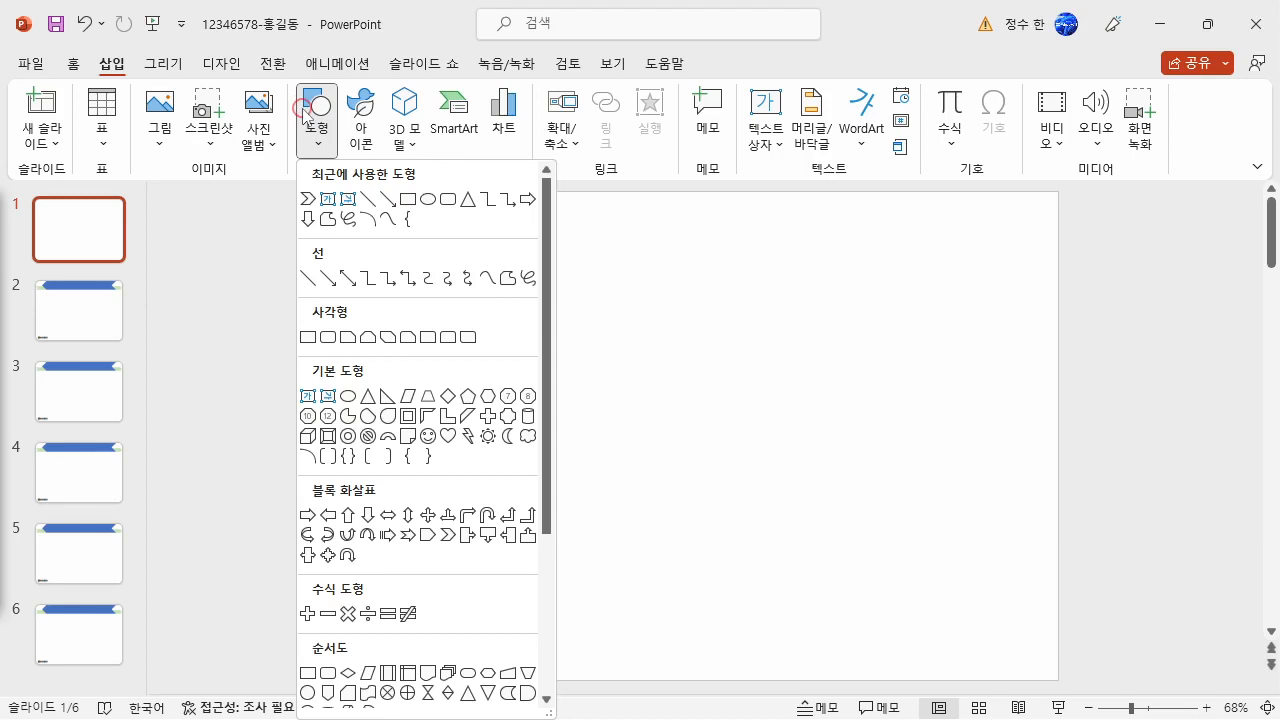
{"action": "left_click", "coordinate": [308, 337]}
{"action": "left_click_drag", "start_coordinate": [354, 190], "coordinate": [652, 680]}
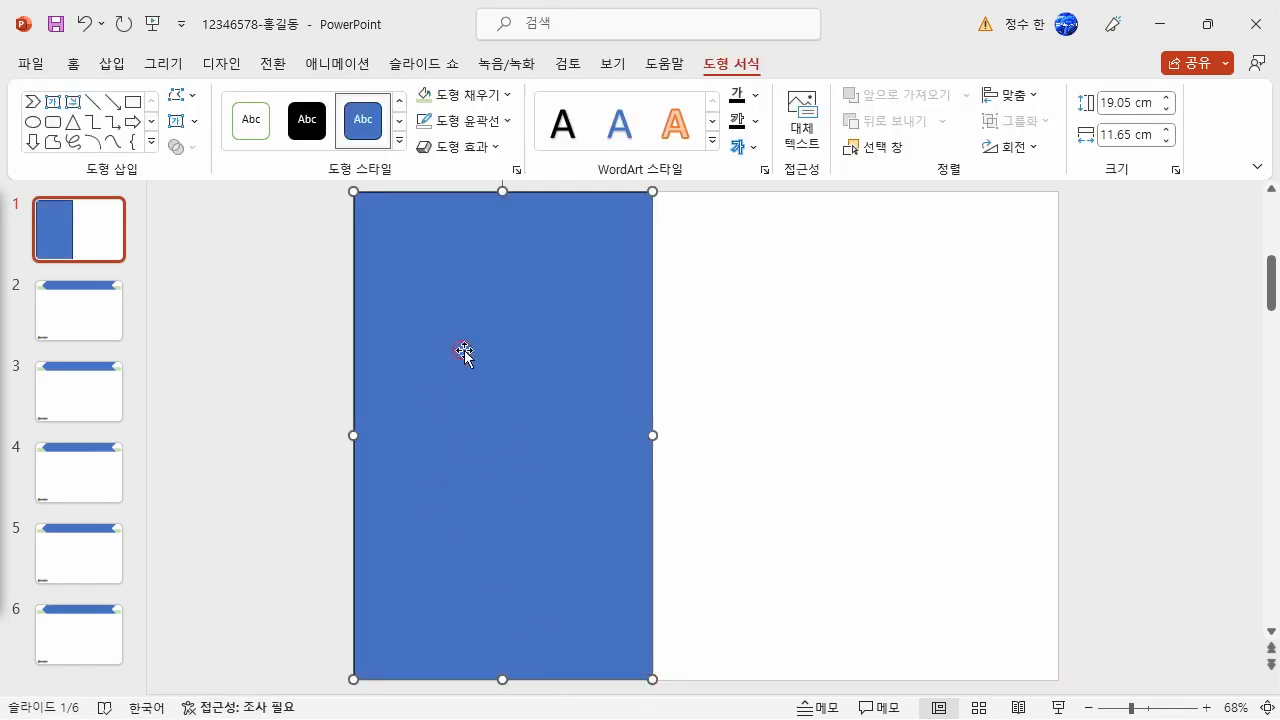
- Fill the rectangle with the picture 그림1 from the ITQ Picture folder
{"action": "left_click", "coordinate": [709, 66]}
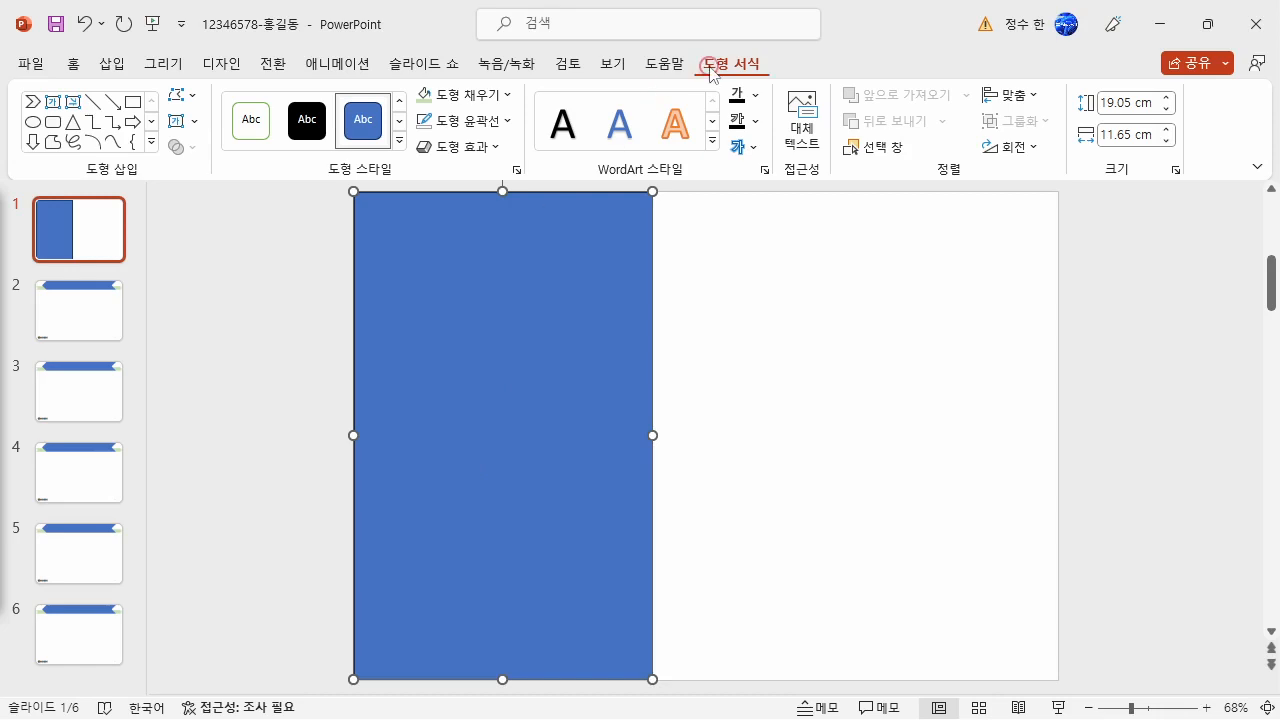
{"action": "left_click", "coordinate": [488, 95]}
{"action": "left_click", "coordinate": [472, 402]}
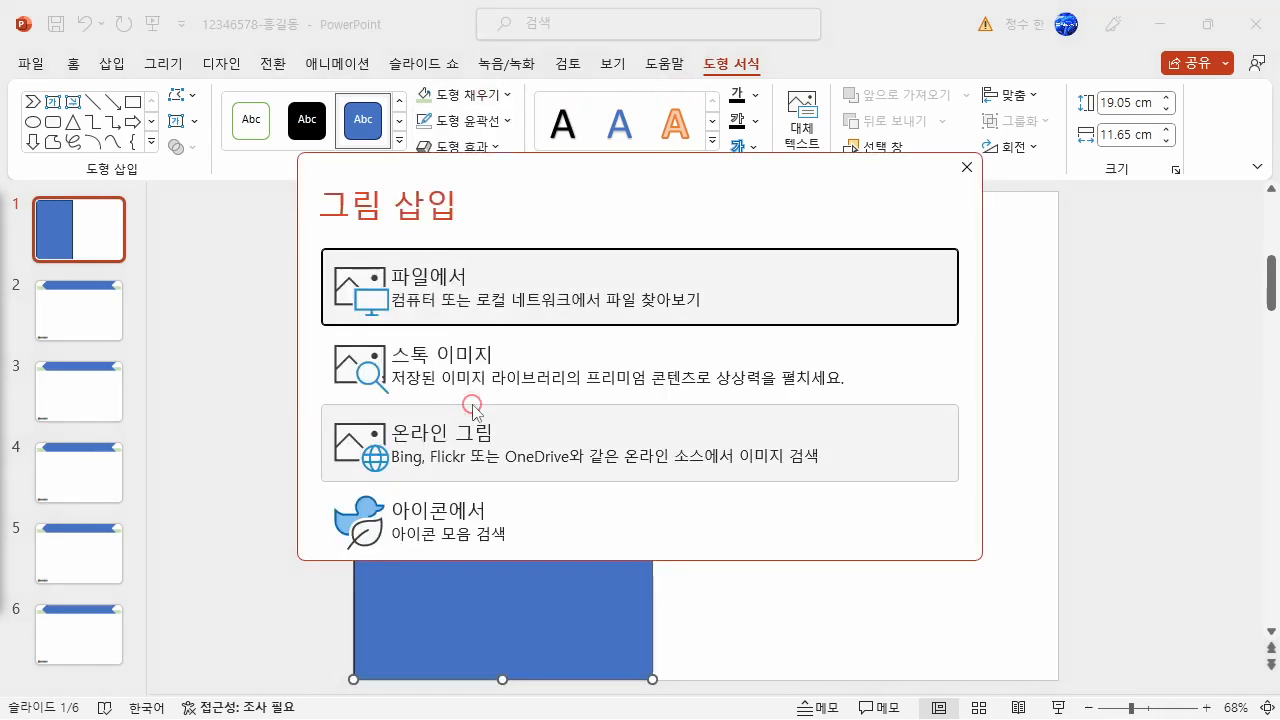
{"action": "left_click", "coordinate": [463, 288]}
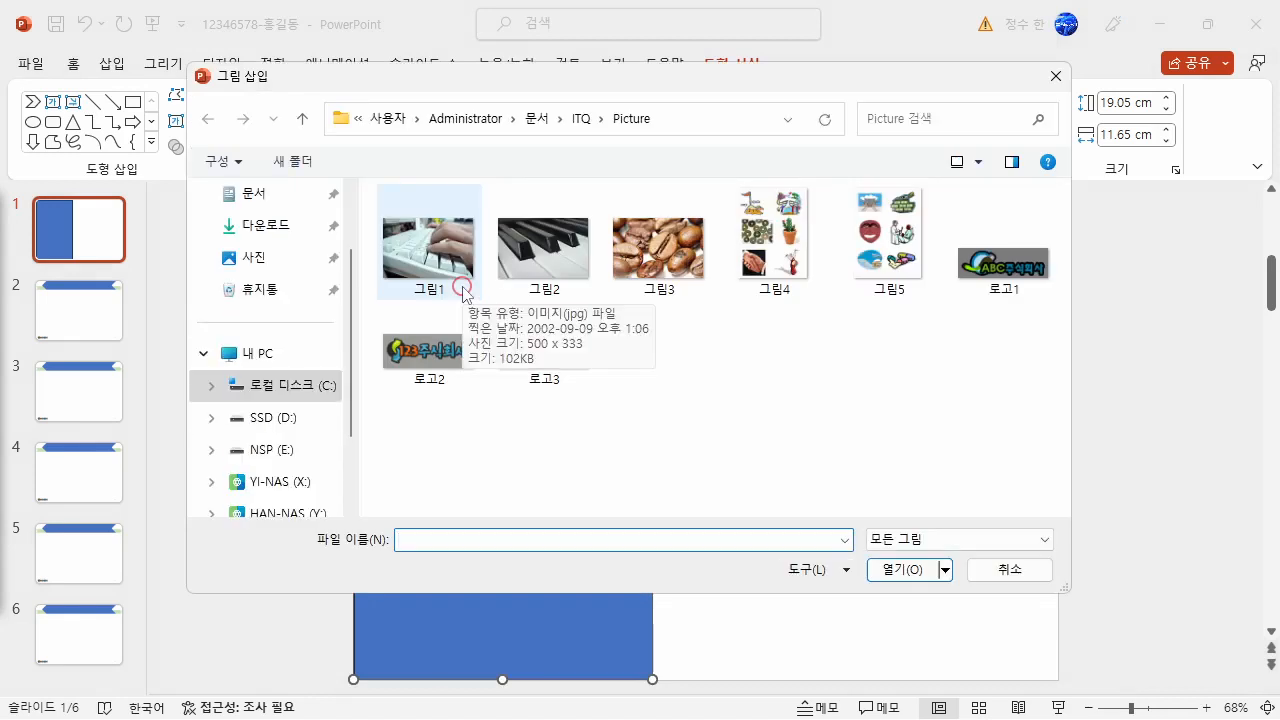
{"action": "left_click", "coordinate": [463, 288]}
{"action": "left_click", "coordinate": [902, 572]}
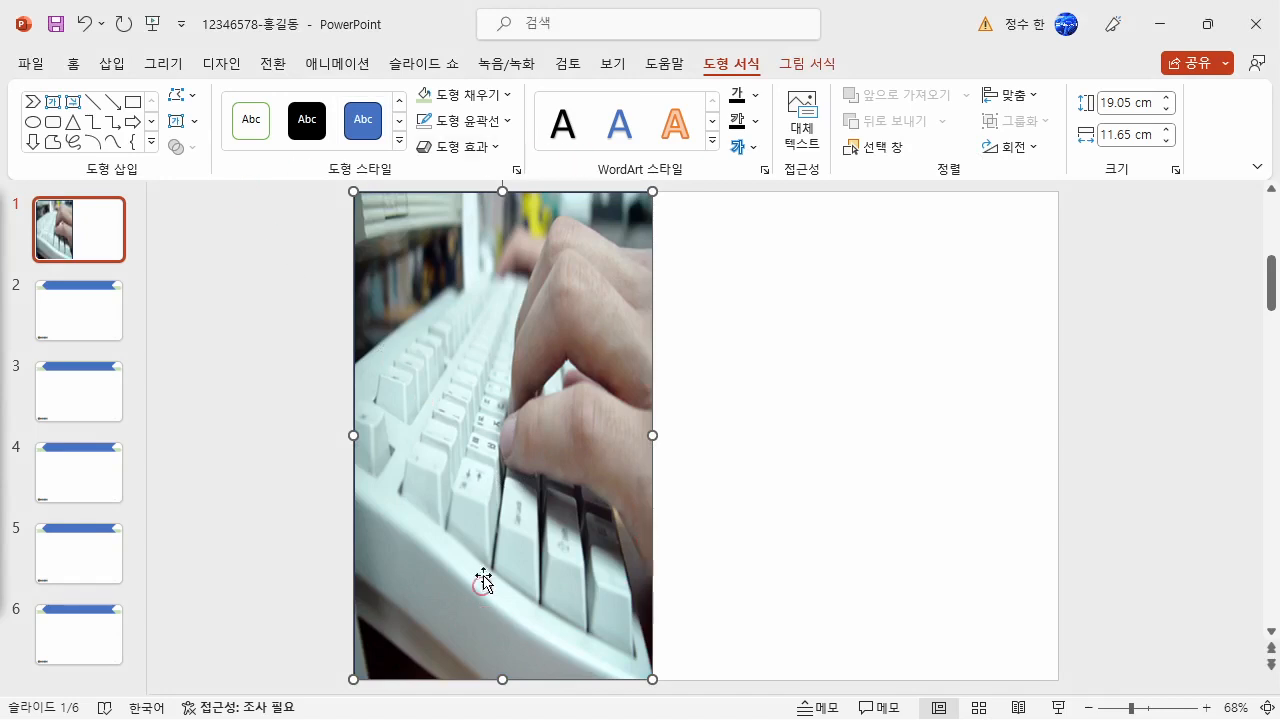
- Set the transparency of the rectangle's picture fill to 50%
{"action": "right_click", "coordinate": [519, 316]}
{"action": "left_click", "coordinate": [597, 670]}
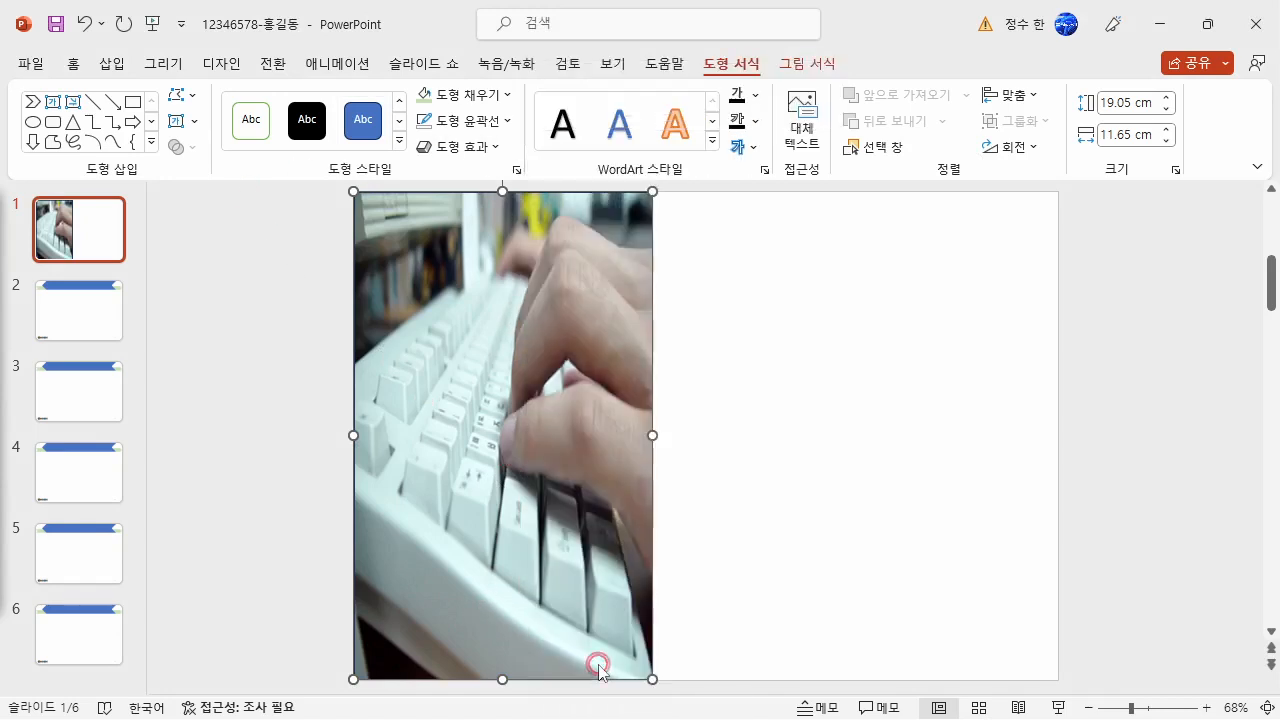
{"action": "left_click", "coordinate": [1026, 273]}
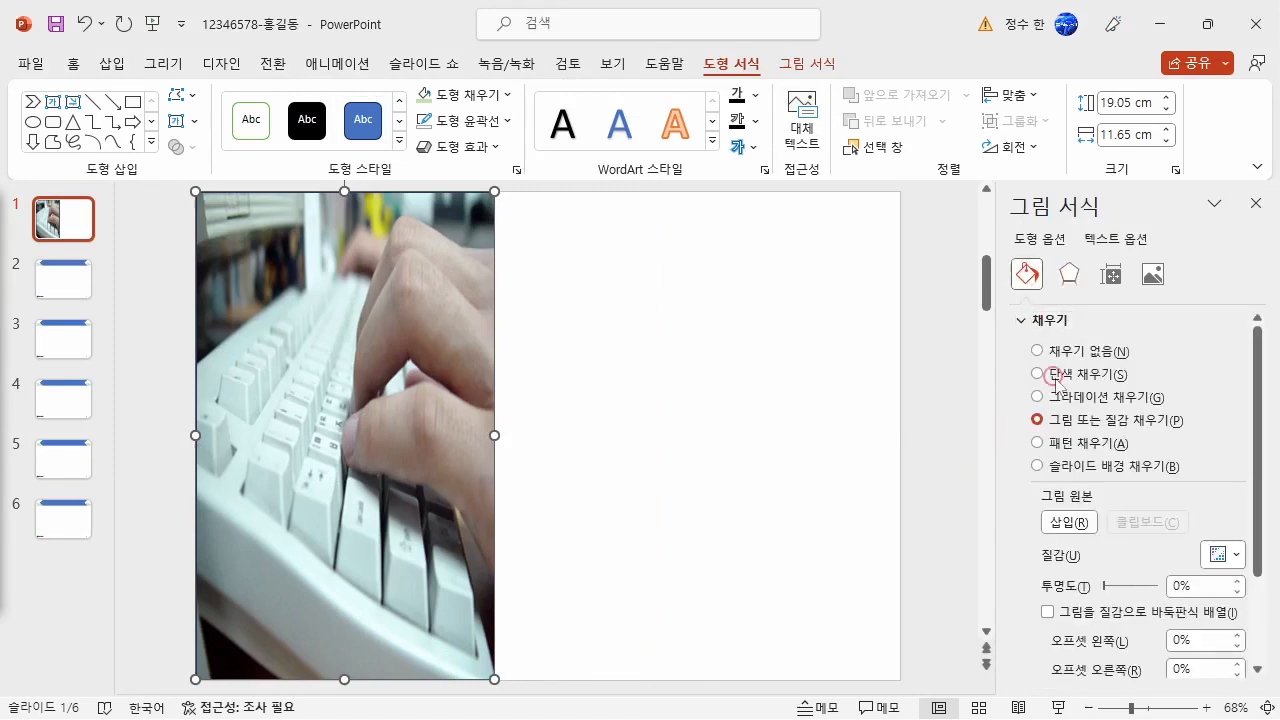
{"action": "left_click", "coordinate": [1202, 580]}
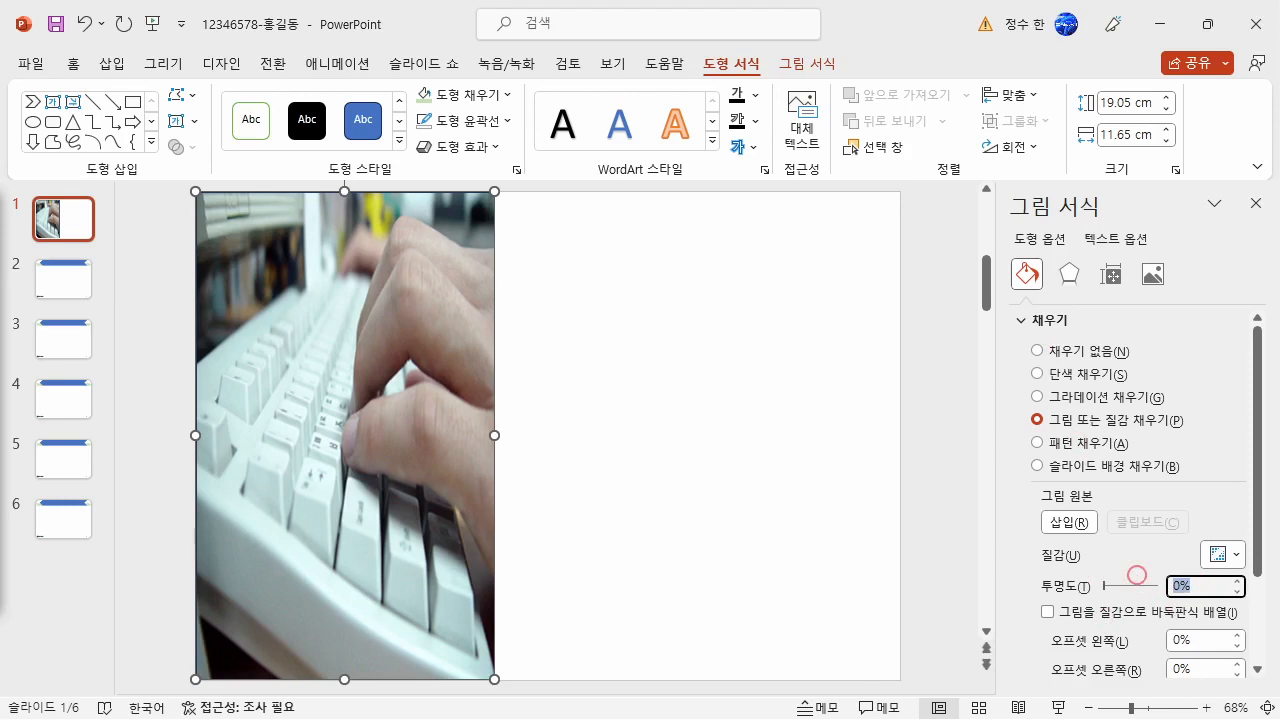
{"action": "left_click", "coordinate": [1138, 582]}
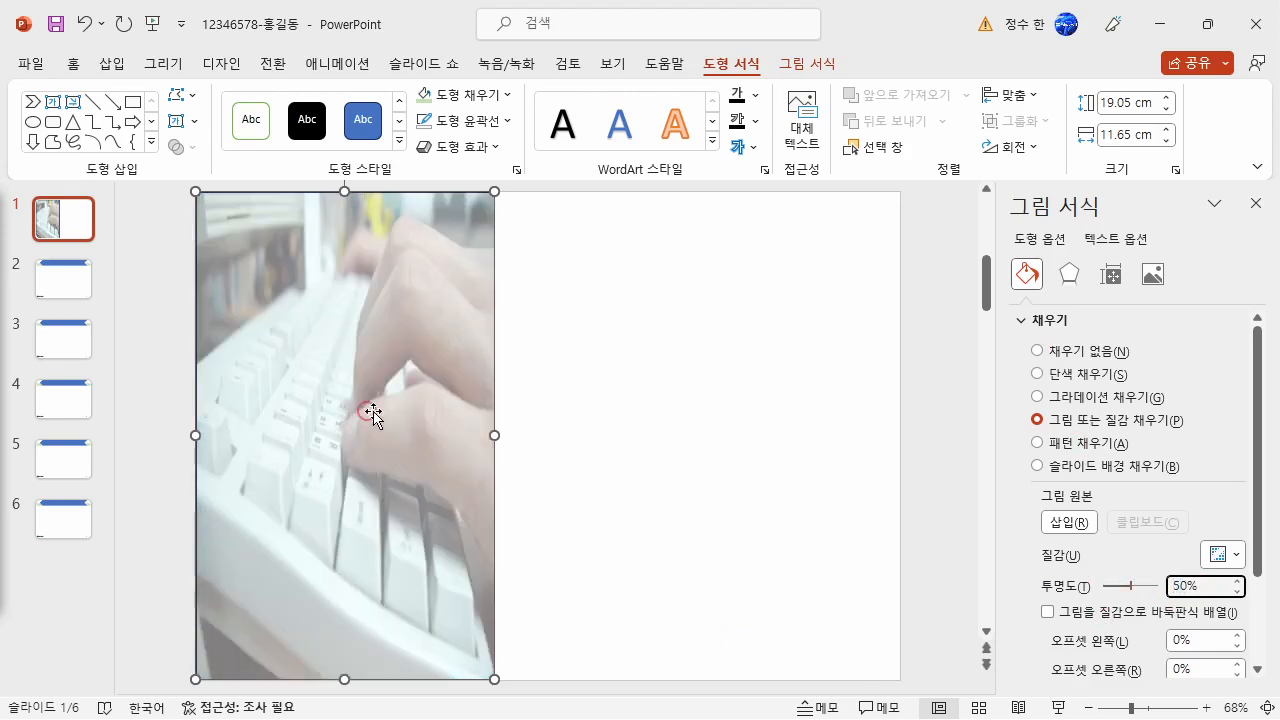
- Apply a slight soft-edge effect to the picture-filled rectangle and close the formatting options
{"action": "left_click", "coordinate": [1069, 276]}
{"action": "left_click", "coordinate": [1070, 404]}
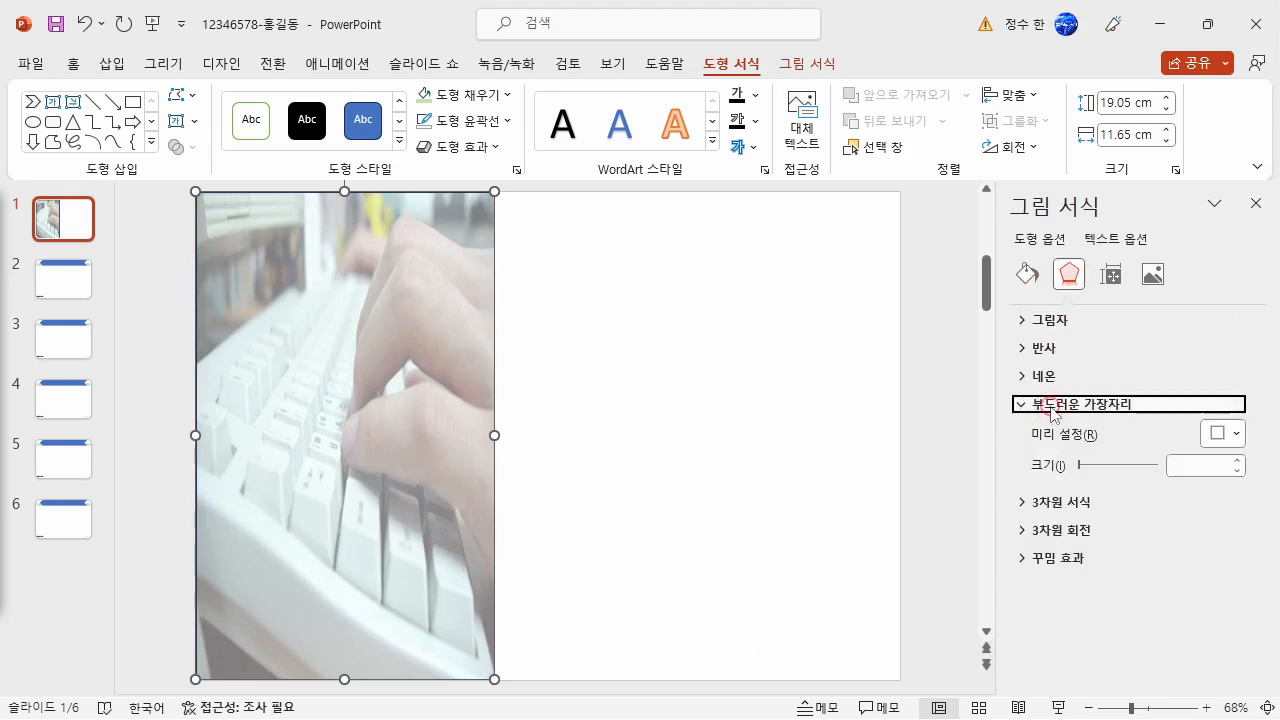
{"action": "left_click", "coordinate": [1237, 461]}
{"action": "left_click", "coordinate": [1237, 461]}
{"action": "left_click", "coordinate": [1237, 461]}
{"action": "left_click", "coordinate": [1237, 461]}
{"action": "left_click", "coordinate": [1237, 461]}
{"action": "left_click", "coordinate": [809, 449]}
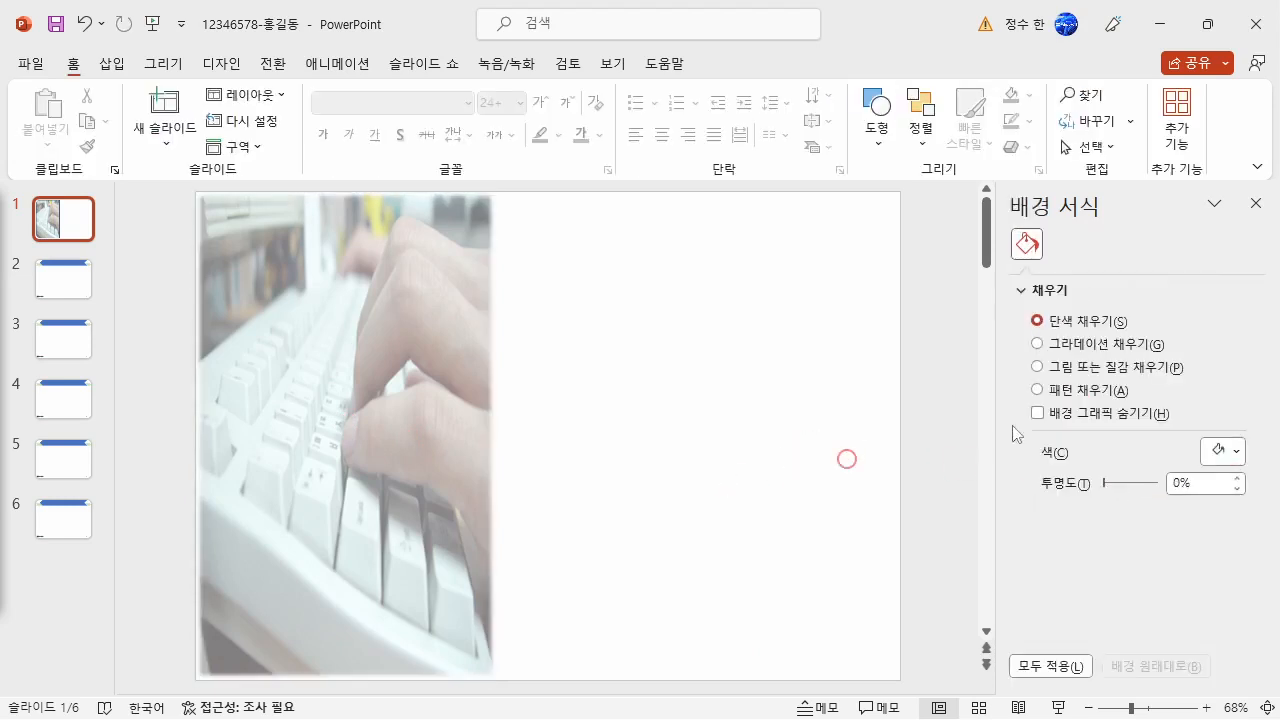
{"action": "left_click", "coordinate": [1255, 204]}
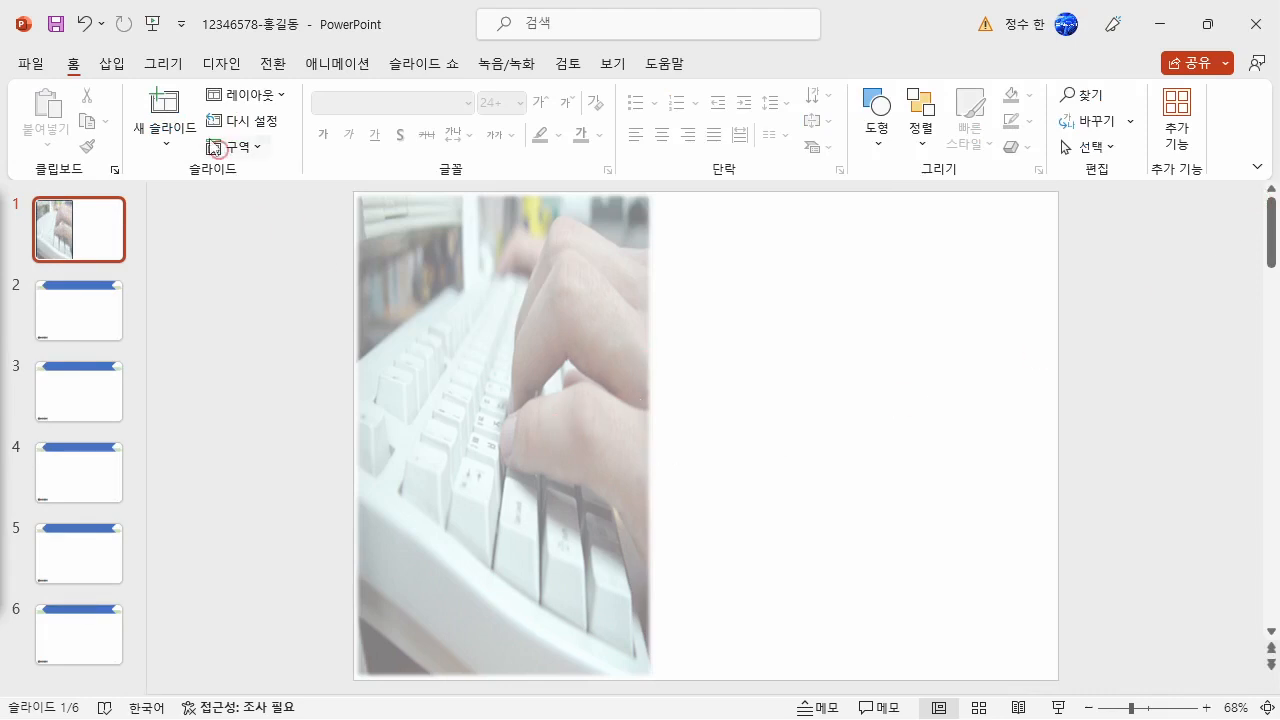
- Insert WordArt in the first solid black style on slide 1 with the text "Quantum Computer"
{"action": "left_click", "coordinate": [112, 63]}
{"action": "left_click", "coordinate": [847, 158]}
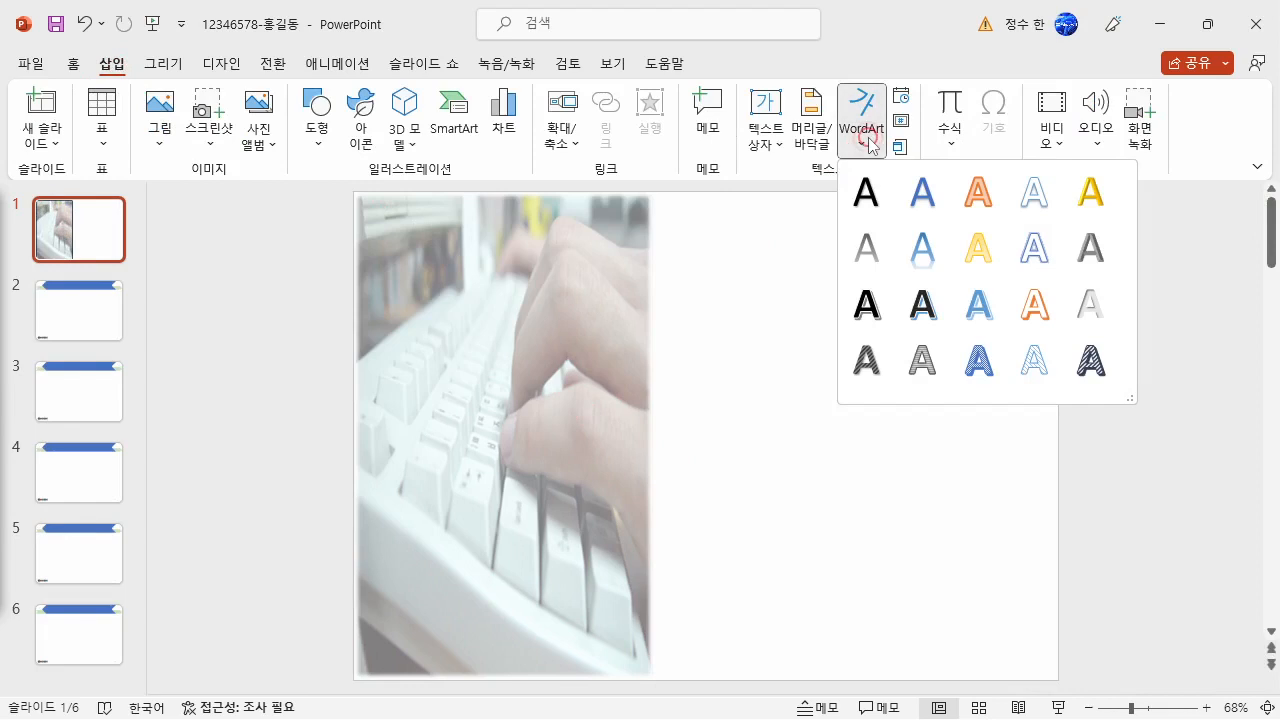
{"action": "left_click", "coordinate": [865, 190]}
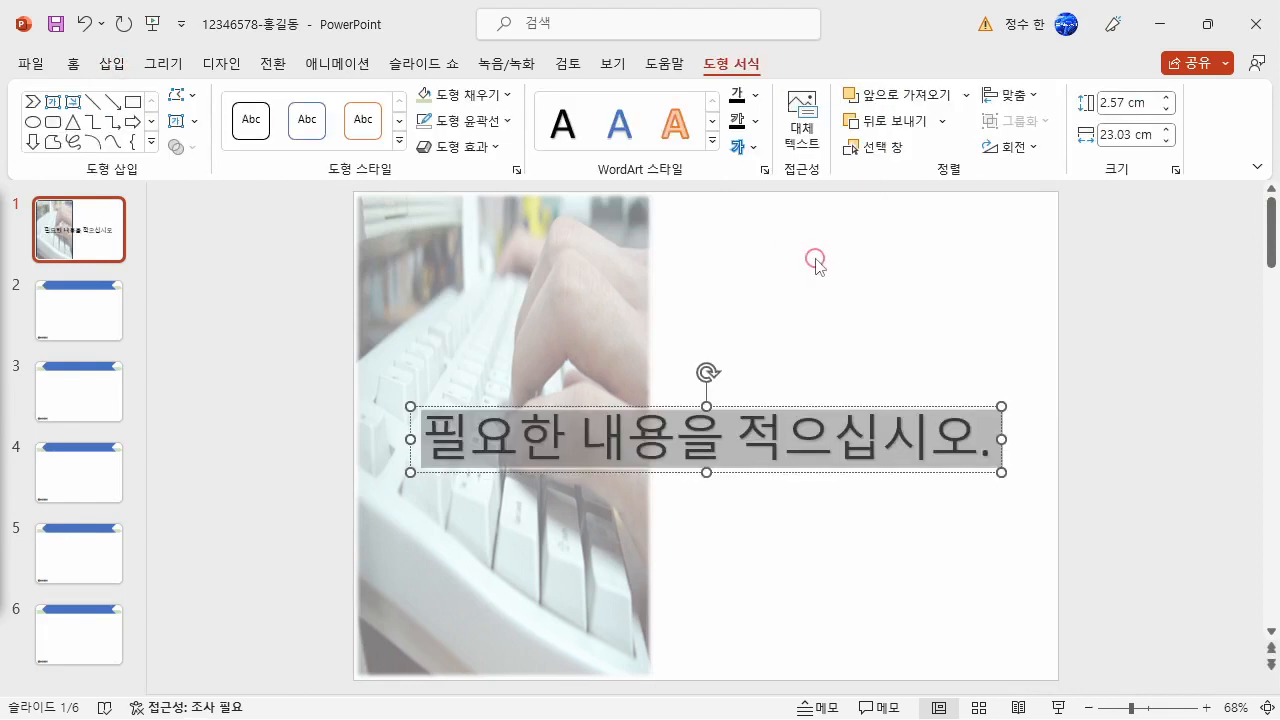
{"action": "type", "text": "ㅂ"}
{"action": "key", "text": "BackSpace"}
{"action": "key", "text": "Hangul"}
{"action": "type", "text": "q"}
{"action": "key", "text": "BackSpace"}
{"action": "type", "text": "Q"}
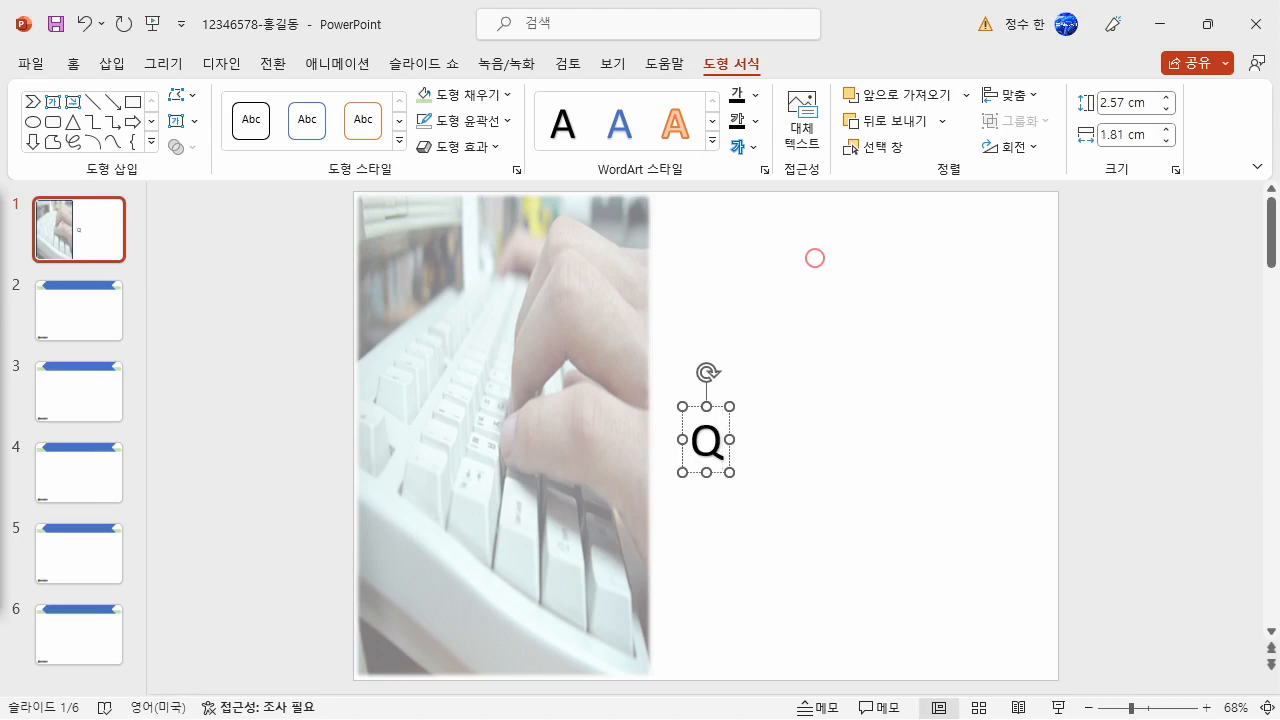
{"action": "type", "text": "uantum"}
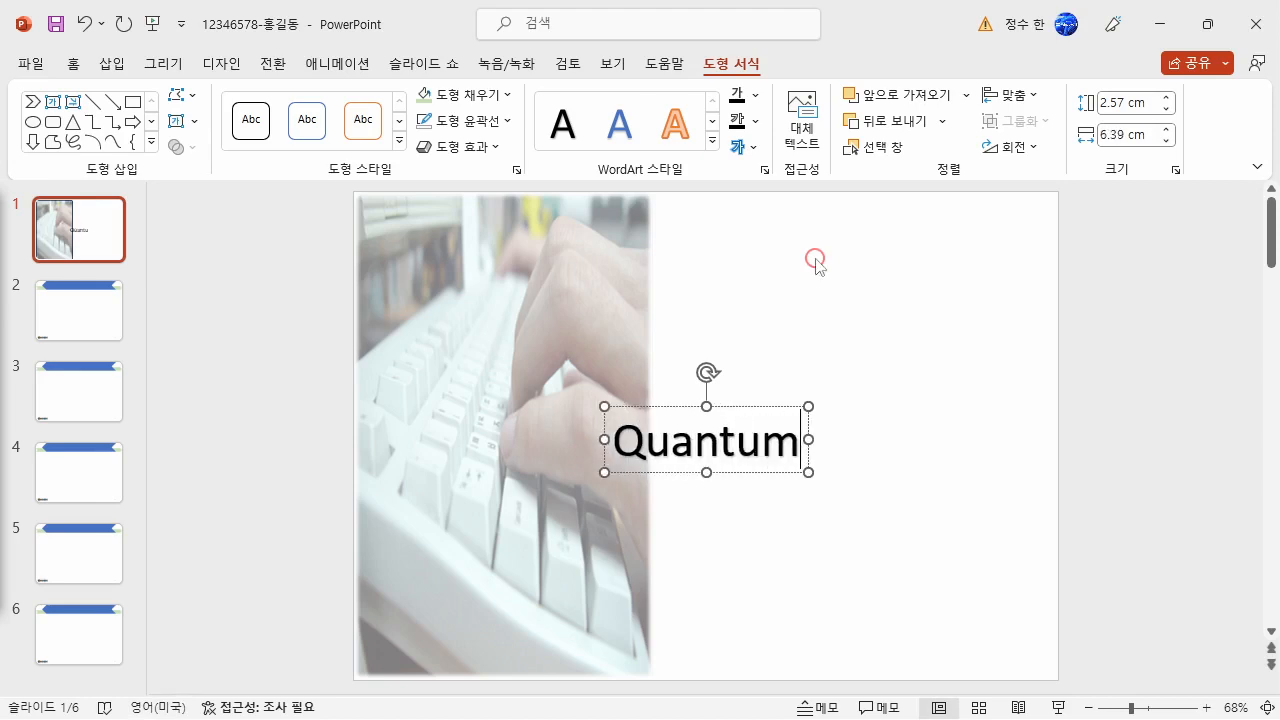
{"action": "type", "text": " Com"}
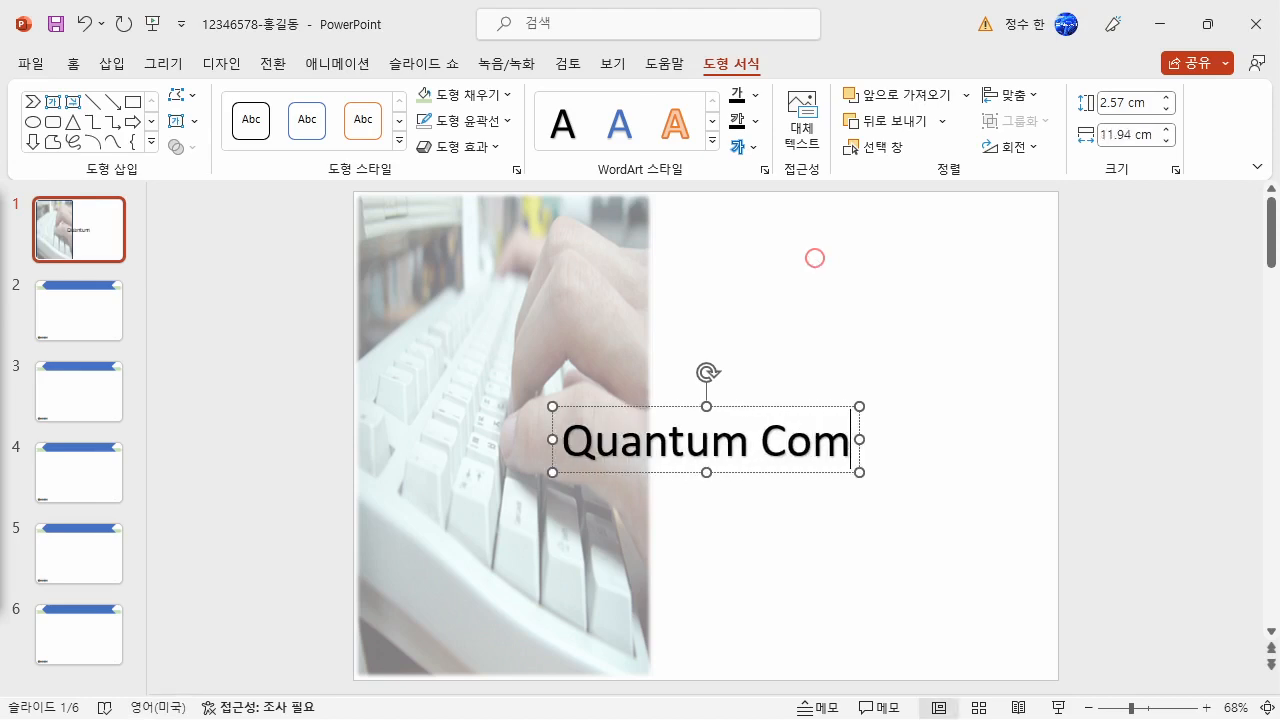
{"action": "type", "text": "puter"}
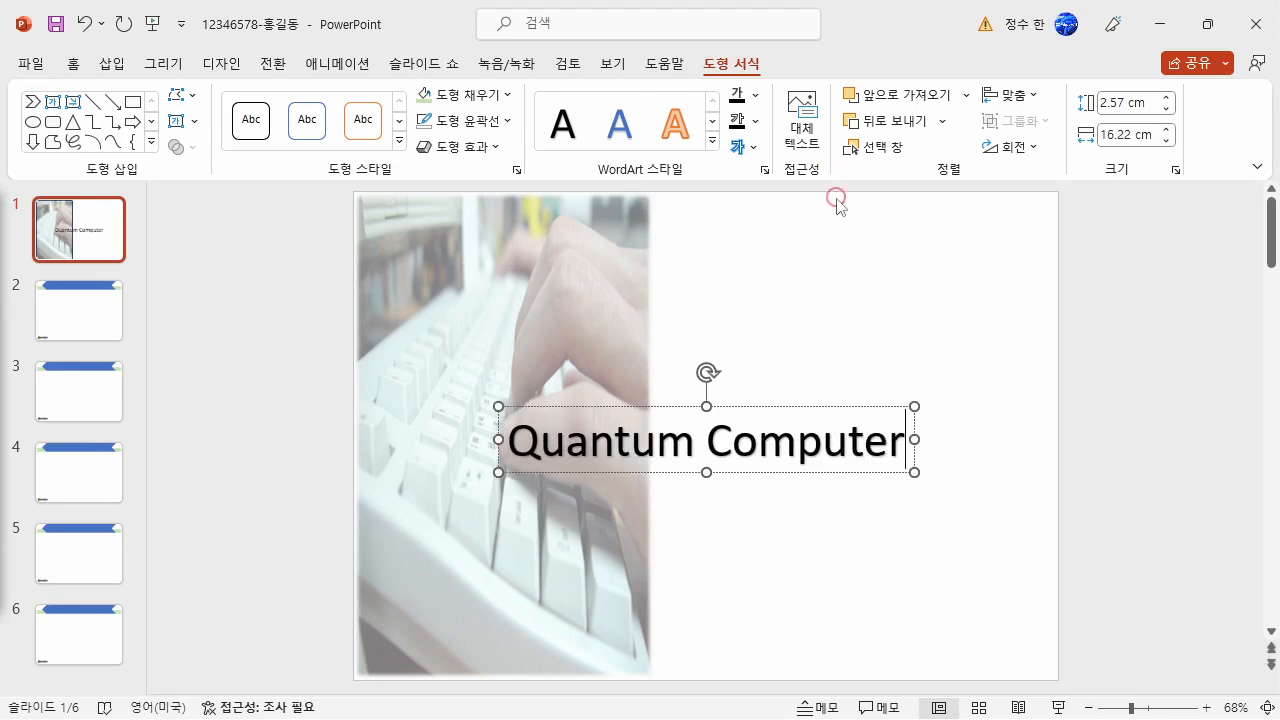
- Apply the 삼각형: 위로 transform text effect to the "Quantum Computer" WordArt
{"action": "left_click", "coordinate": [914, 456]}
{"action": "left_click", "coordinate": [747, 147]}
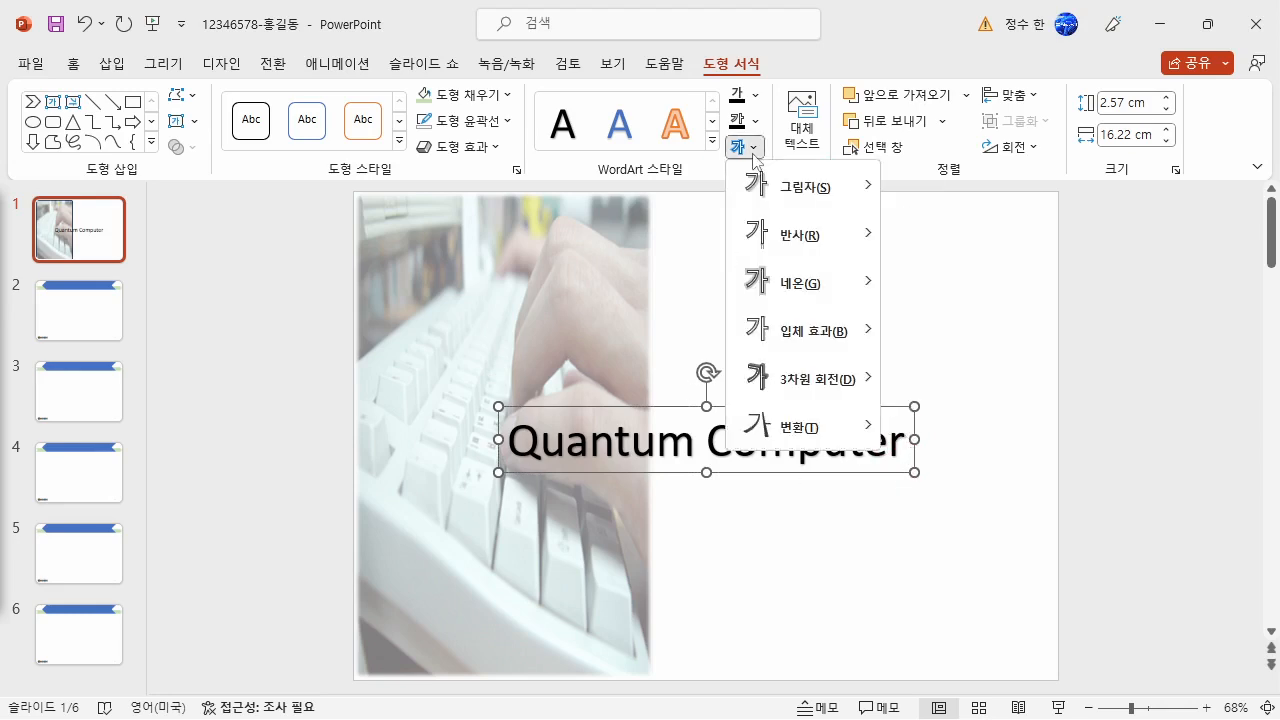
{"action": "mouse_move", "coordinate": [787, 424]}
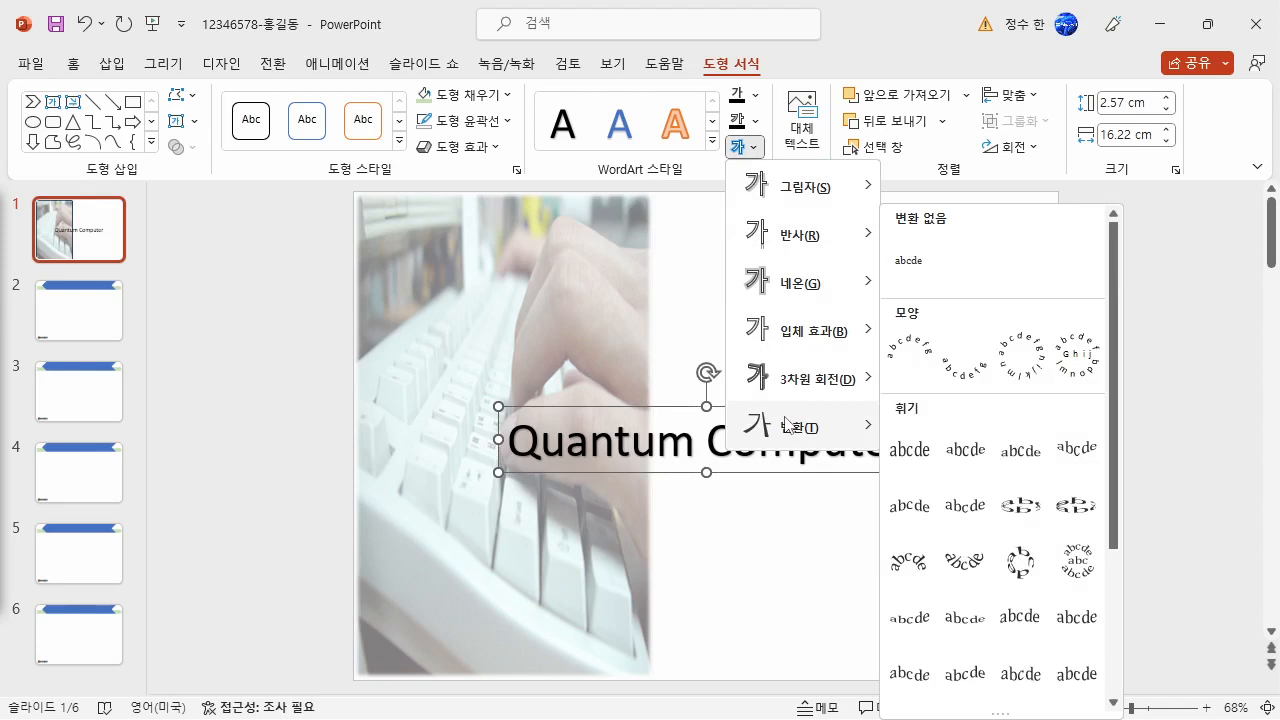
{"action": "left_click", "coordinate": [1006, 470]}
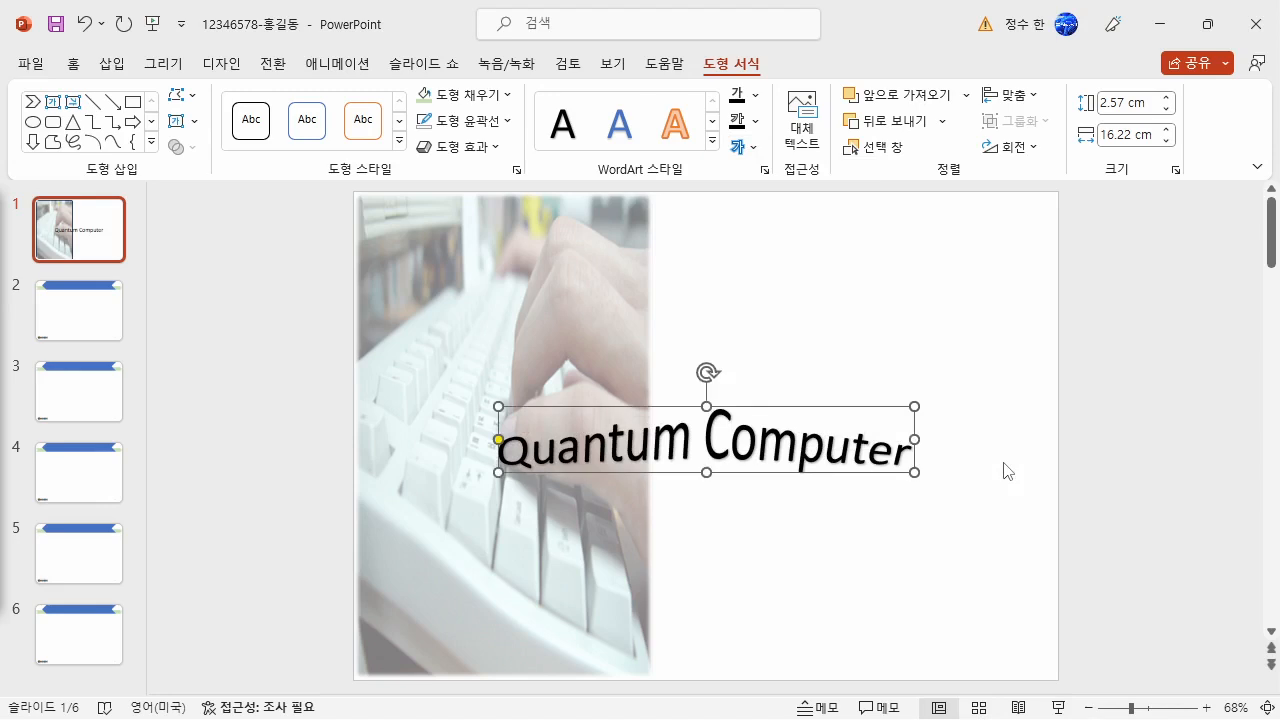
- Add the 근접 반사: 4pt 오프셋 reflection effect to the "Quantum Computer" WordArt
{"action": "left_click", "coordinate": [748, 149]}
{"action": "mouse_move", "coordinate": [778, 249]}
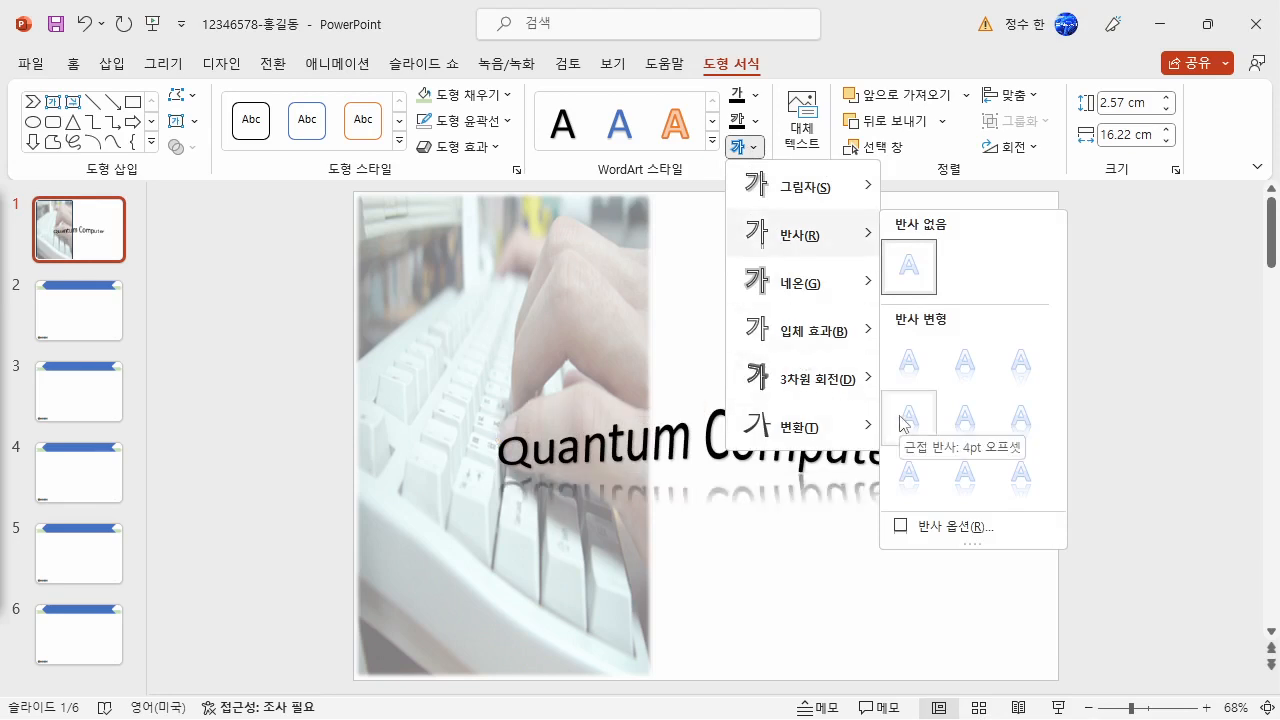
{"action": "left_click", "coordinate": [904, 422]}
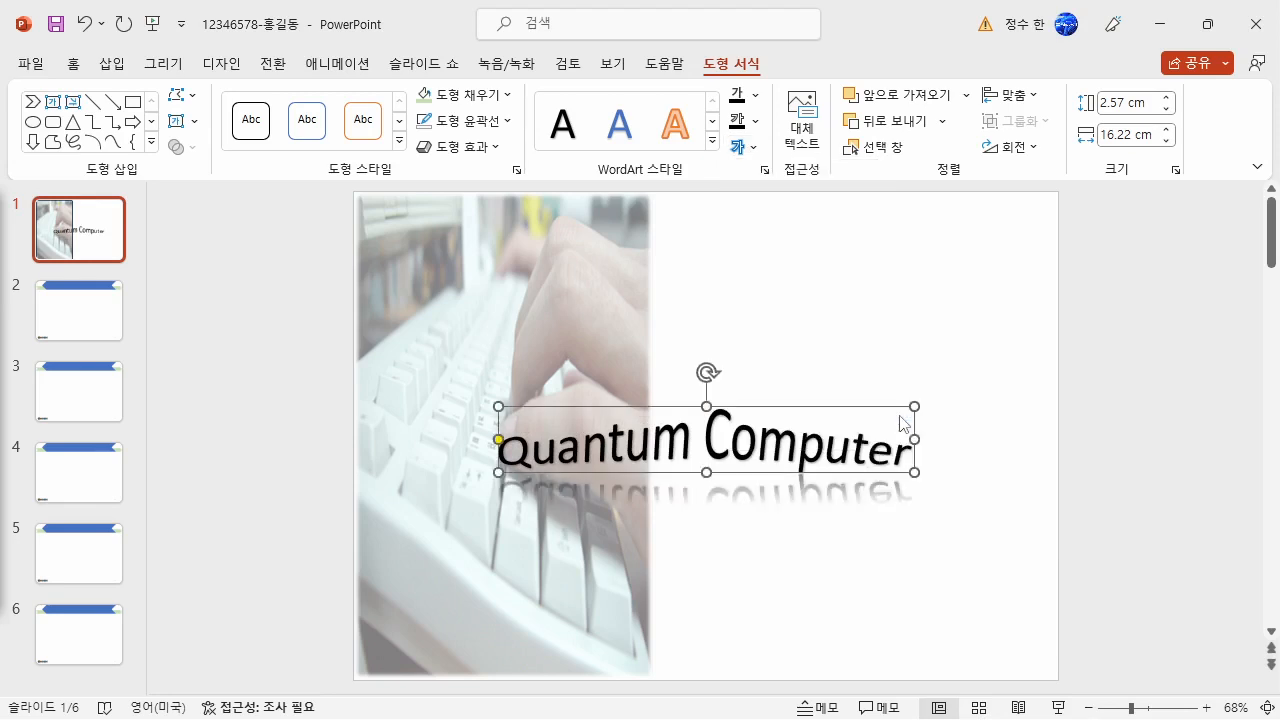
- Format the WordArt in bold 돋움 without text shadow and enlarge it evenly about its centre
{"action": "left_click", "coordinate": [73, 63]}
{"action": "left_click", "coordinate": [402, 102]}
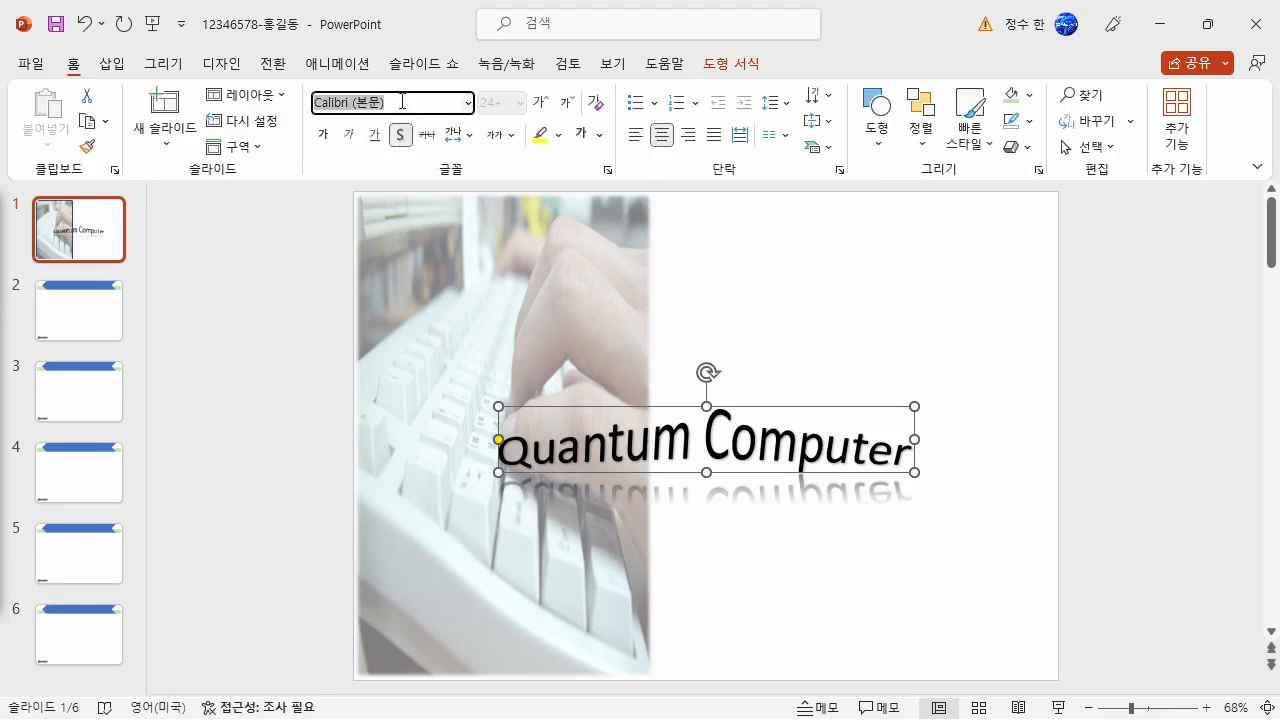
{"action": "type", "text": "eh"}
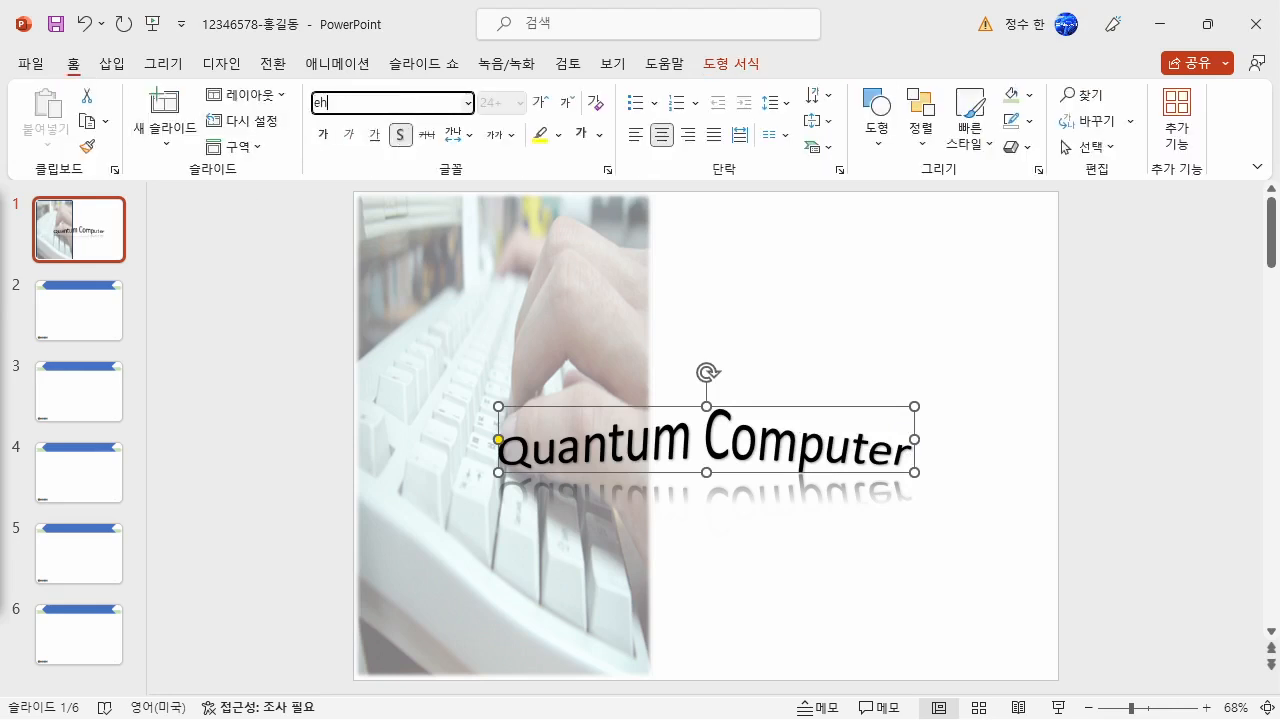
{"action": "type", "text": "edna"}
{"action": "key", "text": "Return"}
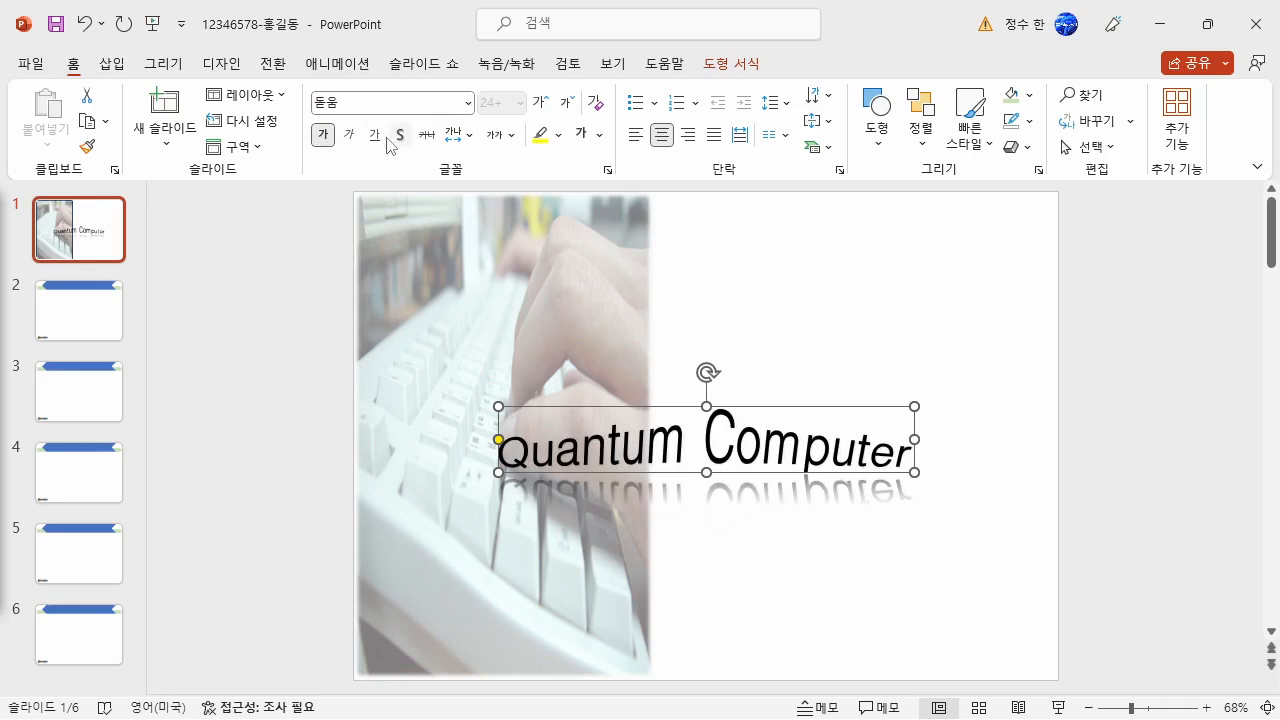
{"action": "left_click_drag", "start_coordinate": [913, 474], "coordinate": [980, 477]}
{"action": "left_click", "coordinate": [923, 357]}
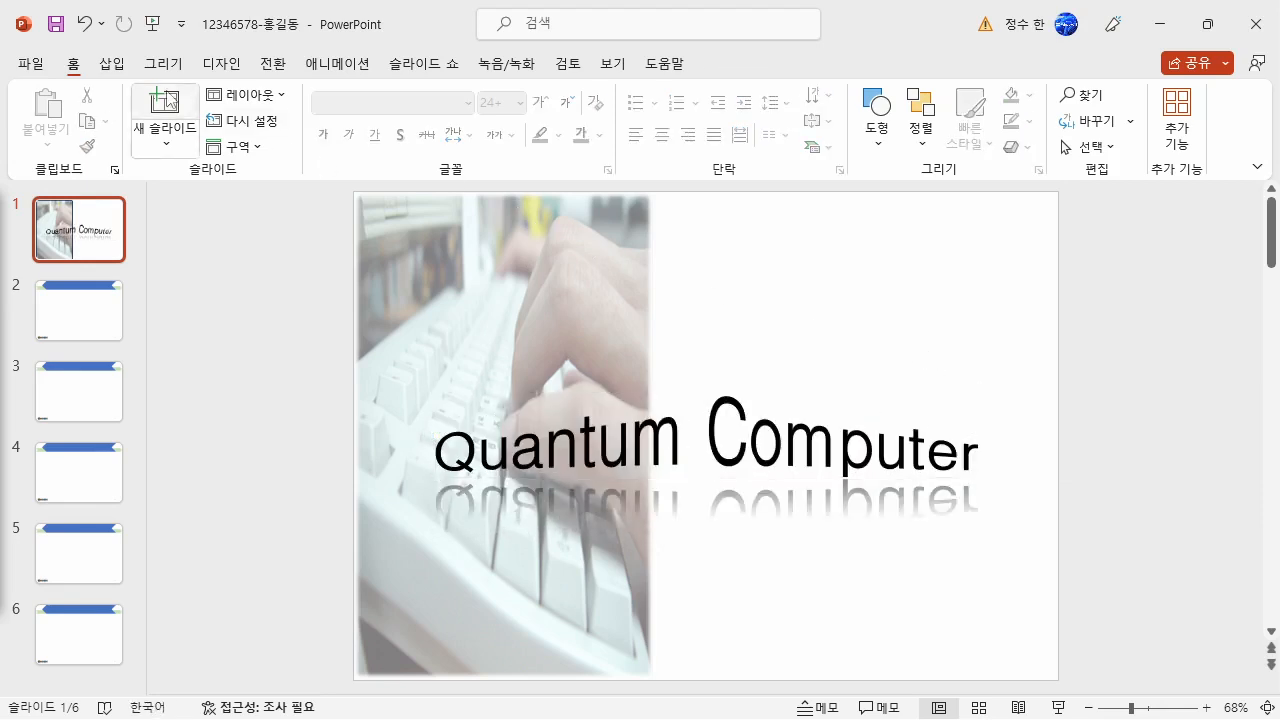
- Insert the picture 로고2 from the ITQ Picture folder onto slide 1
{"action": "left_click", "coordinate": [113, 64]}
{"action": "left_click", "coordinate": [161, 112]}
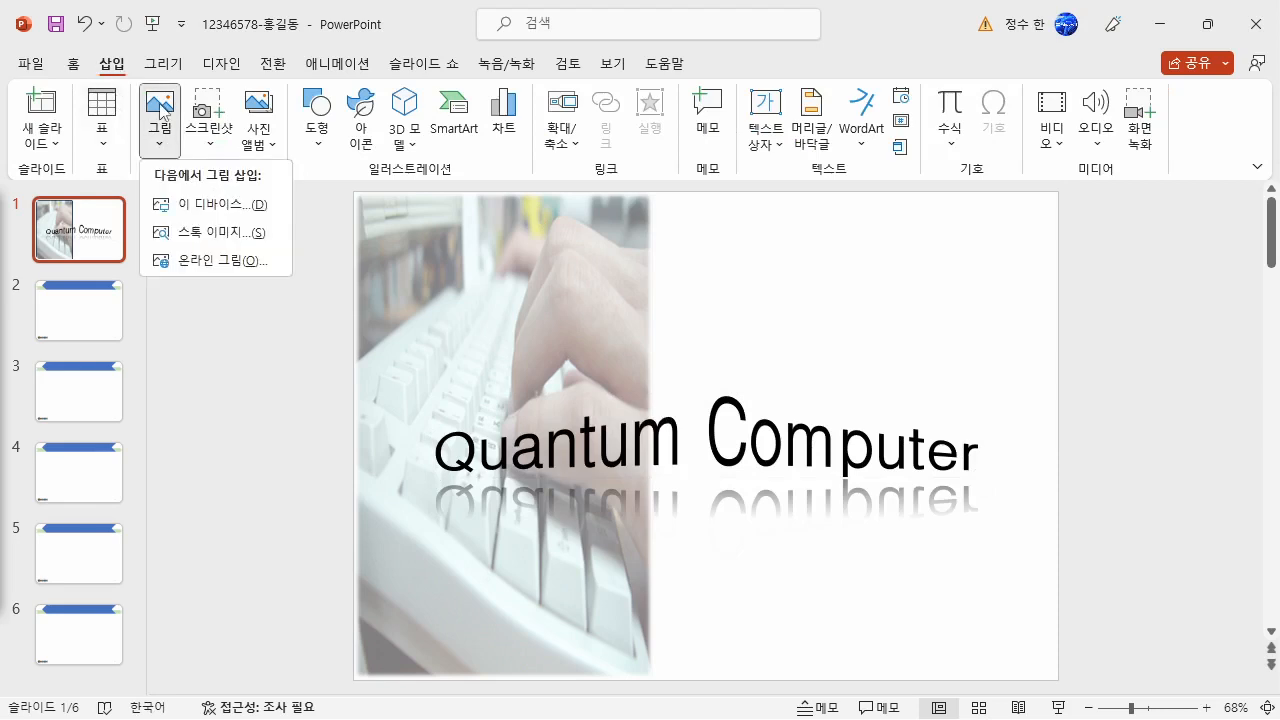
{"action": "left_click", "coordinate": [211, 205]}
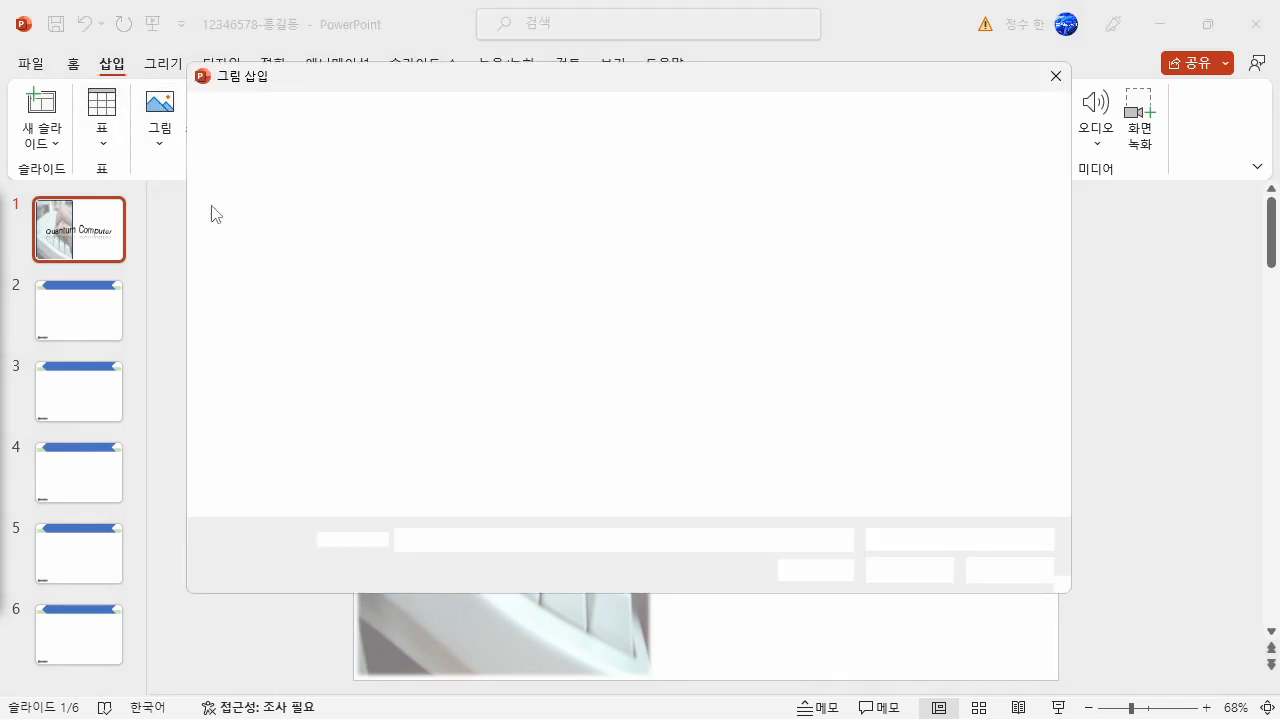
{"action": "left_click", "coordinate": [444, 368]}
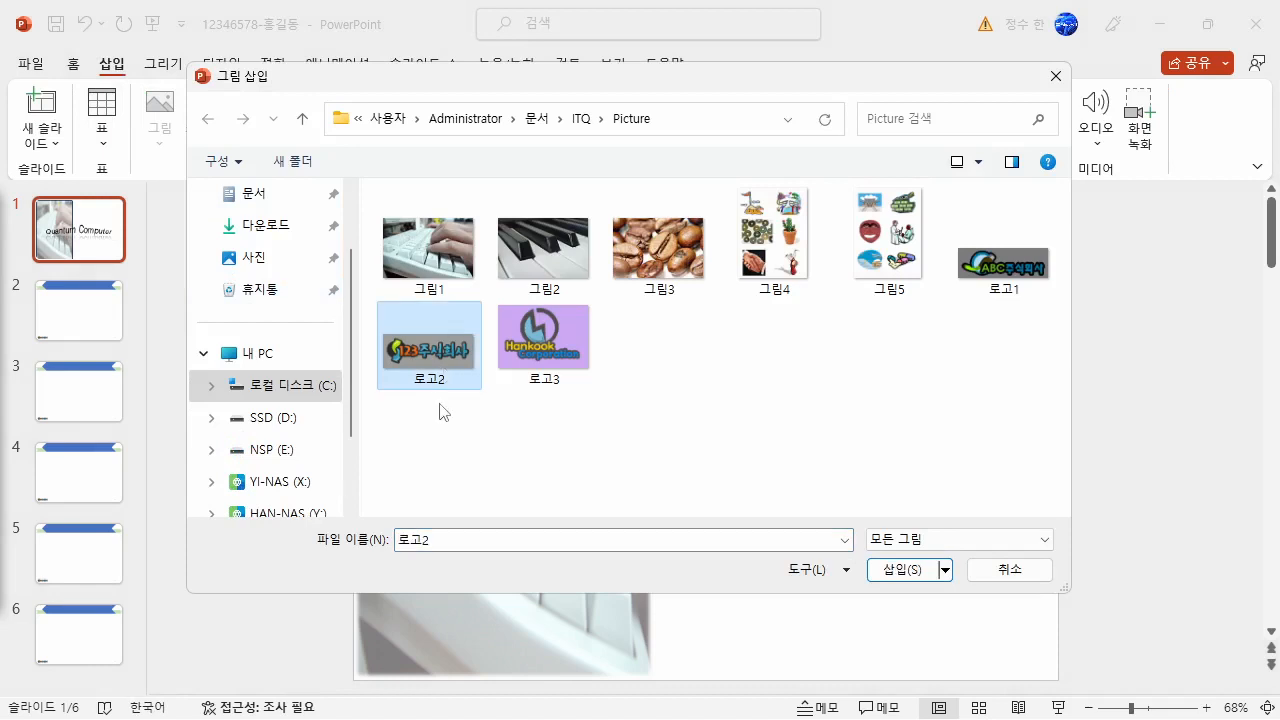
{"action": "left_click", "coordinate": [917, 578]}
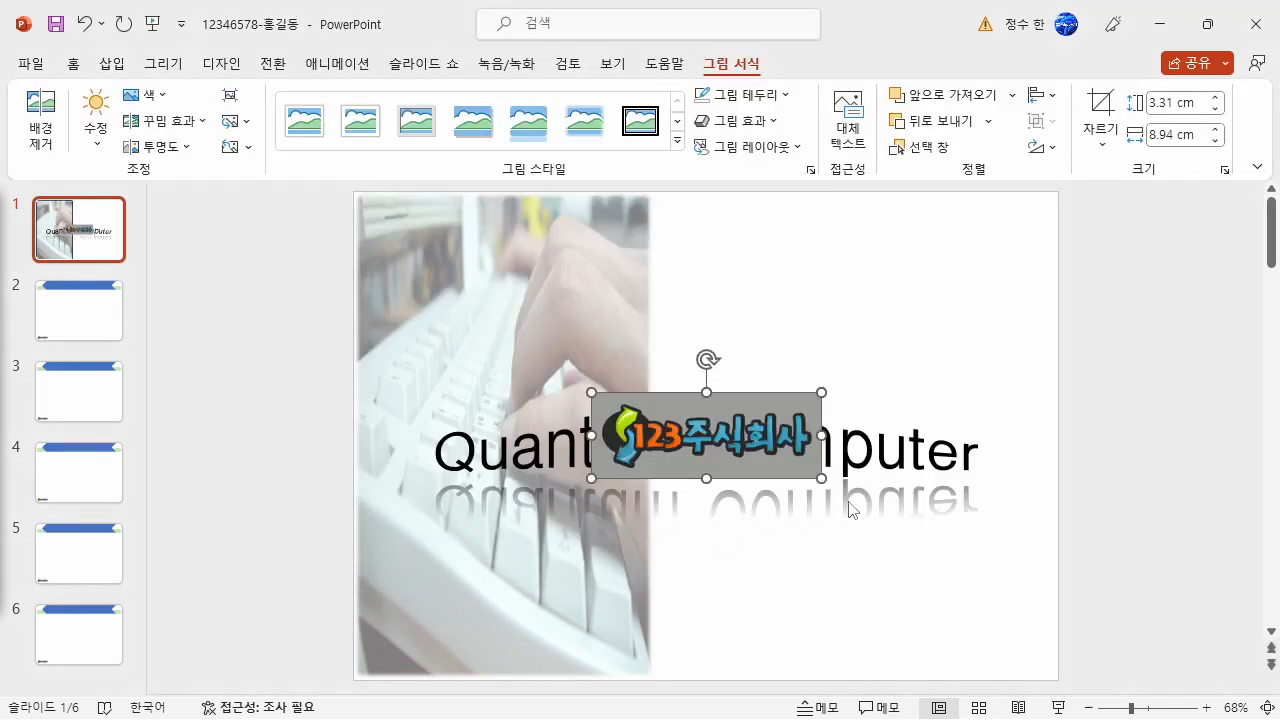
{"action": "key", "text": "Escape"}
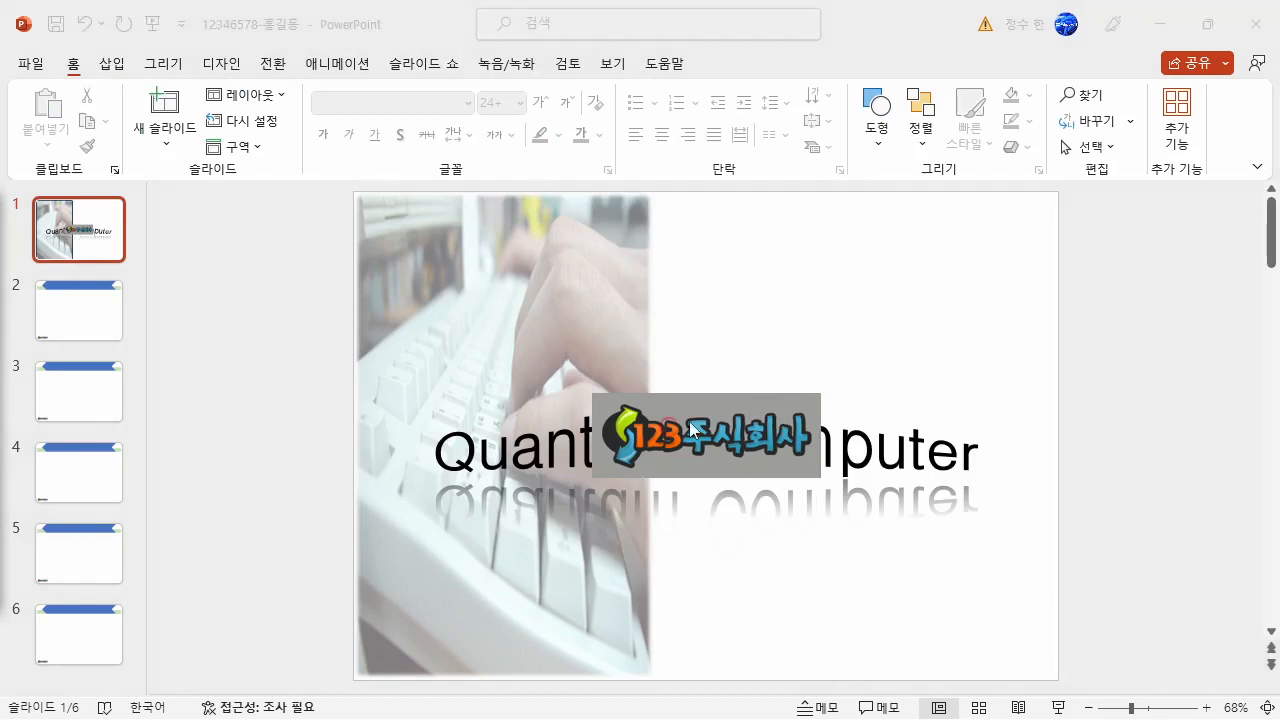
- Make the gray background of the inserted logo picture transparent
{"action": "left_click", "coordinate": [710, 396]}
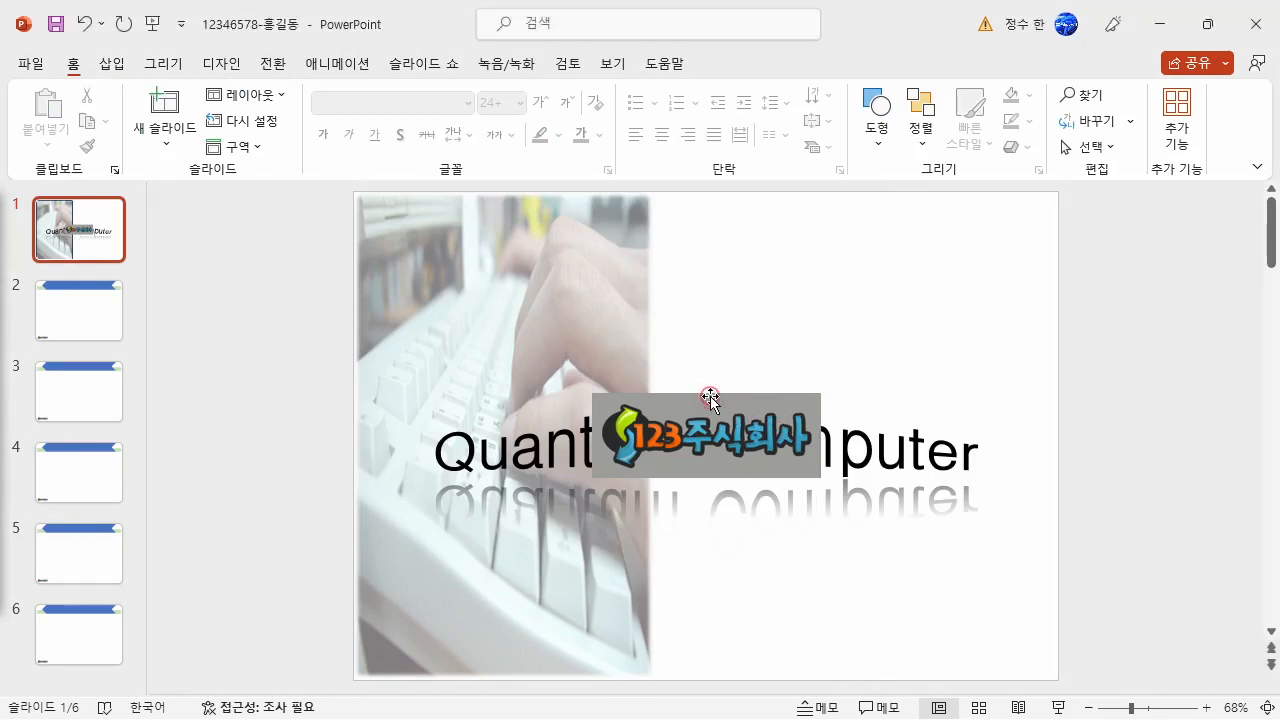
{"action": "left_click", "coordinate": [710, 396]}
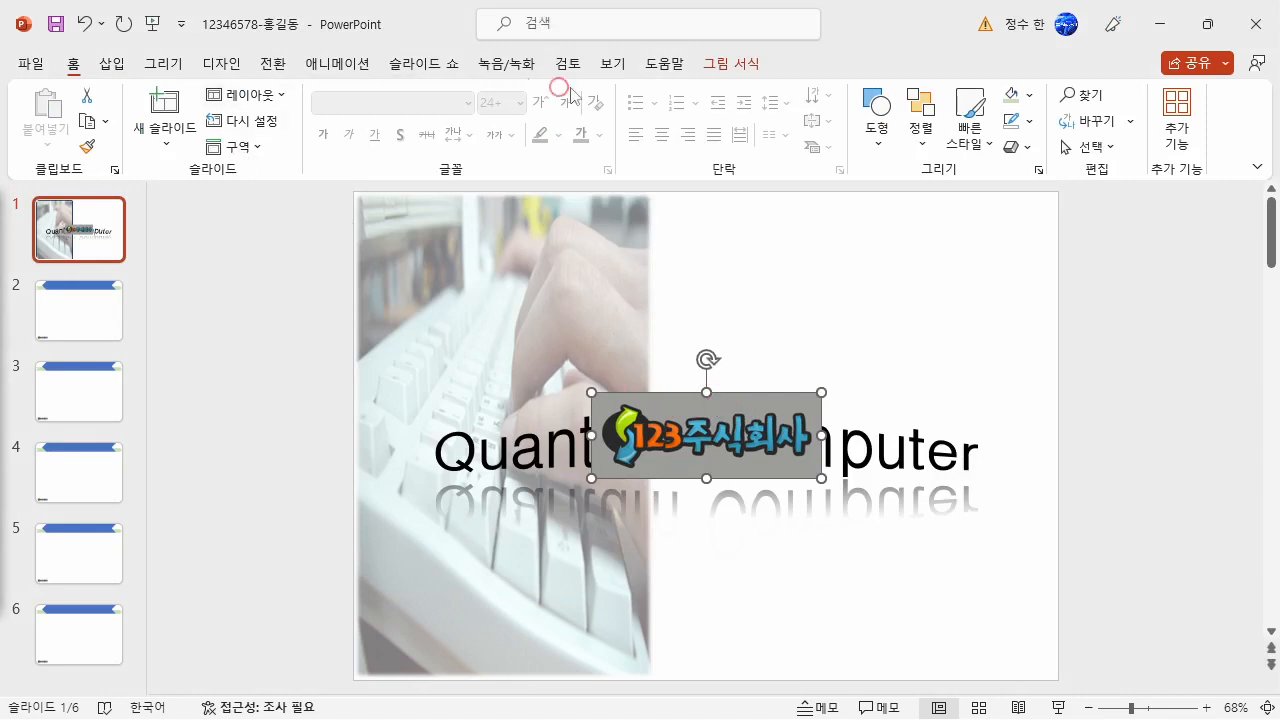
{"action": "left_click", "coordinate": [731, 63]}
{"action": "left_click", "coordinate": [150, 95]}
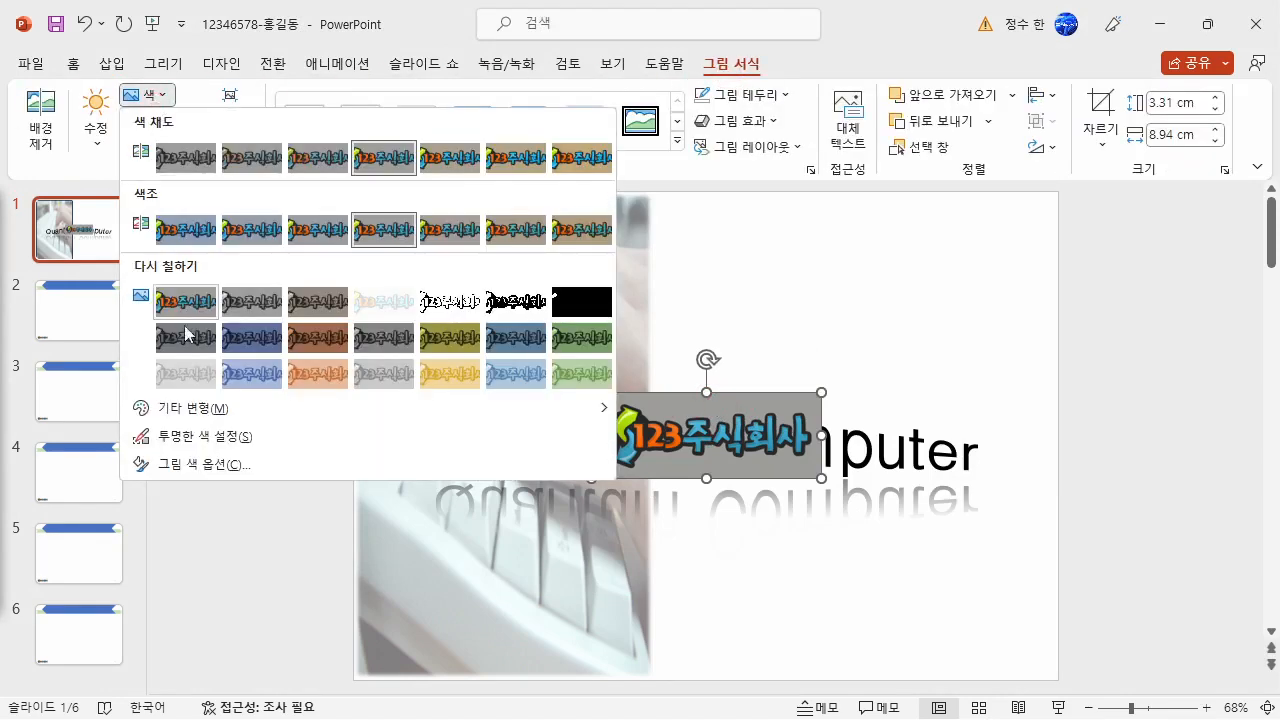
{"action": "left_click", "coordinate": [200, 437]}
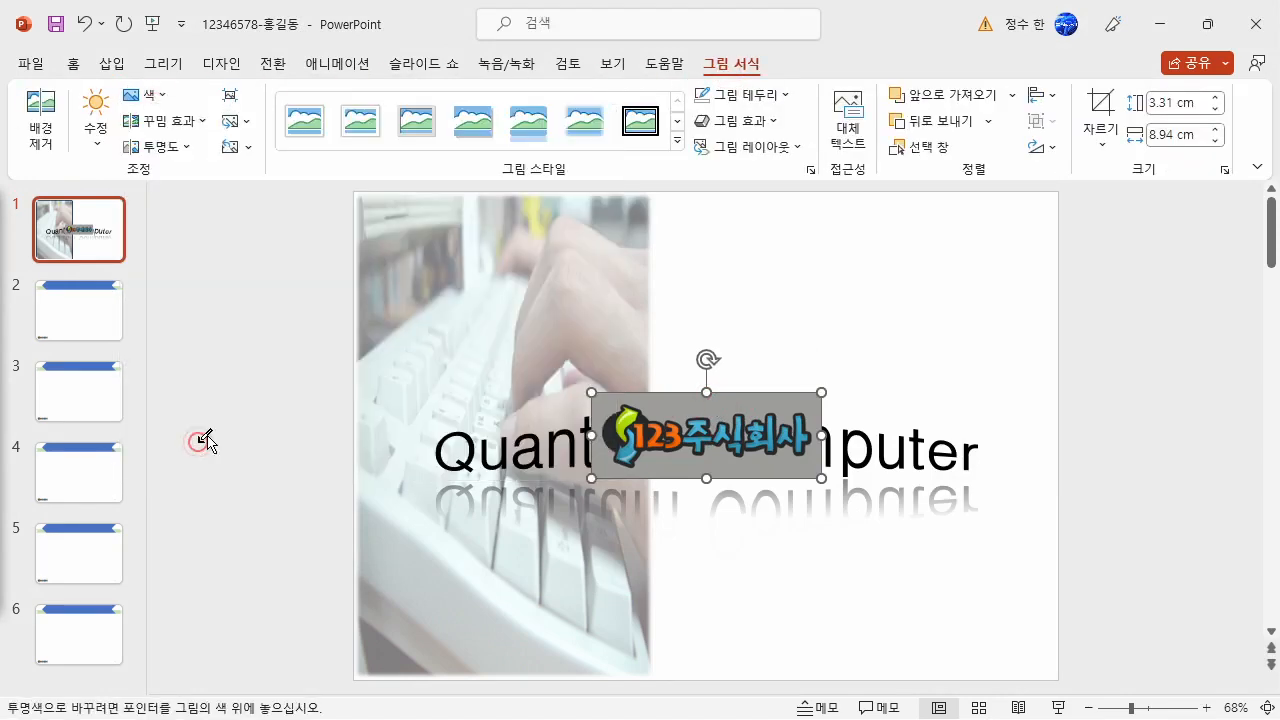
{"action": "left_click", "coordinate": [766, 405]}
- Shrink the logo to about 1.33 cm high and 3.61 cm wide and place it in the slide's upper-right corner
{"action": "left_click_drag", "start_coordinate": [625, 462], "coordinate": [963, 241]}
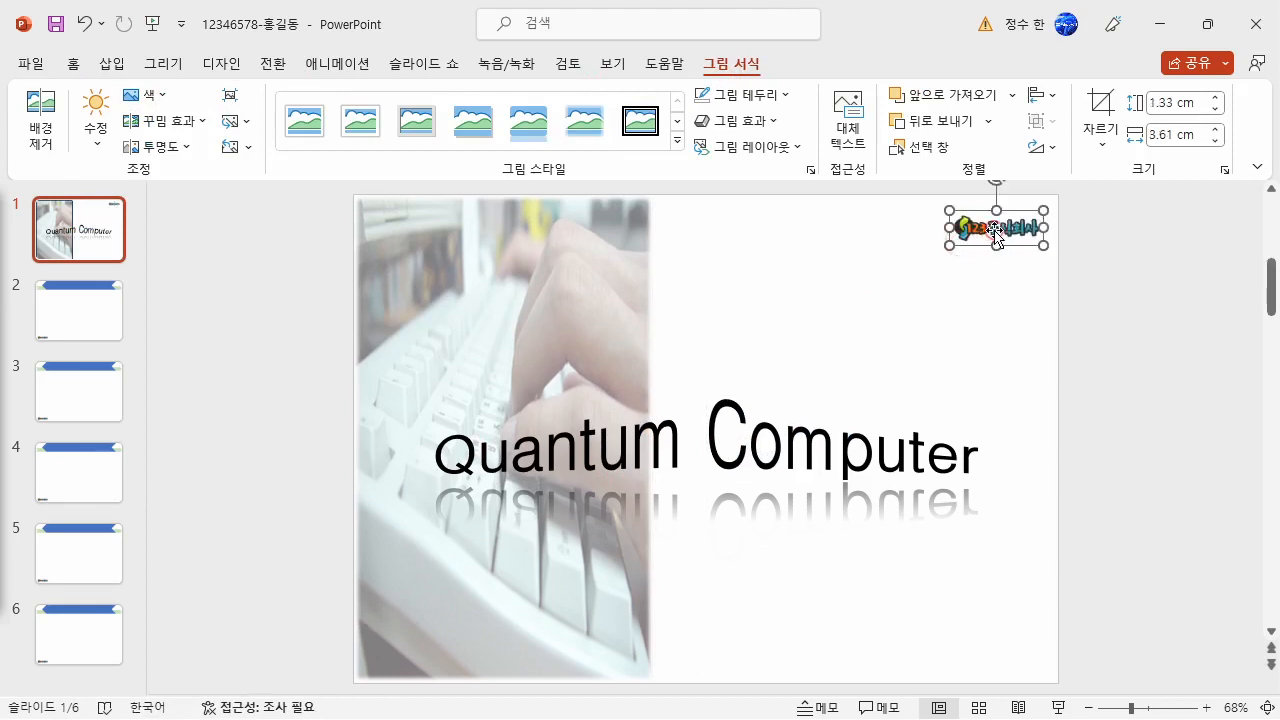
{"action": "left_click", "coordinate": [913, 287]}
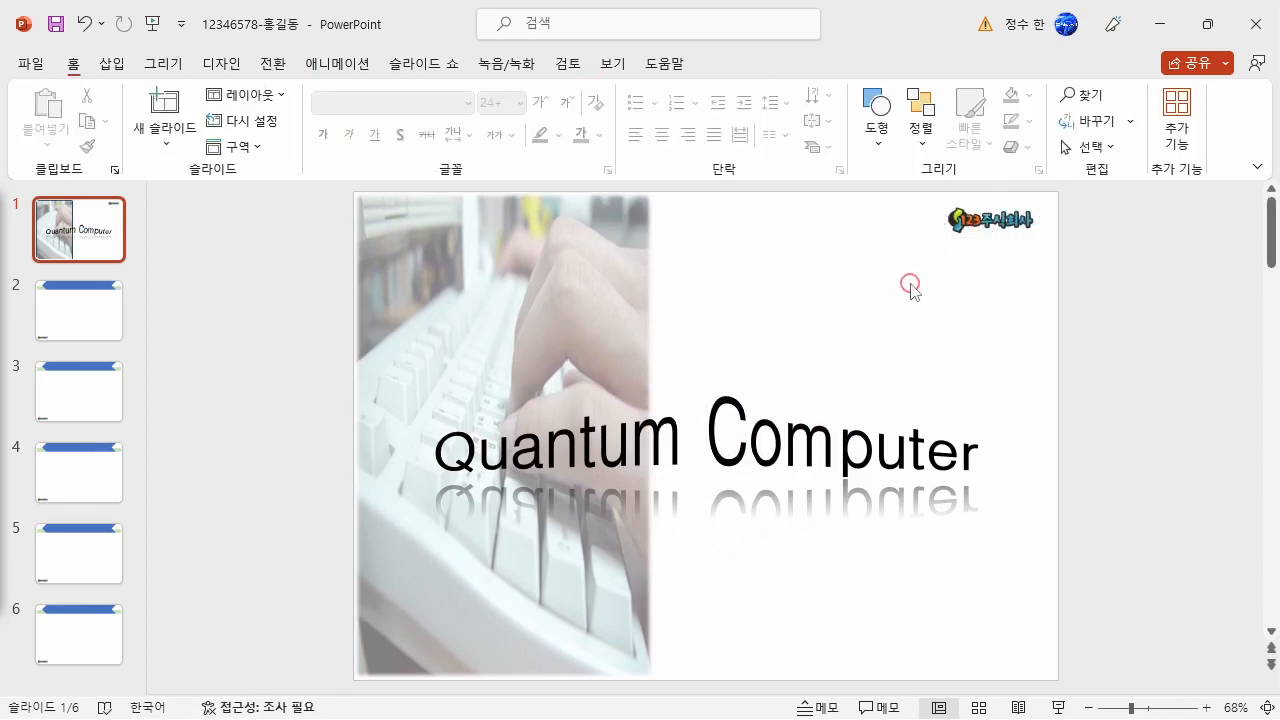
- Shift the "Quantum Computer" WordArt slightly to the left on slide 1
{"action": "left_click", "coordinate": [813, 397]}
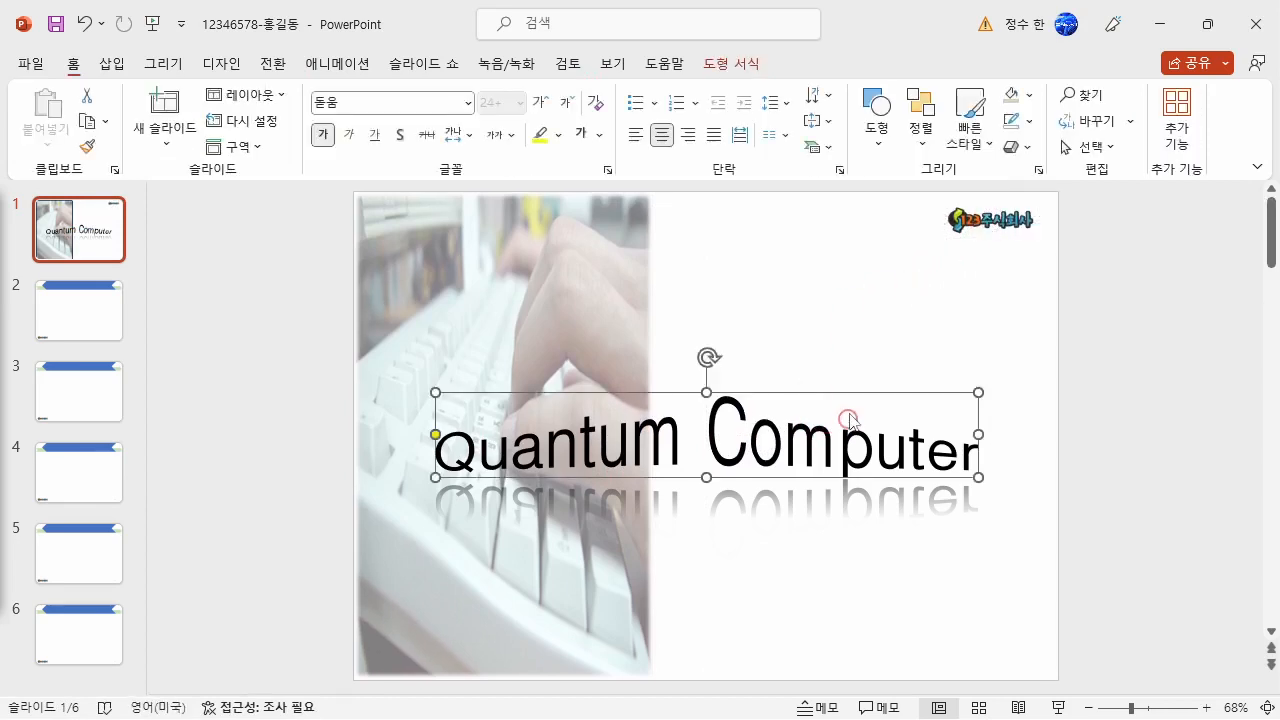
{"action": "left_click_drag", "start_coordinate": [846, 389], "coordinate": [835, 390]}
{"action": "left_click", "coordinate": [874, 327]}
{"action": "left_click", "coordinate": [498, 316]}
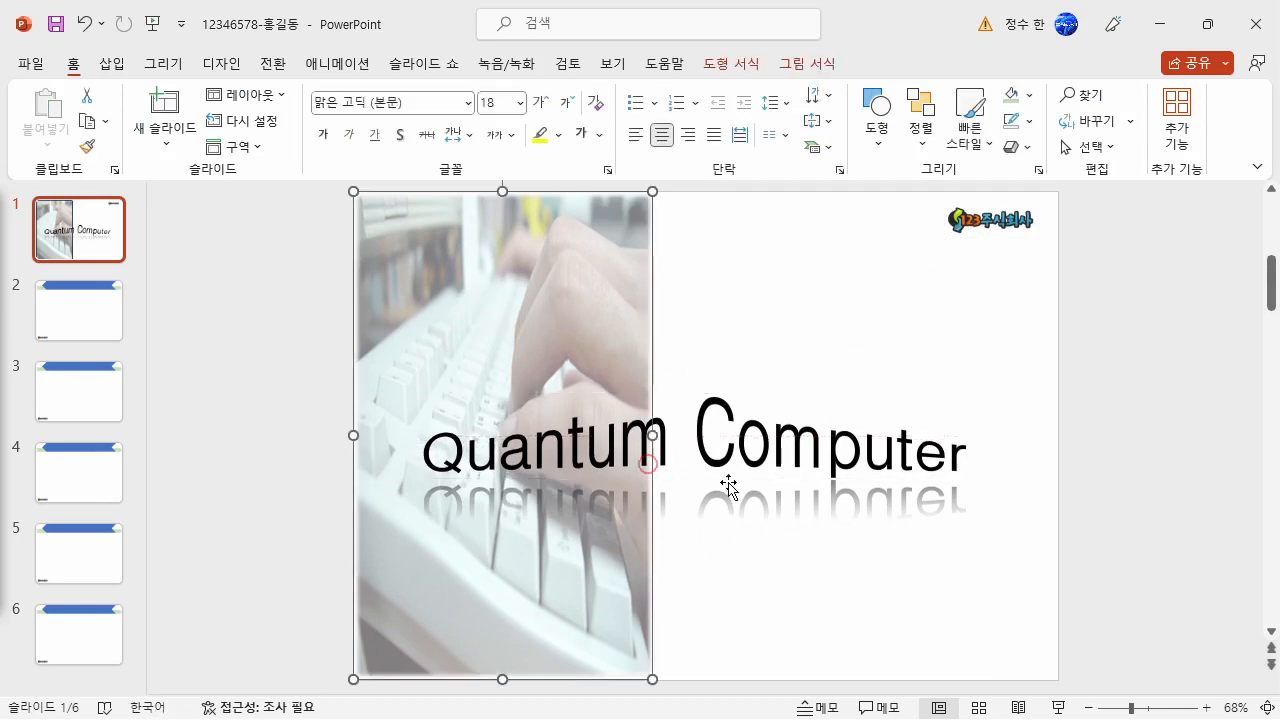
{"action": "left_click", "coordinate": [752, 482]}
{"action": "left_click", "coordinate": [953, 238]}
{"action": "left_click", "coordinate": [836, 317]}
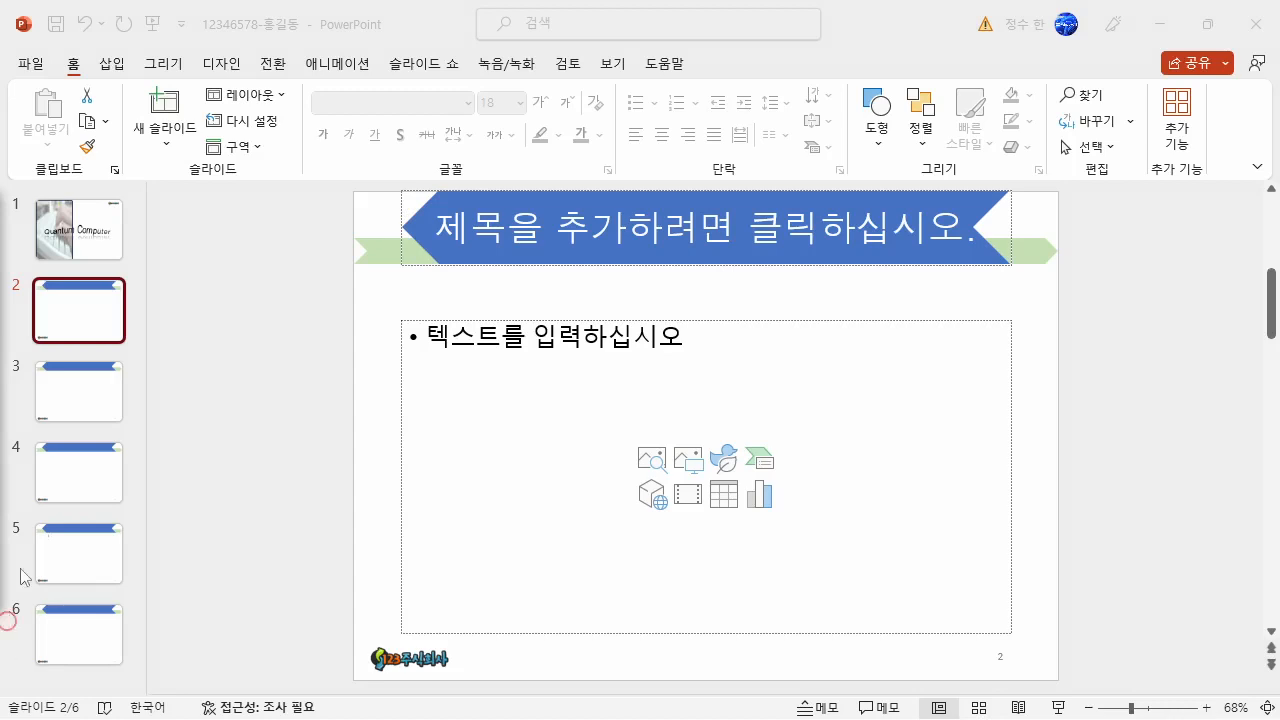
- Enter 목차 as the title of slide 2 and delete the slide's content placeholder
{"action": "left_click", "coordinate": [89, 300]}
{"action": "left_click", "coordinate": [580, 225]}
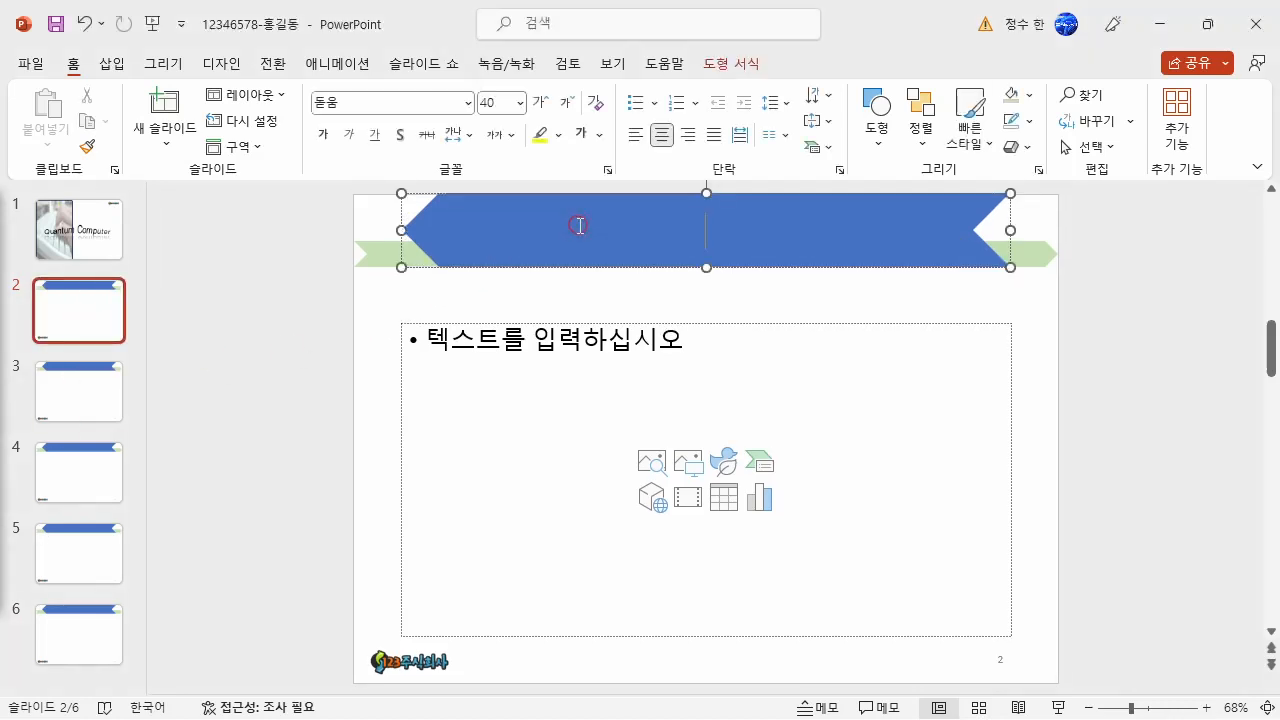
{"action": "type", "text": "목차"}
{"action": "left_click", "coordinate": [936, 321]}
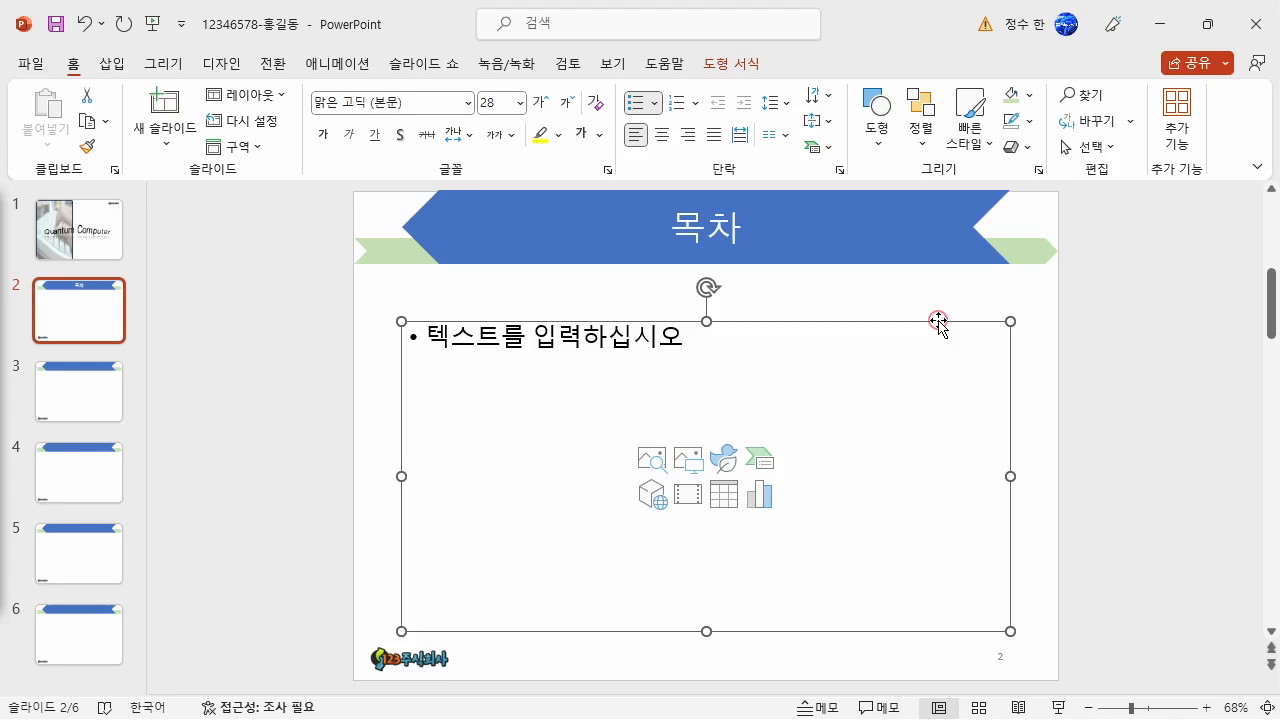
{"action": "key", "text": "Delete"}
- Display the drawing guides on slide 2
{"action": "left_click", "coordinate": [613, 64]}
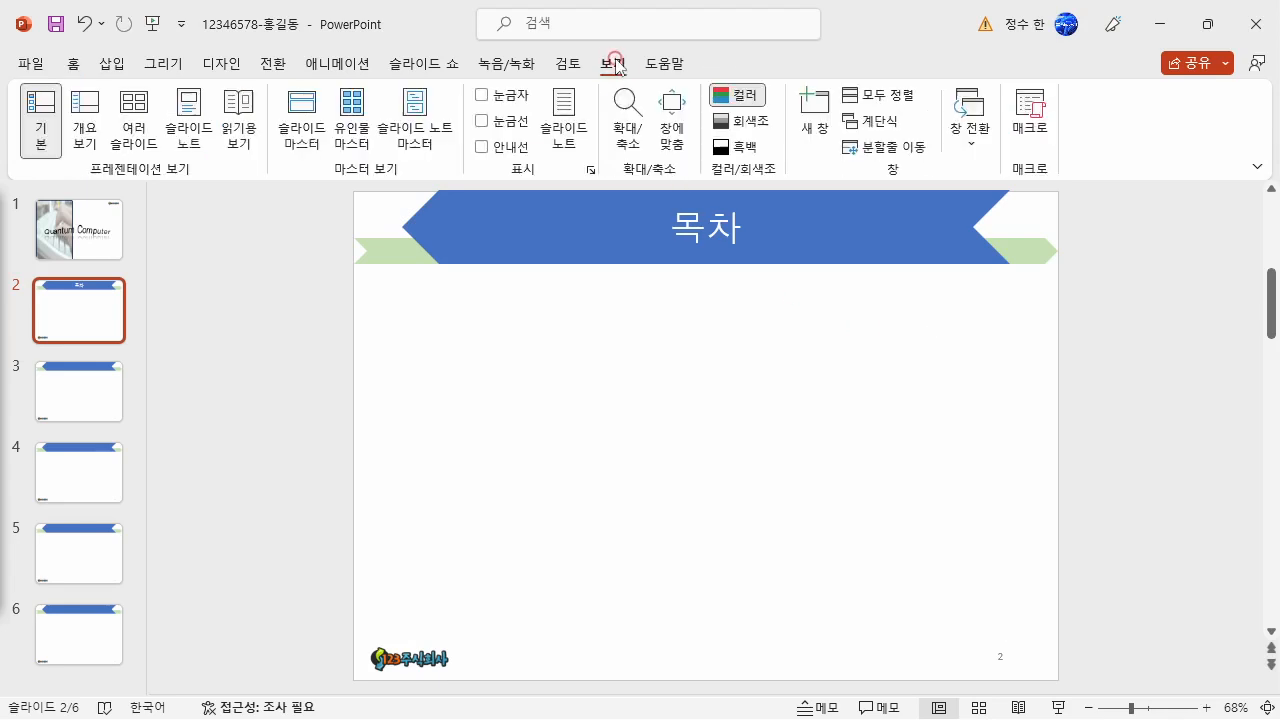
{"action": "left_click", "coordinate": [517, 148]}
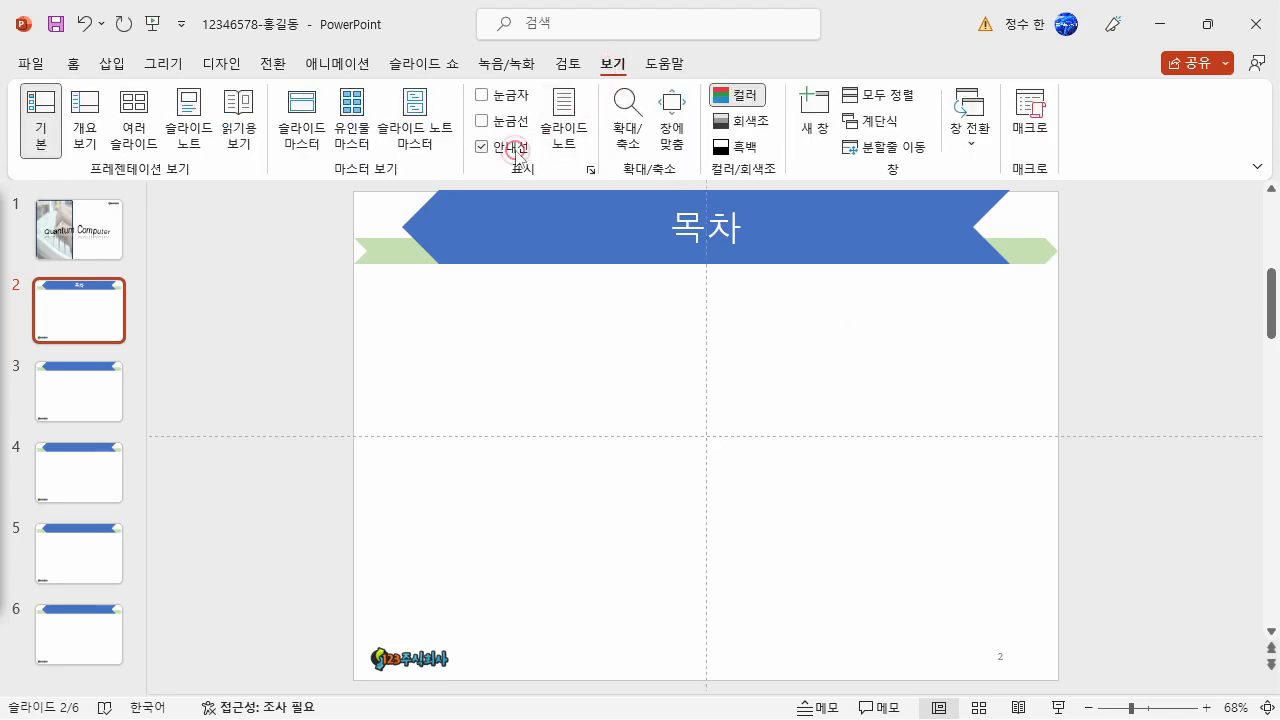
- Draw an L-shape about 1.01 cm high and 13.95 cm wide below the title banner on slide 2
{"action": "left_click", "coordinate": [112, 63]}
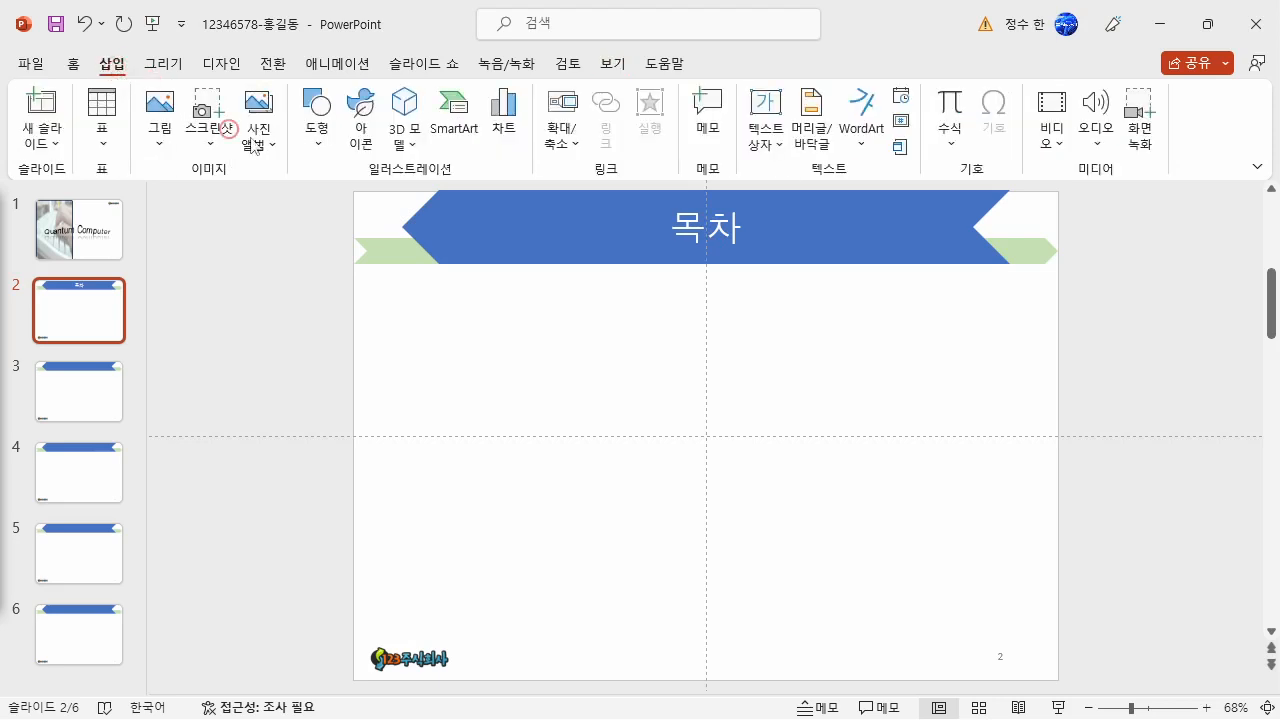
{"action": "left_click", "coordinate": [317, 146]}
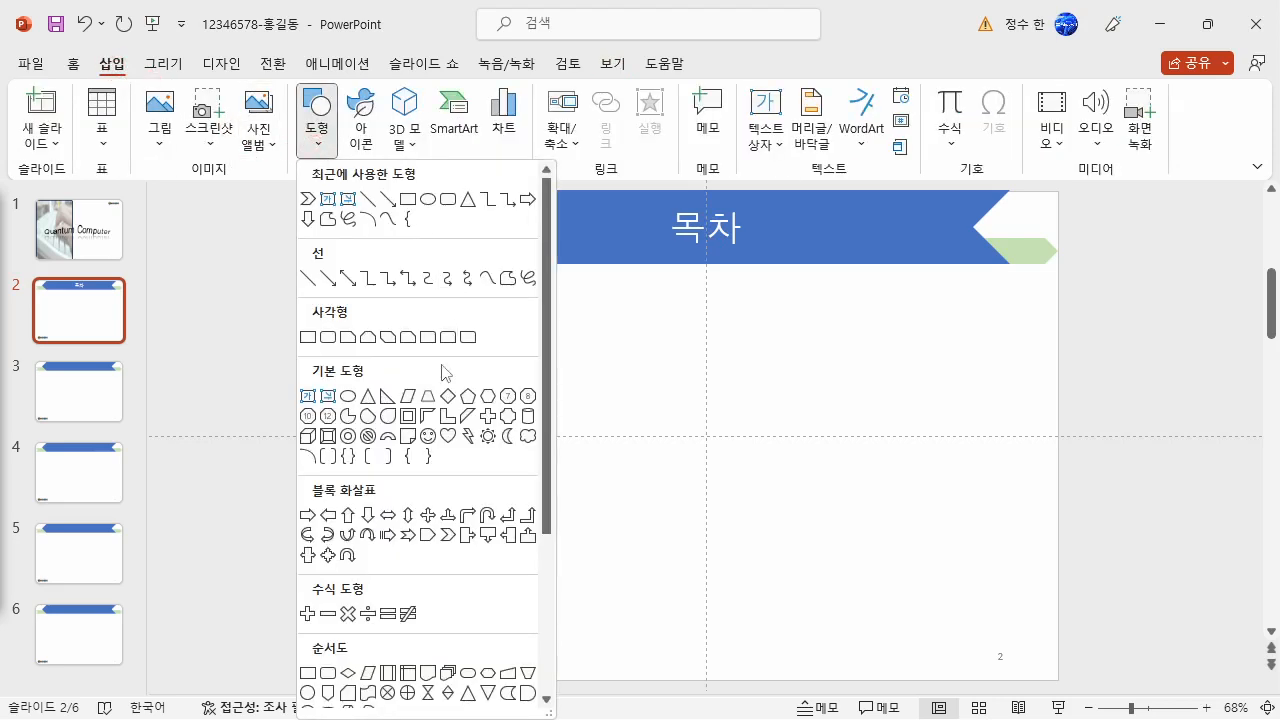
{"action": "left_click", "coordinate": [447, 416]}
{"action": "mouse_move", "coordinate": [598, 321]}
{"action": "left_mouse_down"}
{"action": "mouse_move", "coordinate": [952, 343]}
{"action": "mouse_move", "coordinate": [801, 370]}
{"action": "left_mouse_up"}
{"action": "left_click_drag", "start_coordinate": [920, 343], "coordinate": [1077, 634]}
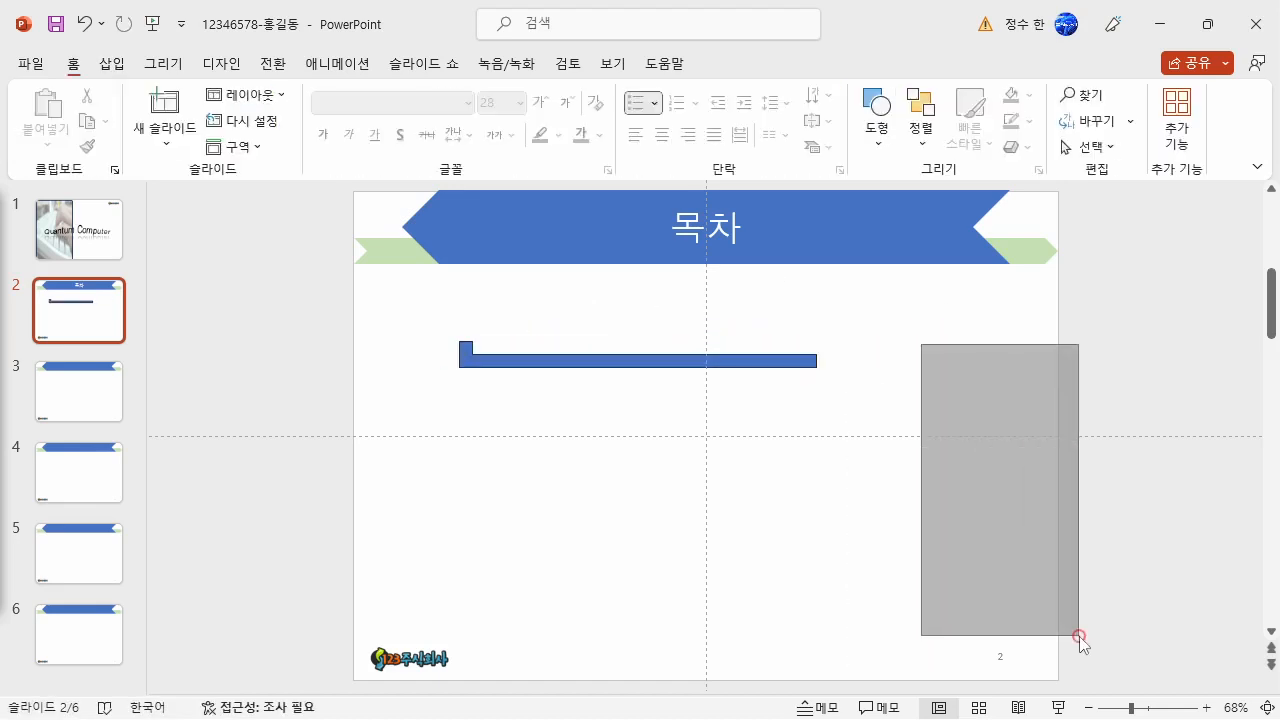
{"action": "left_click", "coordinate": [726, 350]}
{"action": "left_click_drag", "start_coordinate": [726, 350], "coordinate": [726, 342]}
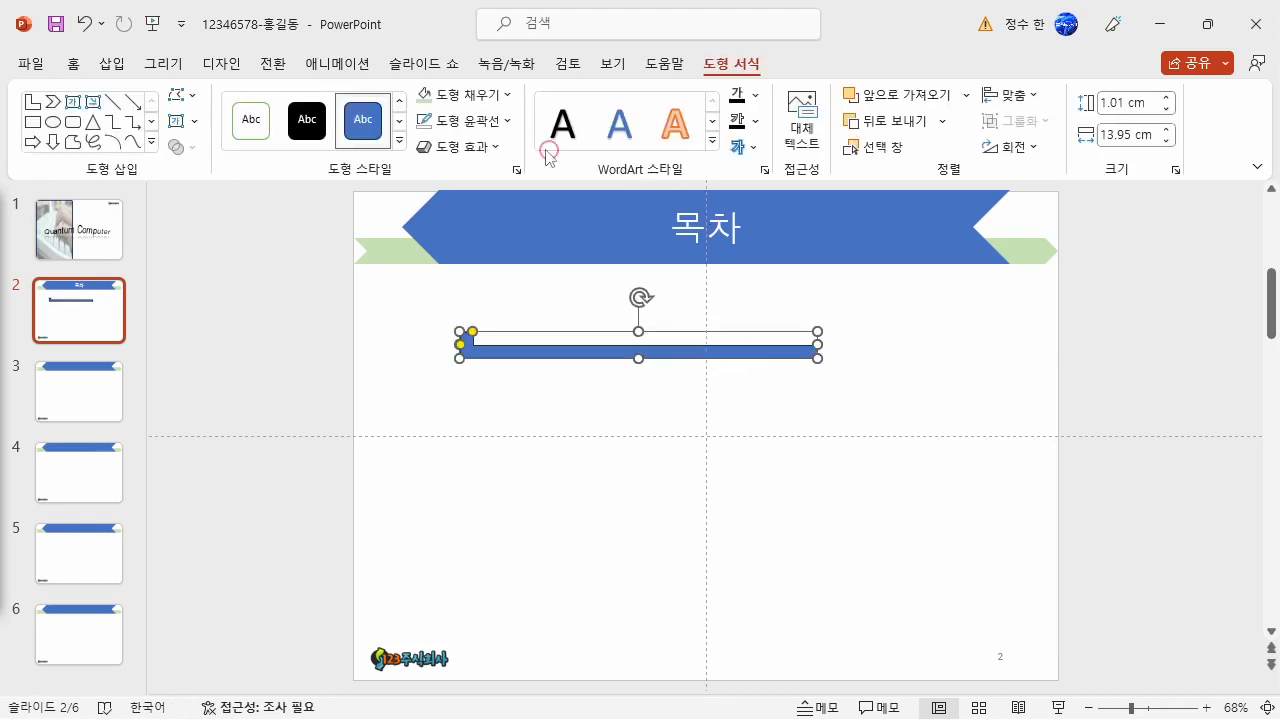
- Remove the L-shape's outline and fill it with light green
{"action": "left_click", "coordinate": [470, 120]}
{"action": "left_click", "coordinate": [470, 340]}
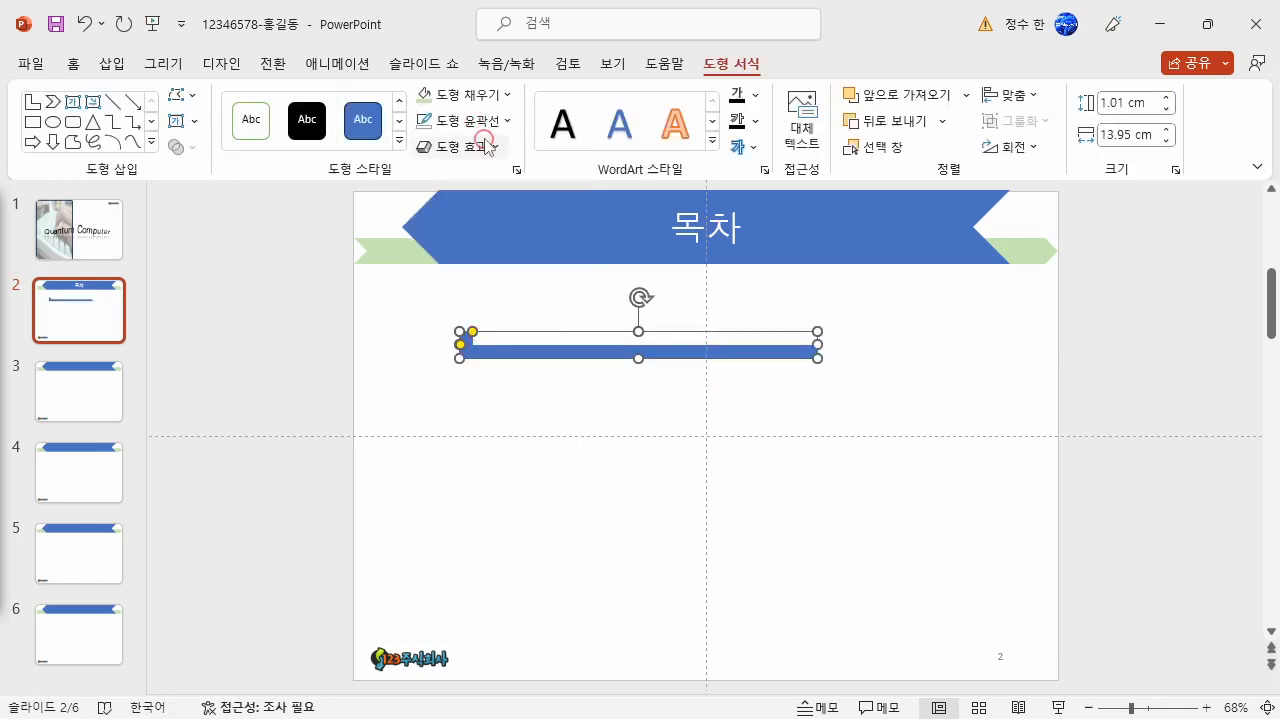
{"action": "left_click", "coordinate": [487, 101]}
{"action": "left_click", "coordinate": [577, 201]}
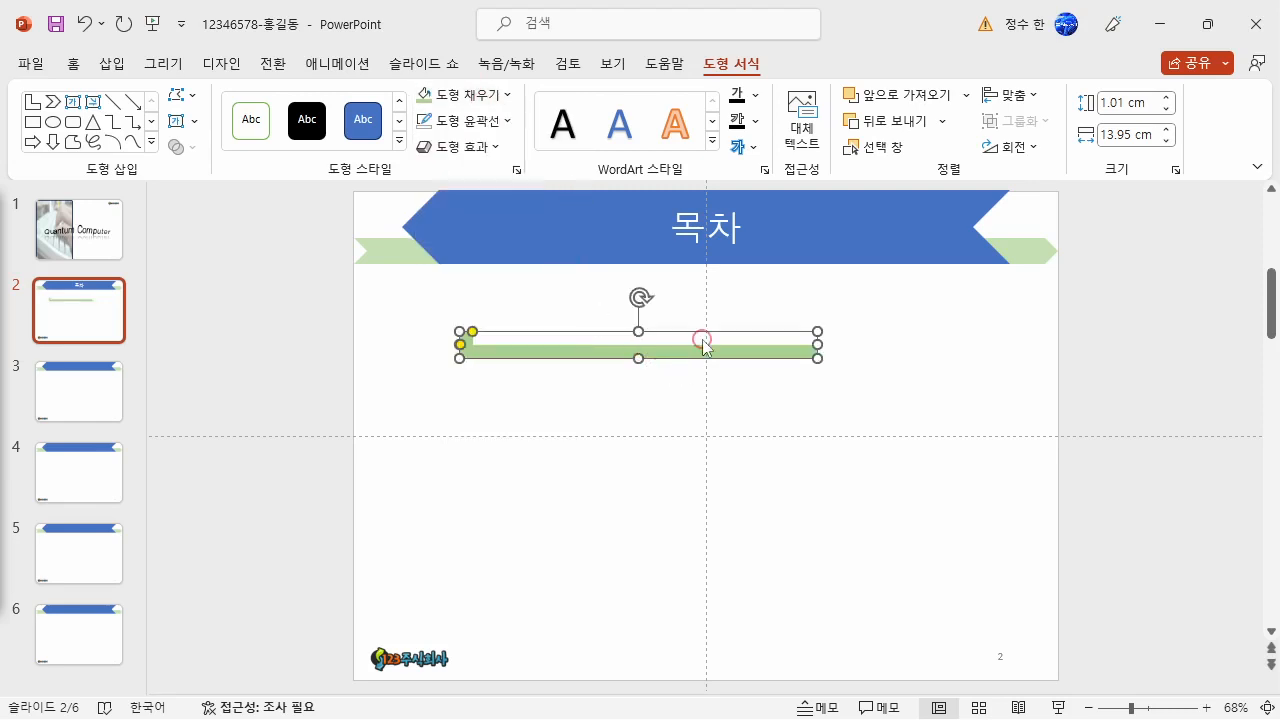
- Widen the green L-shape to about 15.29 cm and flip it horizontally
{"action": "left_click_drag", "start_coordinate": [816, 347], "coordinate": [851, 348]}
{"action": "left_click", "coordinate": [1010, 146]}
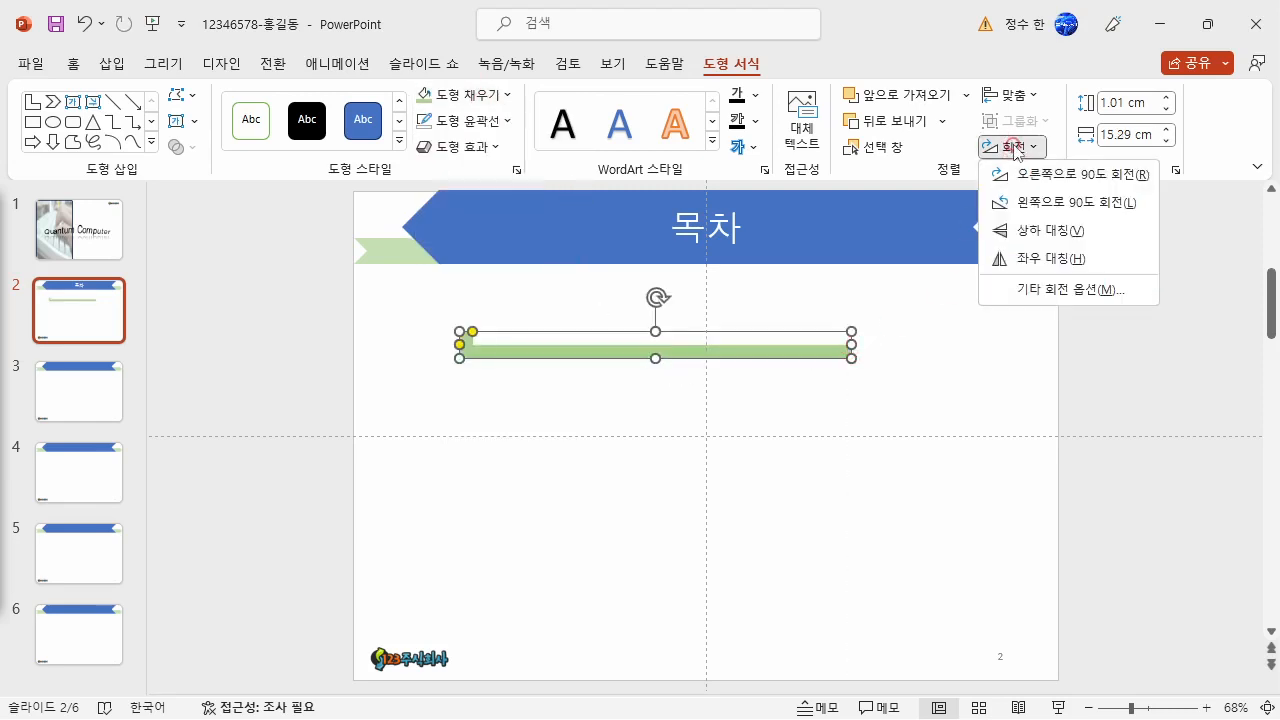
{"action": "left_click", "coordinate": [1026, 258]}
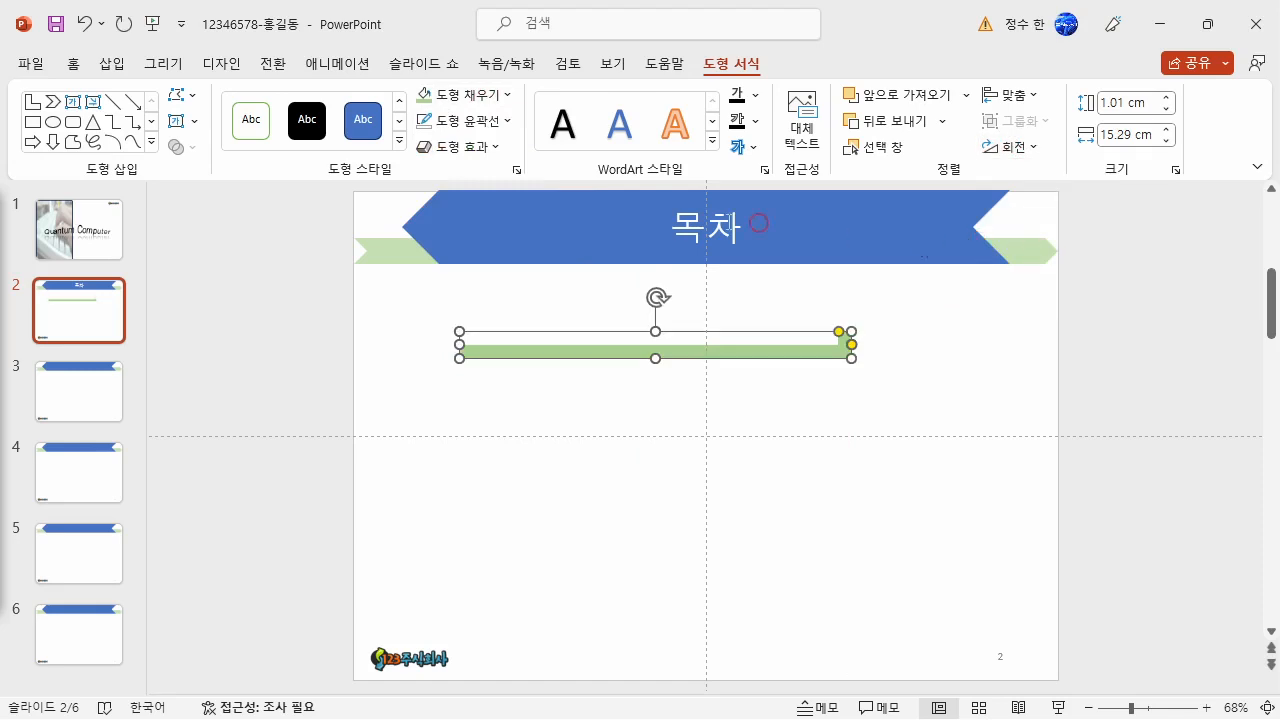
- Draw a Flowchart: Delay shape about 1.84 cm high and 3.4 cm wide over the green bar's left end
{"action": "left_click", "coordinate": [112, 64]}
{"action": "left_click", "coordinate": [319, 120]}
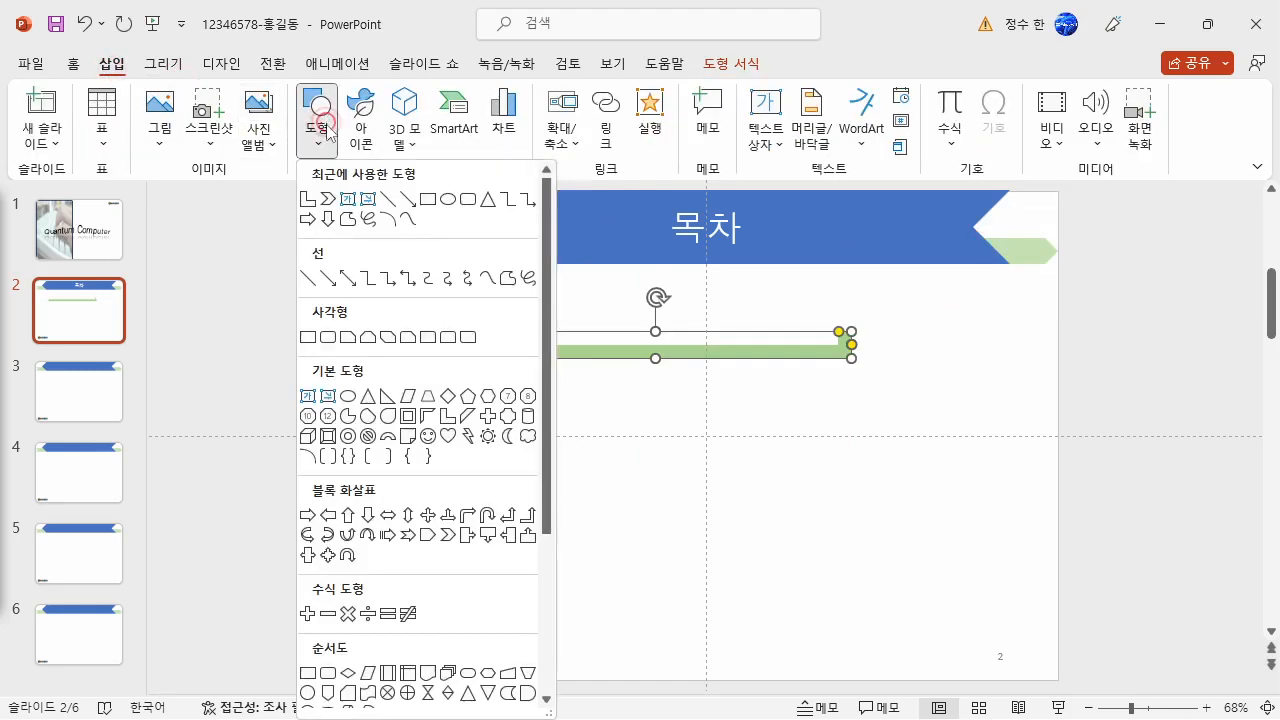
{"action": "scroll", "coordinate": [412, 540], "scroll_direction": "down", "scroll_amount": 3}
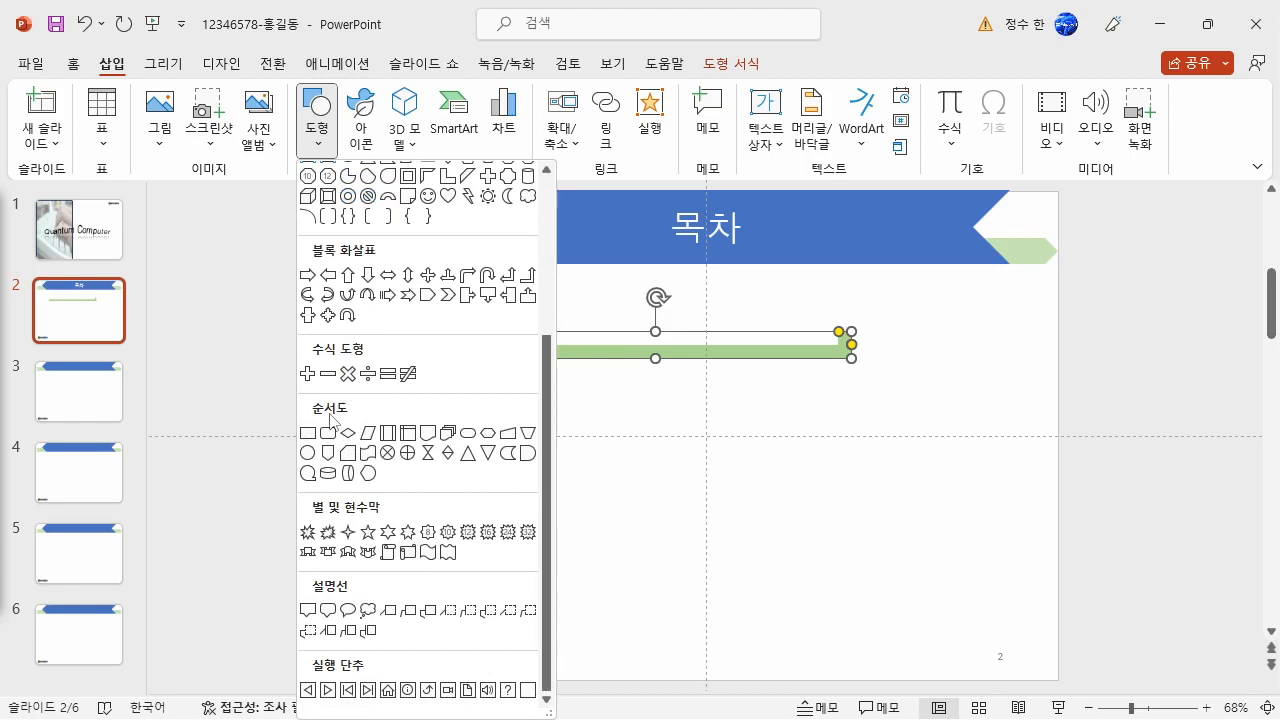
{"action": "left_click", "coordinate": [515, 462]}
{"action": "left_click_drag", "start_coordinate": [434, 293], "coordinate": [522, 358]}
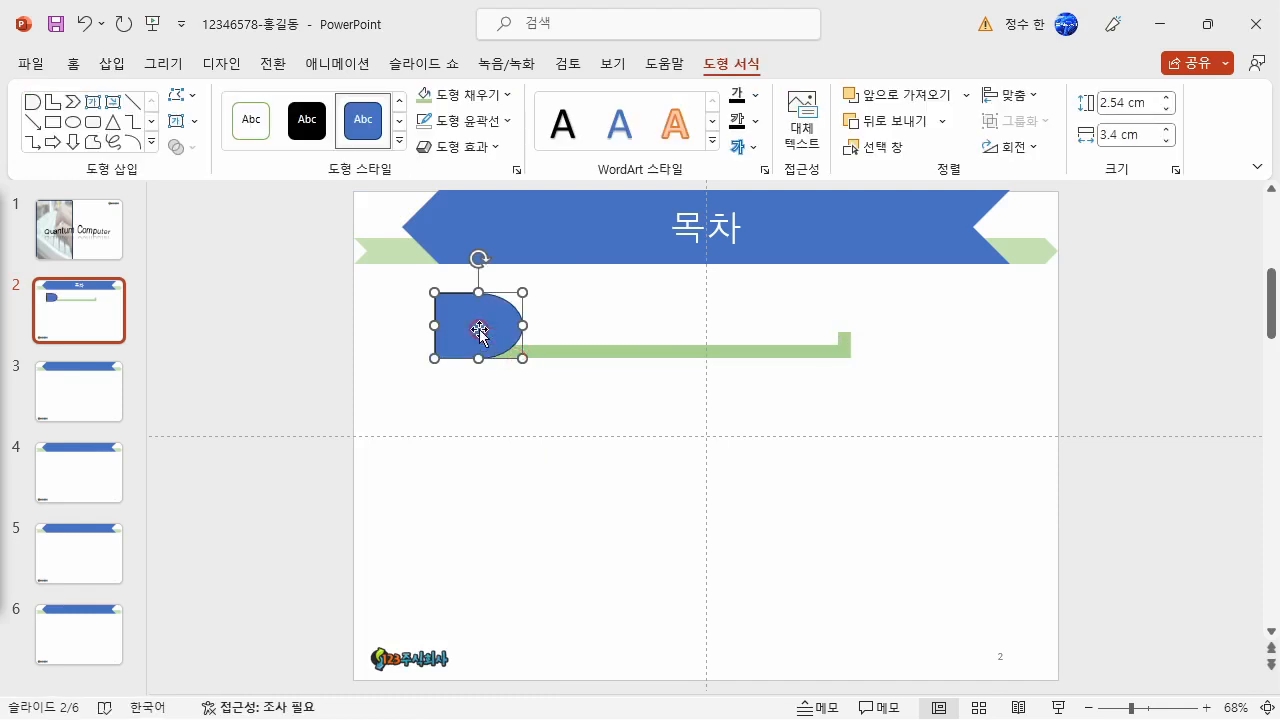
{"action": "left_click_drag", "start_coordinate": [478, 292], "coordinate": [479, 307]}
- Remove the outline of the blue Delay shape
{"action": "left_click", "coordinate": [478, 127]}
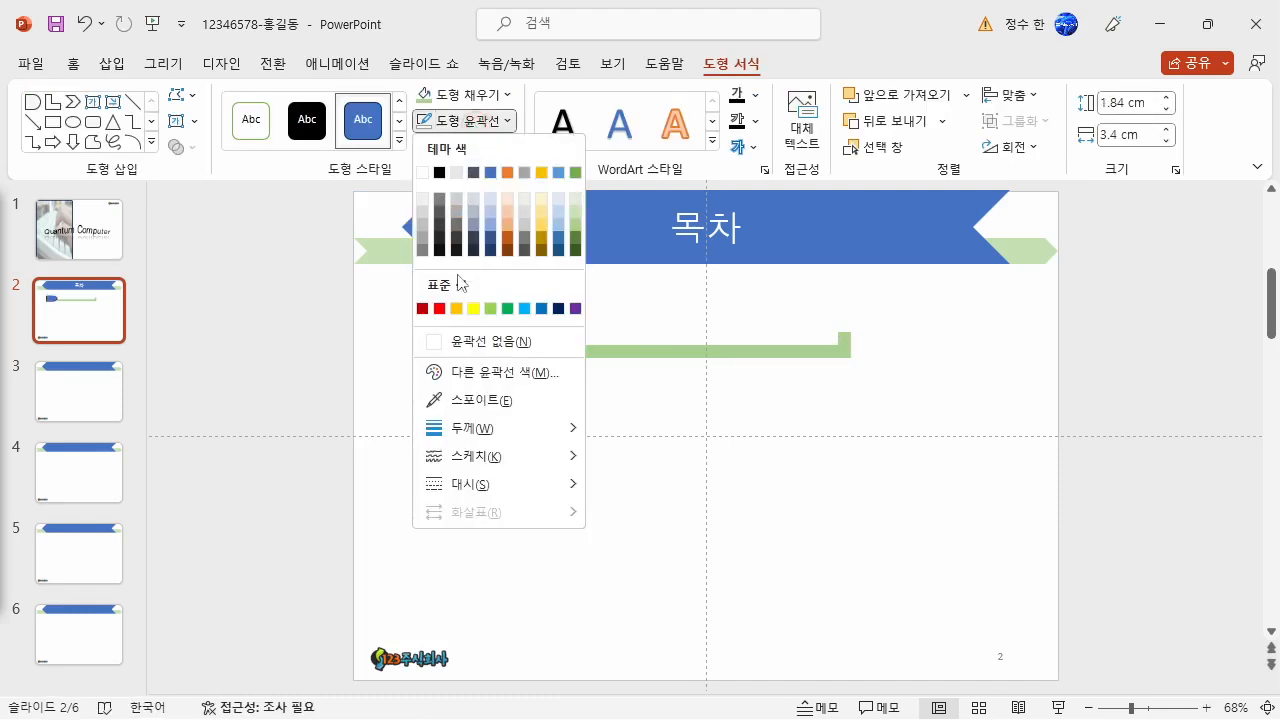
{"action": "left_click", "coordinate": [470, 341]}
{"action": "left_click", "coordinate": [520, 487]}
{"action": "left_click", "coordinate": [478, 338]}
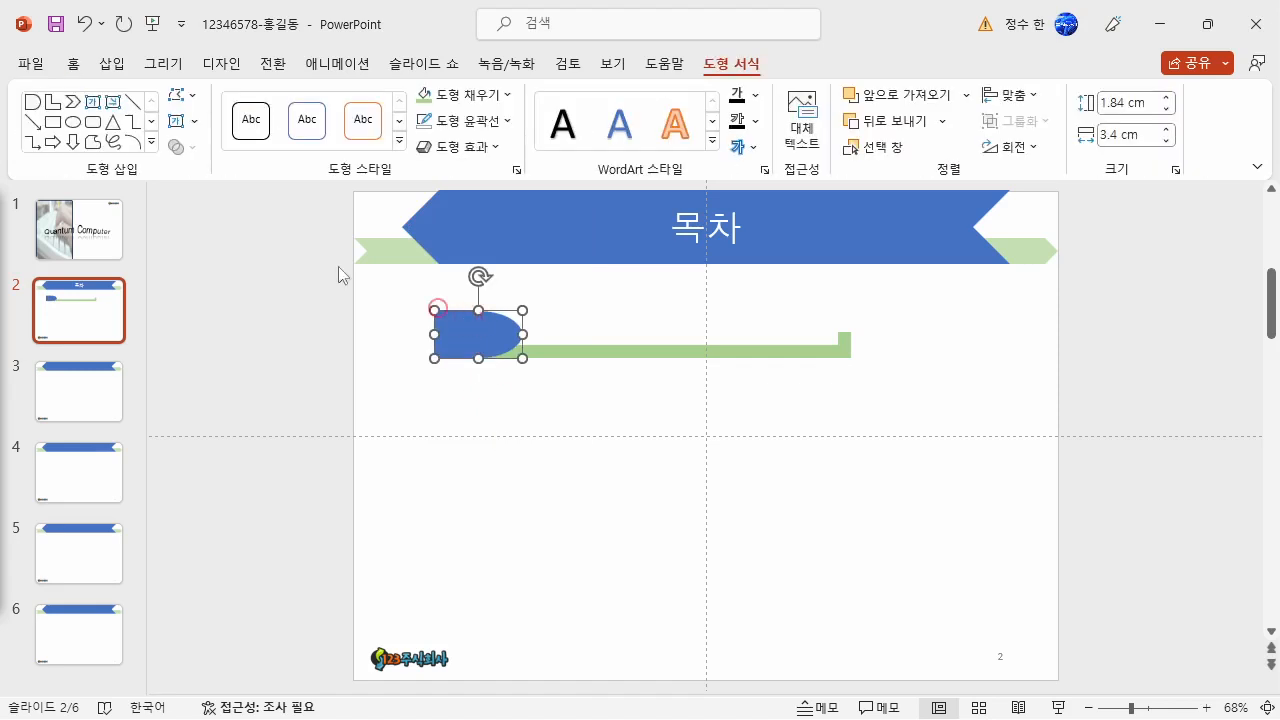
- Set the Delay shape's text to the 굴림 font at size 24
{"action": "left_click", "coordinate": [73, 63]}
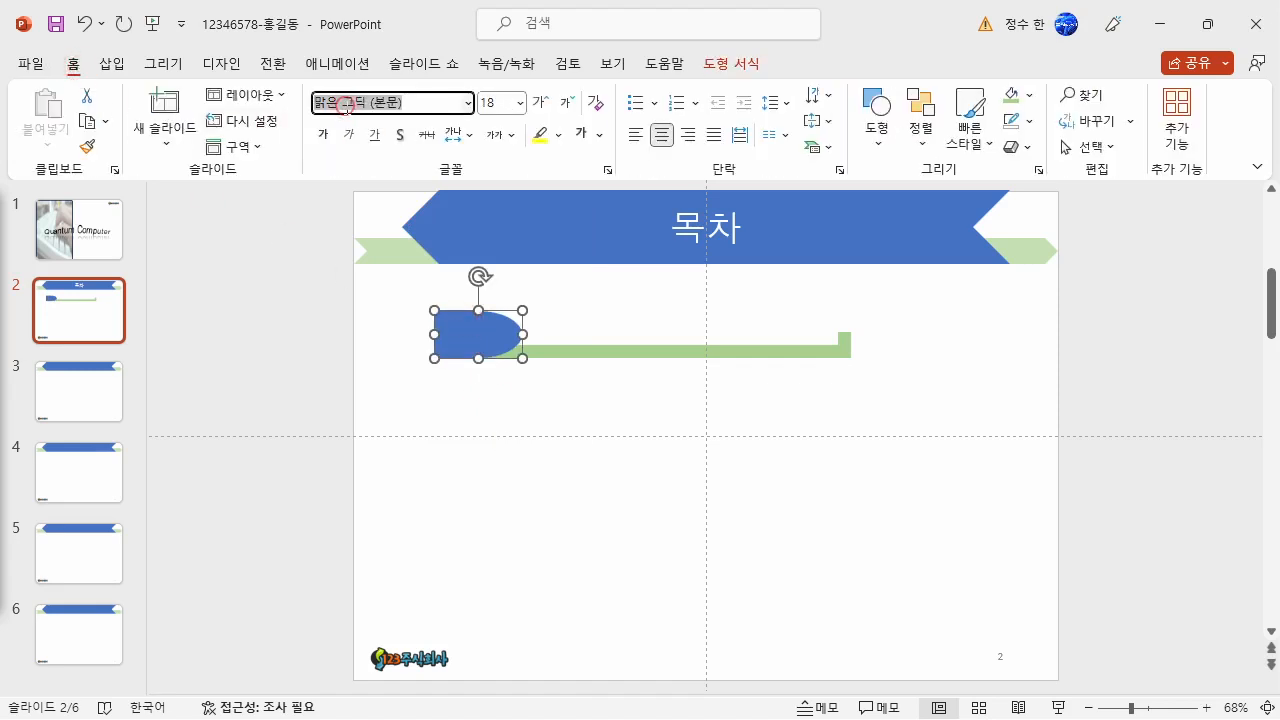
{"action": "type", "text": "ㄱ"}
{"action": "key", "text": "Return"}
{"action": "left_click", "coordinate": [490, 106]}
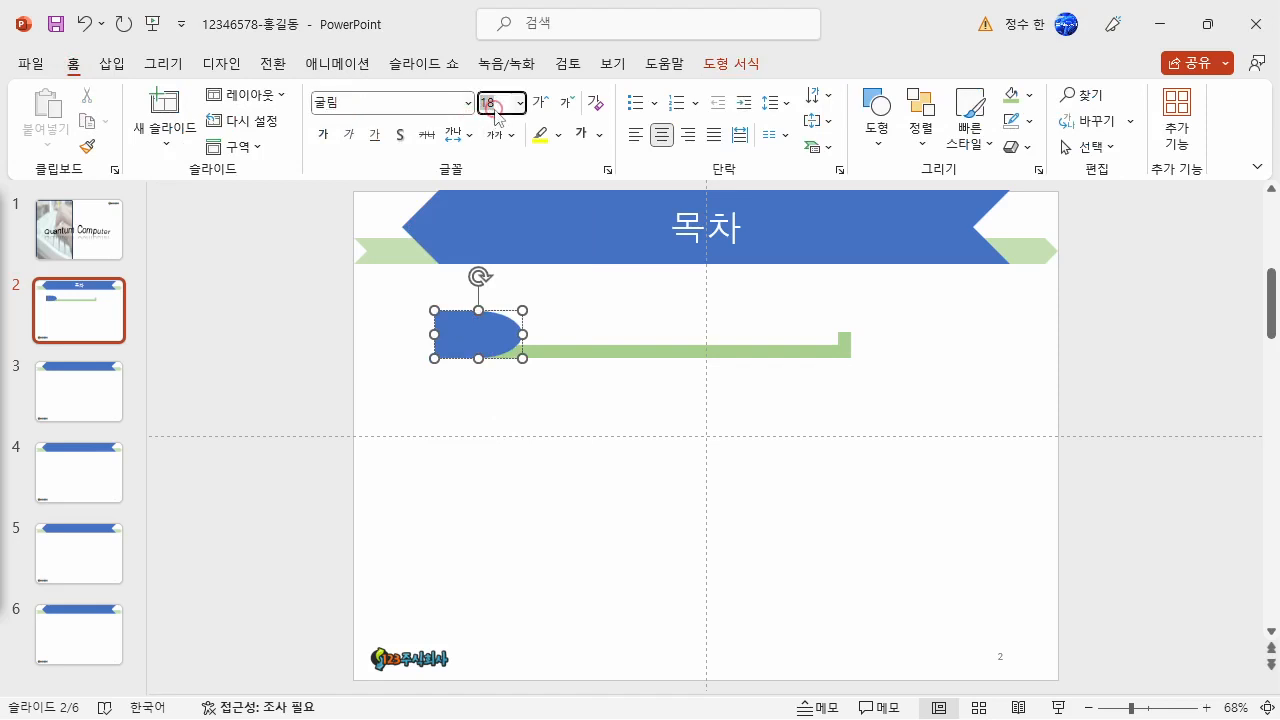
{"action": "type", "text": "24"}
{"action": "key", "text": "Return"}
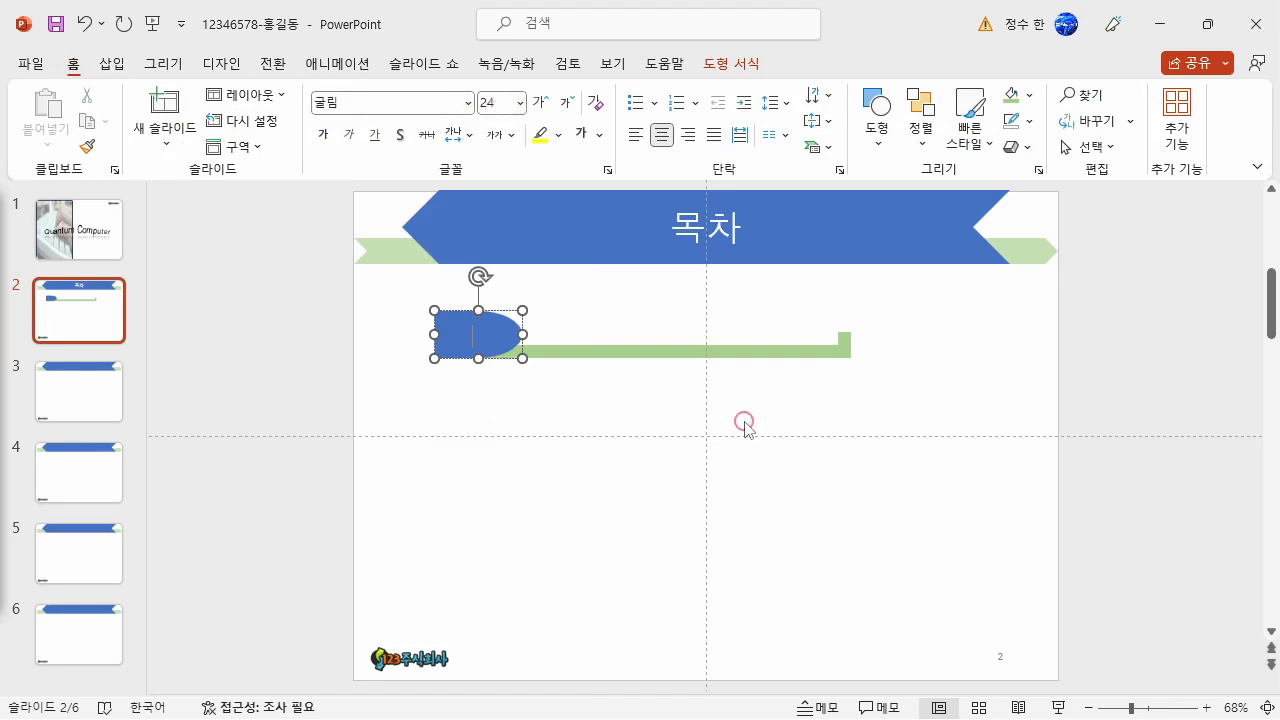
{"action": "left_click", "coordinate": [662, 400]}
- Insert a horizontal text box above the green bar reading 양자 컴퓨터의 의미
{"action": "left_click", "coordinate": [112, 63]}
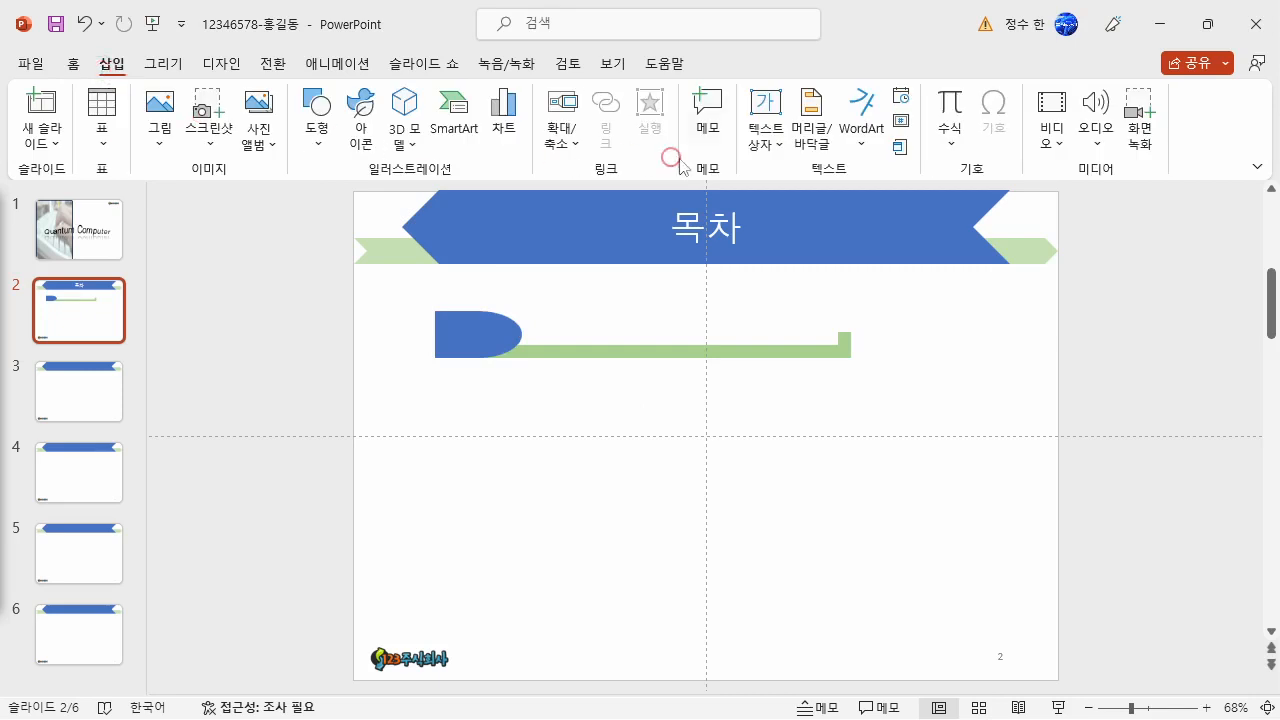
{"action": "left_click", "coordinate": [765, 140]}
{"action": "left_click", "coordinate": [802, 171]}
{"action": "left_click", "coordinate": [542, 322]}
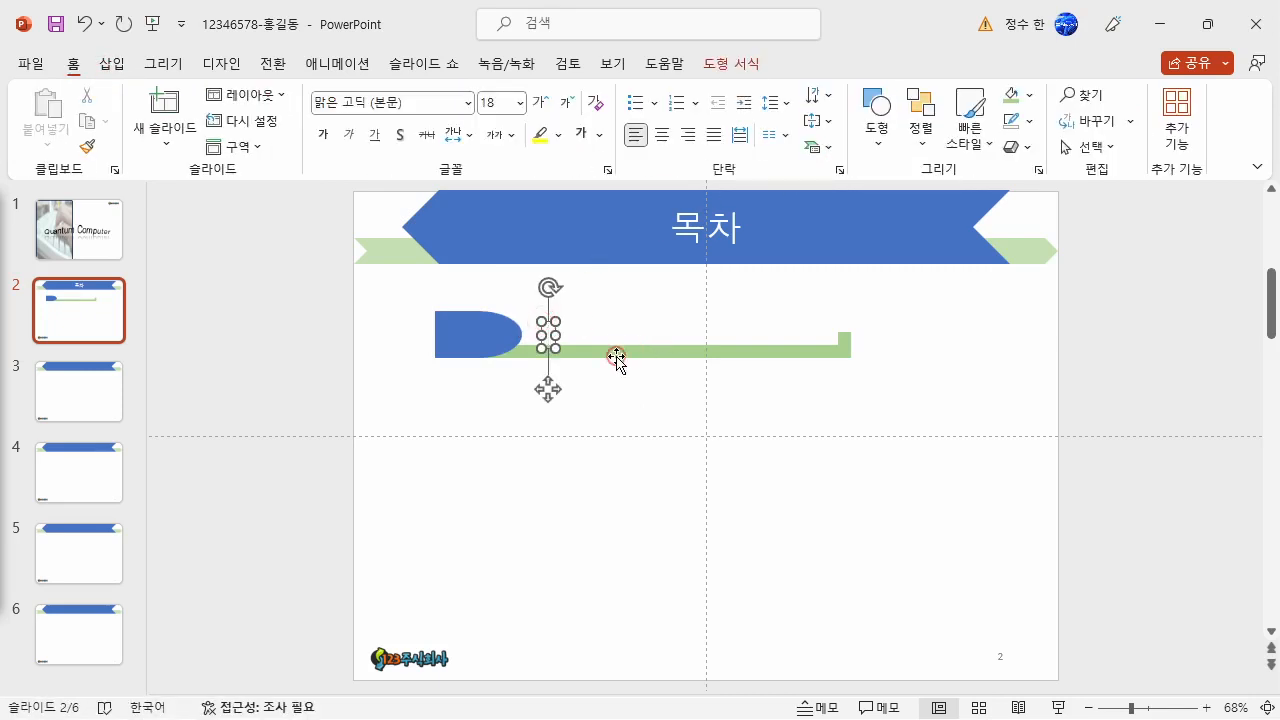
{"action": "type", "text": "양"}
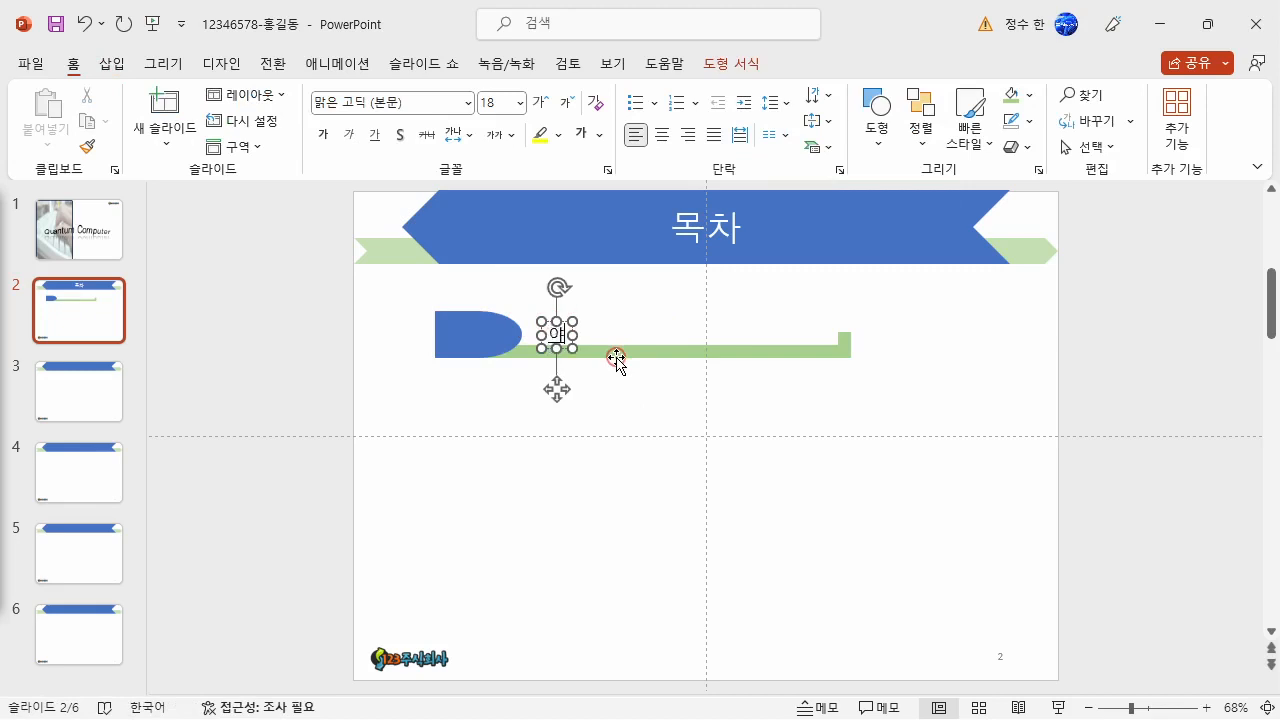
{"action": "type", "text": "자 컴퓨터의 의미"}
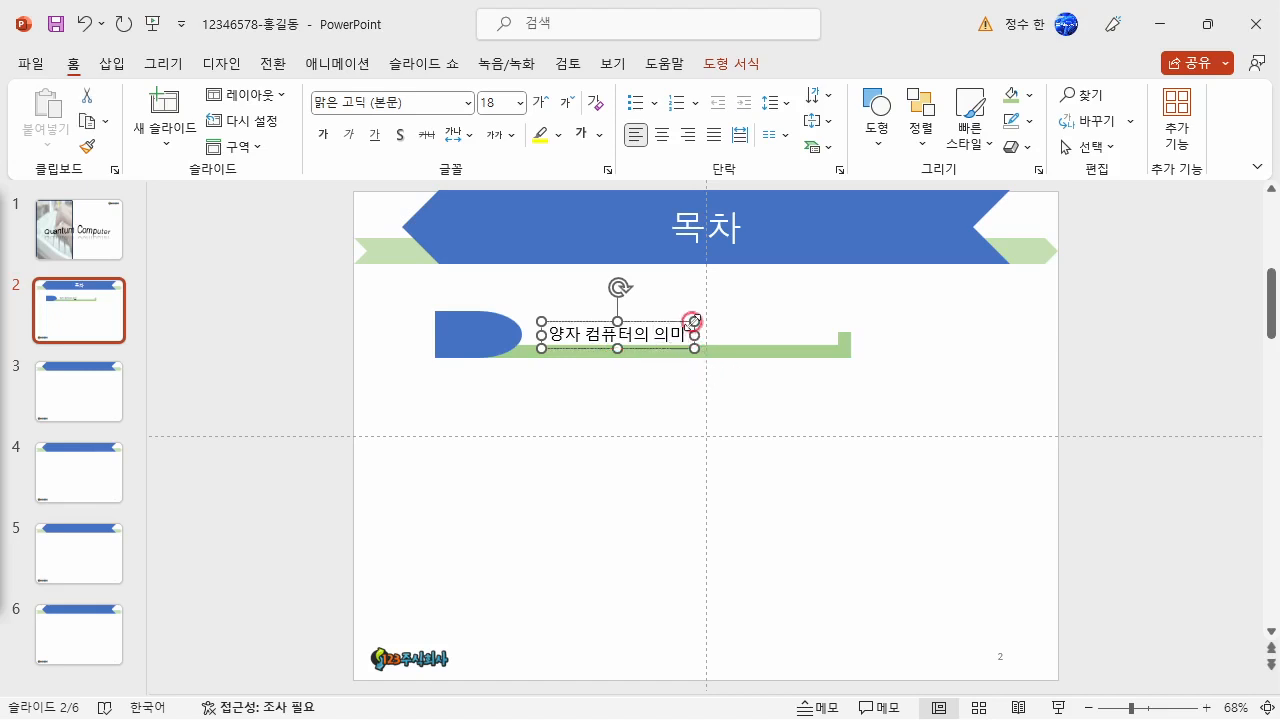
- Format the 양자 컴퓨터의 의미 text box in 굴림 at size 24 and move it next to the Delay shape
{"action": "double_click", "coordinate": [334, 97]}
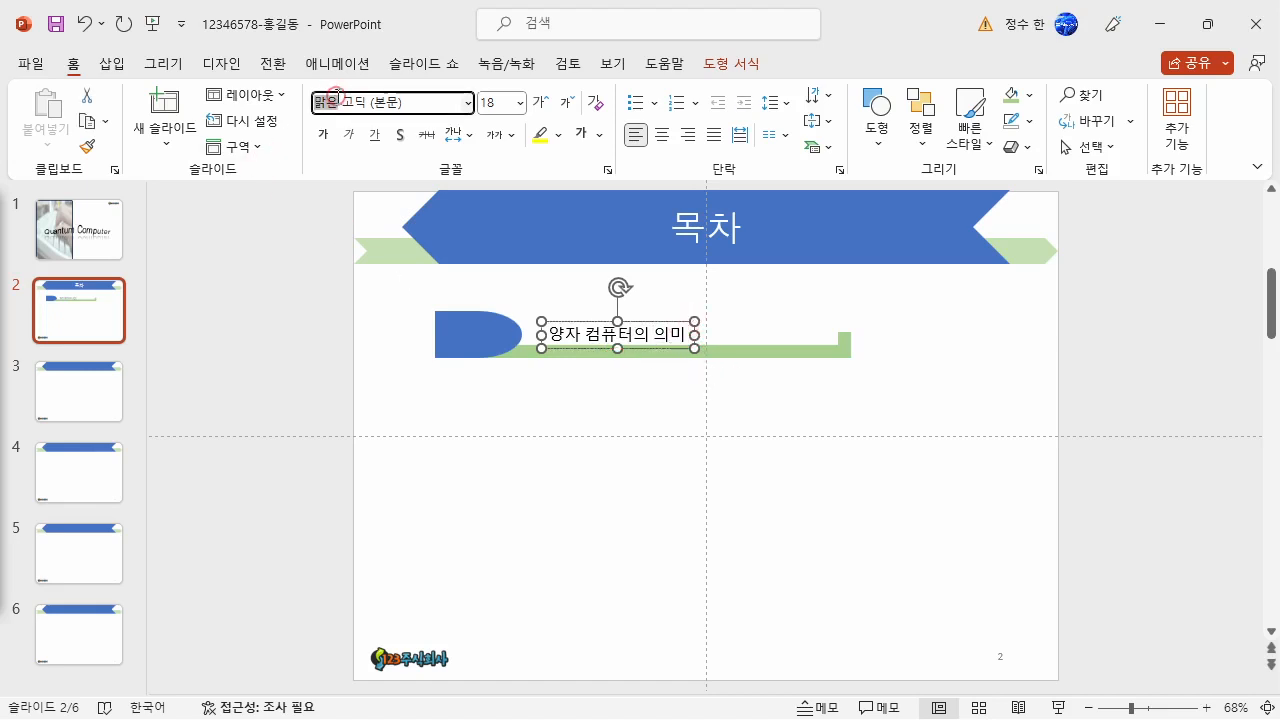
{"action": "left_click_drag", "start_coordinate": [422, 103], "coordinate": [148, 88]}
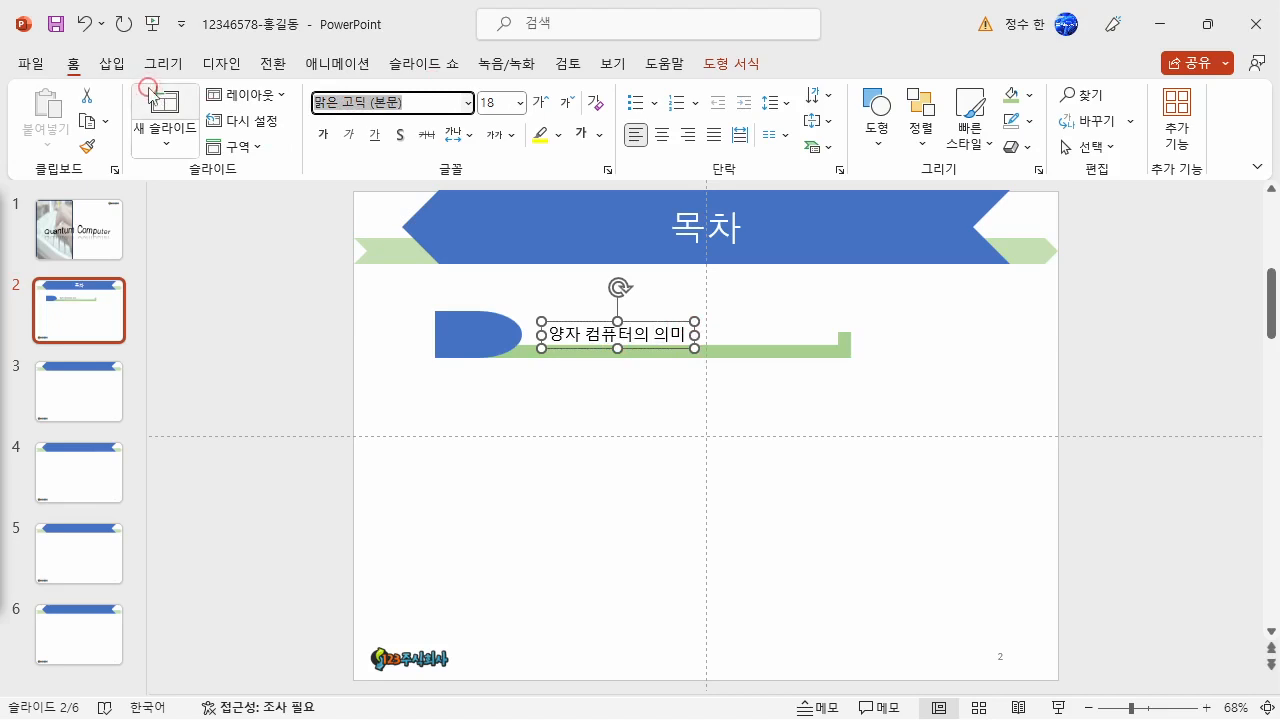
{"action": "type", "text": "굴림"}
{"action": "key", "text": "Return"}
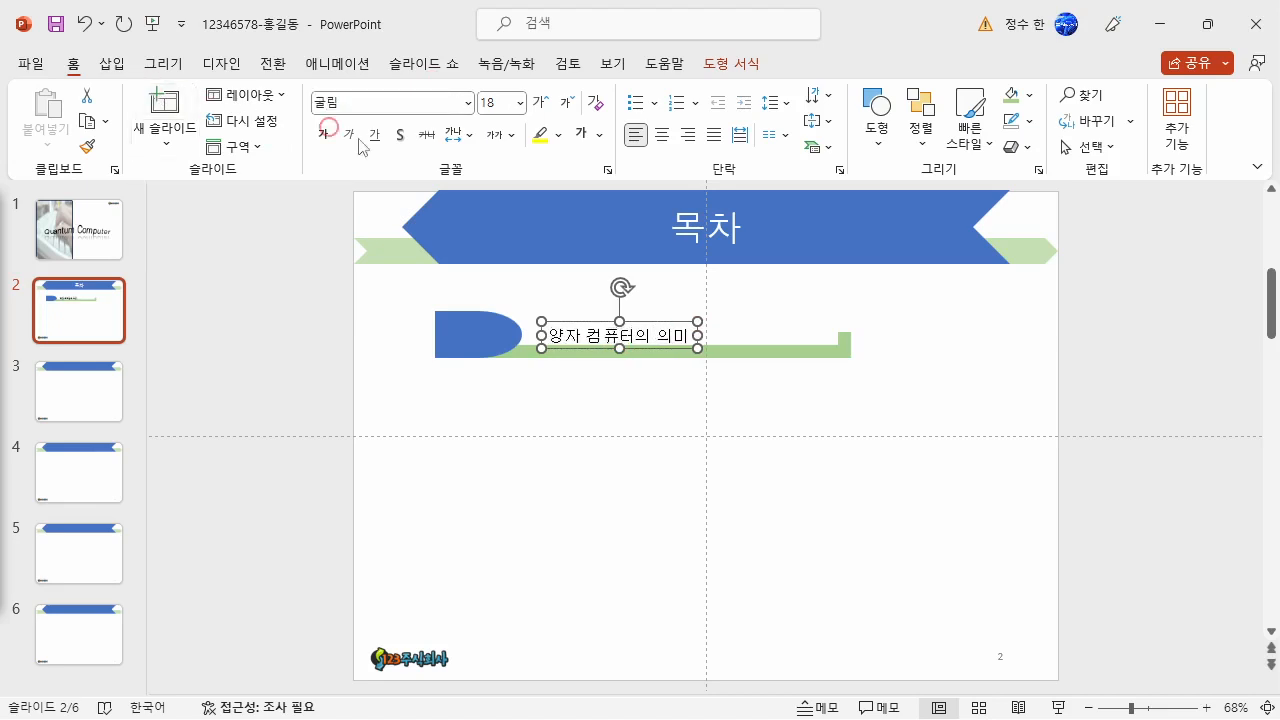
{"action": "left_click", "coordinate": [491, 102]}
{"action": "type", "text": "24"}
{"action": "left_click_drag", "start_coordinate": [689, 323], "coordinate": [679, 316]}
- Copy the Delay shape, green bar and text box together three times downward to form four evenly stacked rows
{"action": "left_click_drag", "start_coordinate": [916, 382], "coordinate": [343, 286]}
{"action": "left_click_drag", "start_coordinate": [786, 347], "coordinate": [736, 562]}
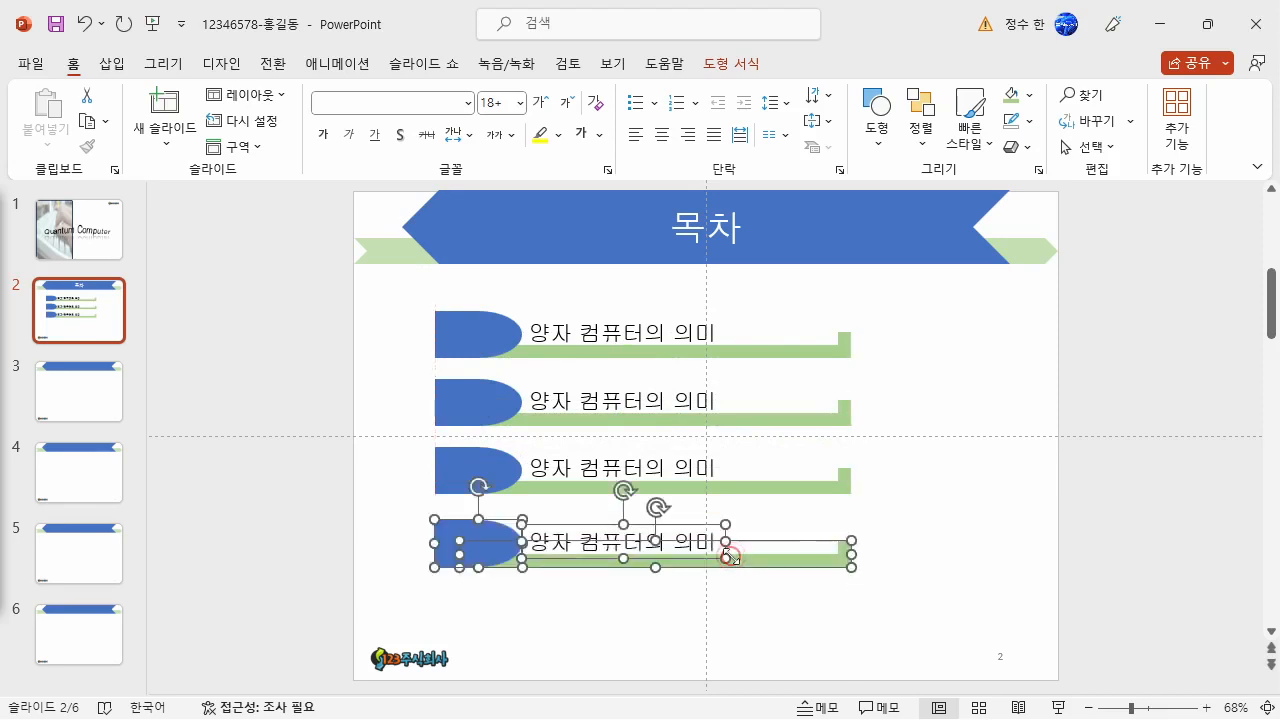
{"action": "left_click", "coordinate": [990, 526]}
{"action": "left_click", "coordinate": [976, 531]}
{"action": "left_click", "coordinate": [870, 404]}
{"action": "left_click", "coordinate": [903, 597]}
{"action": "left_click", "coordinate": [861, 585]}
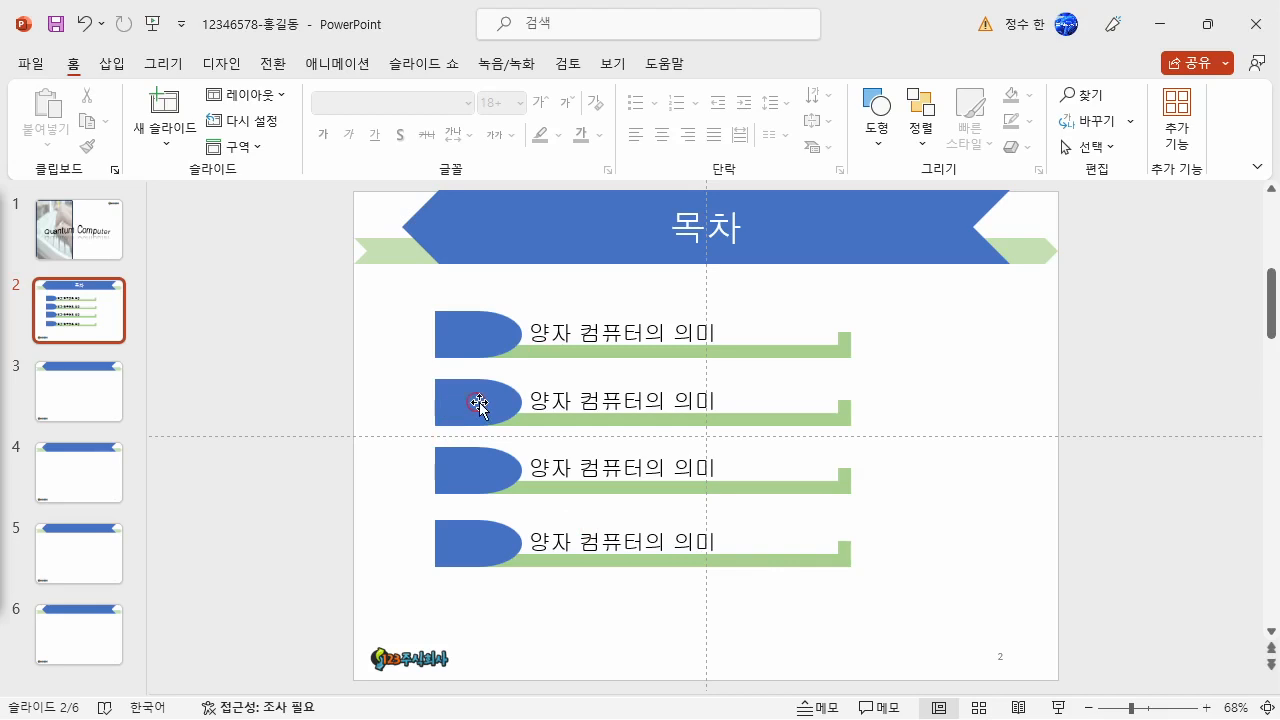
- Number the four blue Delay shapes 1, 2, 3 and 4 from top to bottom
{"action": "left_click", "coordinate": [470, 336]}
{"action": "type", "text": "1"}
{"action": "left_click", "coordinate": [482, 393]}
{"action": "type", "text": "2"}
{"action": "left_click", "coordinate": [474, 470]}
{"action": "type", "text": "3"}
{"action": "left_click", "coordinate": [478, 545]}
{"action": "type", "text": "4"}
{"action": "left_click", "coordinate": [622, 650]}
- Replace the second row's text with 기존 컴퓨터와 양자 컴퓨터의 비교
{"action": "left_click", "coordinate": [530, 400]}
{"action": "left_click_drag", "start_coordinate": [530, 400], "coordinate": [829, 486]}
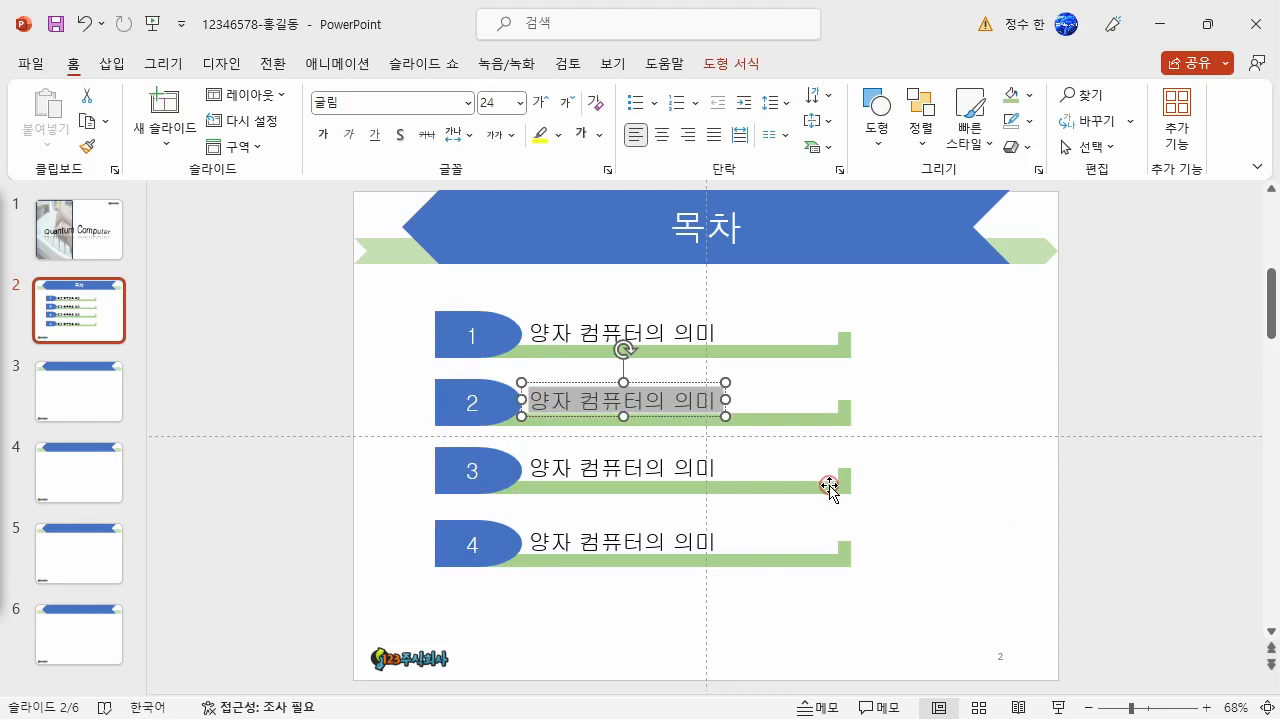
{"action": "type", "text": "기존 컴퓨터와 양자 컴퓨텅"}
{"action": "type", "text": "의 비교"}
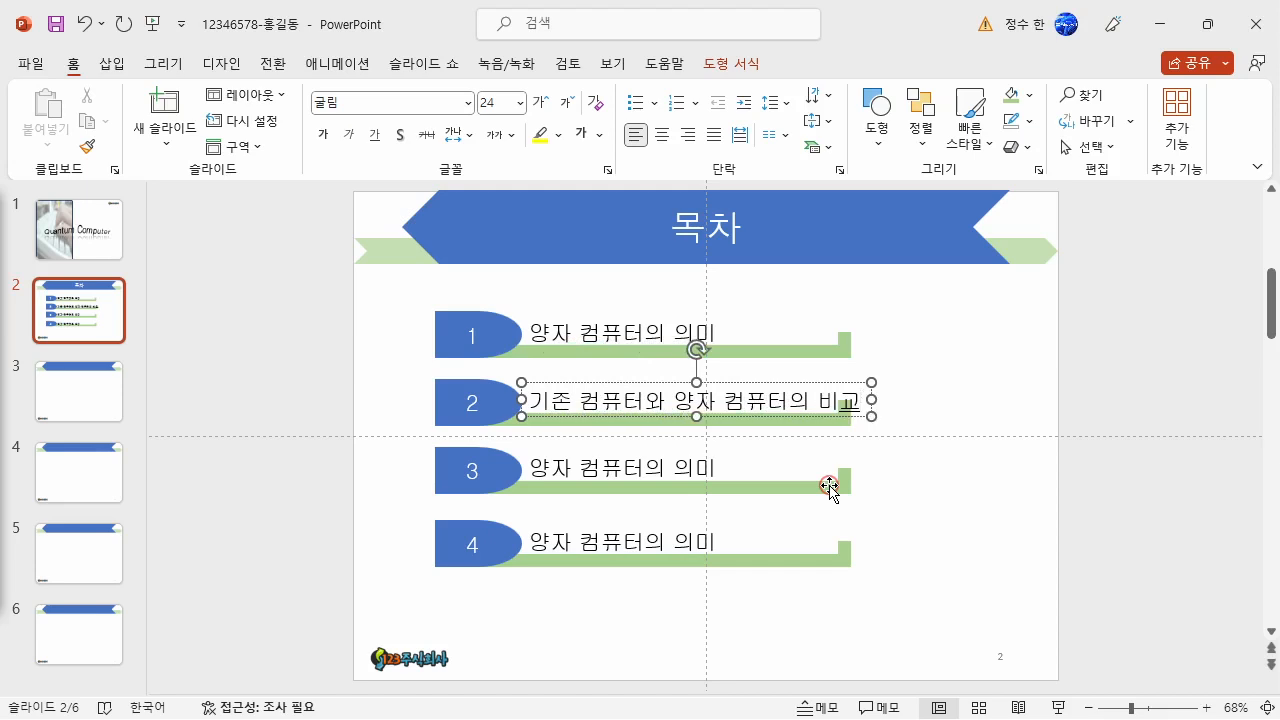
{"action": "left_click", "coordinate": [906, 510]}
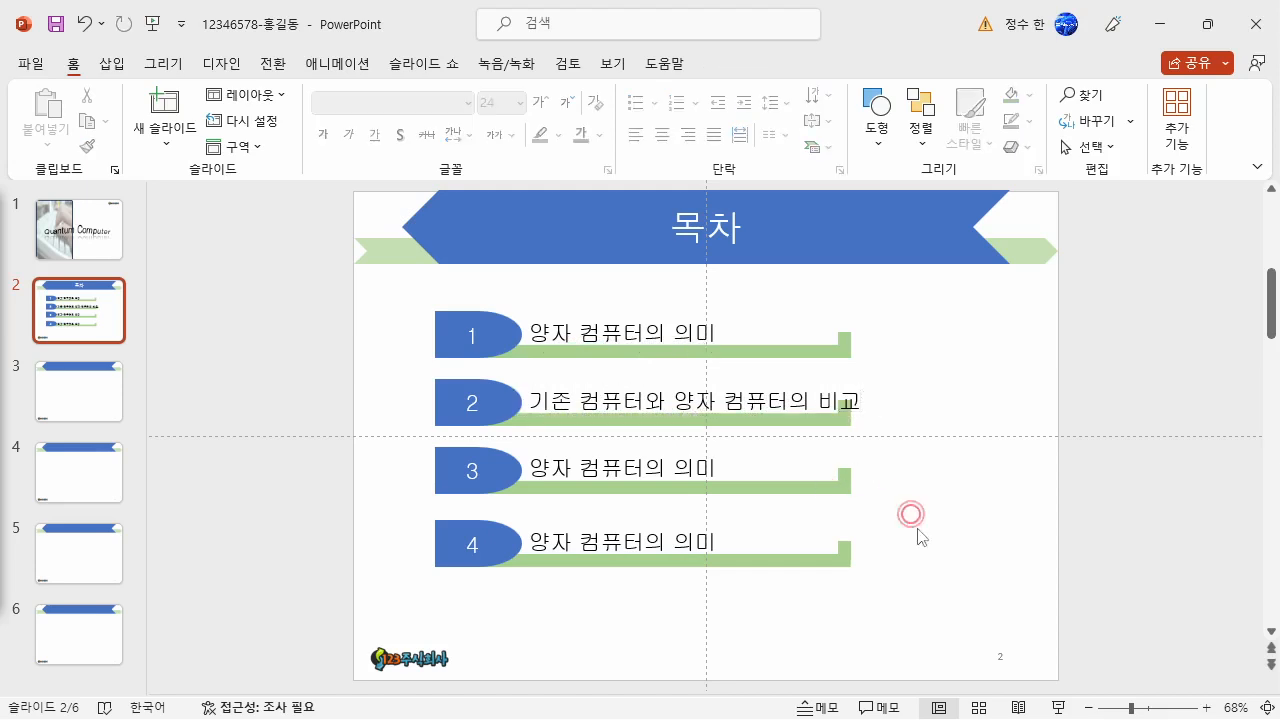
- Widen all four green bars together to the right so they extend past the second row's text
{"action": "left_click", "coordinate": [829, 563]}
{"action": "left_click", "coordinate": [856, 475], "text": "shift"}
{"action": "left_click", "coordinate": [838, 420], "text": "shift"}
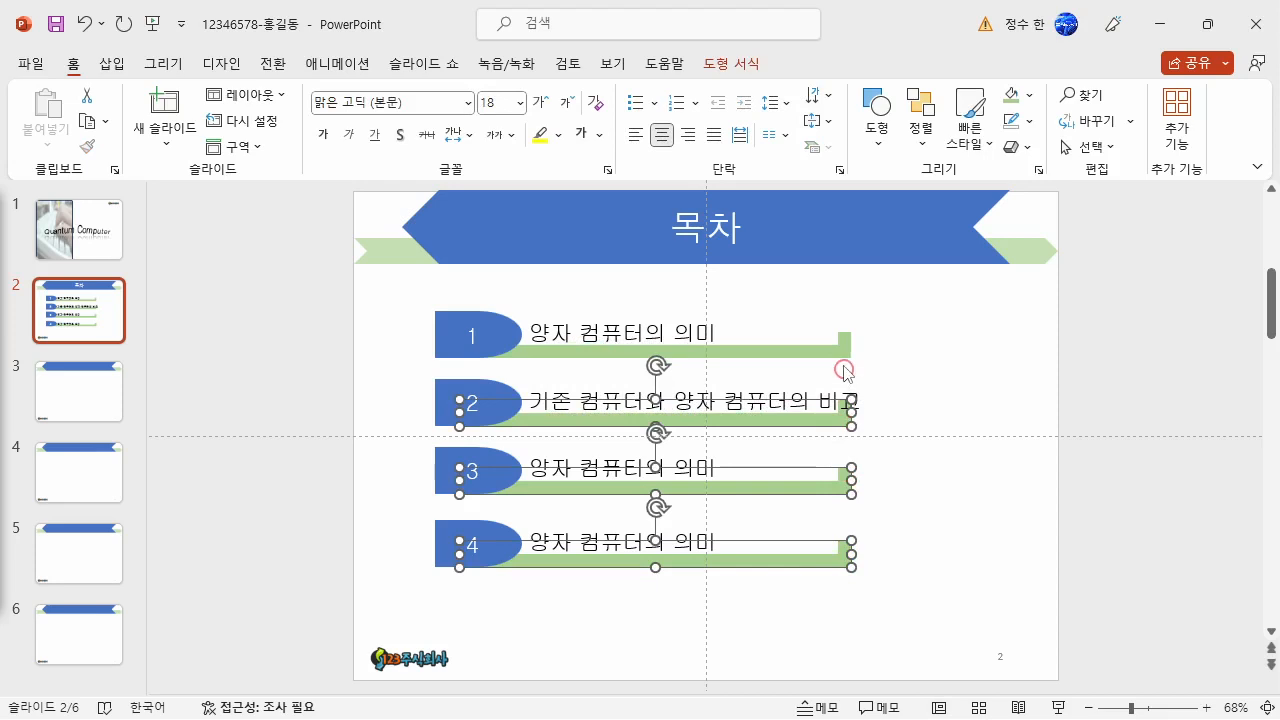
{"action": "left_click", "coordinate": [845, 350], "text": "shift"}
{"action": "left_click_drag", "start_coordinate": [851, 357], "coordinate": [912, 352]}
{"action": "left_click", "coordinate": [1049, 565]}
- Replace the third row's text with 양자 컴퓨팅 시장 전망
{"action": "left_click_drag", "start_coordinate": [528, 468], "coordinate": [736, 528]}
{"action": "type", "text": "양자 컴퓨테"}
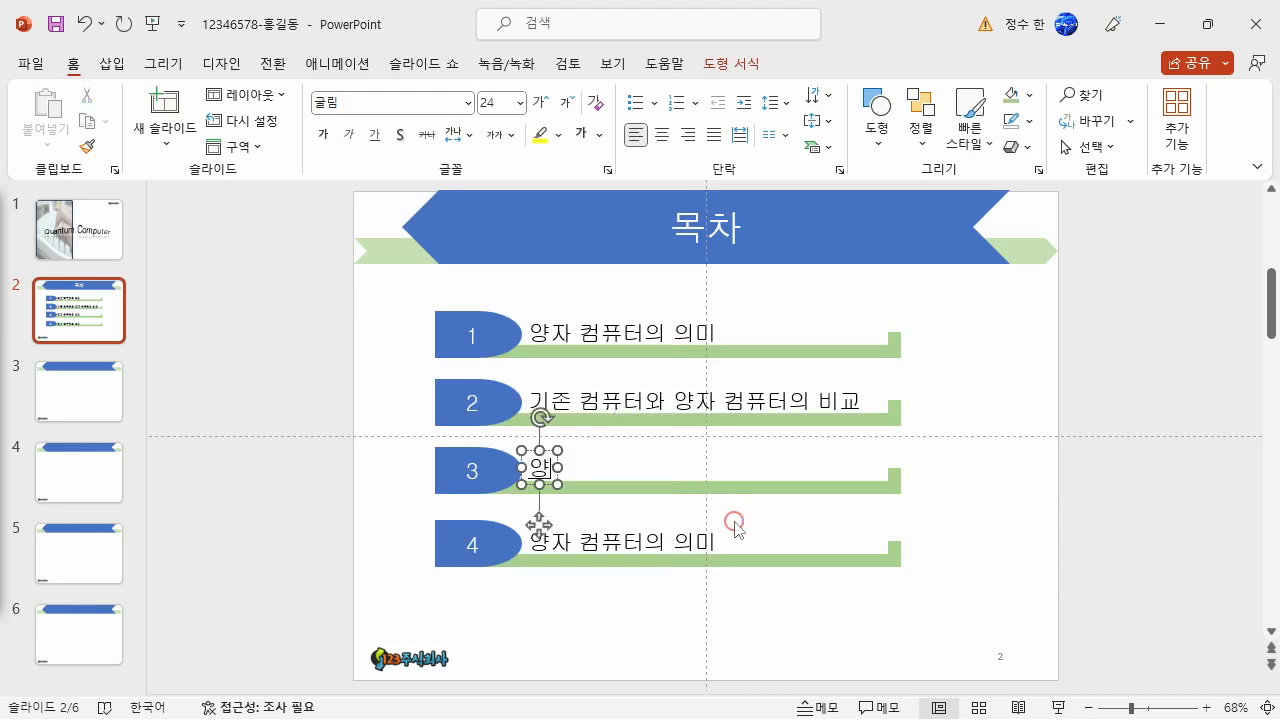
{"action": "key", "text": "BackSpace"}
{"action": "type", "text": "팅"}
{"action": "key", "text": "BackSpace"}
{"action": "key", "text": "BackSpace"}
{"action": "type", "text": "티"}
{"action": "type", "text": " 시장 전"}
{"action": "type", "text": "므"}
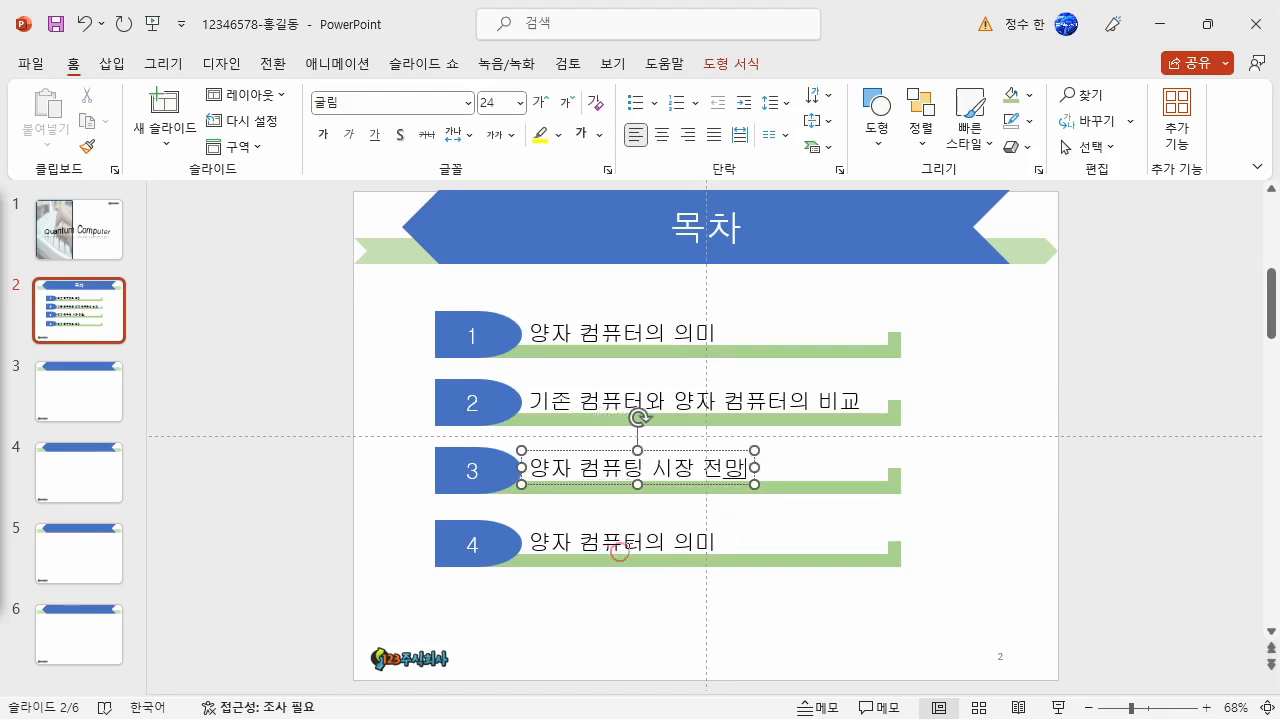
- Change the fourth row's text to 양자 컴퓨터 활용 분야
{"action": "left_click", "coordinate": [672, 546]}
{"action": "key", "text": "Left"}
{"action": "key", "text": "Left"}
{"action": "key", "text": "Delete"}
{"action": "key", "text": "Delete"}
{"action": "key", "text": "Delete"}
{"action": "key", "text": "Delete"}
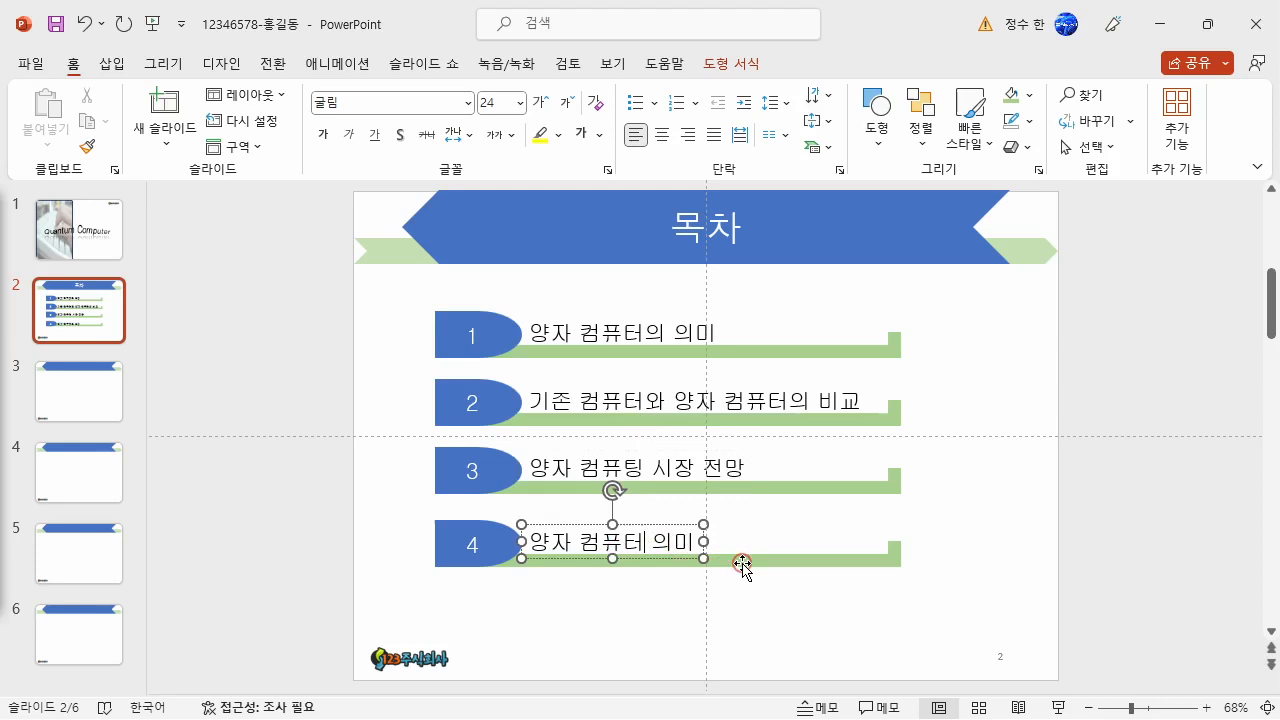
{"action": "type", "text": "활ㅇ"}
{"action": "type", "text": " 분야"}
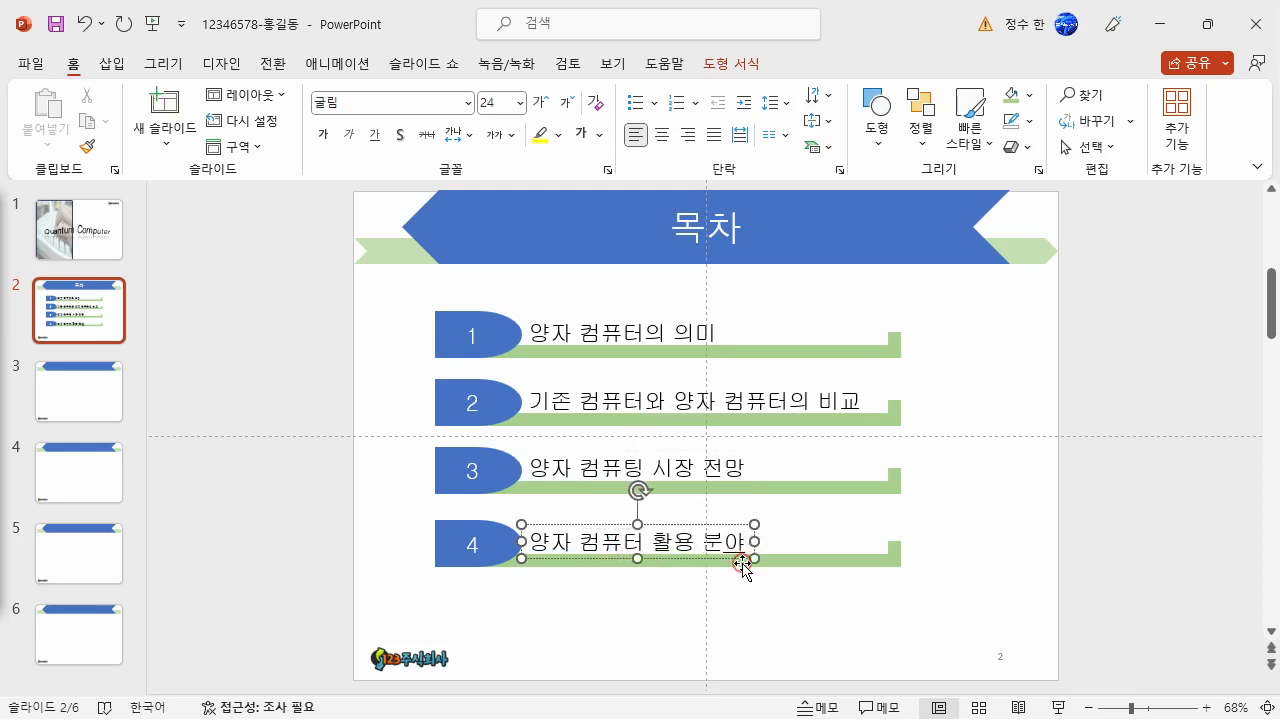
{"action": "left_click", "coordinate": [997, 526]}
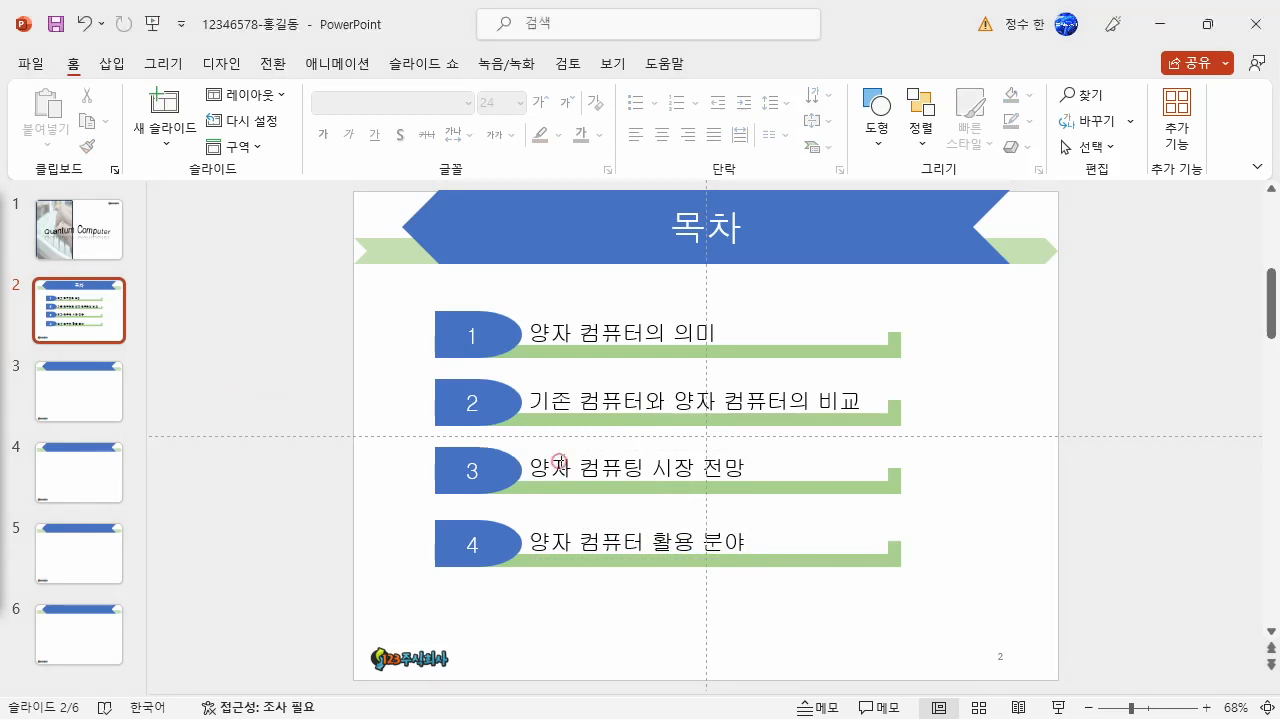
- Link the third row's text, 양자 컴퓨팅 시장 전망, to slide 5 of this presentation
{"action": "left_click", "coordinate": [533, 472]}
{"action": "left_click_drag", "start_coordinate": [533, 472], "coordinate": [760, 482]}
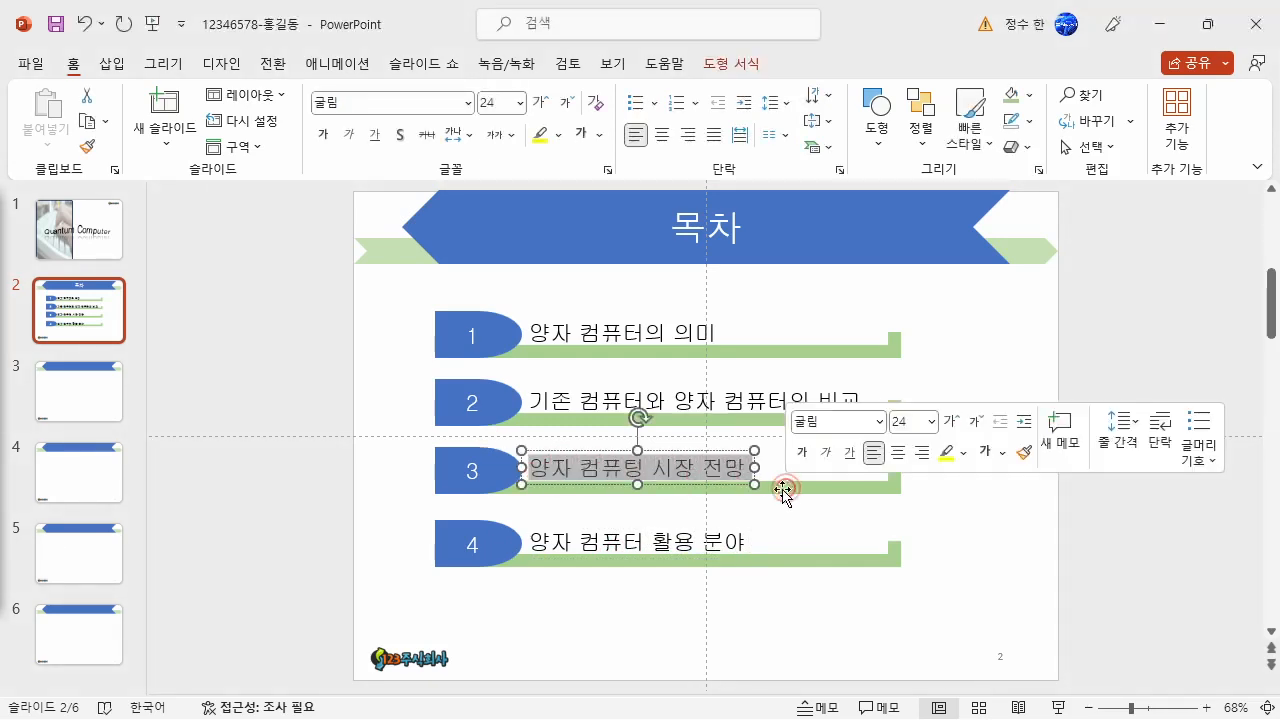
{"action": "right_click", "coordinate": [698, 466]}
{"action": "left_click", "coordinate": [787, 527]}
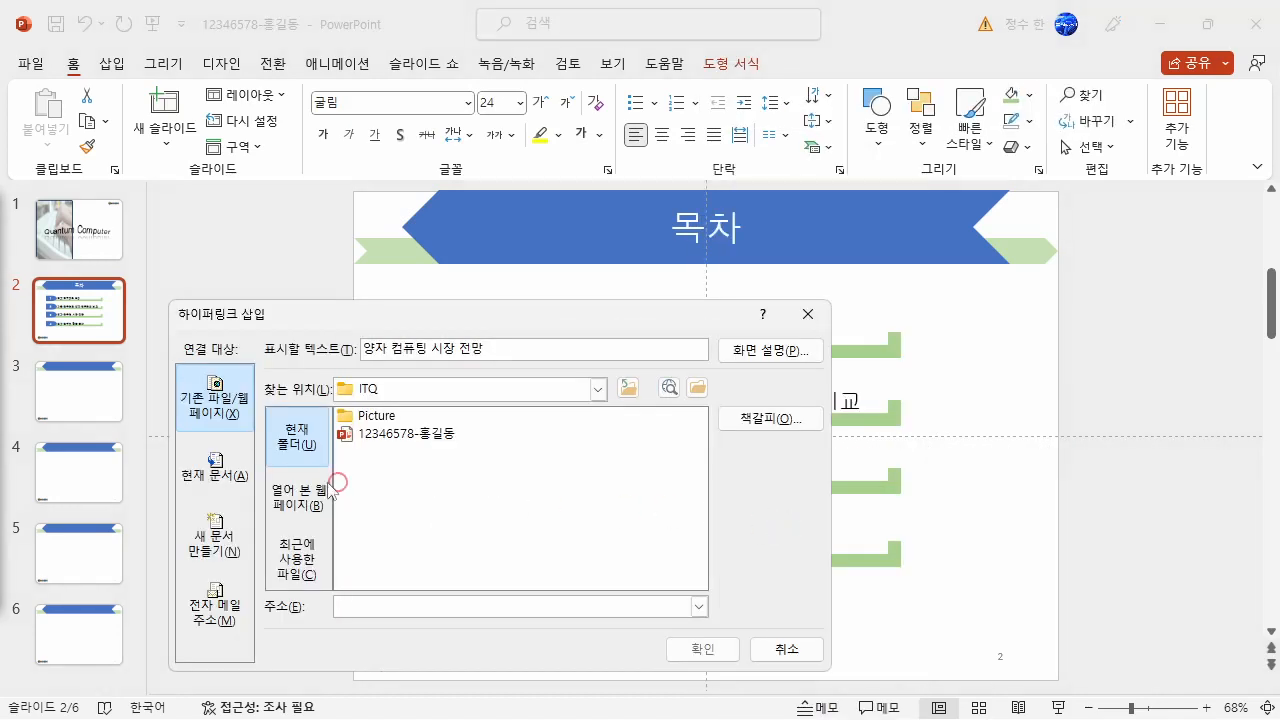
{"action": "left_click", "coordinate": [212, 480]}
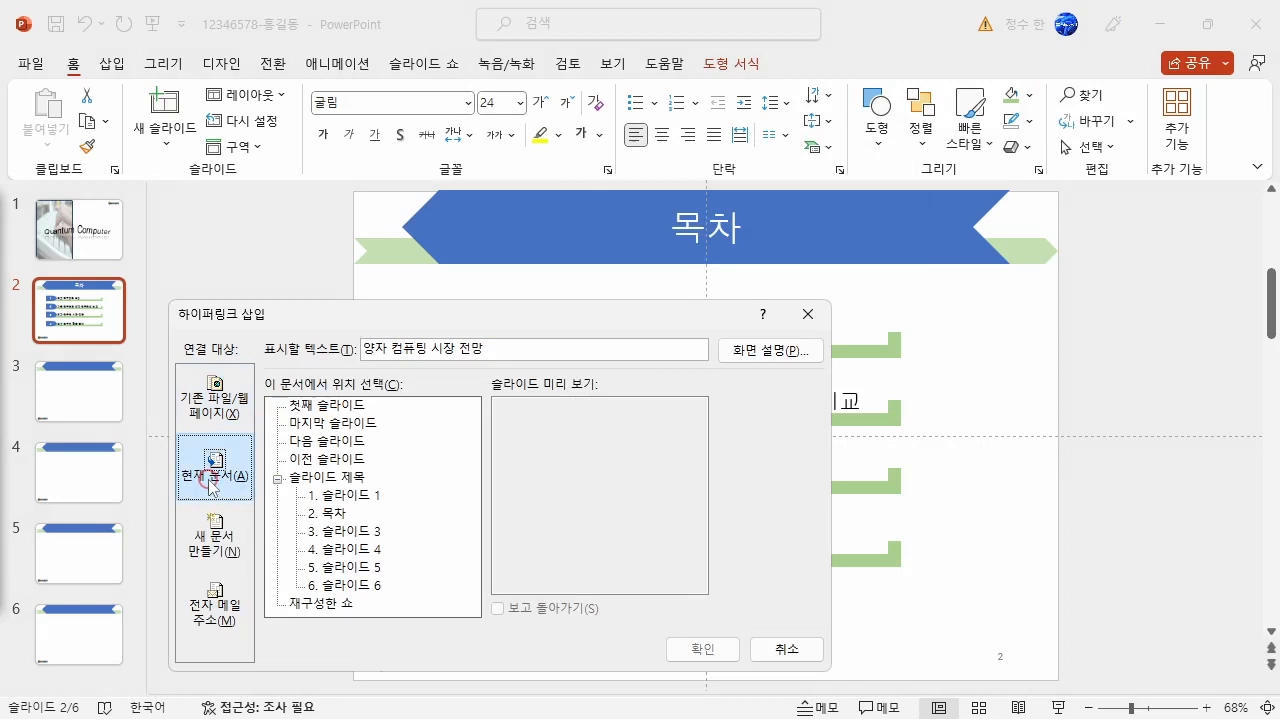
{"action": "left_click", "coordinate": [348, 567]}
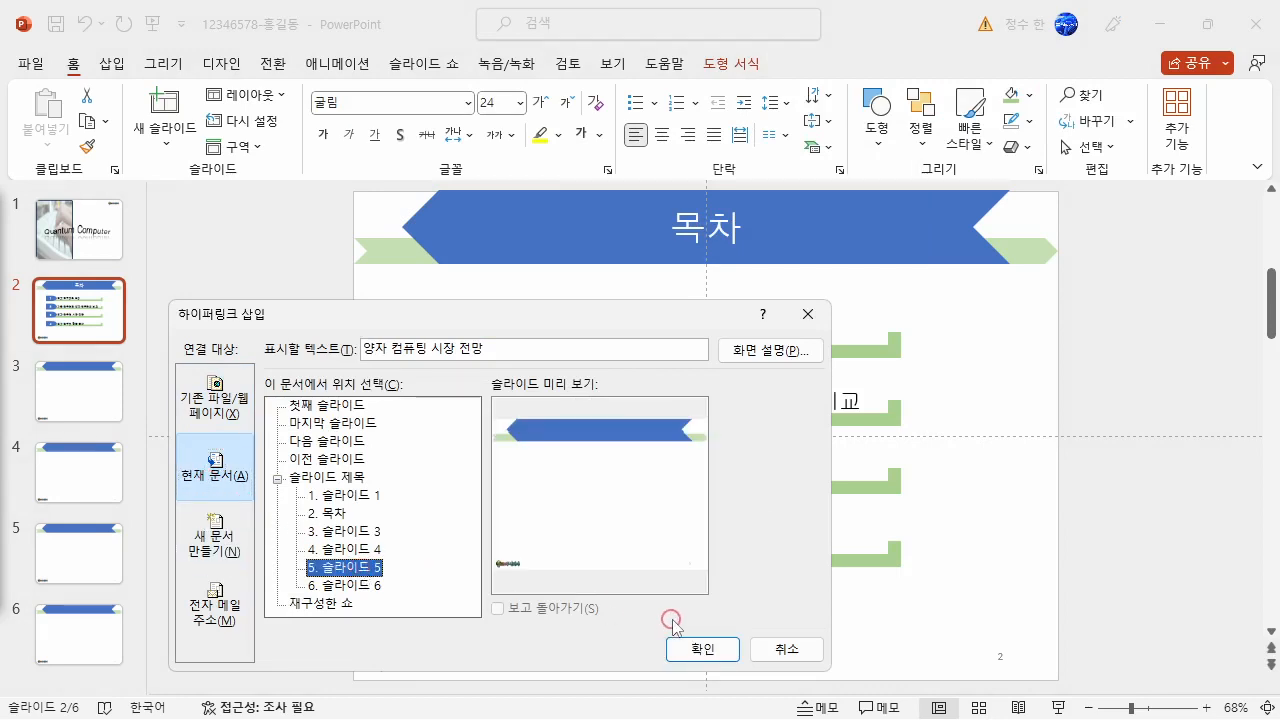
{"action": "left_click", "coordinate": [698, 648]}
{"action": "left_click", "coordinate": [970, 528]}
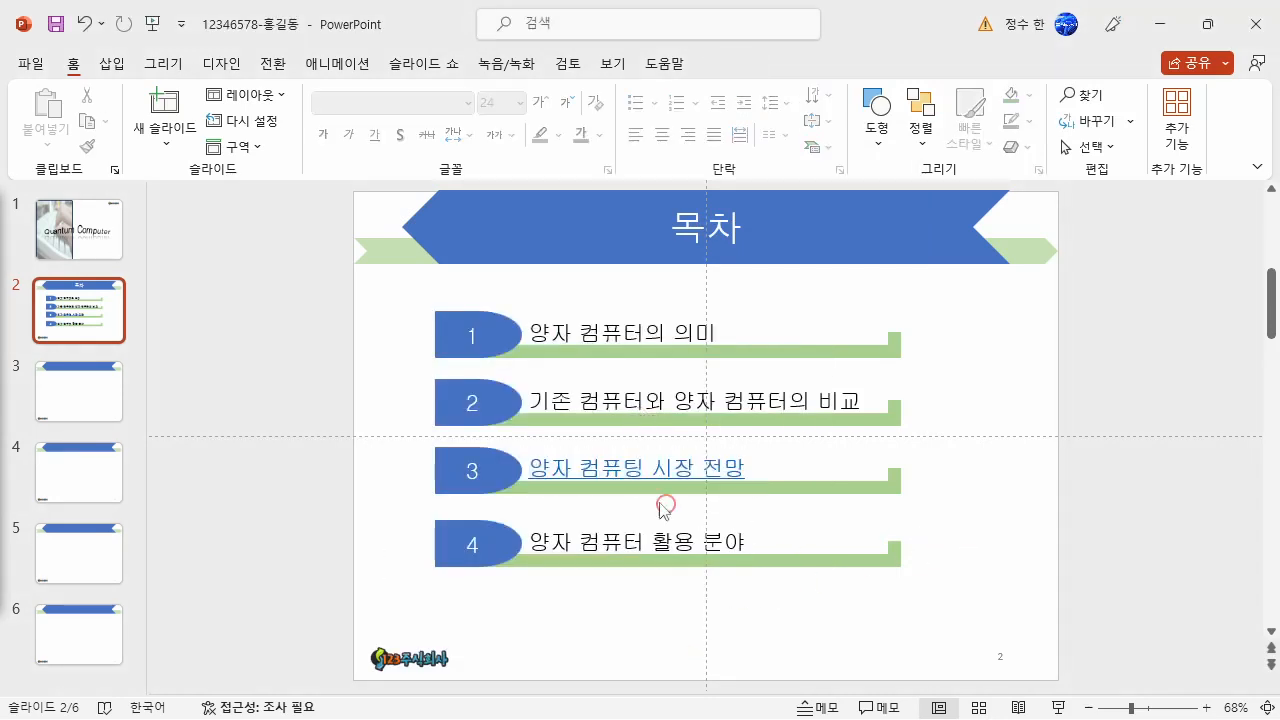
- Follow the third row's hyperlink to test it and return to slide 2
{"action": "mouse_move", "coordinate": [651, 471]}
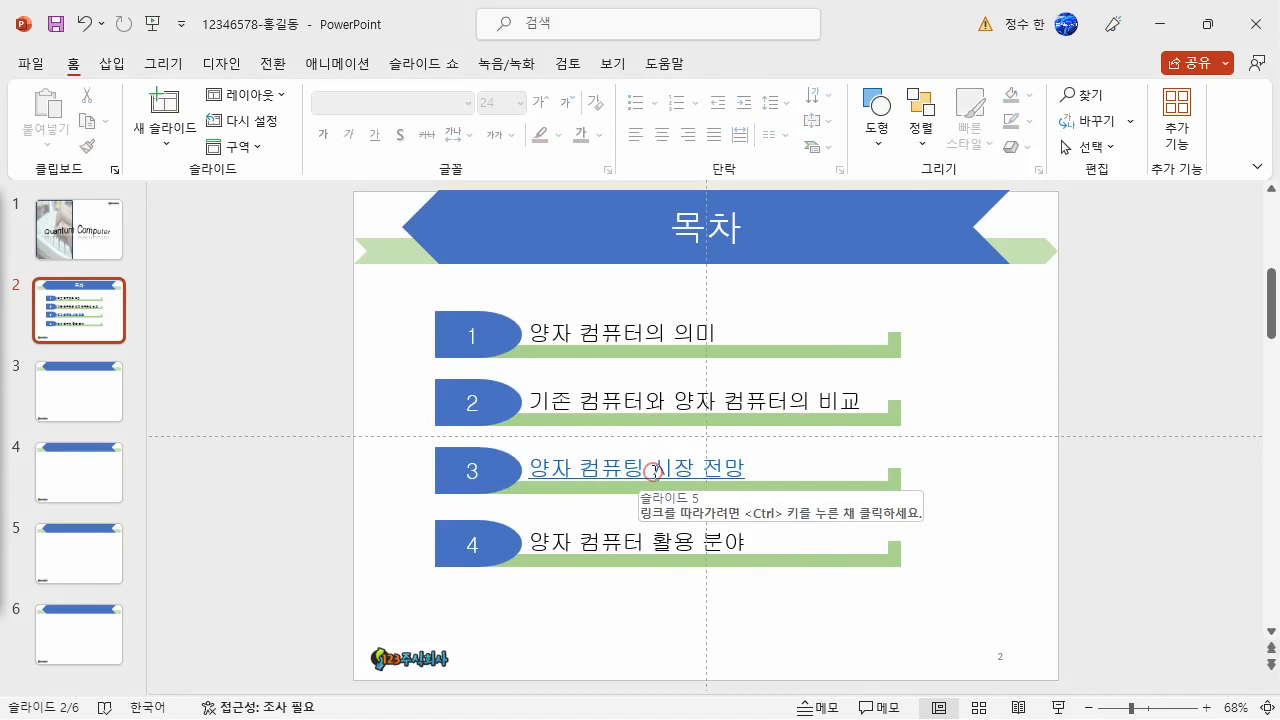
{"action": "left_click", "coordinate": [651, 470], "text": "ctrl"}
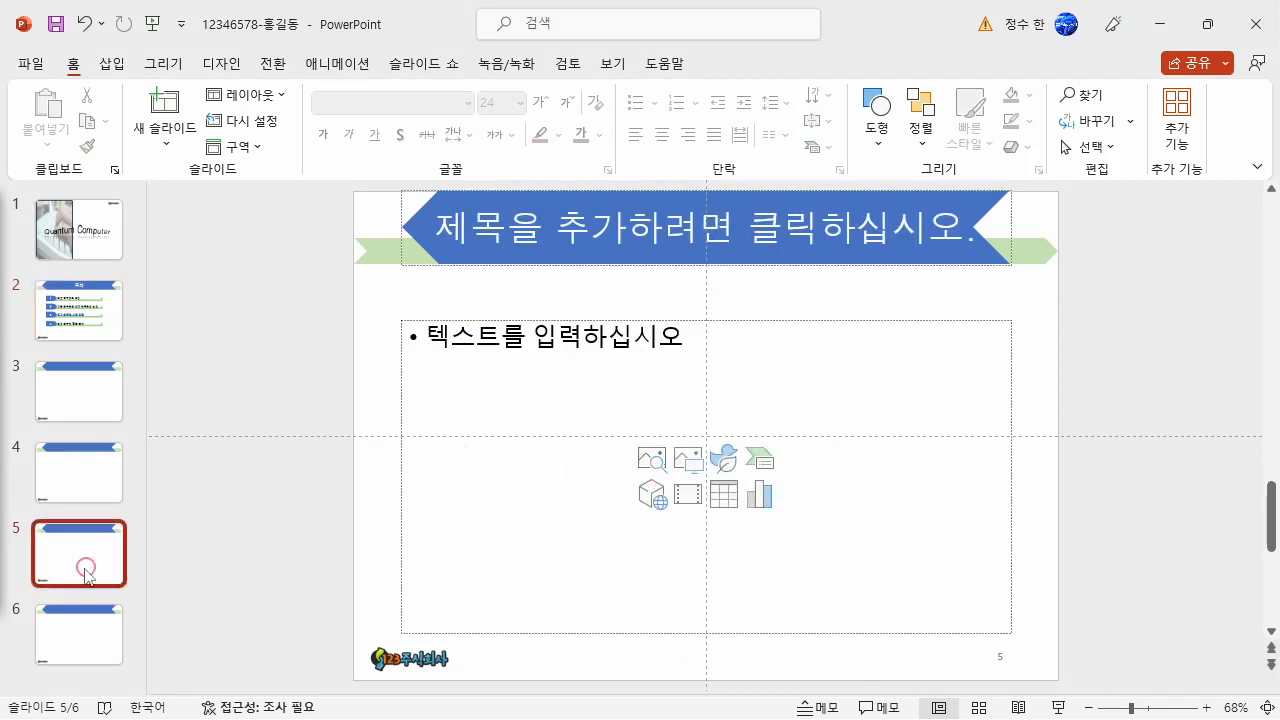
{"action": "left_click", "coordinate": [68, 313]}
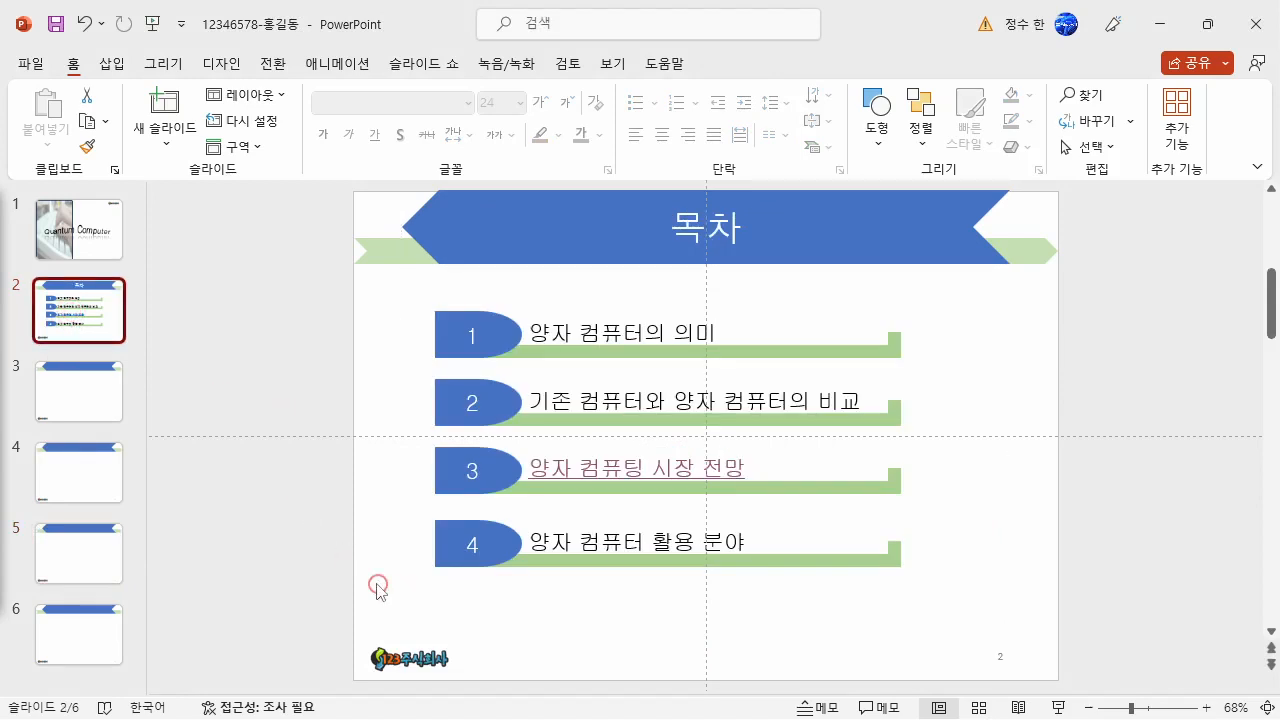
- Insert the picture 그림4 from the ITQ Picture folder onto the 목차 slide
{"action": "left_click", "coordinate": [112, 66]}
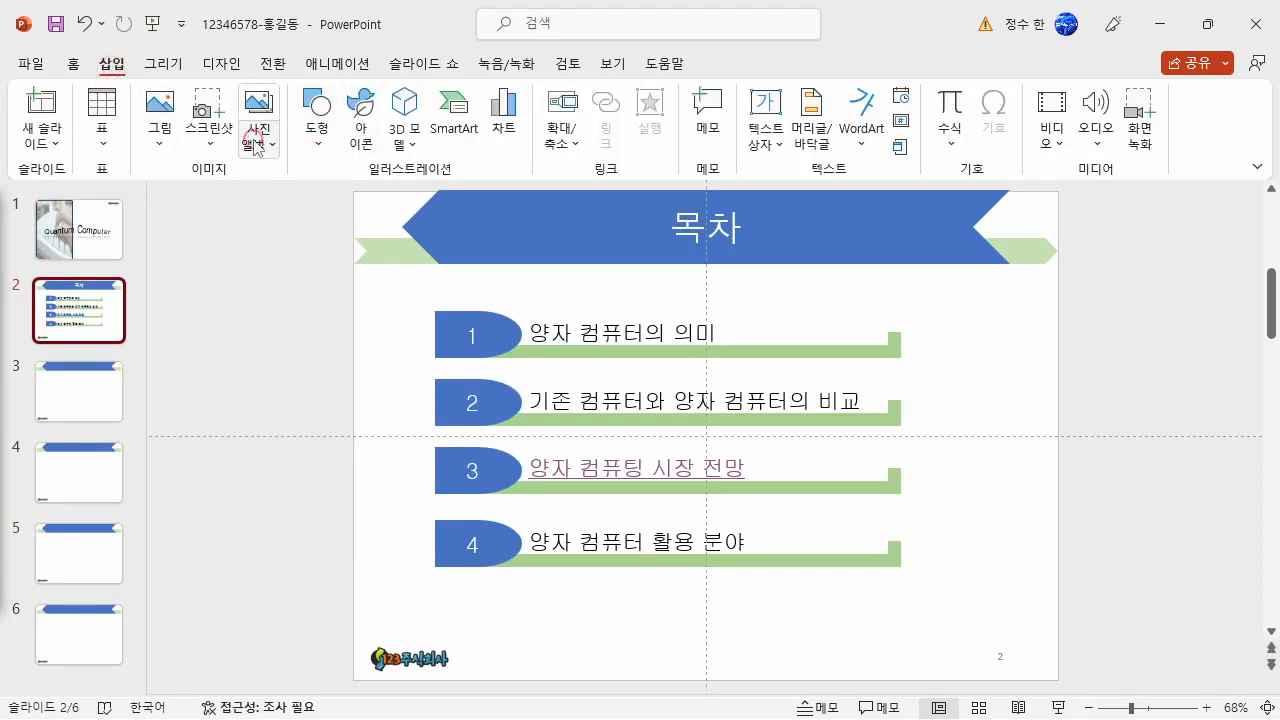
{"action": "left_click", "coordinate": [163, 128]}
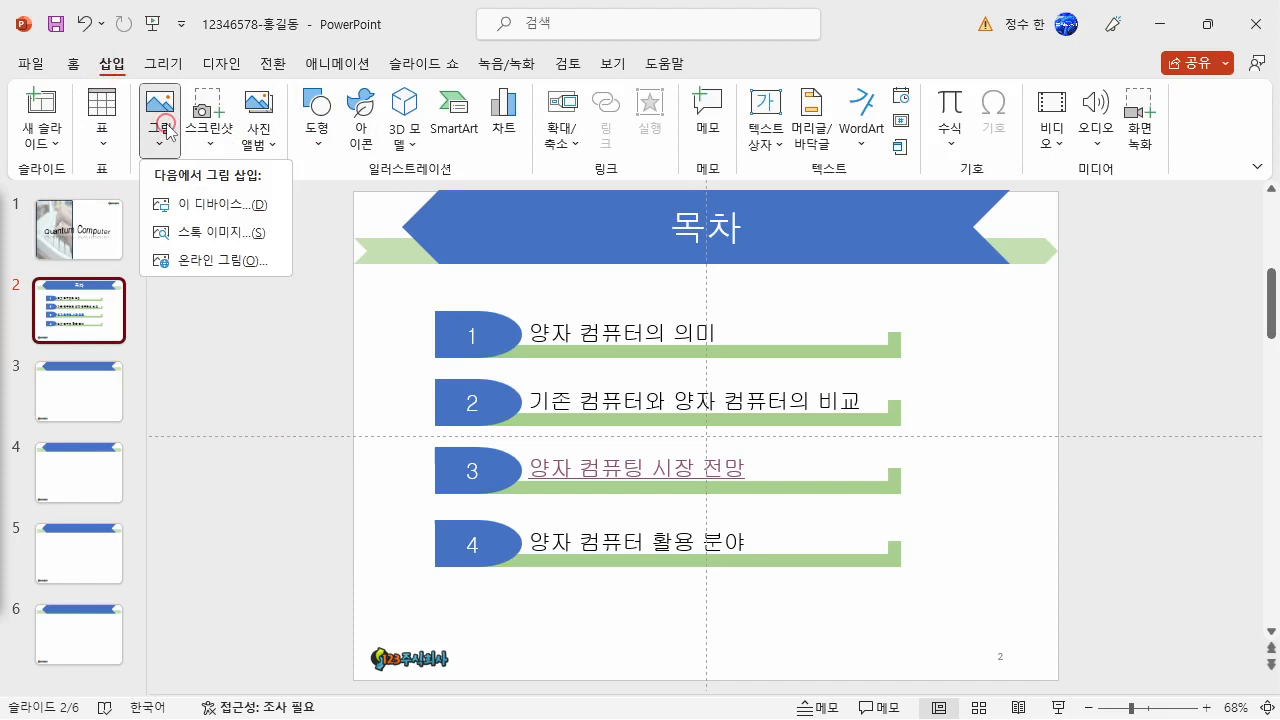
{"action": "left_click", "coordinate": [230, 204]}
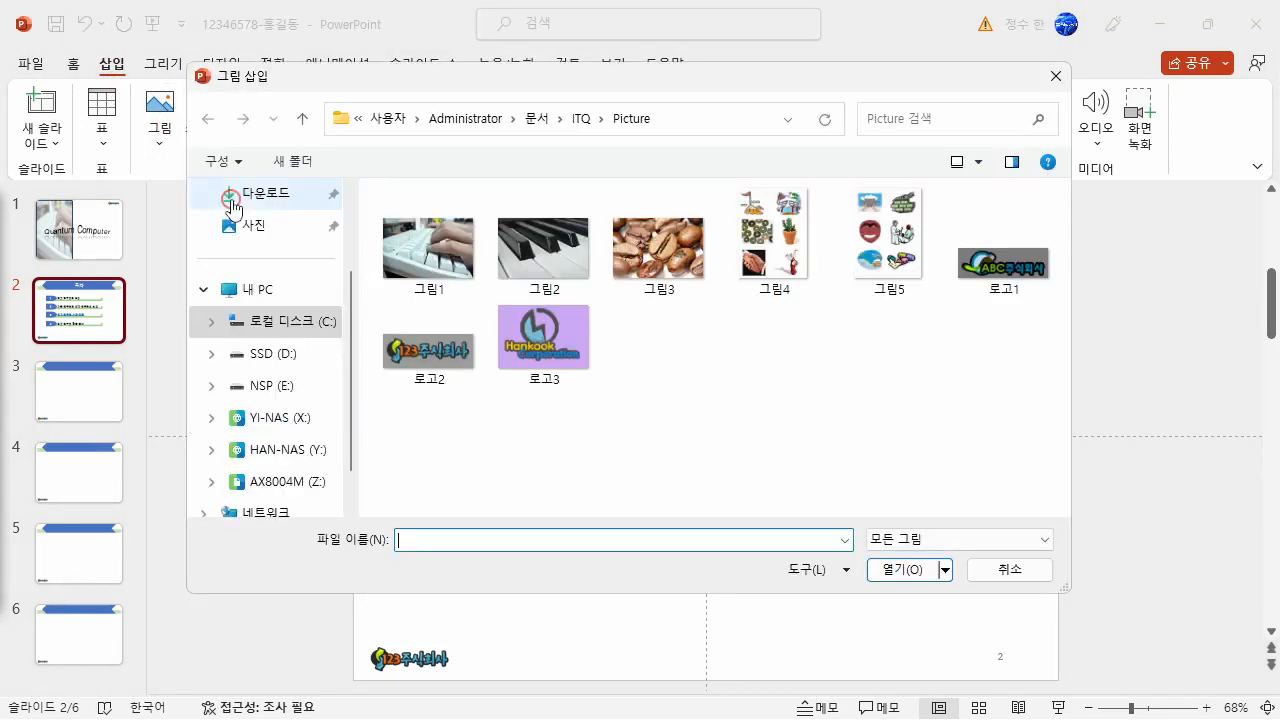
{"action": "left_click", "coordinate": [790, 262]}
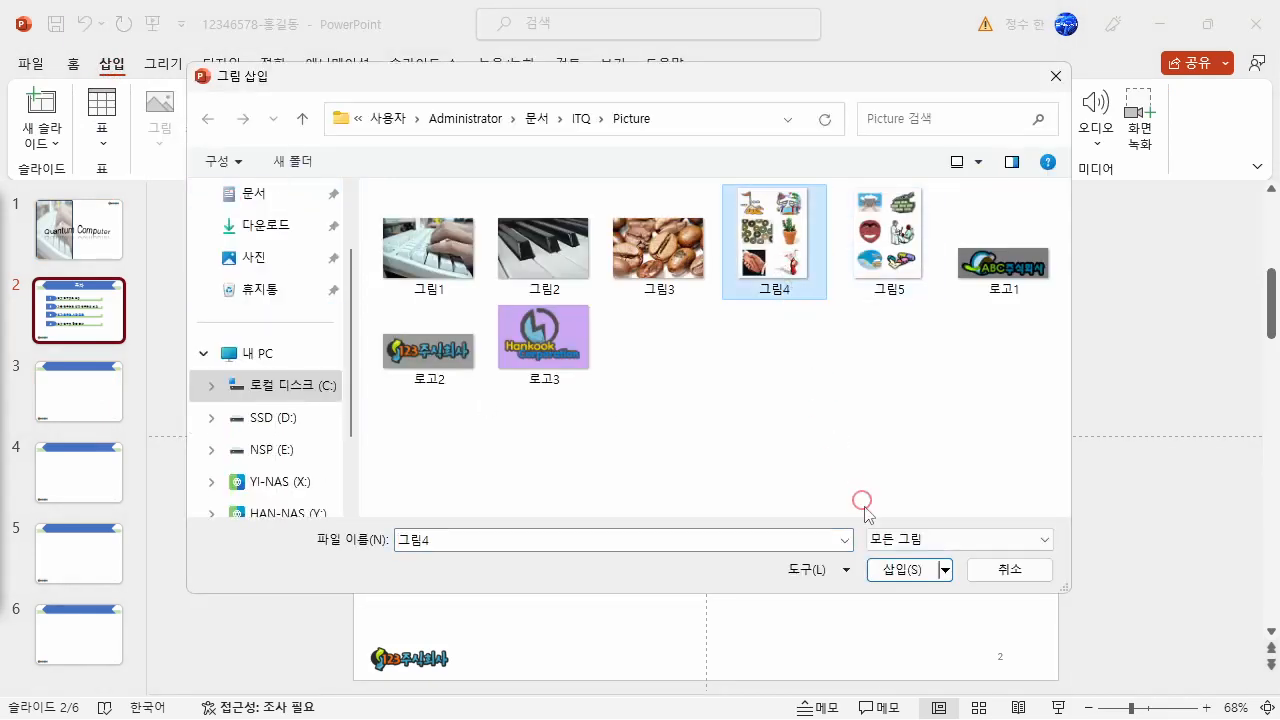
{"action": "left_click", "coordinate": [908, 572]}
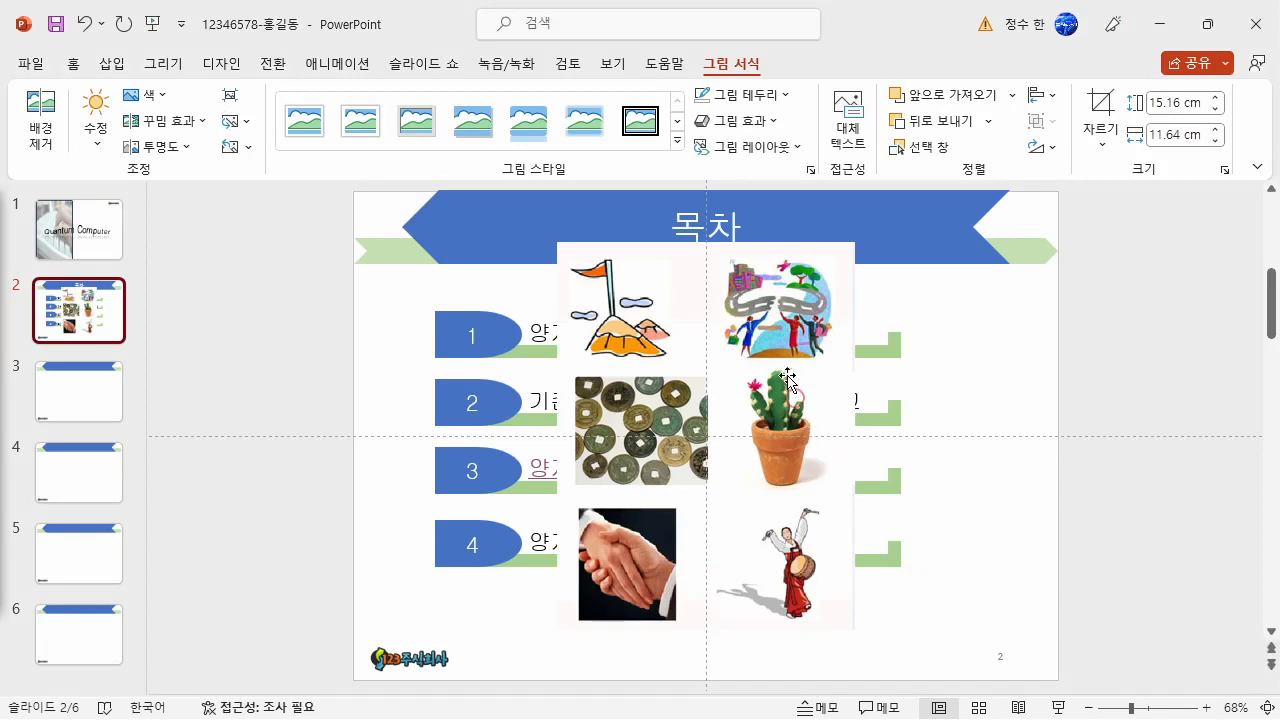
- Crop the picture to its upper-right illustration, about 5.4 × 4.6 cm, and place it beside the right ends of the first two rows
{"action": "left_click", "coordinate": [1100, 108]}
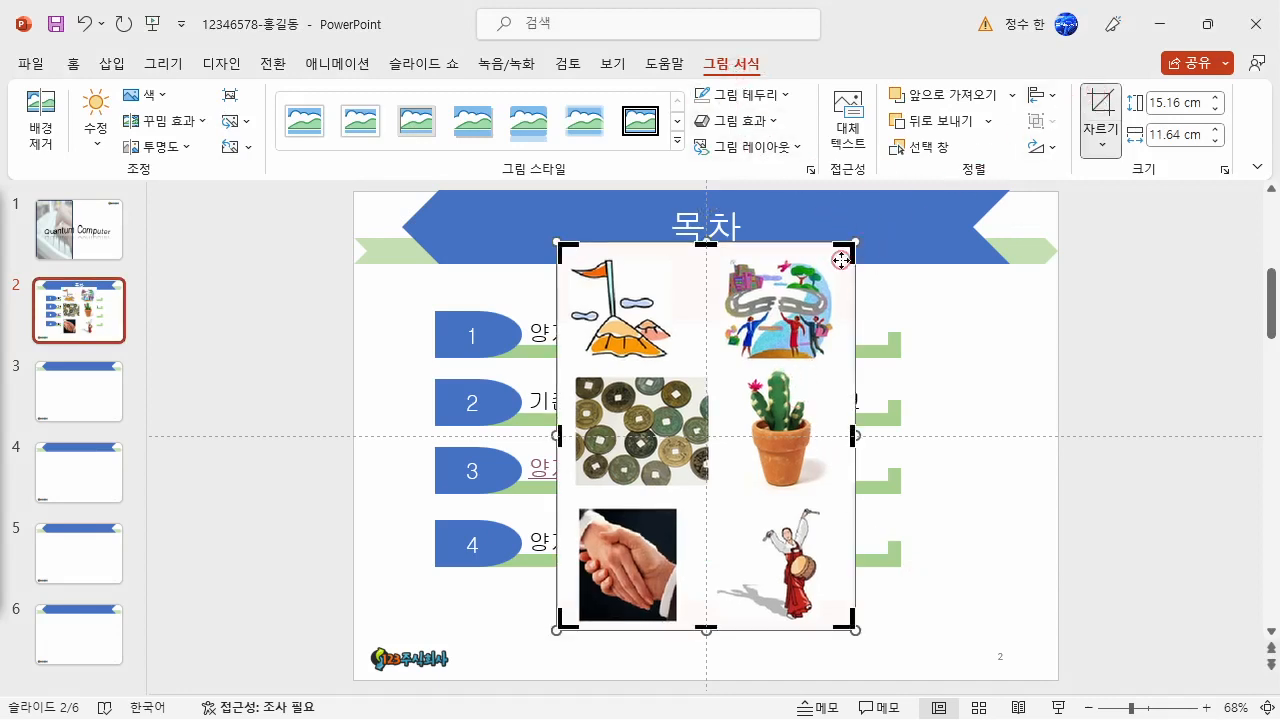
{"action": "left_click_drag", "start_coordinate": [562, 620], "coordinate": [713, 366]}
{"action": "left_click_drag", "start_coordinate": [850, 246], "coordinate": [838, 255]}
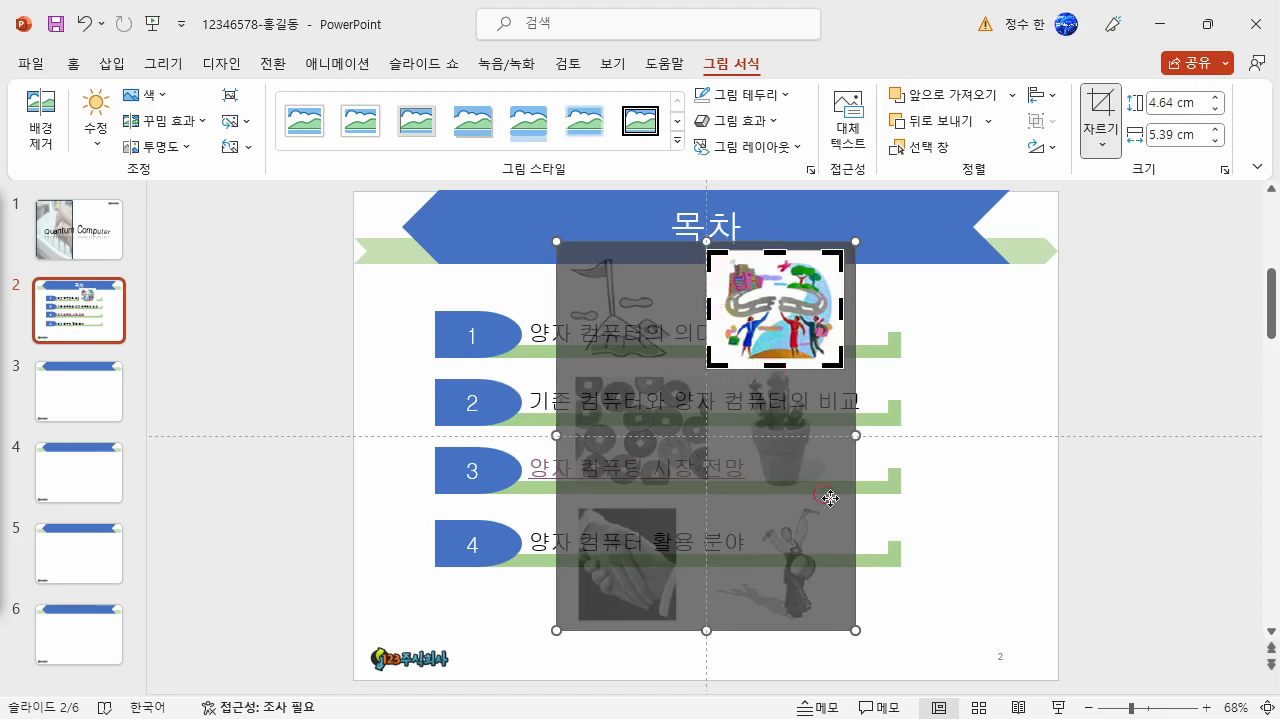
{"action": "left_click", "coordinate": [1043, 350]}
{"action": "left_click", "coordinate": [784, 320]}
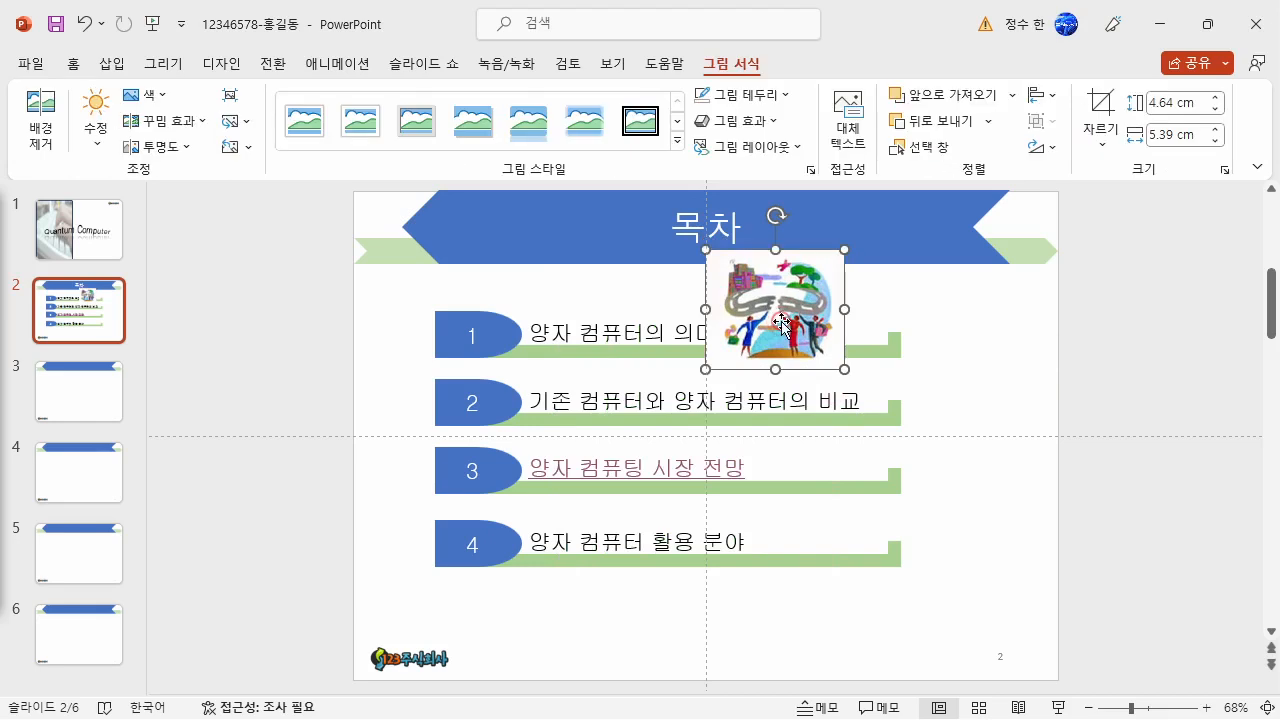
{"action": "left_click_drag", "start_coordinate": [784, 320], "coordinate": [986, 382]}
{"action": "left_click", "coordinate": [1146, 578]}
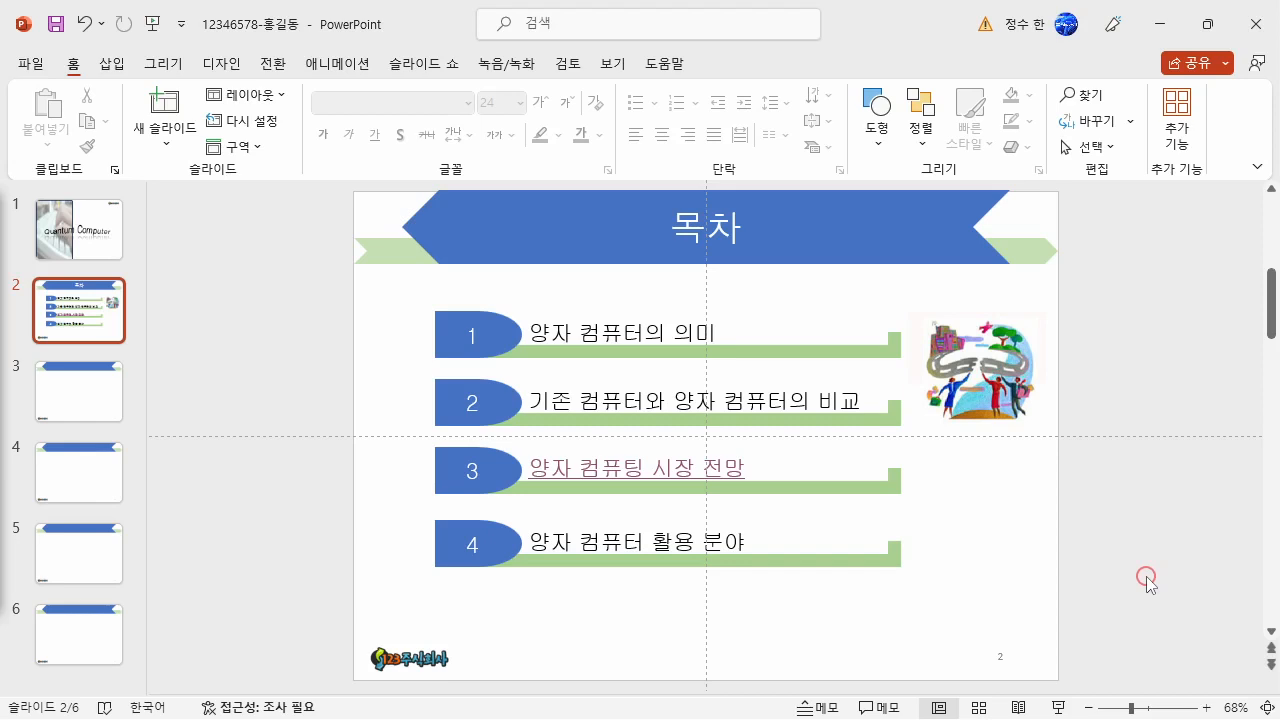
- Turn off the drawing guides on the slide
{"action": "left_click", "coordinate": [612, 66]}
{"action": "left_click", "coordinate": [483, 146]}
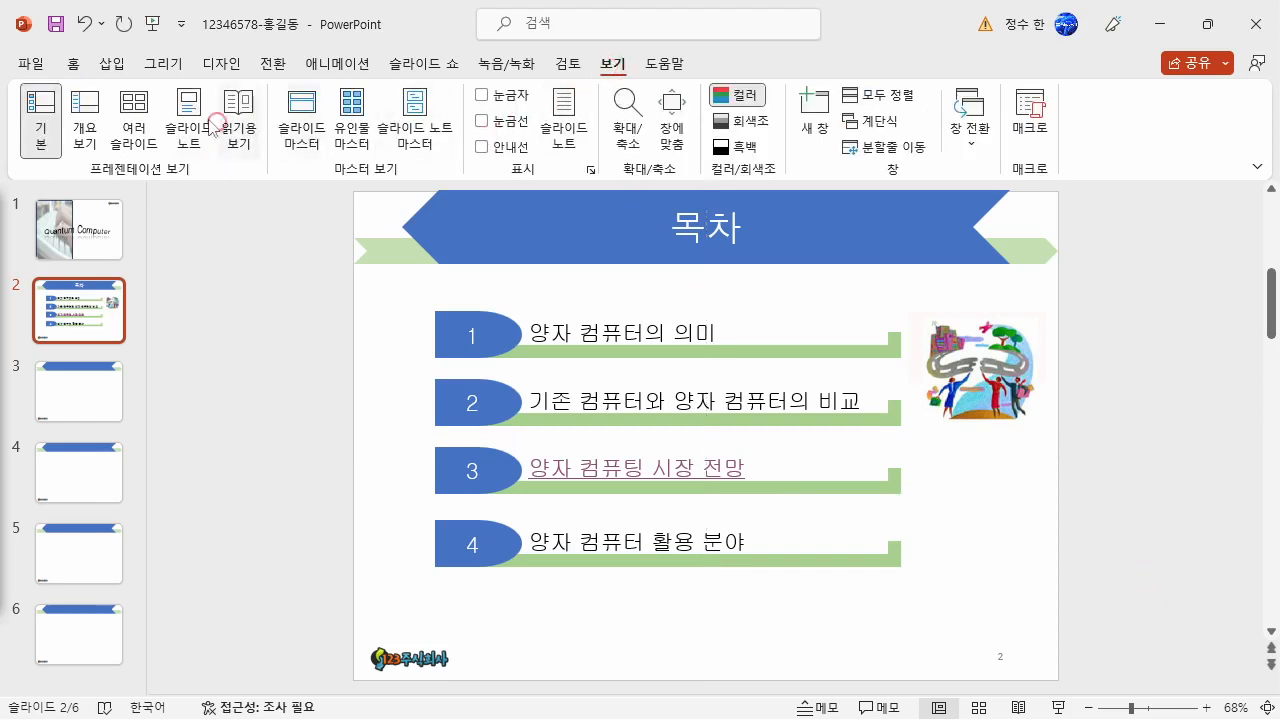
{"action": "left_click", "coordinate": [73, 66]}
{"action": "left_click", "coordinate": [401, 362]}
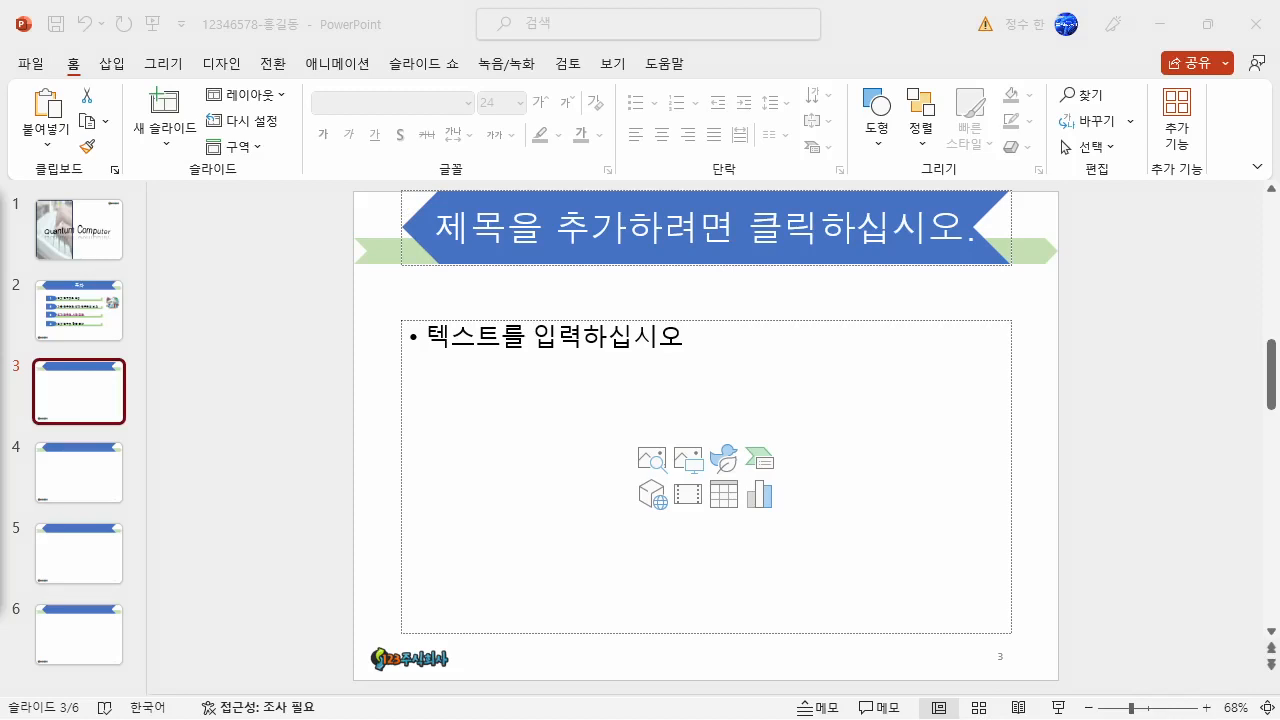
- Enter the title 1. 양자 컴퓨터의 의미 on slide 3
{"action": "left_click", "coordinate": [54, 400]}
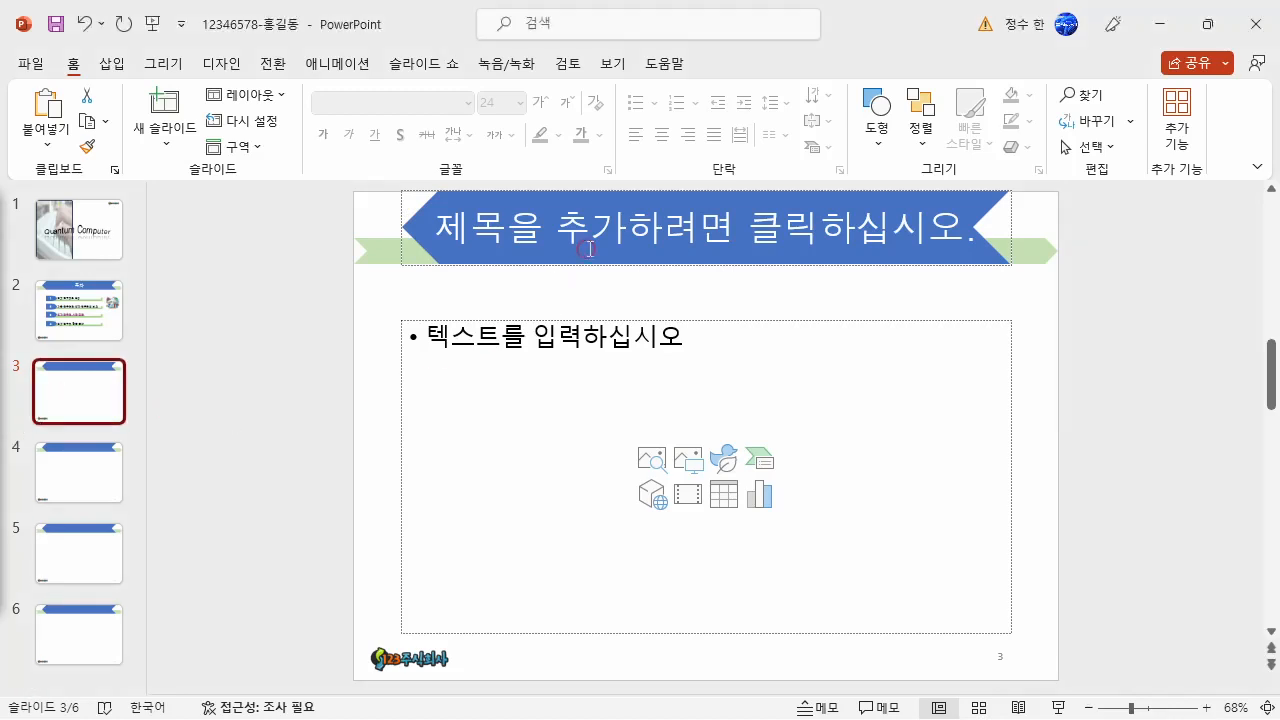
{"action": "left_click", "coordinate": [614, 226]}
{"action": "type", "text": "1. 앱"}
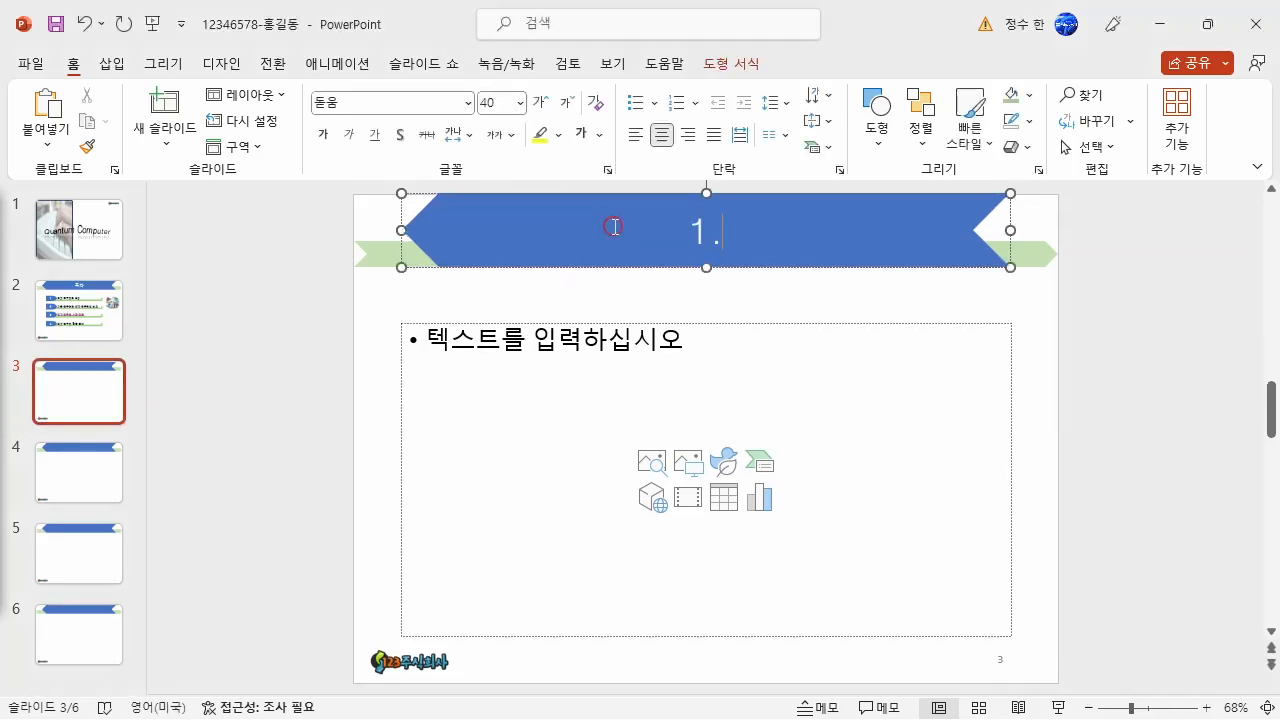
{"action": "key", "text": "BackSpace"}
{"action": "key", "text": "BackSpace"}
{"action": "key", "text": "BackSpace"}
{"action": "type", "text": "양자 컴"}
{"action": "key", "text": "BackSpace"}
{"action": "key", "text": "BackSpace"}
{"action": "key", "text": "BackSpace"}
{"action": "type", "text": "컴퓨터ㅇ"}
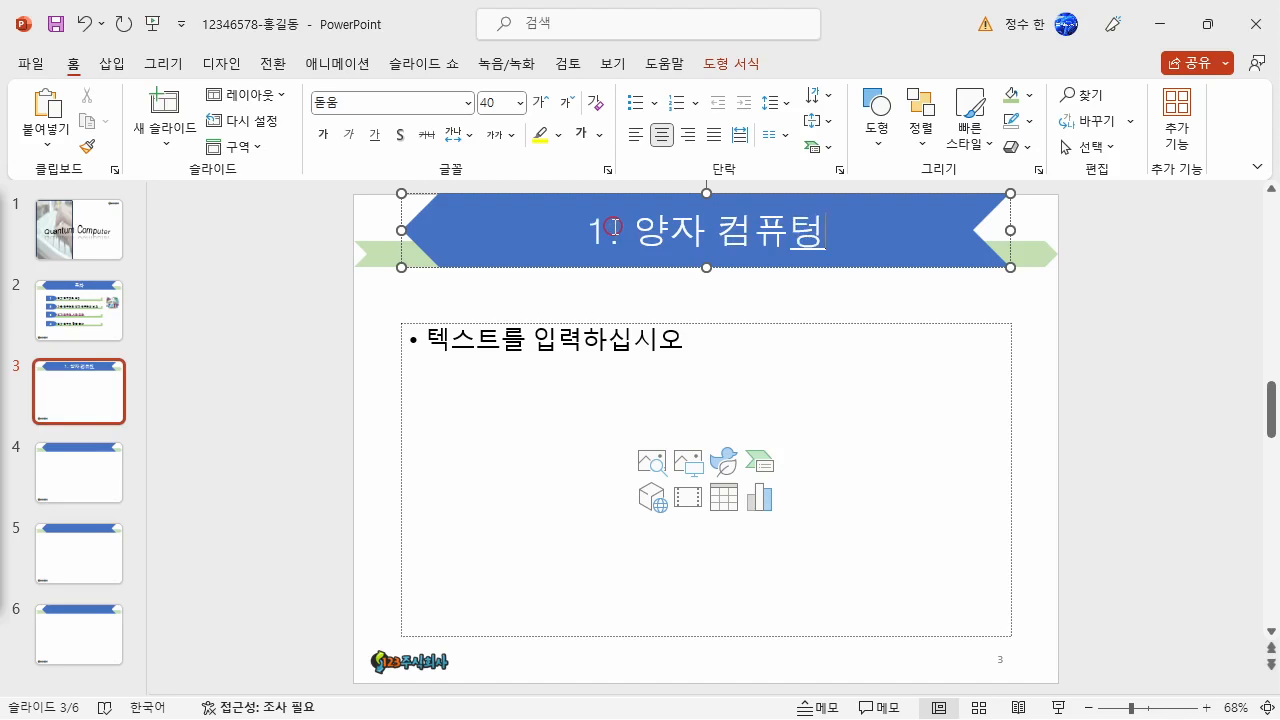
{"action": "type", "text": "ㅢ 의미"}
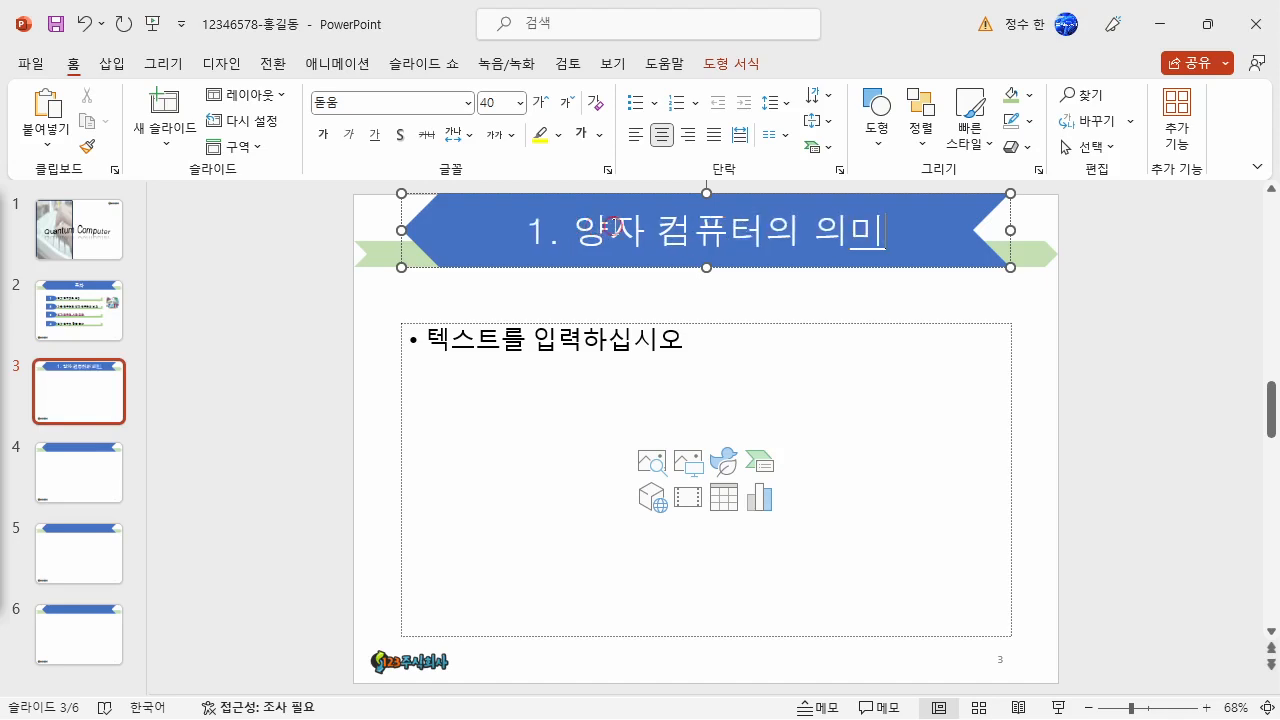
- Move slide 3's content placeholder up closer to the title and set its text box to 자동 맞춤 안 함
{"action": "left_click_drag", "start_coordinate": [700, 322], "coordinate": [700, 291]}
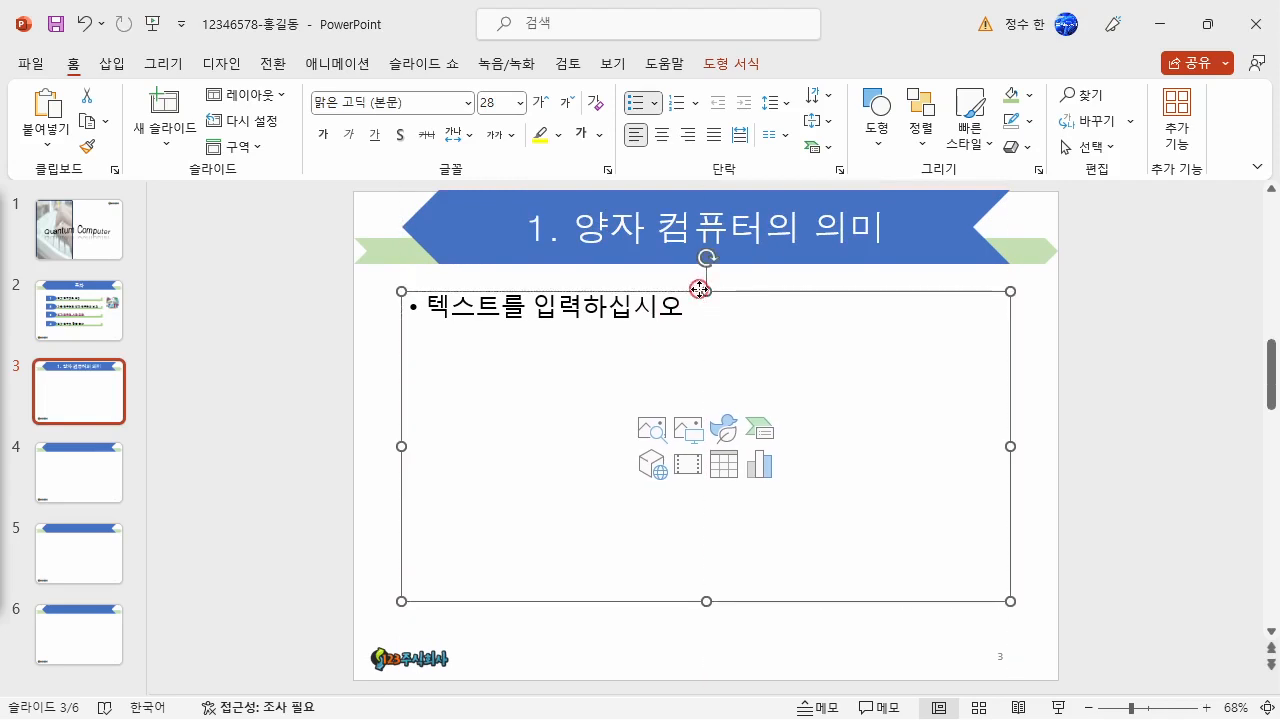
{"action": "right_click", "coordinate": [700, 289]}
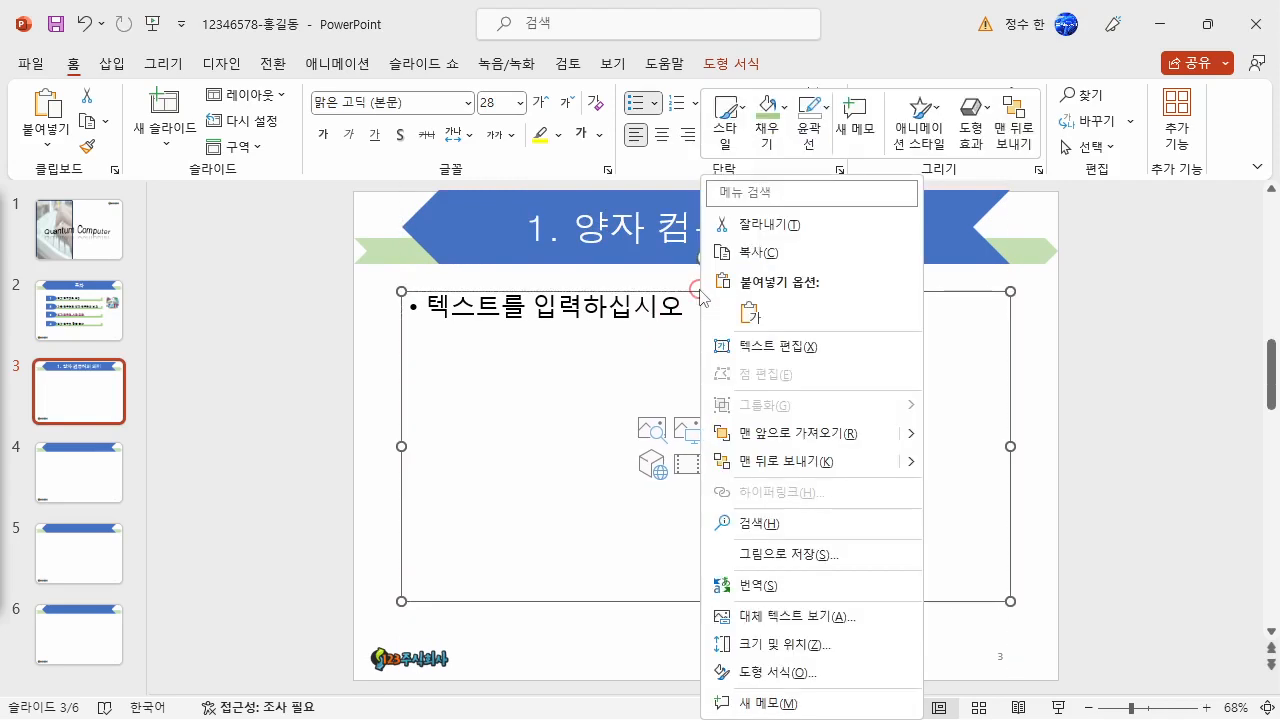
{"action": "left_click", "coordinate": [776, 673]}
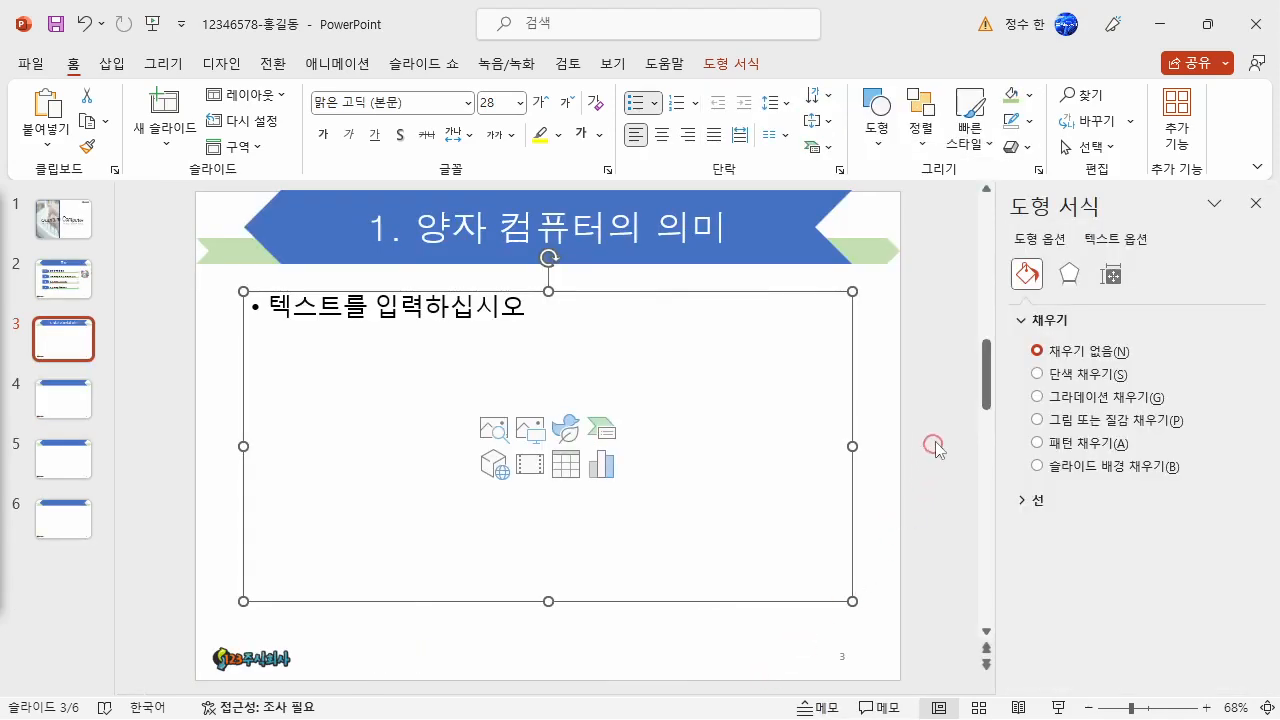
{"action": "left_click", "coordinate": [1110, 280]}
{"action": "left_click", "coordinate": [1075, 376]}
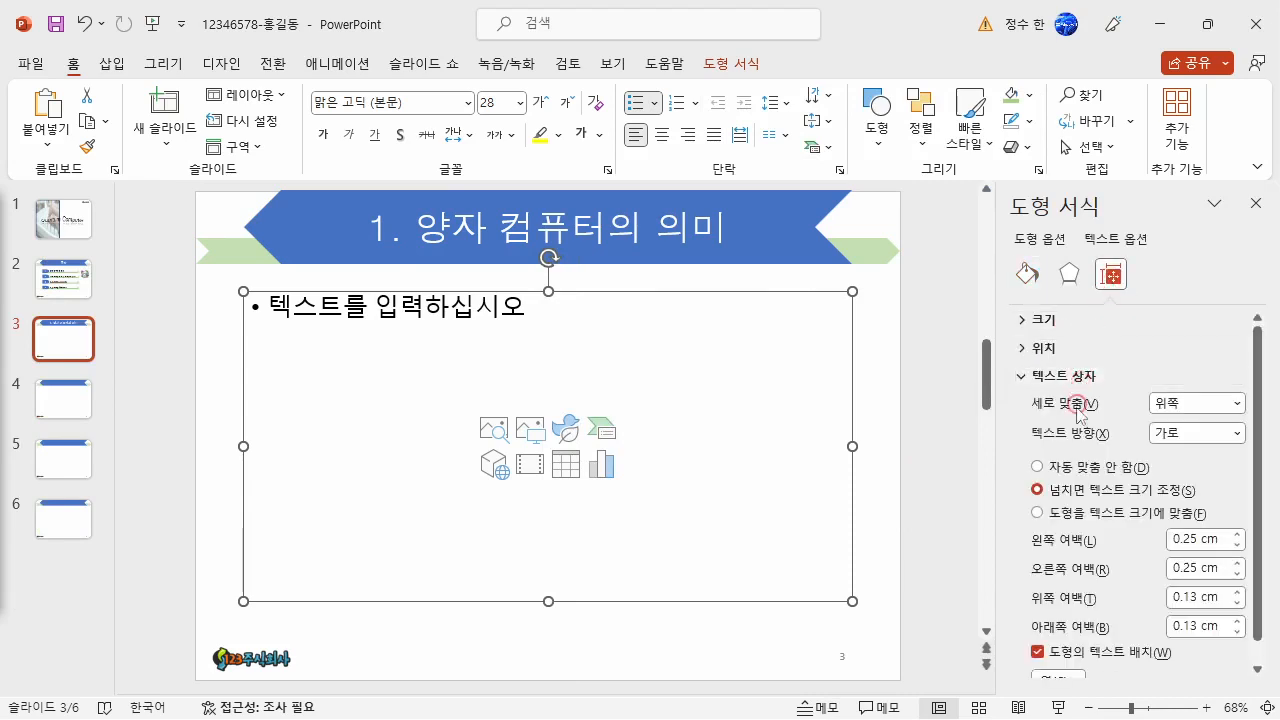
{"action": "left_click", "coordinate": [1066, 462]}
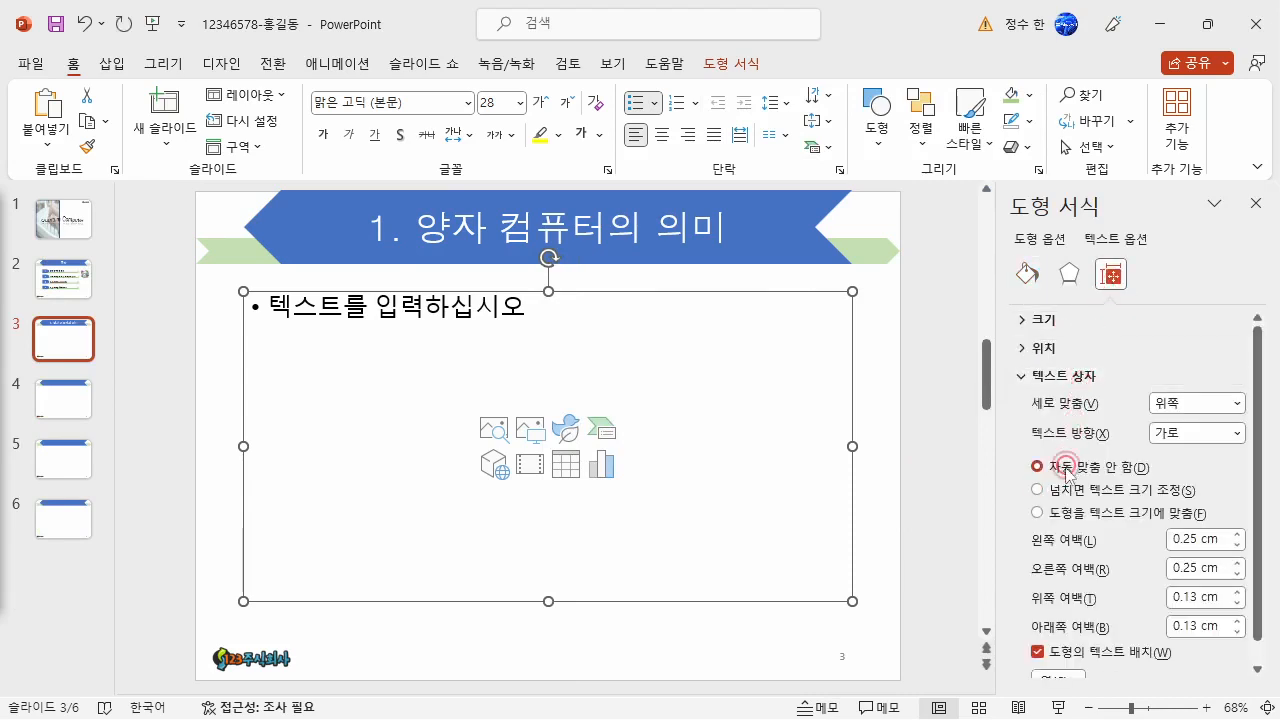
{"action": "left_click", "coordinate": [1254, 205]}
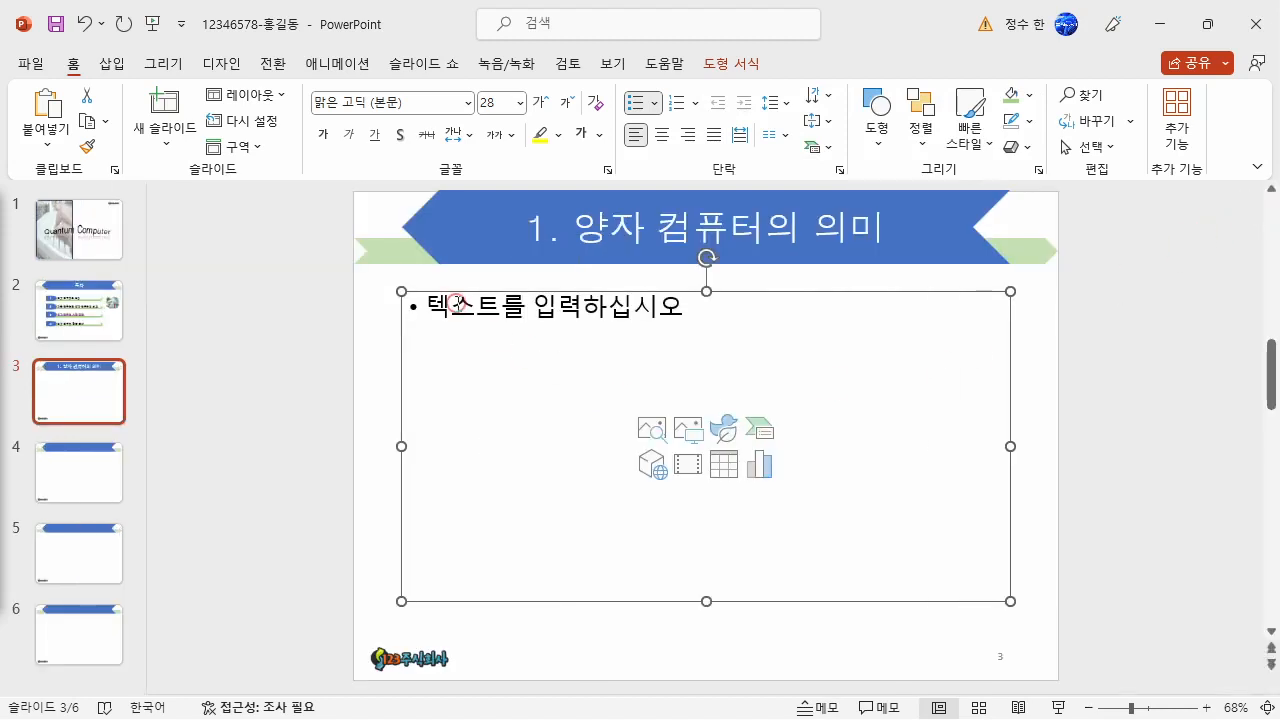
- Set the content placeholder's text to 굴림, 24 pt, bold
{"action": "left_click", "coordinate": [456, 302]}
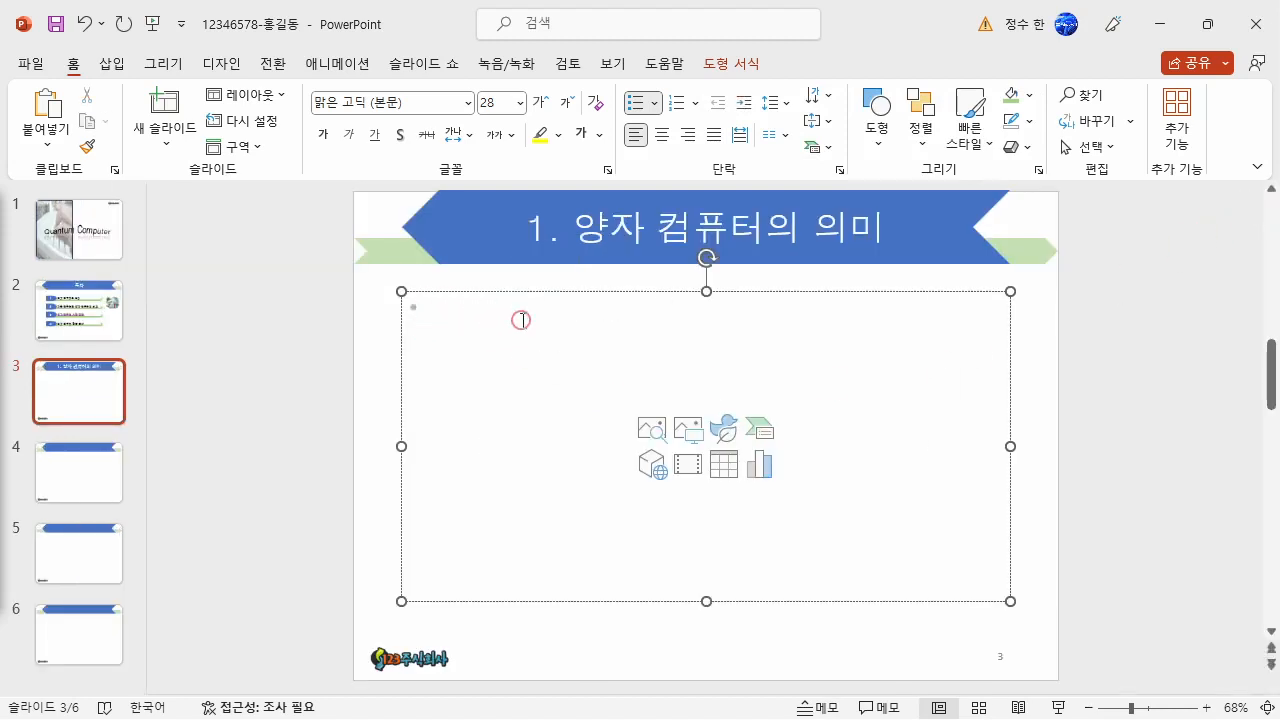
{"action": "left_click", "coordinate": [395, 106]}
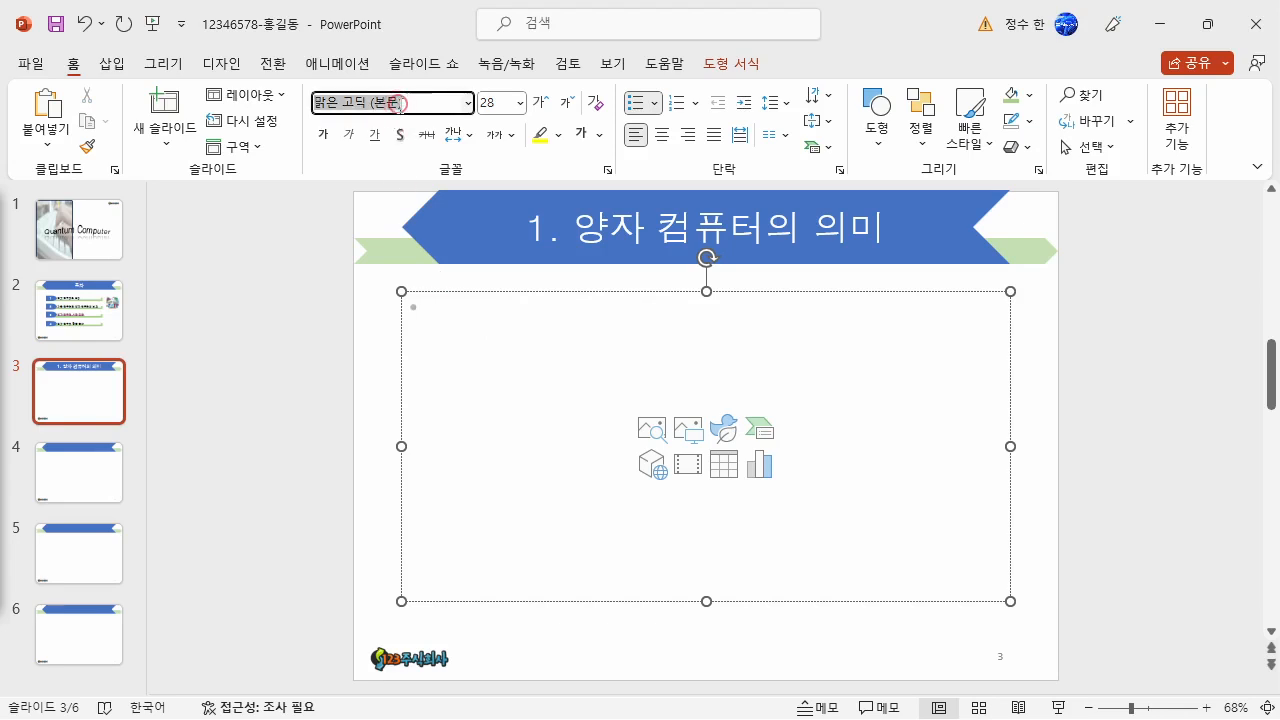
{"action": "type", "text": "ㄱ"}
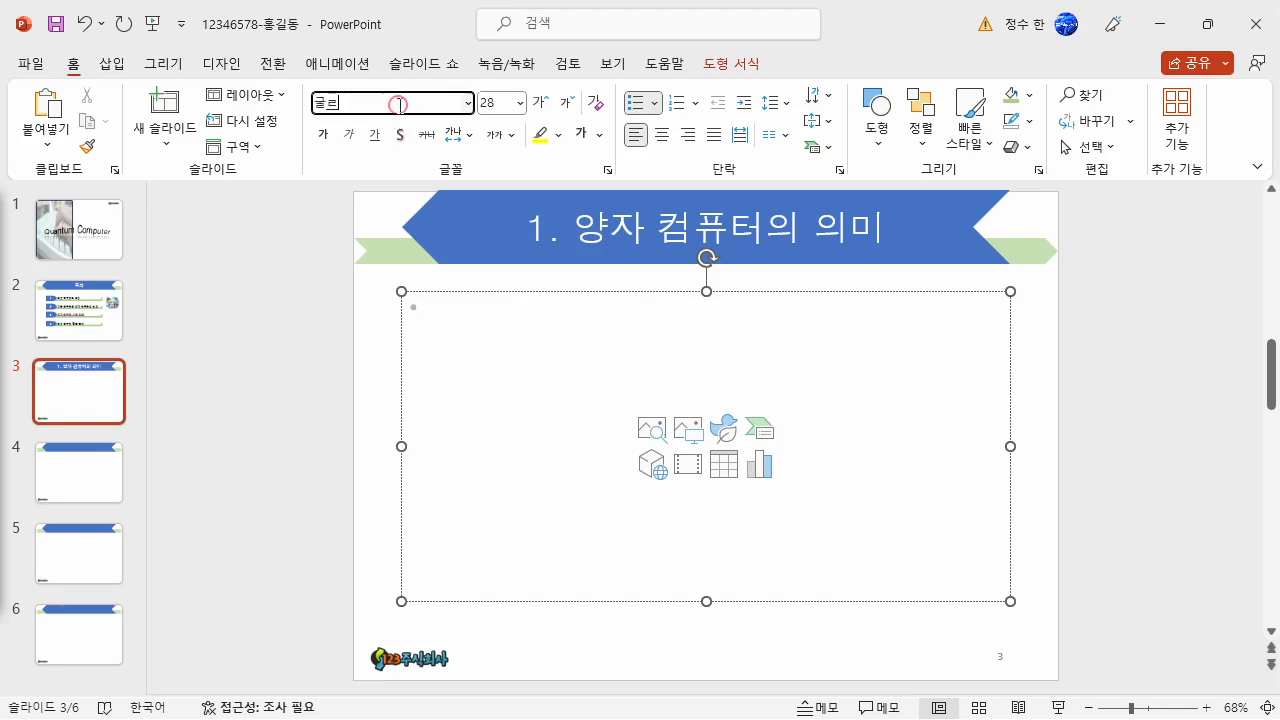
{"action": "key", "text": "Return"}
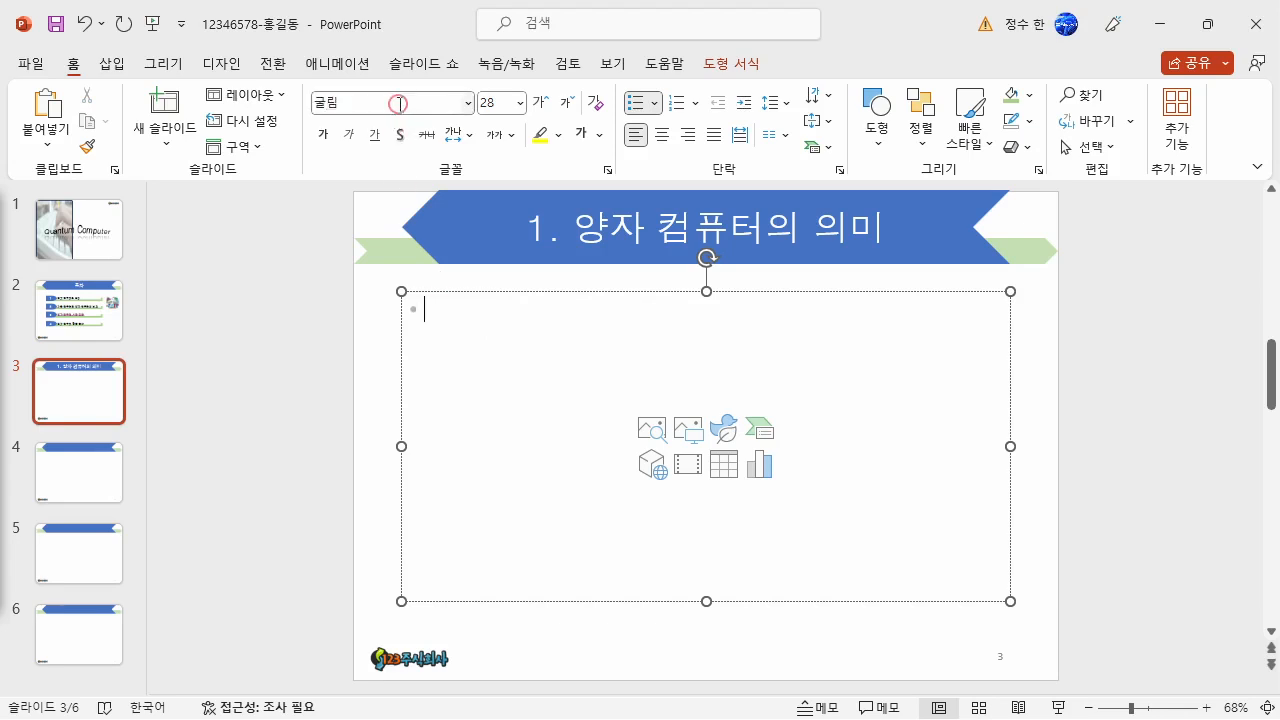
{"action": "left_click", "coordinate": [497, 102]}
{"action": "key", "text": "Return"}
{"action": "left_click", "coordinate": [322, 134]}
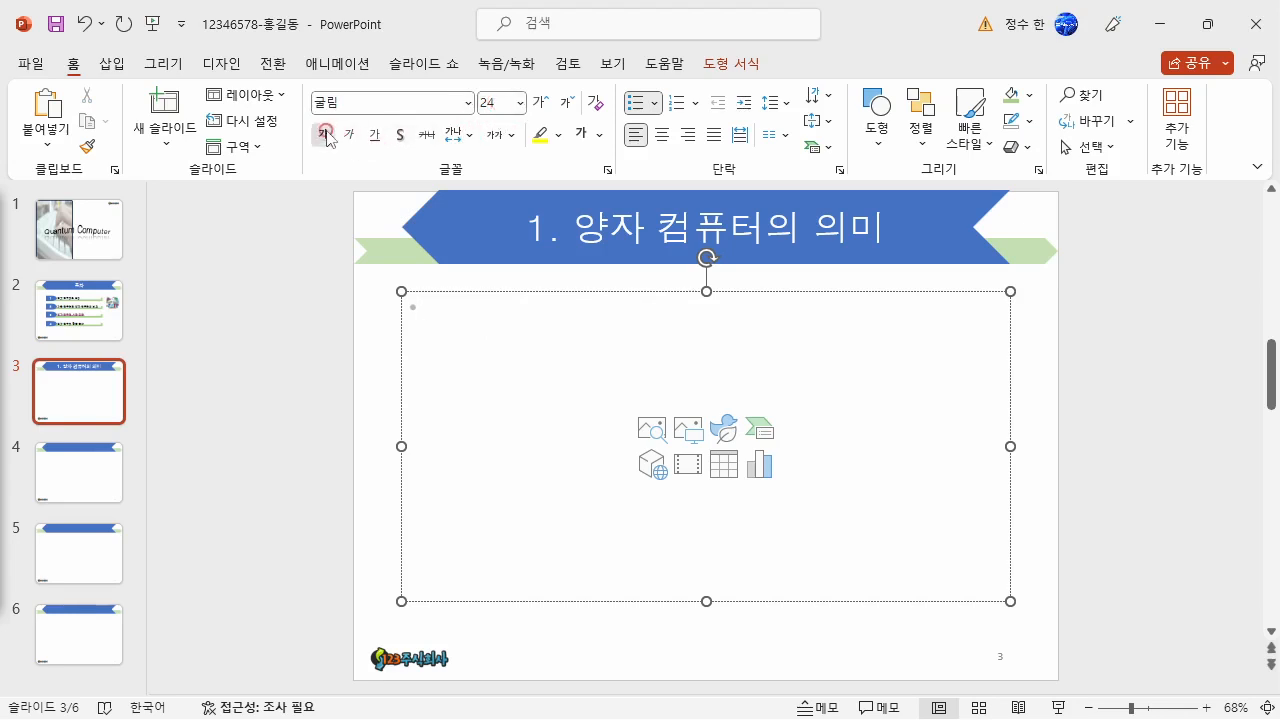
- Give the content placeholder's text the four-diamond bullet style (❖) and increase its line spacing
{"action": "left_click", "coordinate": [656, 103]}
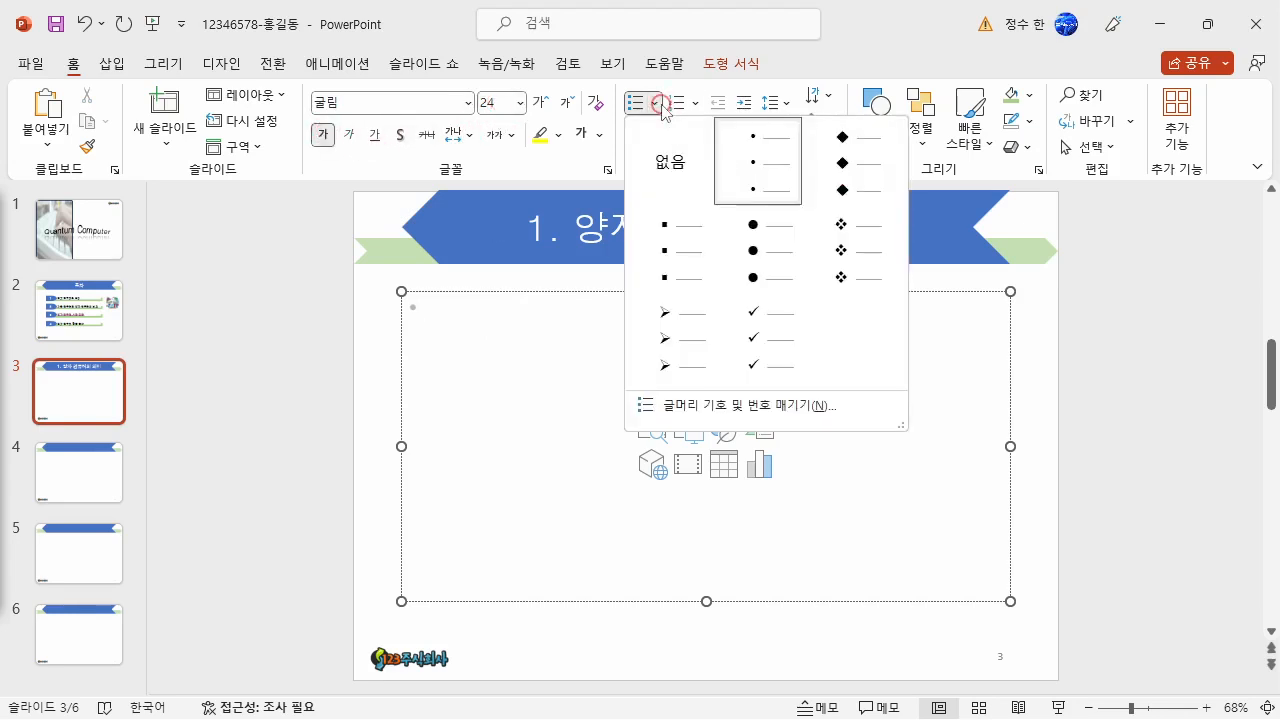
{"action": "left_click", "coordinate": [876, 260]}
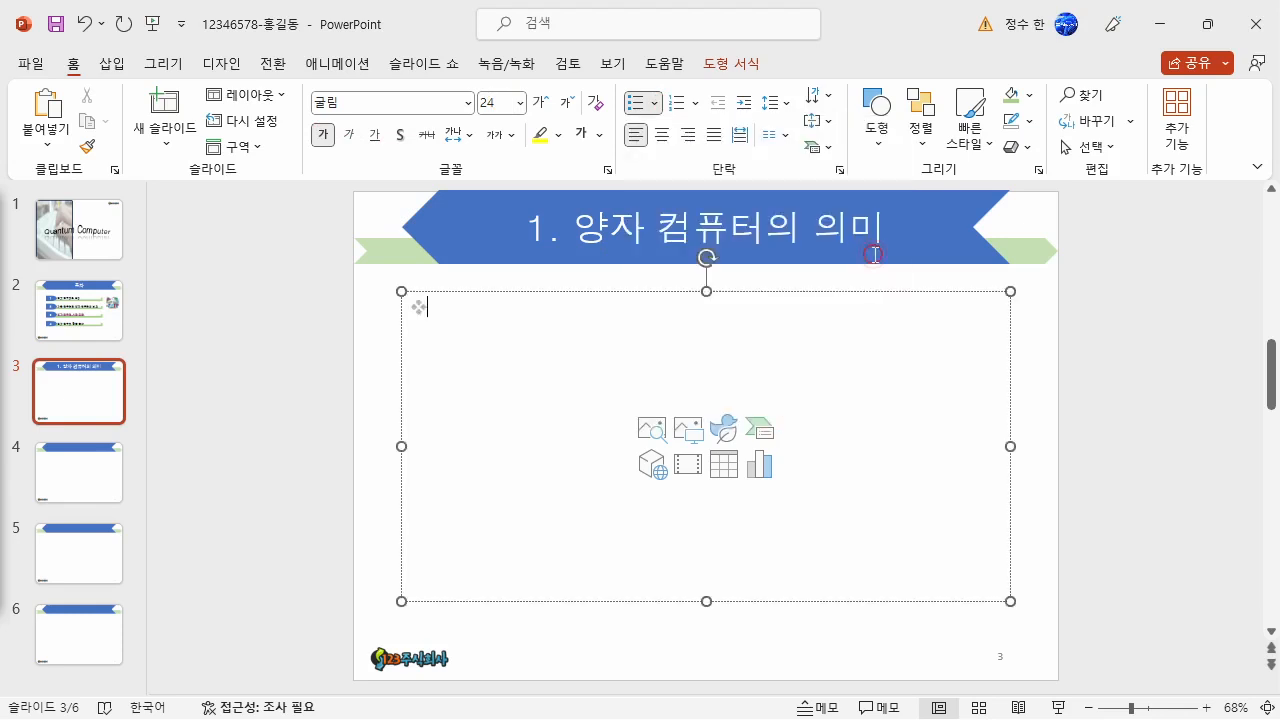
{"action": "left_click", "coordinate": [776, 102]}
{"action": "left_click", "coordinate": [800, 160]}
- Paste the heading Quantum Computing and add an indented second-level line below it with the filled square bullet (속이 찬 정사각형 글머리 기호)
{"action": "type", "text": "Quantum Computing"}
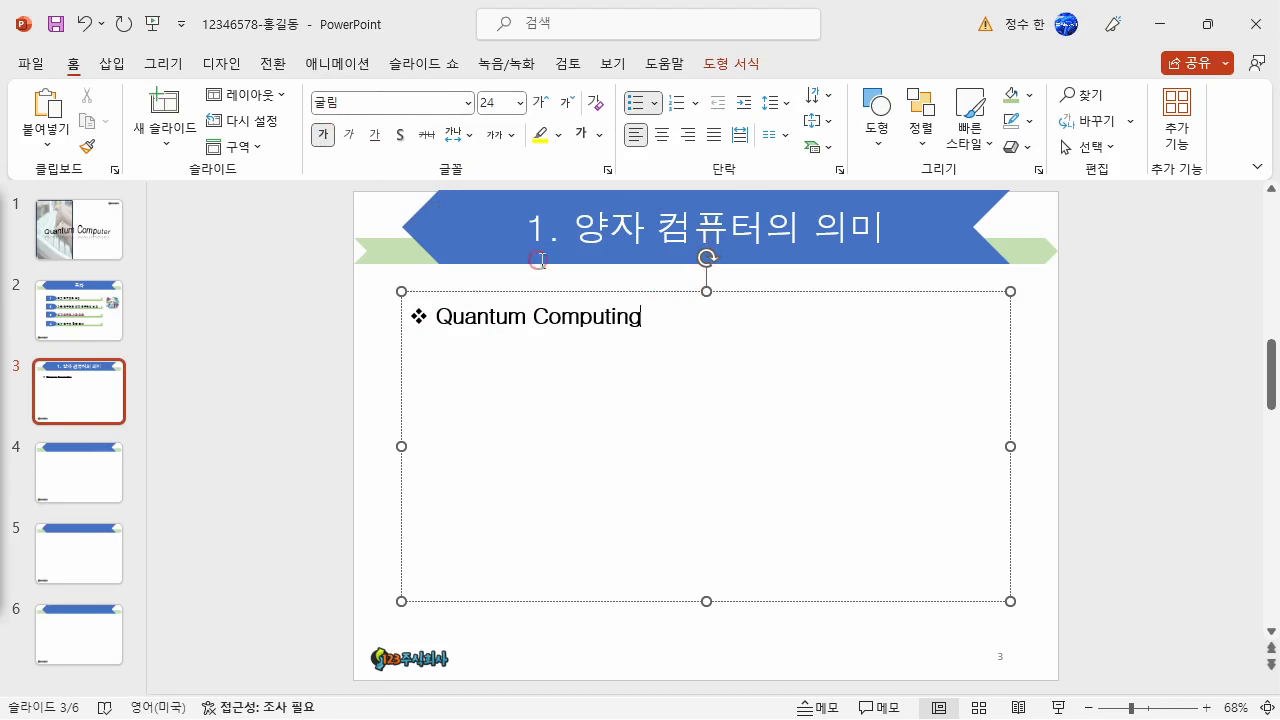
{"action": "key", "text": "Return"}
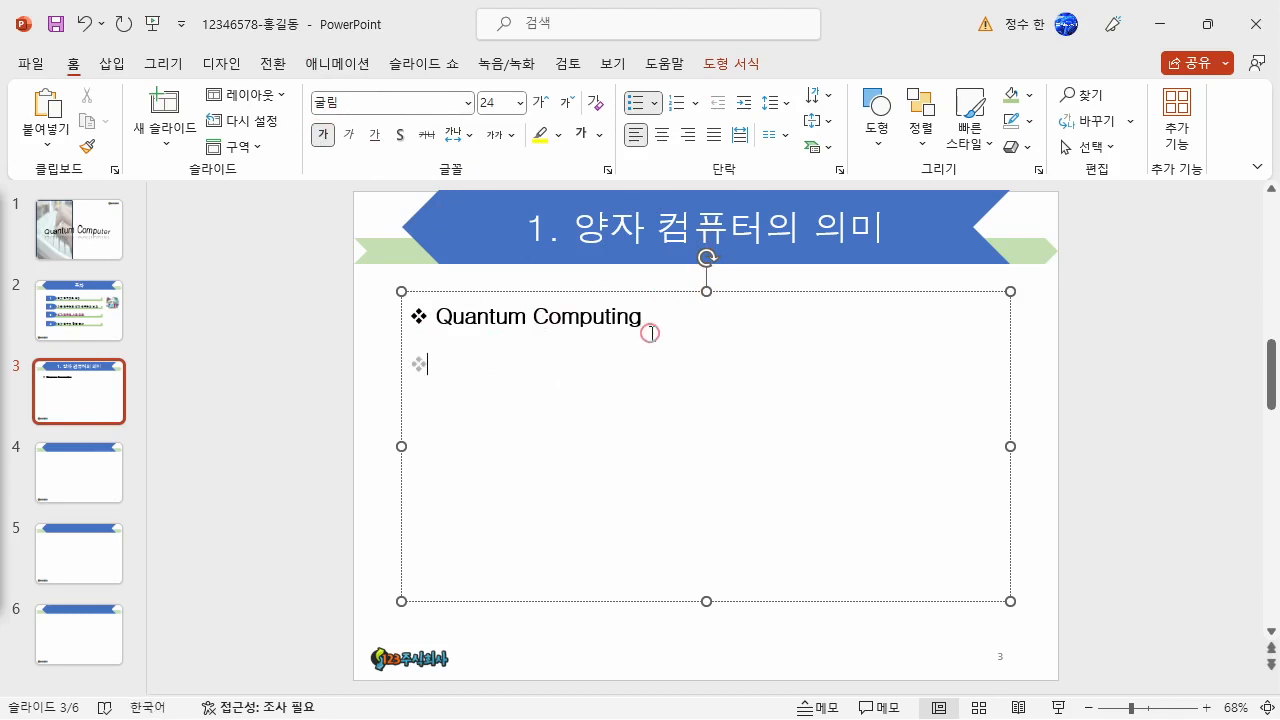
{"action": "key", "text": "Tab"}
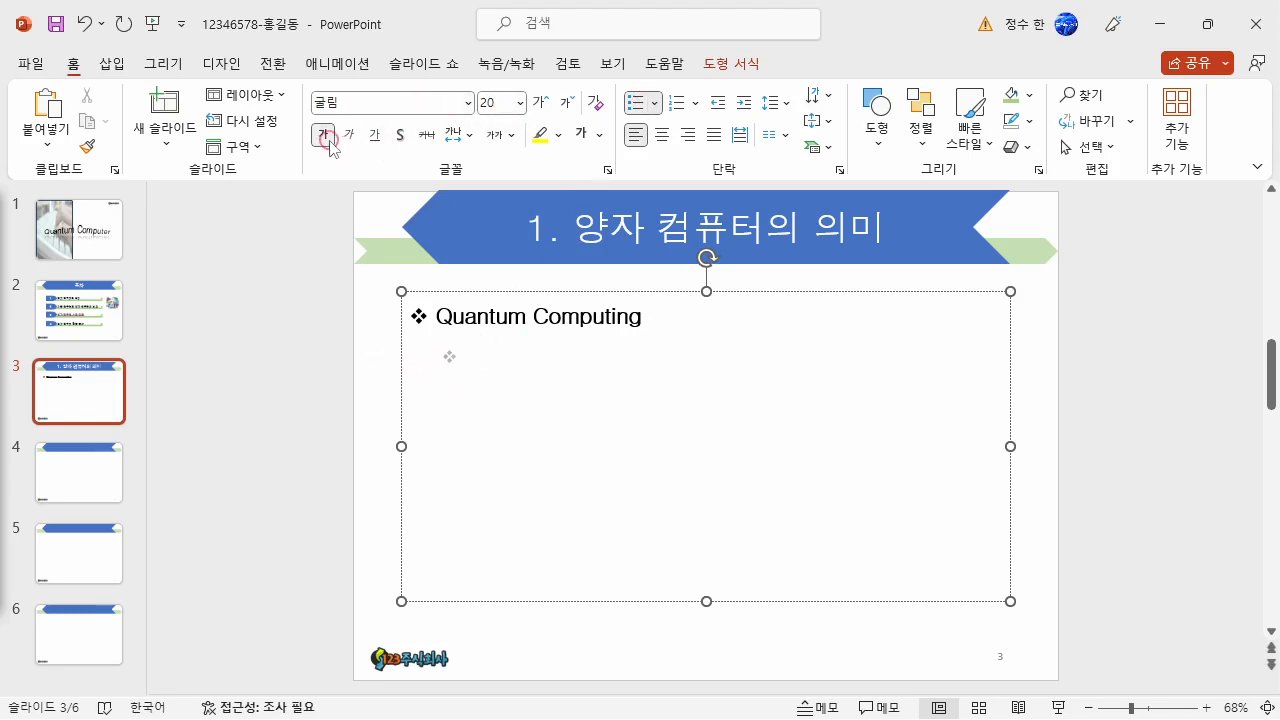
{"action": "left_click", "coordinate": [653, 104]}
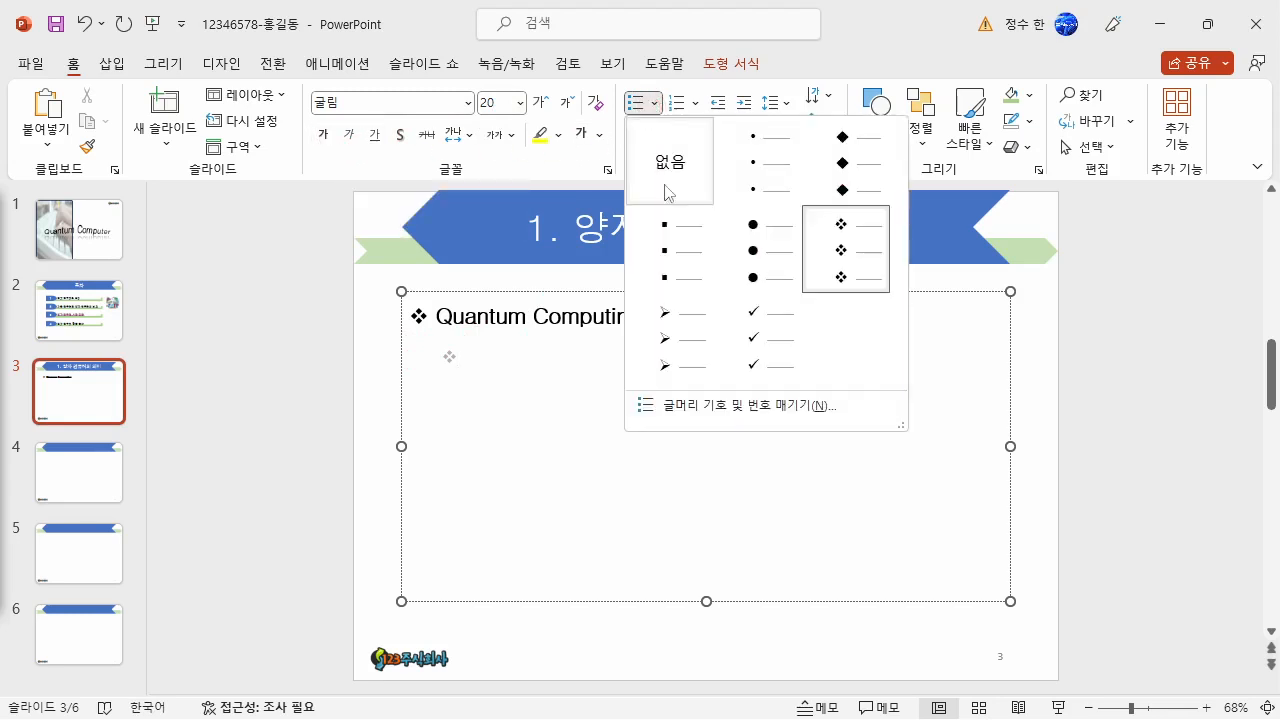
{"action": "left_click", "coordinate": [678, 280]}
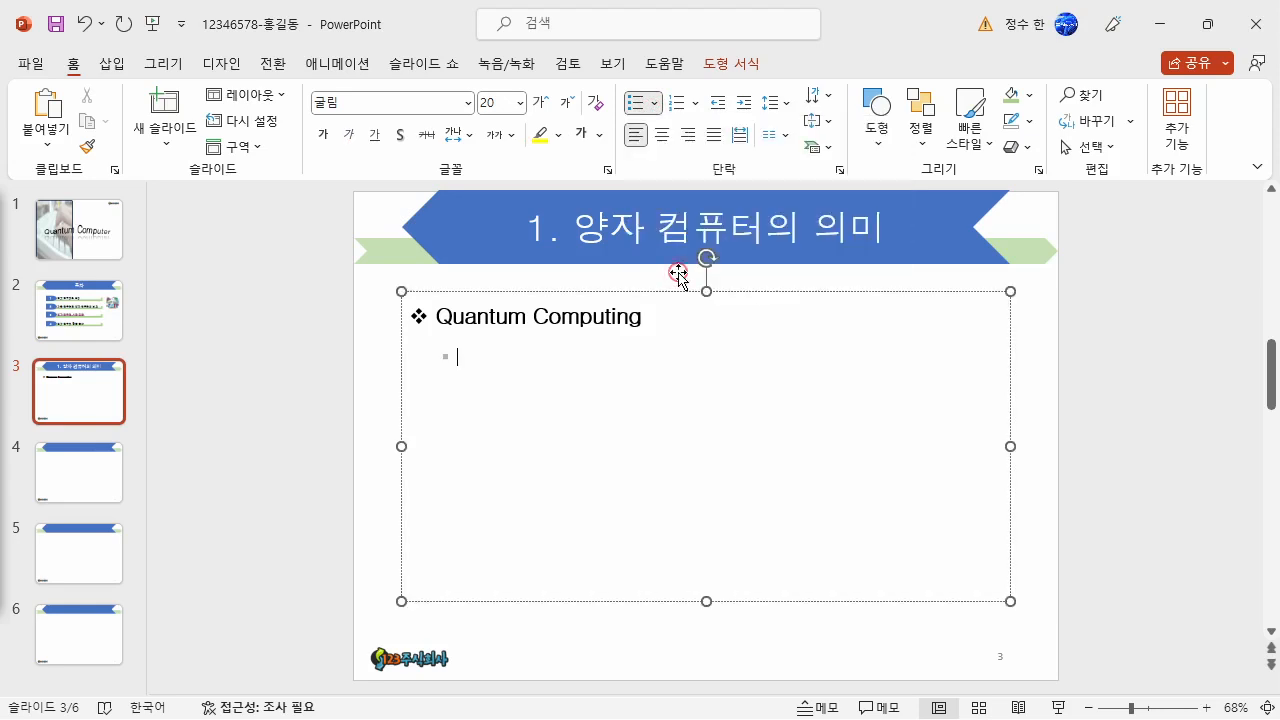
- Paste as sub-bullets "Quantum computing is computing using quantum-mechanical phenomena, such as superposition and entanglement" and "A quantum computer is a device that performs quantum computing"
{"action": "key", "text": "alt+Tab"}
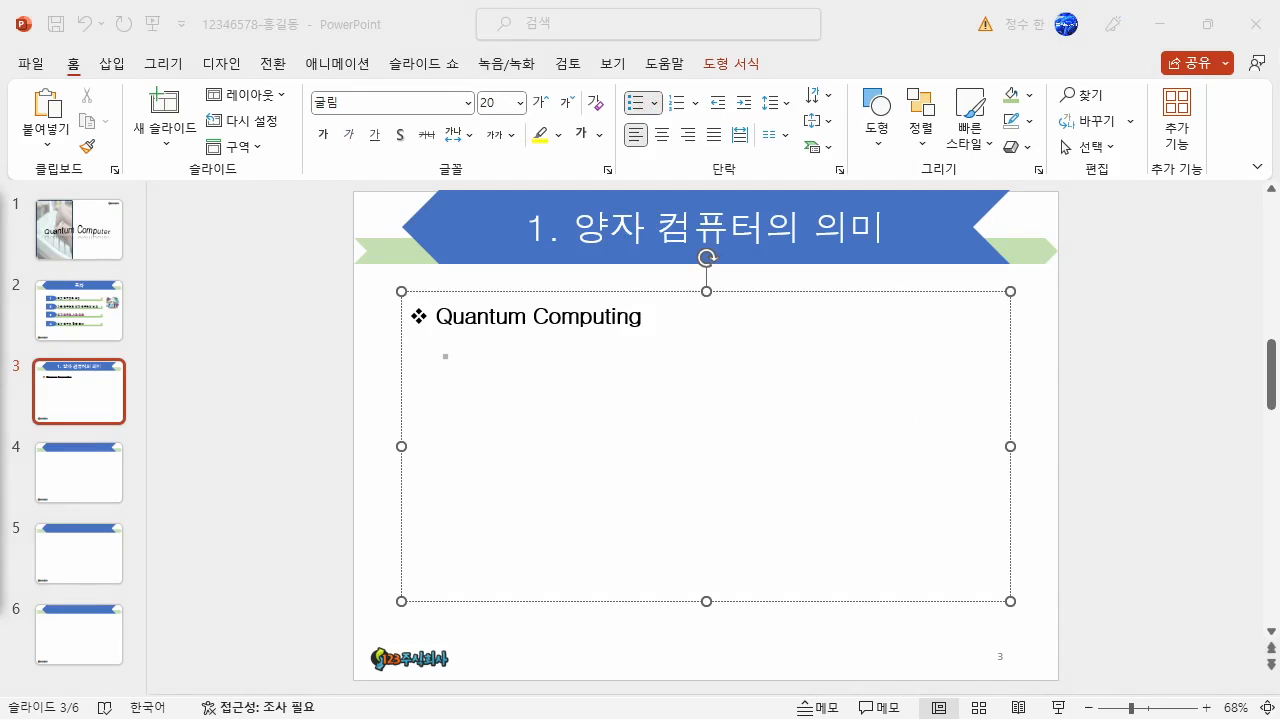
{"action": "left_click", "coordinate": [490, 358]}
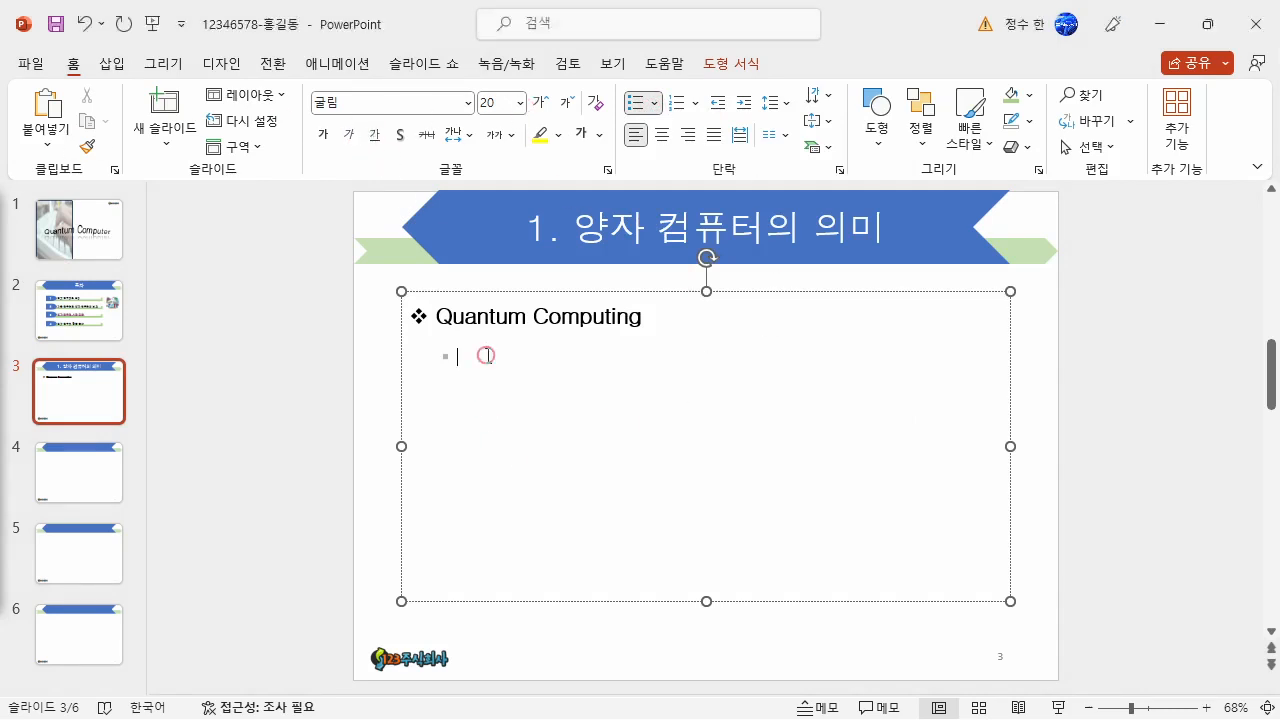
{"action": "type", "text": "Quantum computing is computing using quantum-mechanical phenomena, such as superposition and entanglement A quantum computer is a device that performs quantum computing"}
{"action": "key", "text": "BackSpace"}
{"action": "key", "text": "BackSpace"}
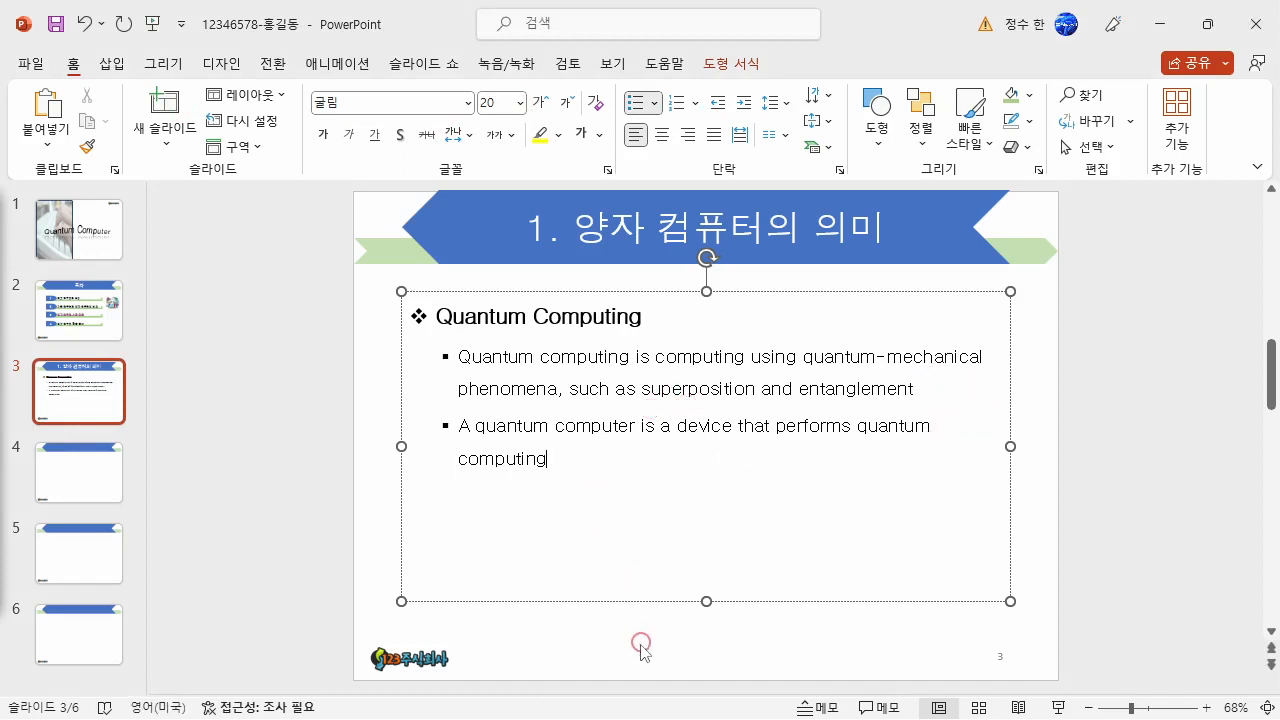
- Shorten the text box to fit its text close under the title and place a copy of it directly below
{"action": "left_click_drag", "start_coordinate": [706, 601], "coordinate": [700, 454]}
{"action": "left_click", "coordinate": [655, 448]}
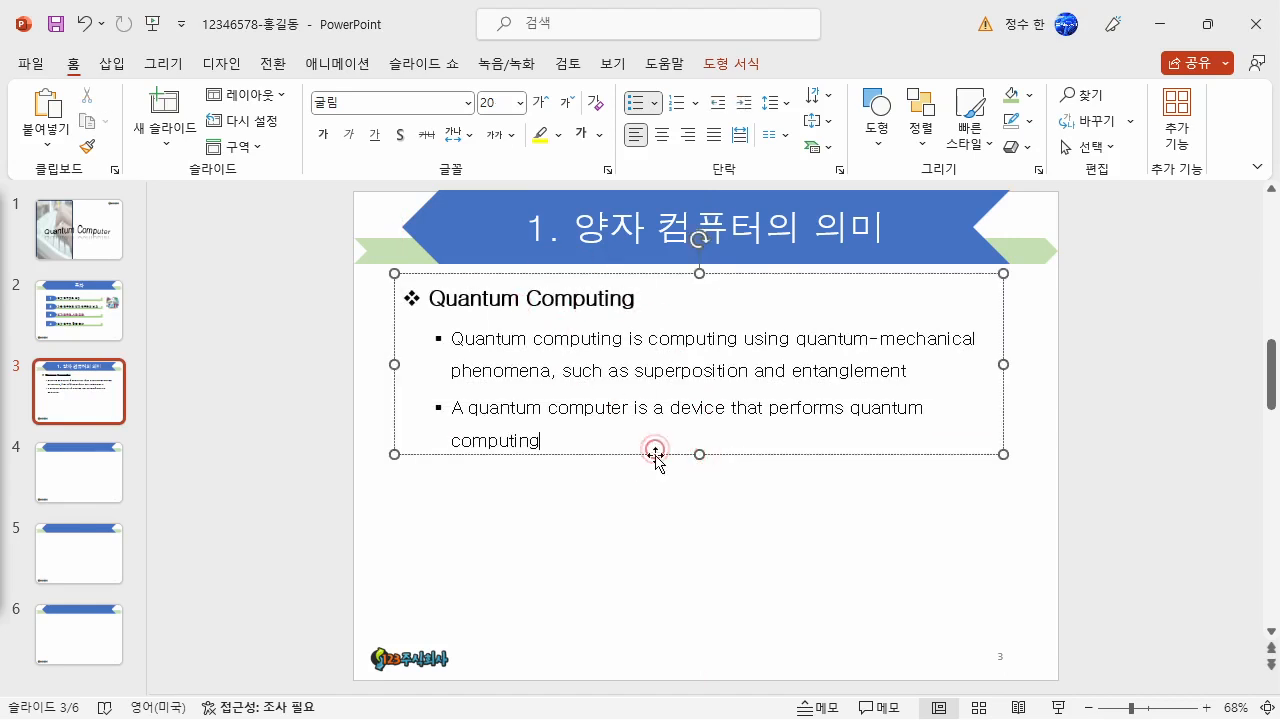
{"action": "left_click_drag", "start_coordinate": [653, 453], "coordinate": [668, 645]}
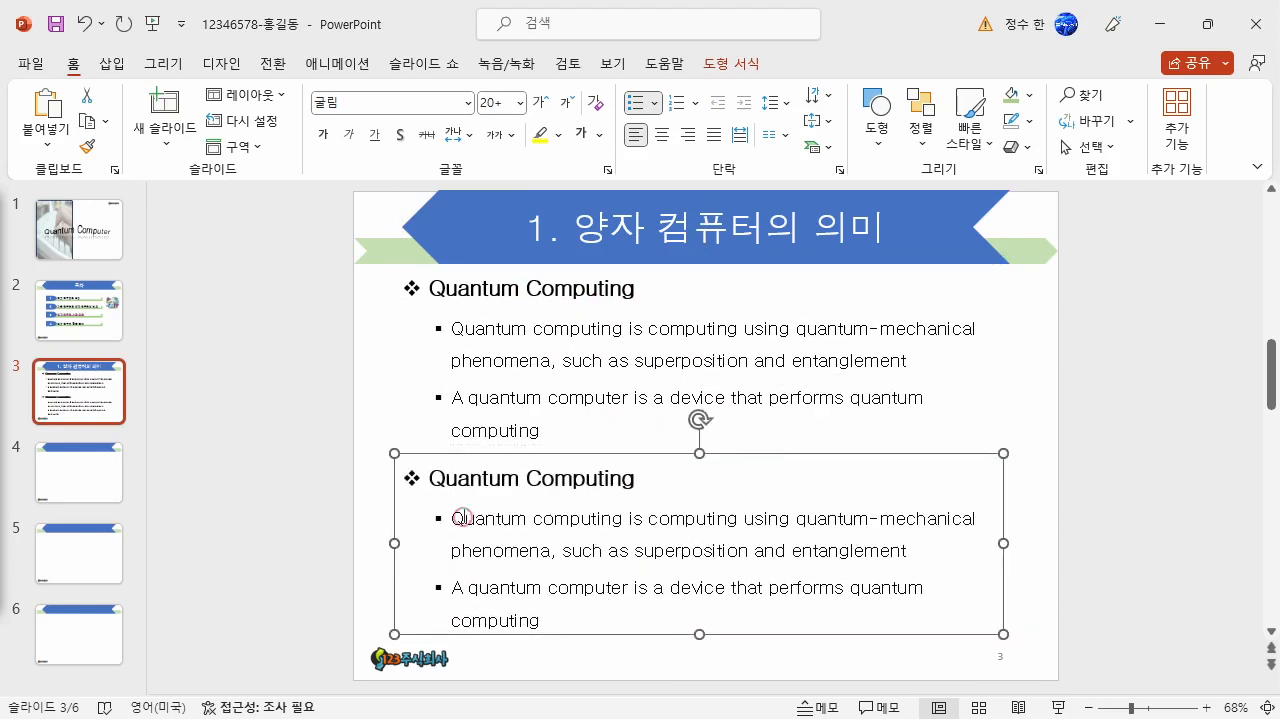
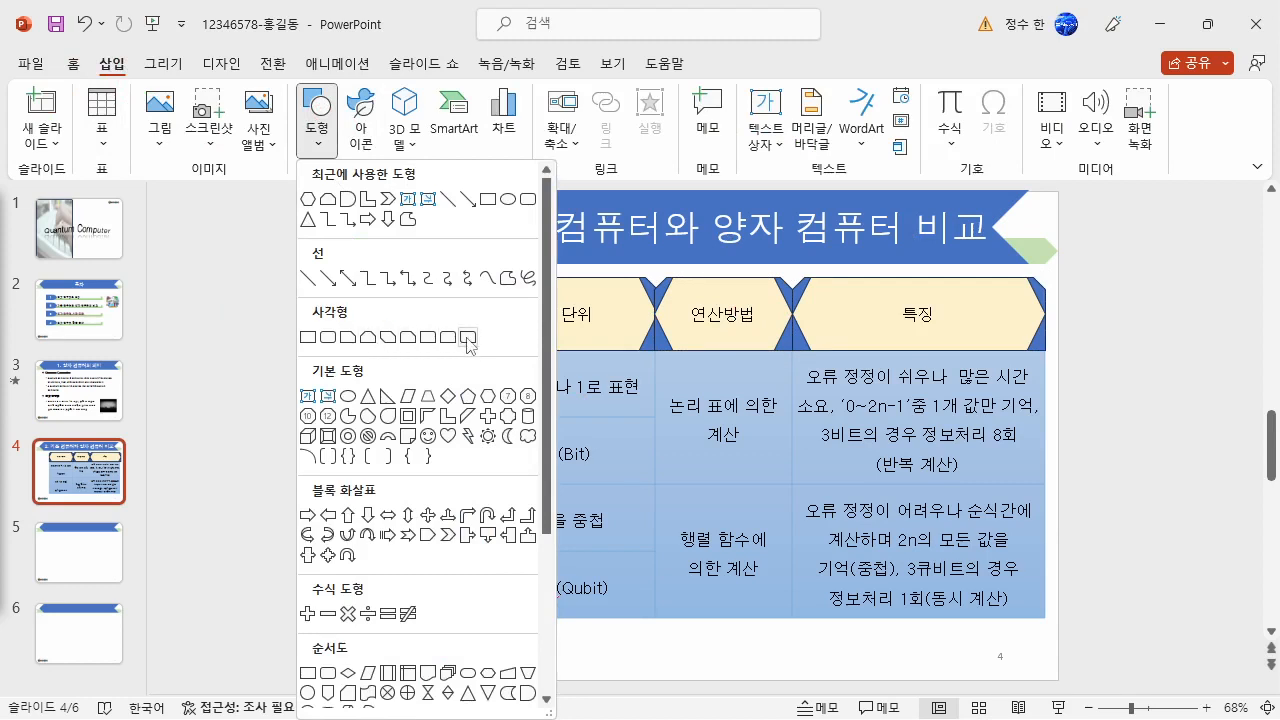
- Draw a rectangle with rounded diagonal corners, about 5.31 cm high and 3.32 cm wide, beside the table's first two body rows with a light top-to-bottom gradient
{"action": "left_click", "coordinate": [469, 340]}
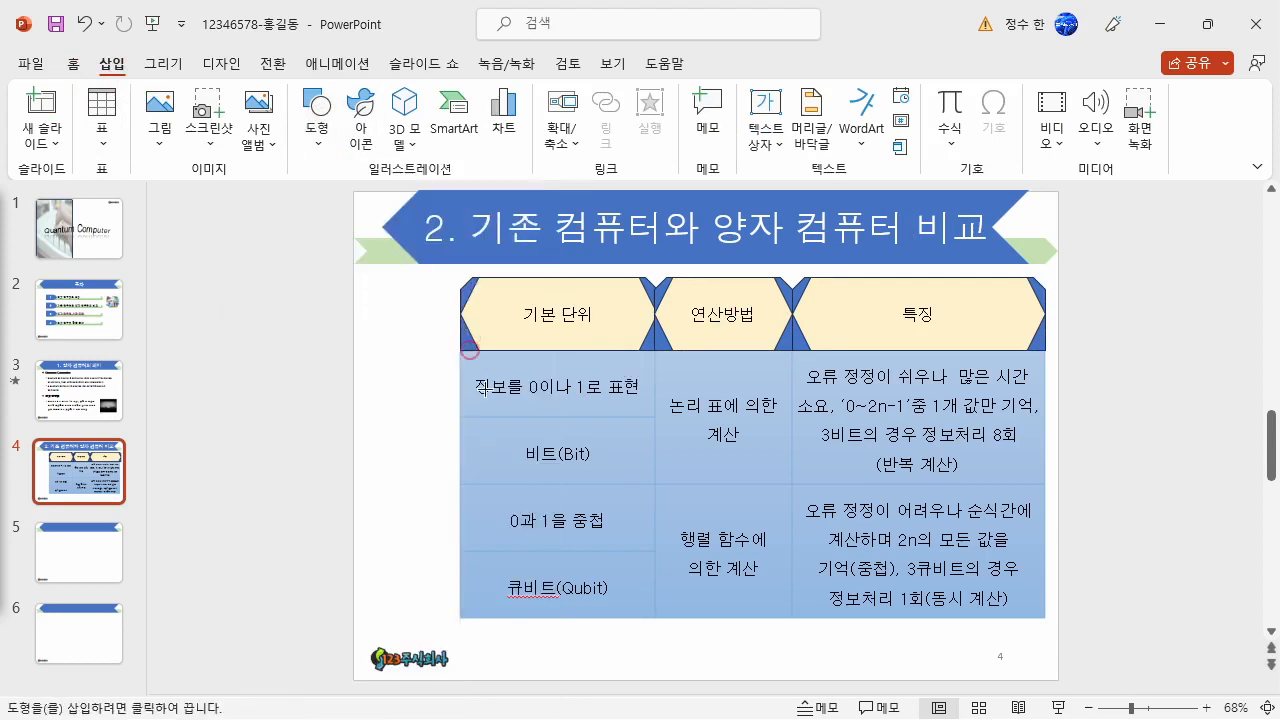
{"action": "left_click_drag", "start_coordinate": [460, 487], "coordinate": [374, 350]}
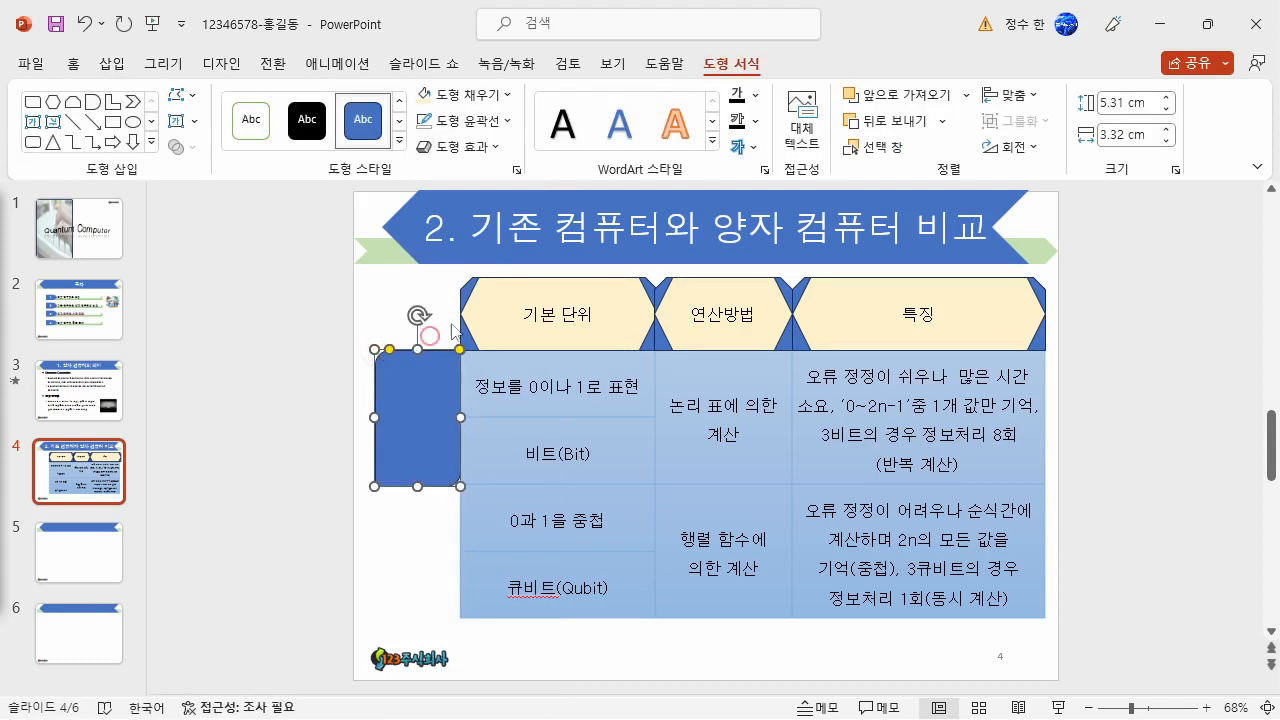
{"action": "left_click", "coordinate": [462, 120]}
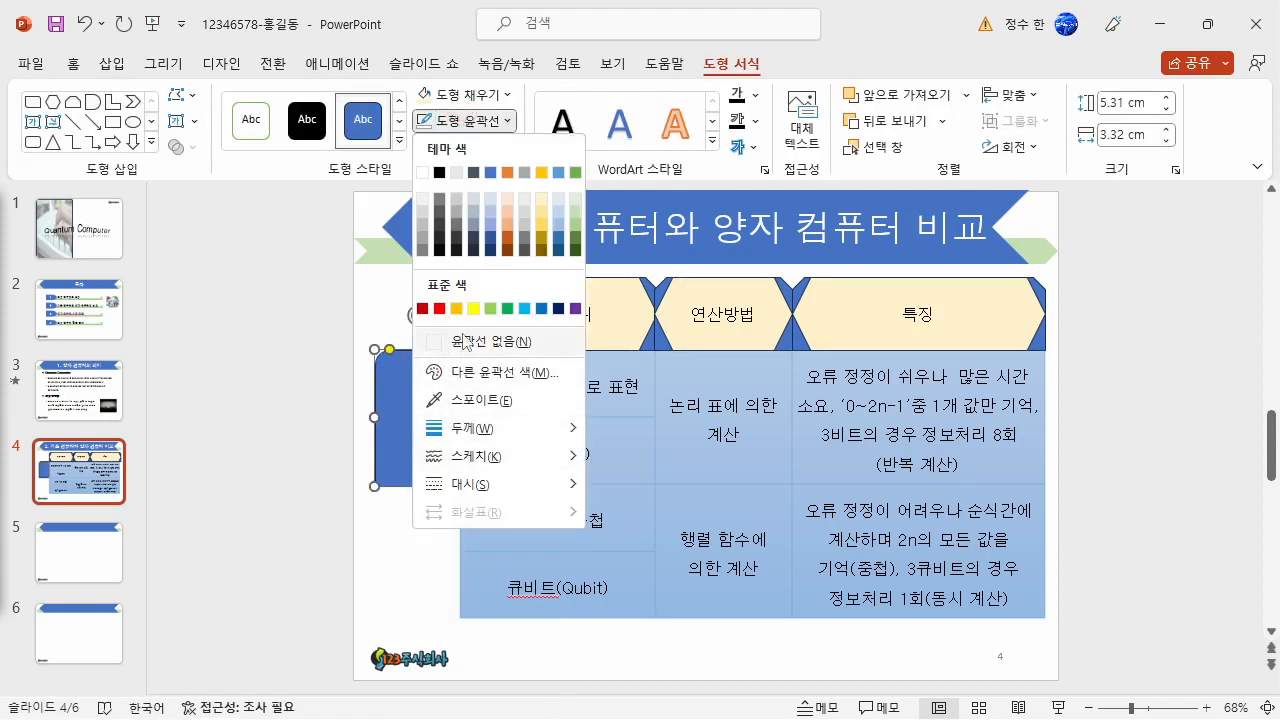
{"action": "left_click", "coordinate": [460, 95]}
{"action": "mouse_move", "coordinate": [490, 430]}
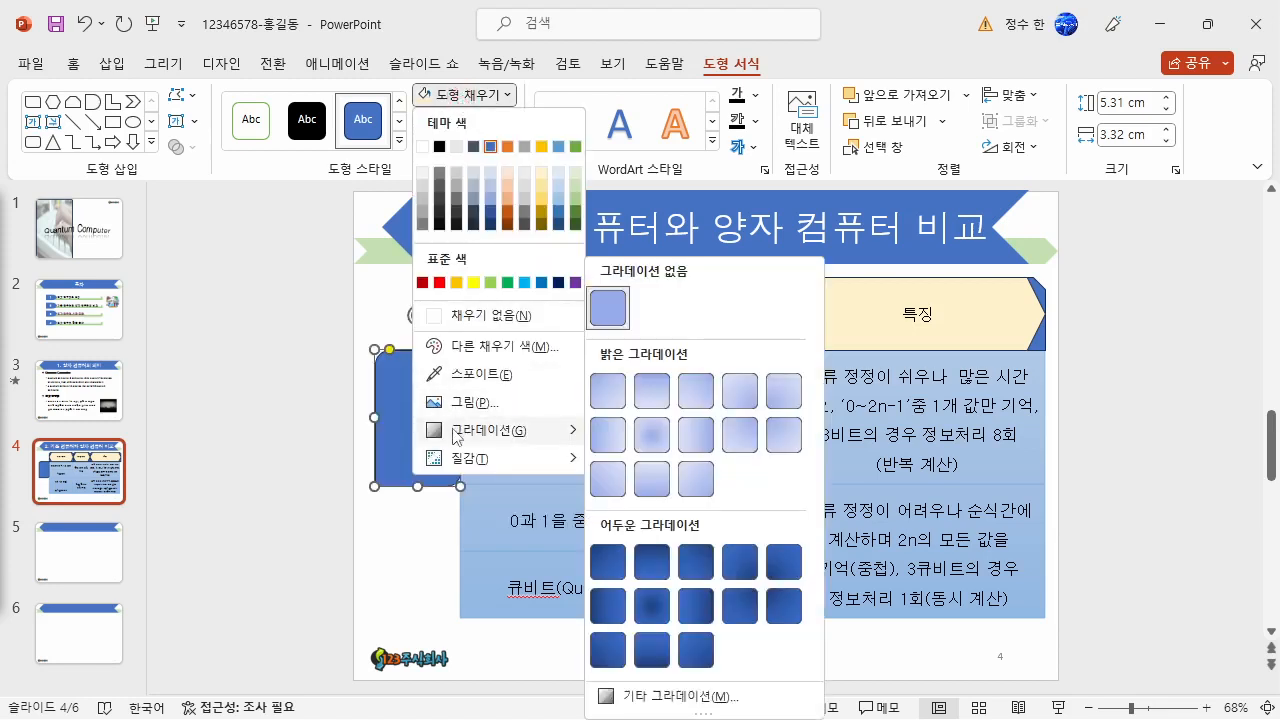
{"action": "left_click", "coordinate": [660, 403]}
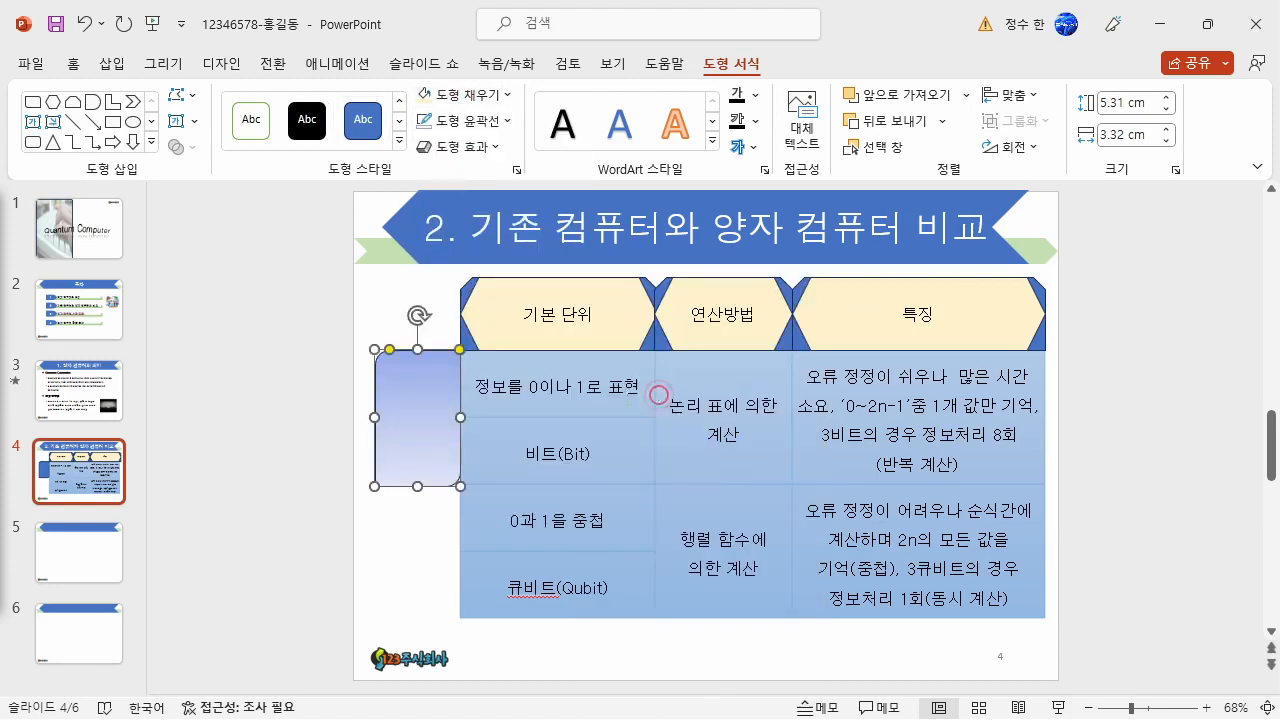
- Set the gradient rectangle's font to 돋움 and place a copy of it directly below, beside the lower table rows
{"action": "left_click", "coordinate": [73, 63]}
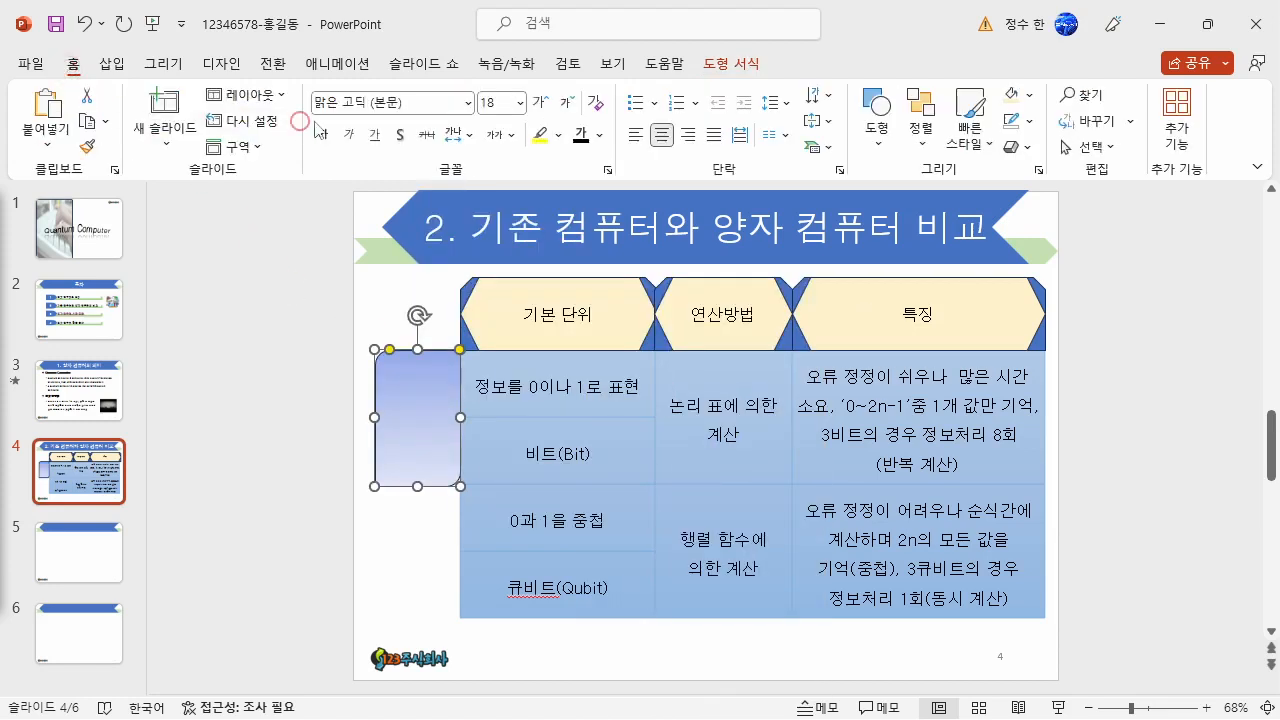
{"action": "left_click", "coordinate": [390, 104]}
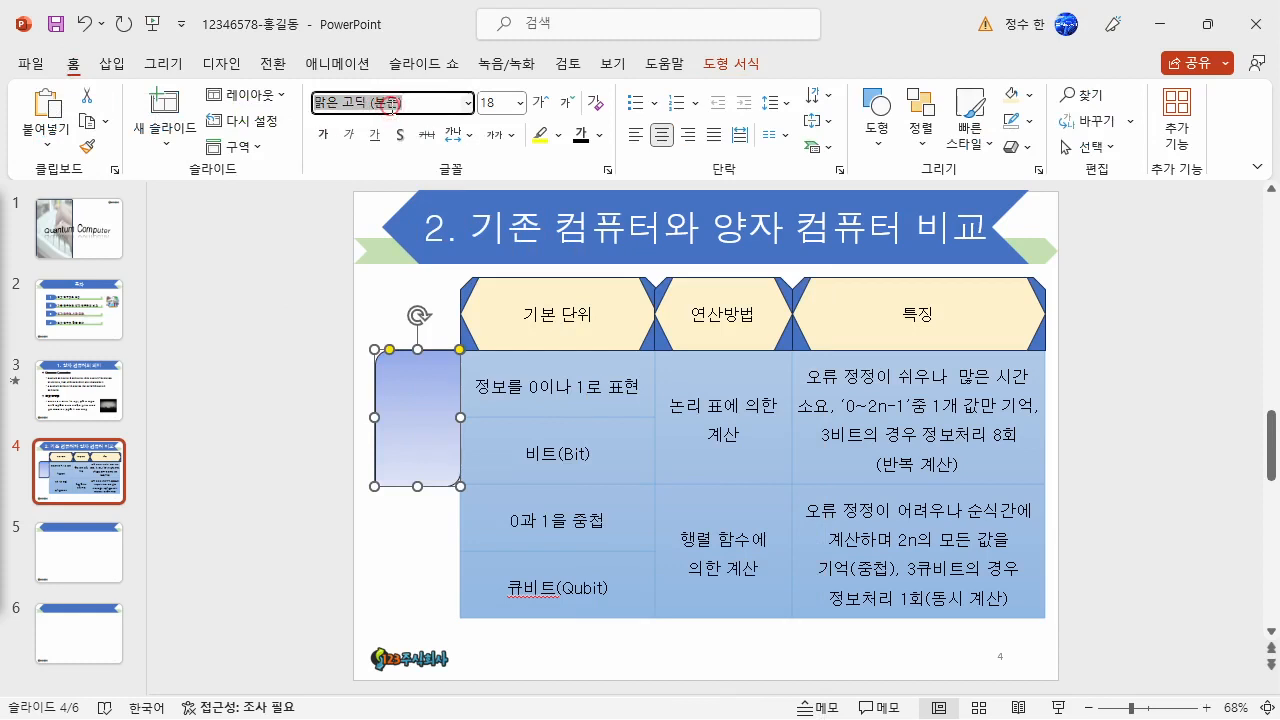
{"action": "type", "text": "돋움"}
{"action": "key", "text": "Return"}
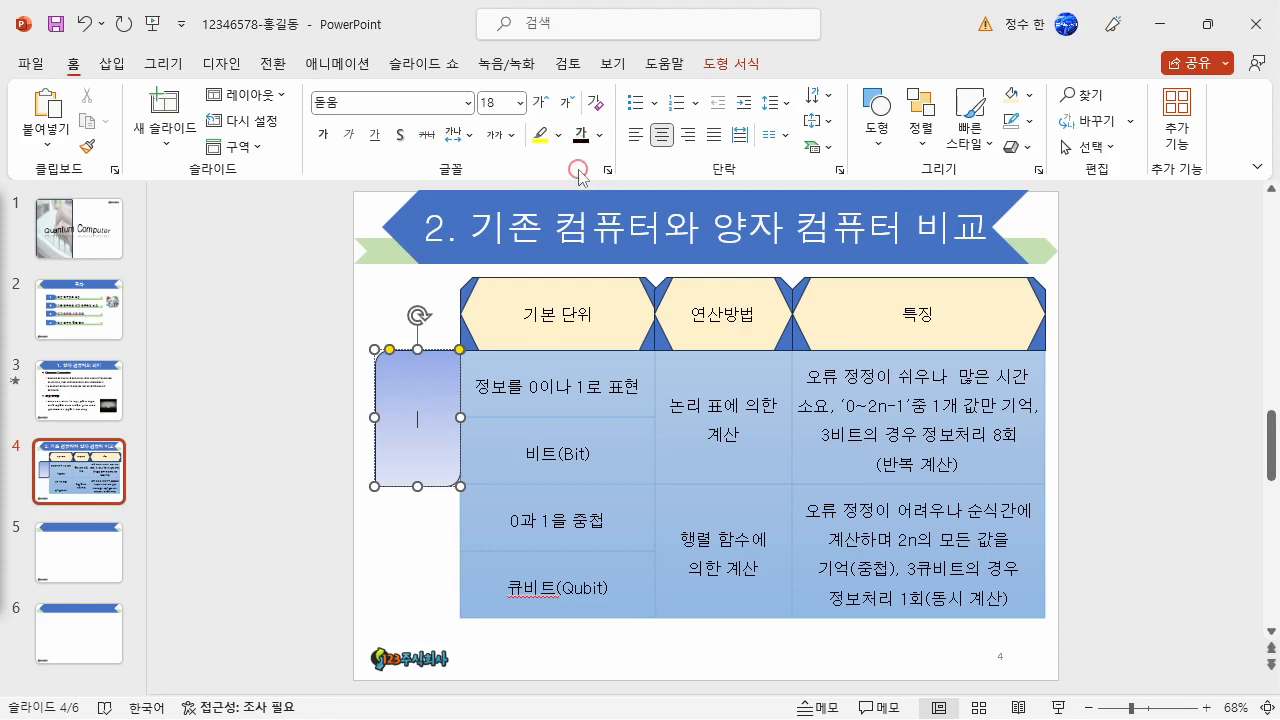
{"action": "left_click", "coordinate": [219, 496]}
{"action": "left_click", "coordinate": [416, 432]}
{"action": "left_click_drag", "start_coordinate": [444, 420], "coordinate": [443, 556]}
- Label the upper gradient rectangle 기존 컴퓨터 and the lower one 양자 컴퓨터, each split over two lines
{"action": "left_click", "coordinate": [449, 457]}
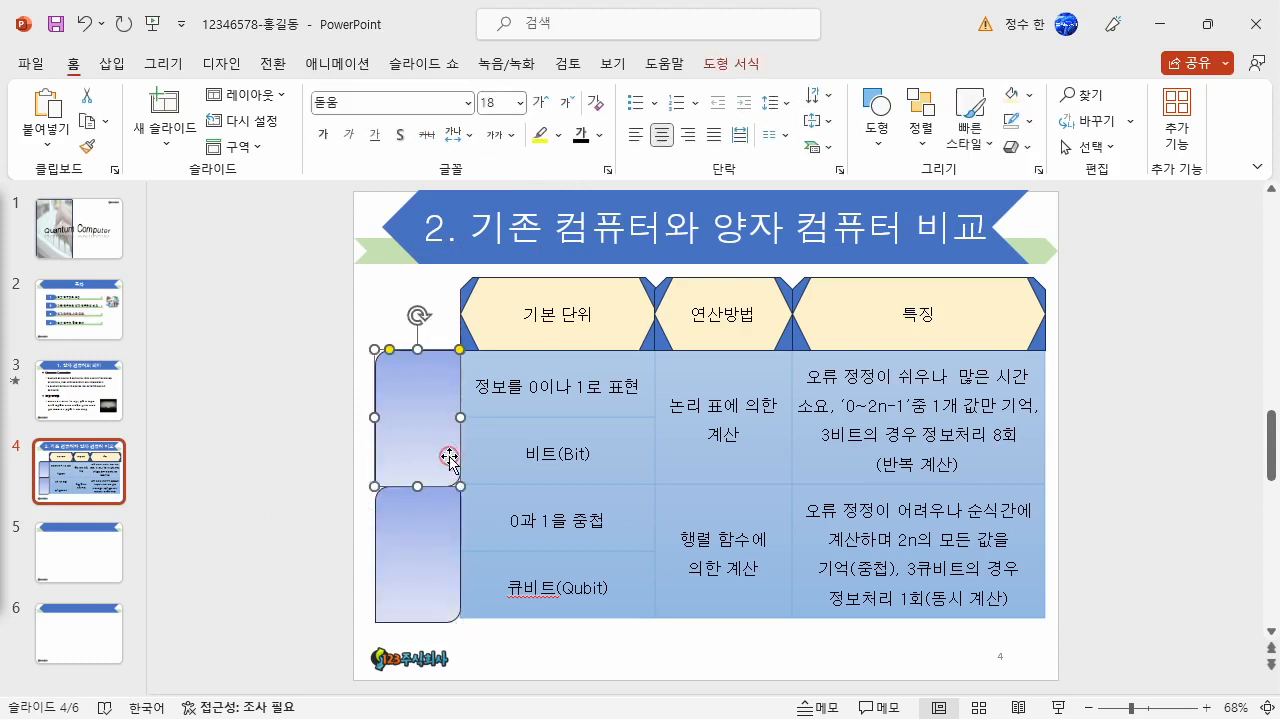
{"action": "type", "text": "기존 컴퓨터"}
{"action": "left_click", "coordinate": [449, 550]}
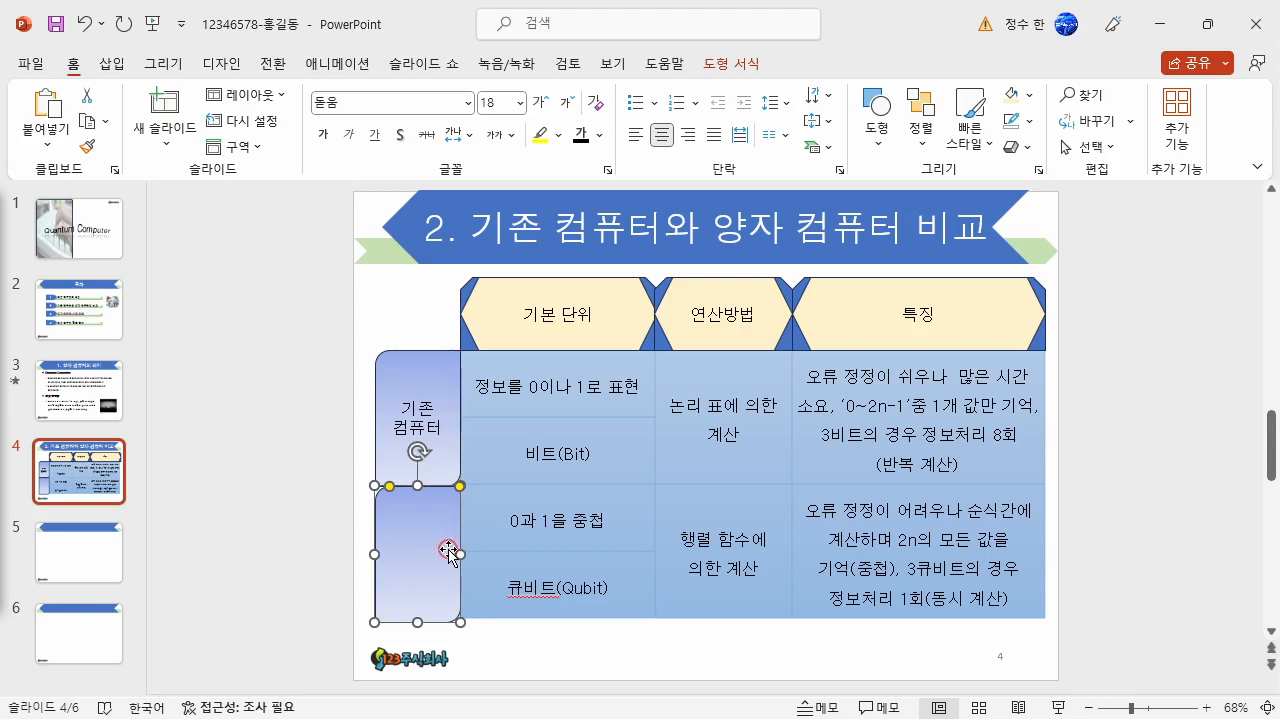
{"action": "type", "text": "양자"}
{"action": "key", "text": "Return"}
{"action": "type", "text": "컴퓨터"}
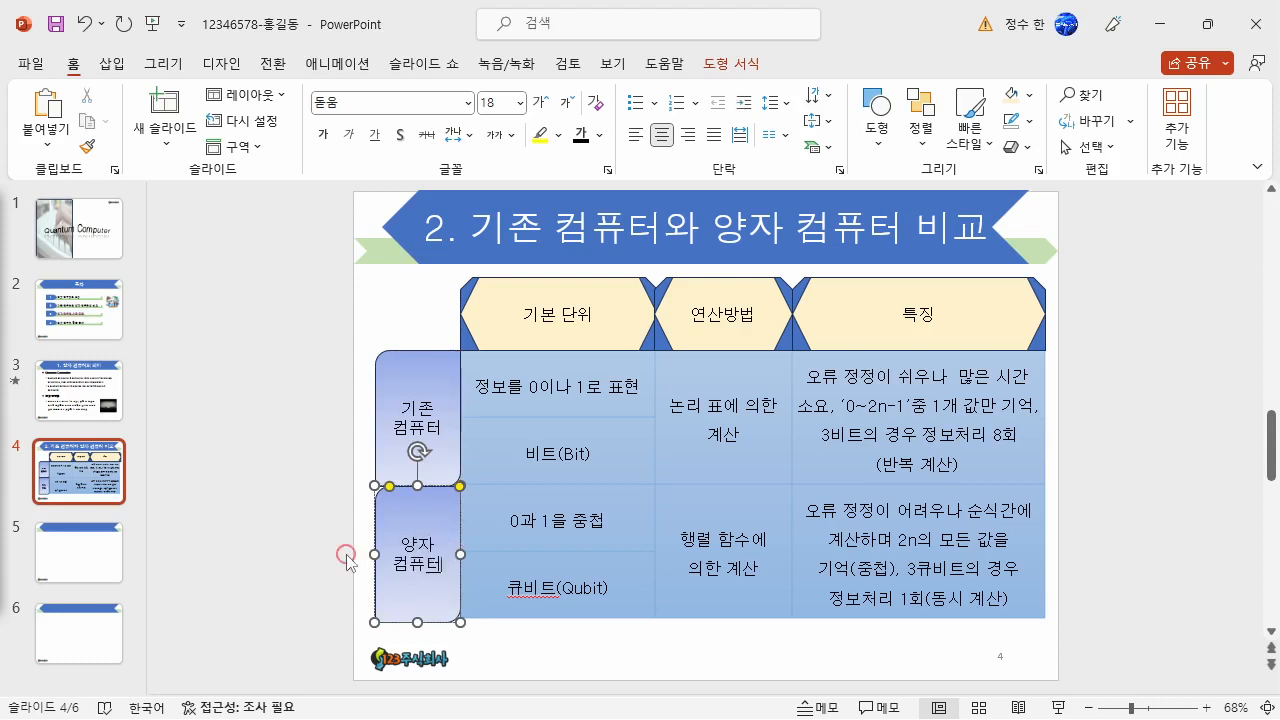
{"action": "left_click", "coordinate": [297, 517]}
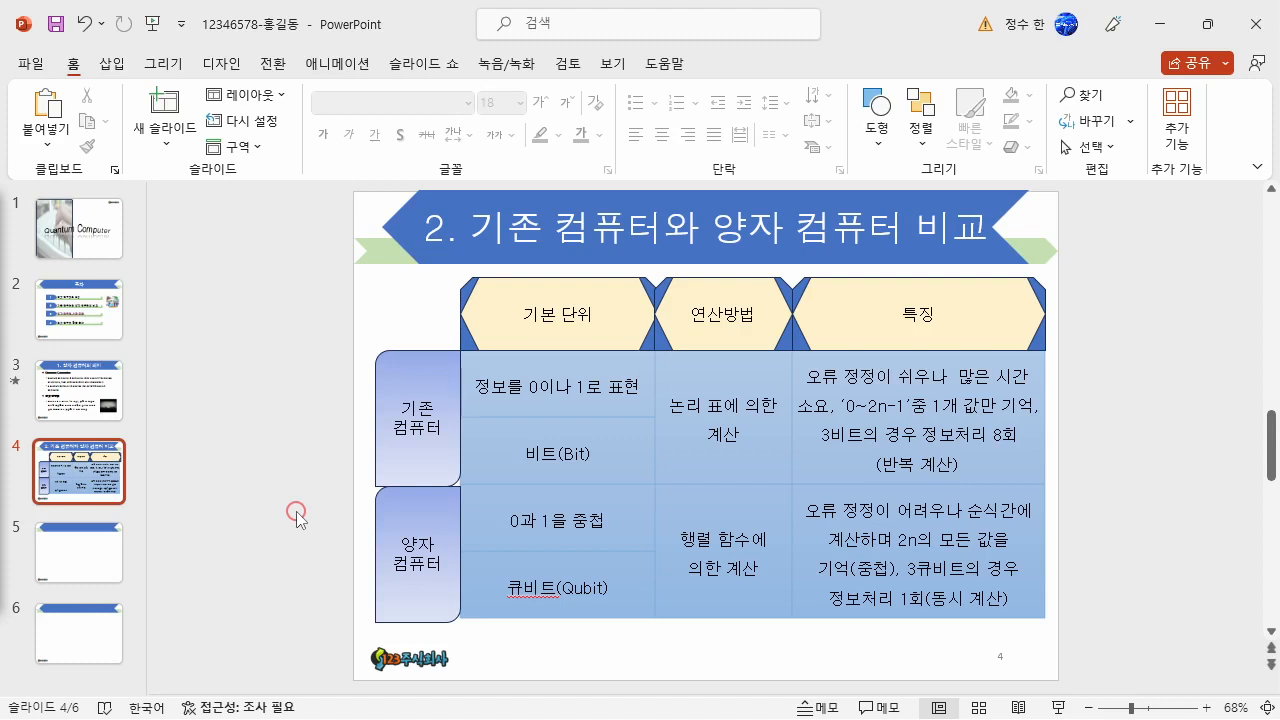
- Go to slide 5 and enter the title "3. 양자 컴퓨팅 시장 전망"
{"action": "key", "text": "Page_Down"}
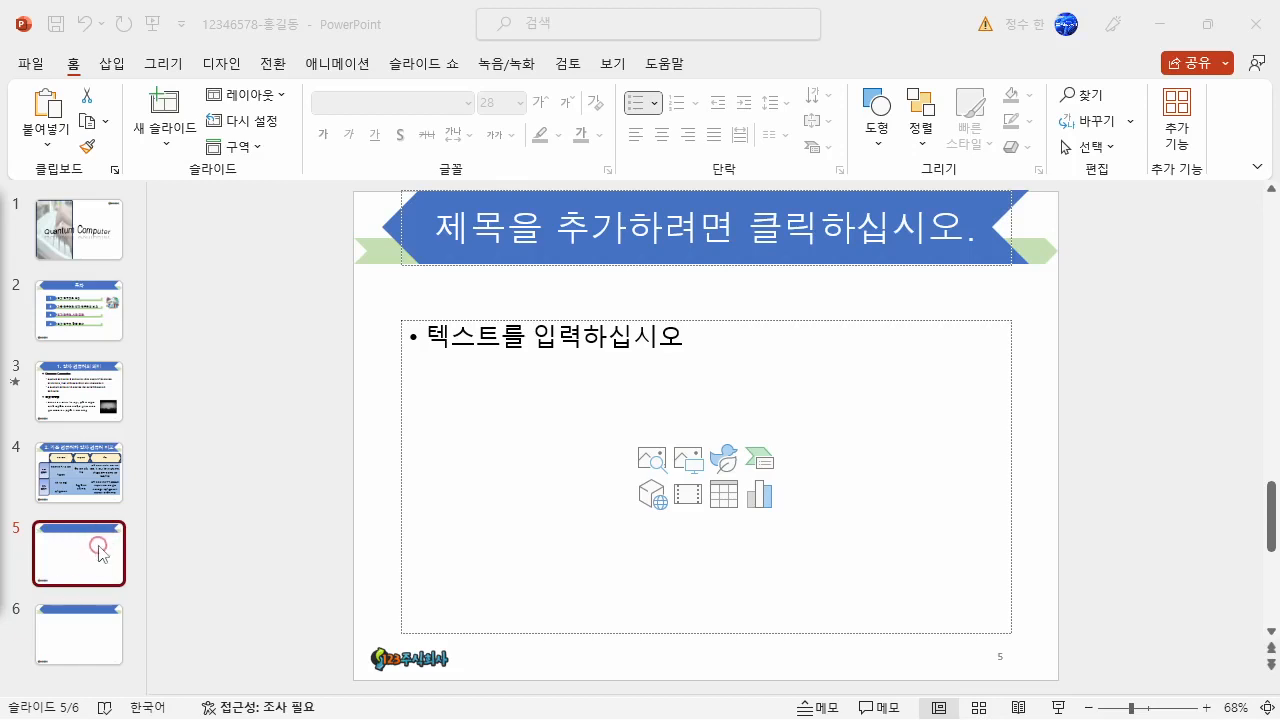
{"action": "left_click", "coordinate": [543, 237]}
{"action": "type", "text": "3. 양자 컴퓨팅 시장 전망"}
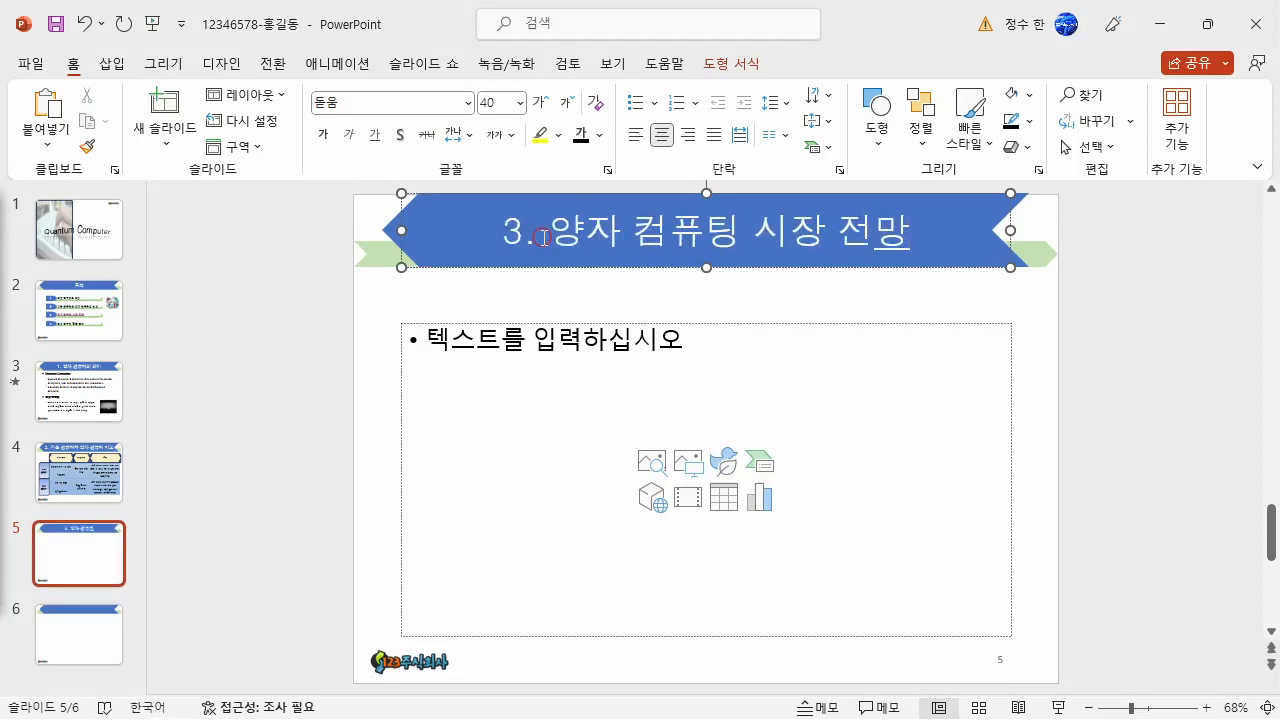
{"action": "key", "text": "alt+Tab"}
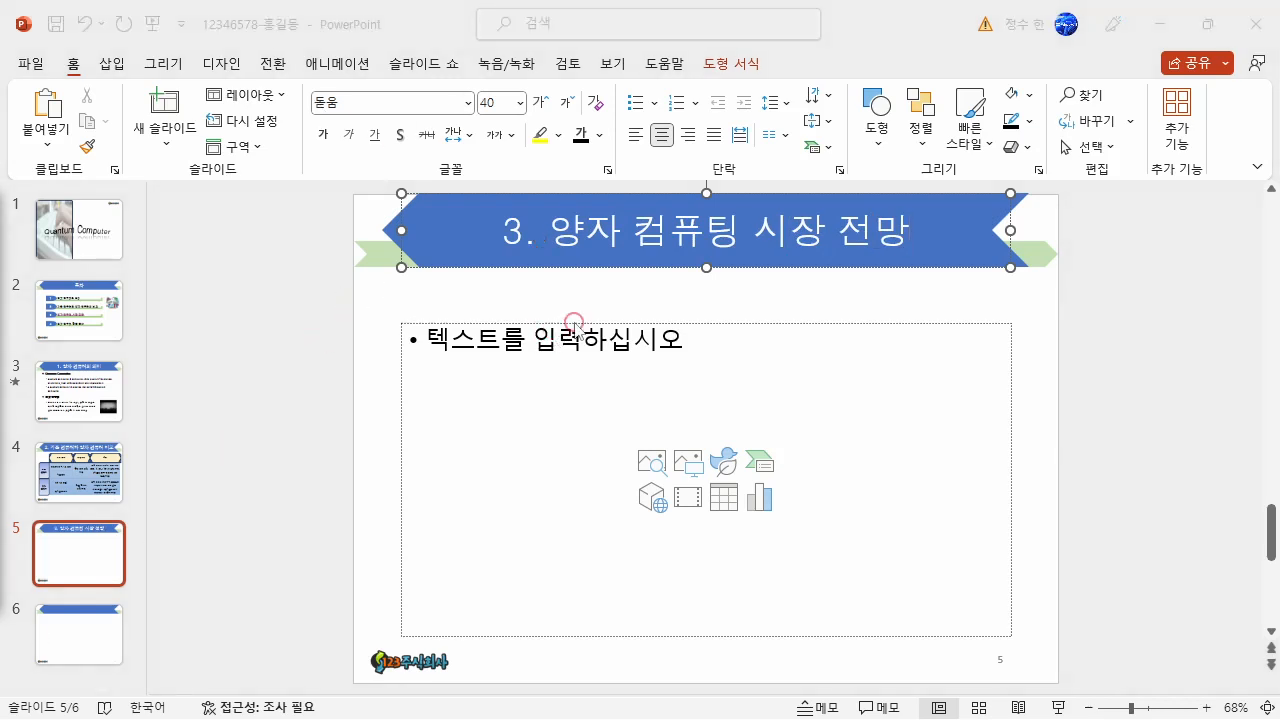
{"action": "key", "text": "alt+Tab"}
- Insert a combo chart in the content placeholder with 계열2 as a line with markers (표식이 있는 꺾은선형) on the secondary axis
{"action": "left_click", "coordinate": [761, 496]}
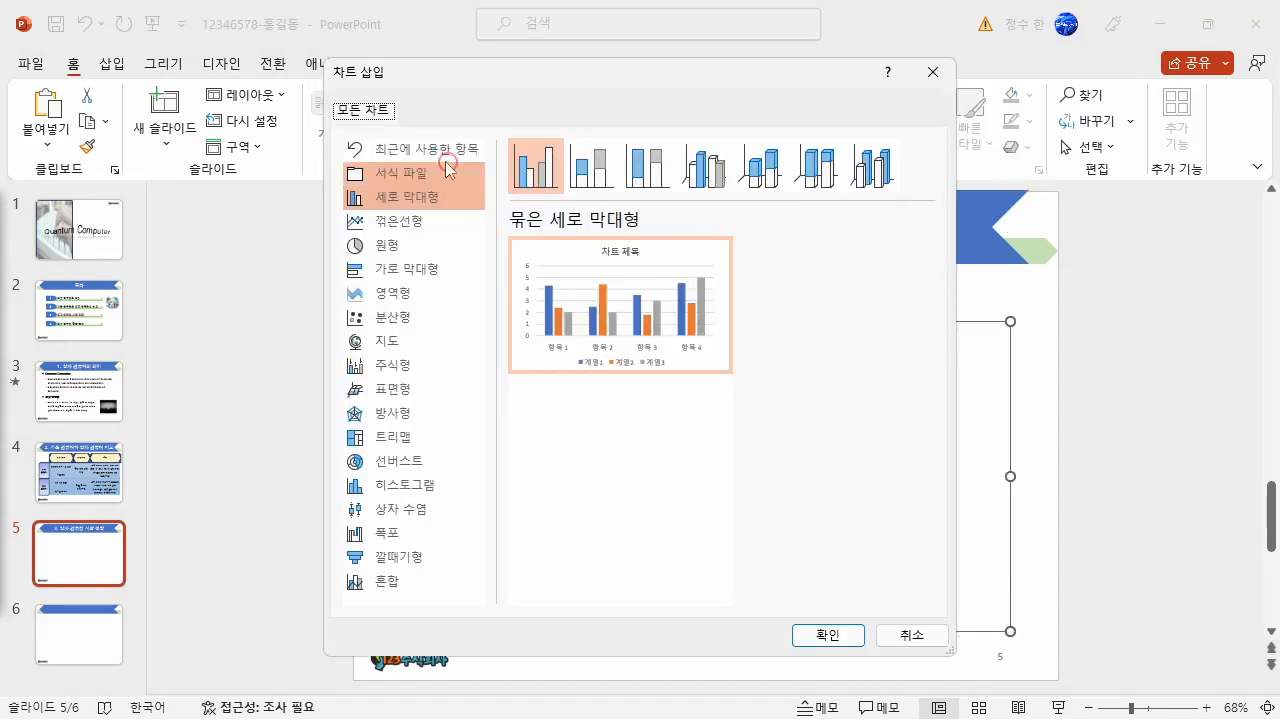
{"action": "left_click", "coordinate": [411, 582]}
{"action": "left_click", "coordinate": [727, 562]}
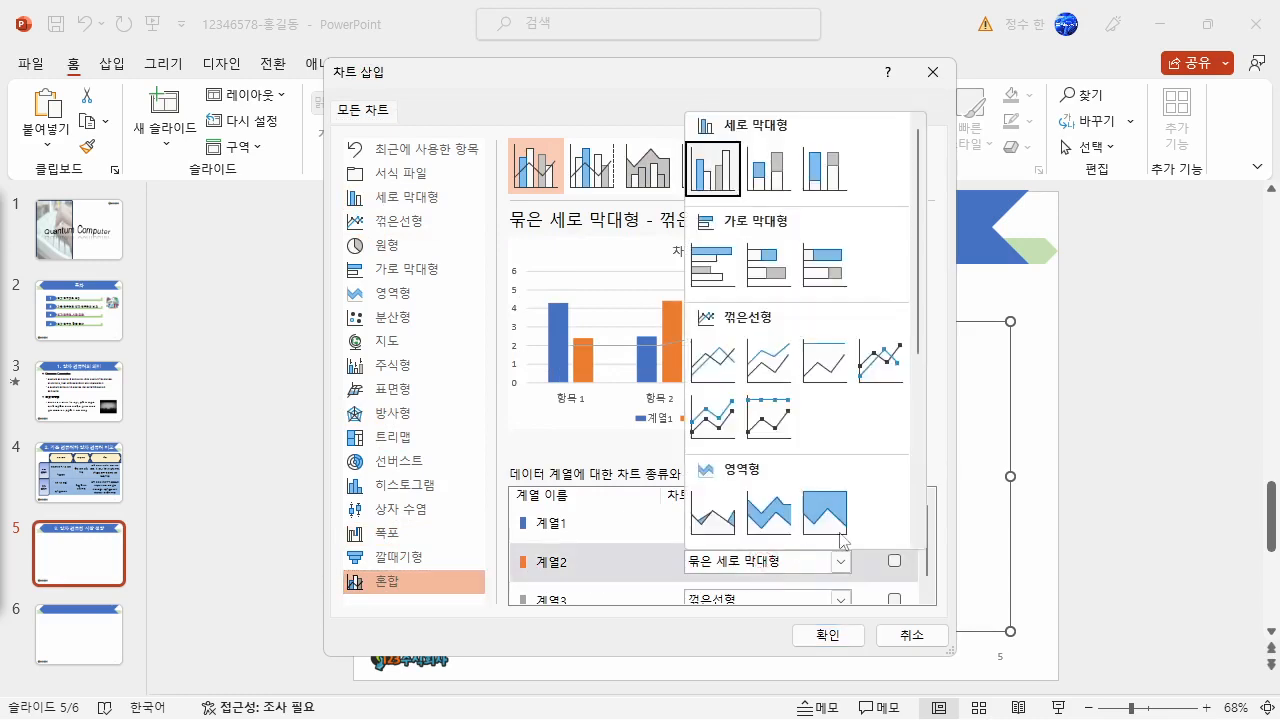
{"action": "left_click", "coordinate": [880, 362]}
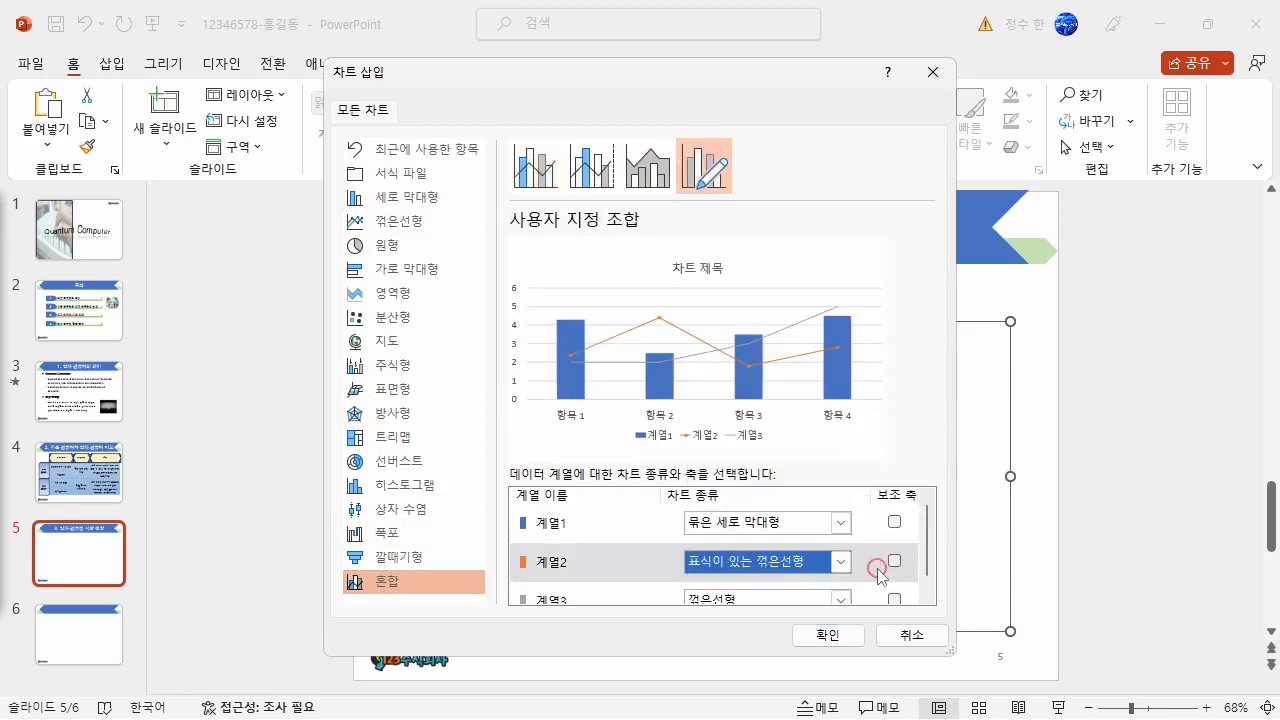
{"action": "left_click", "coordinate": [895, 562]}
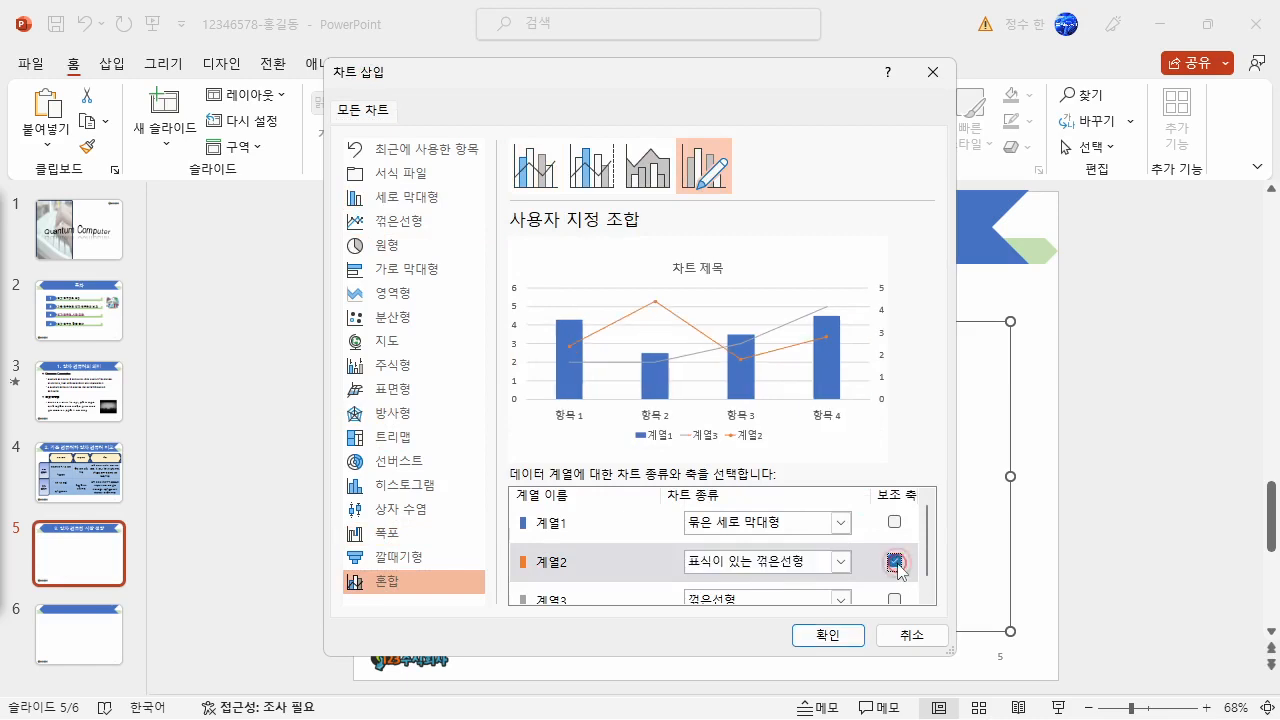
{"action": "left_click", "coordinate": [828, 636]}
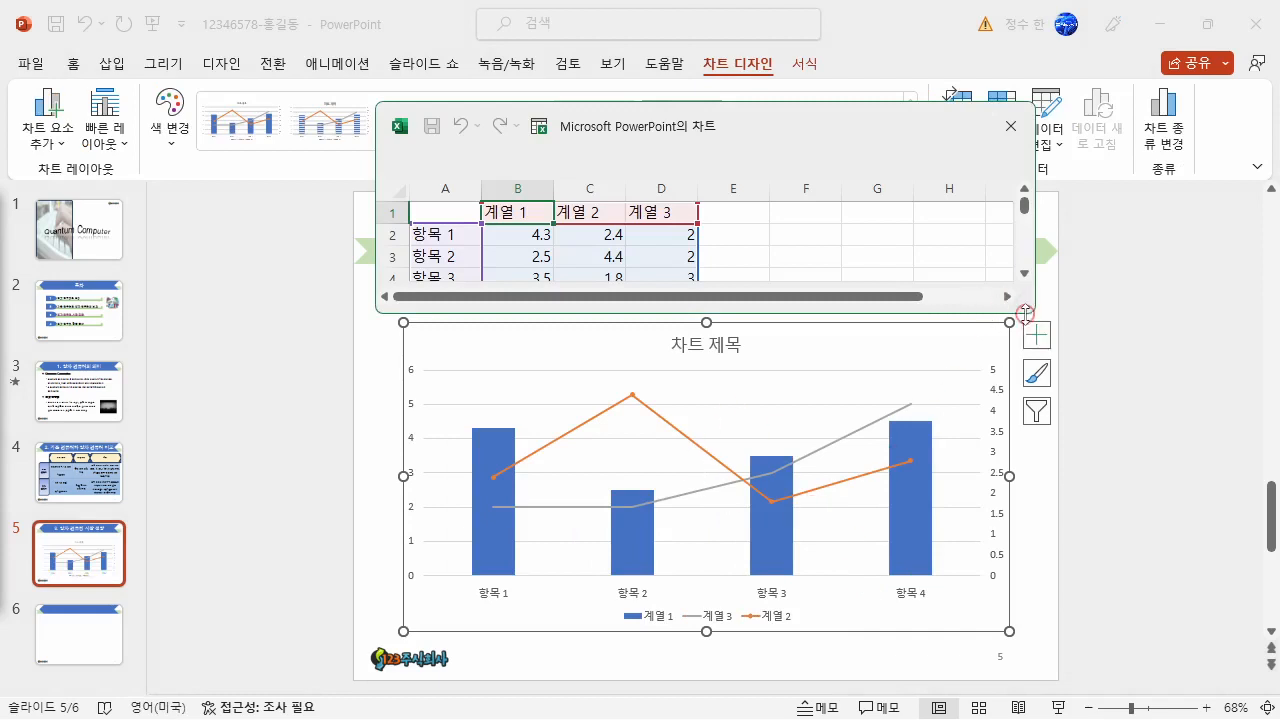
- Enlarge the chart data window and rename the first two series headers to 세계시장 and 국내시장
{"action": "left_click_drag", "start_coordinate": [1032, 316], "coordinate": [1025, 490]}
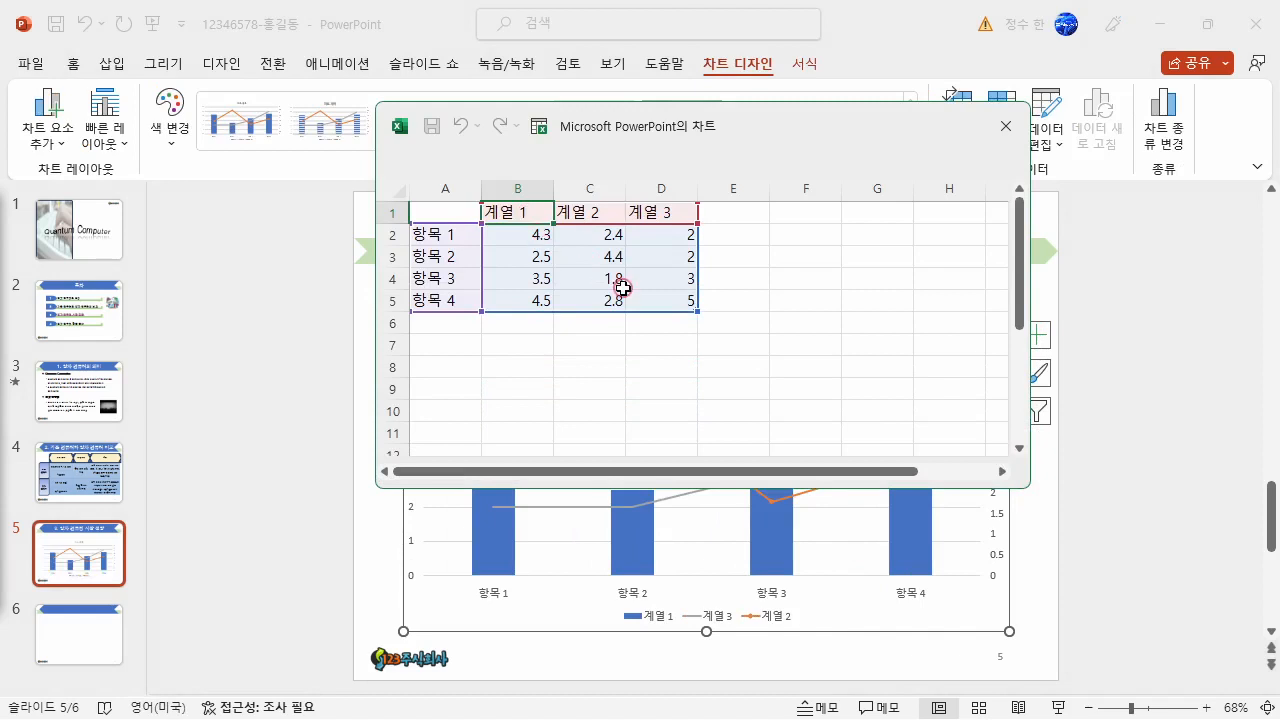
{"action": "key", "text": "BackSpace"}
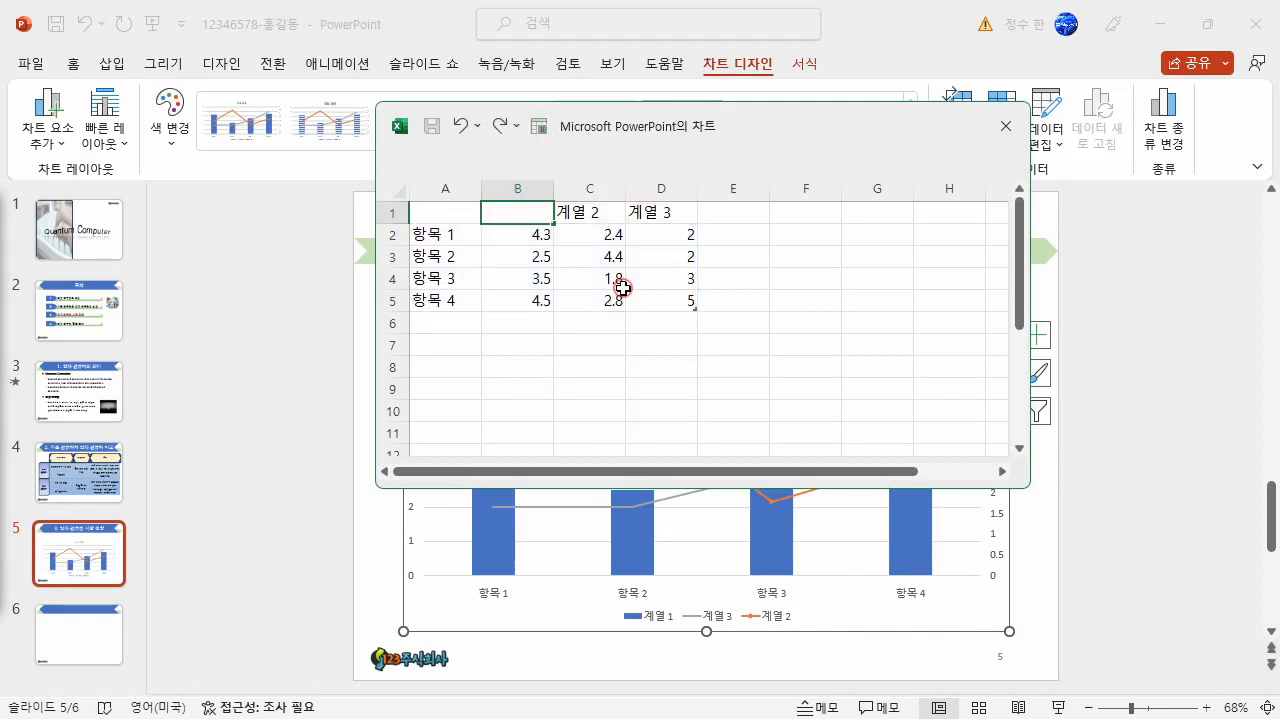
{"action": "type", "text": "세계시자"}
{"action": "key", "text": "Tab"}
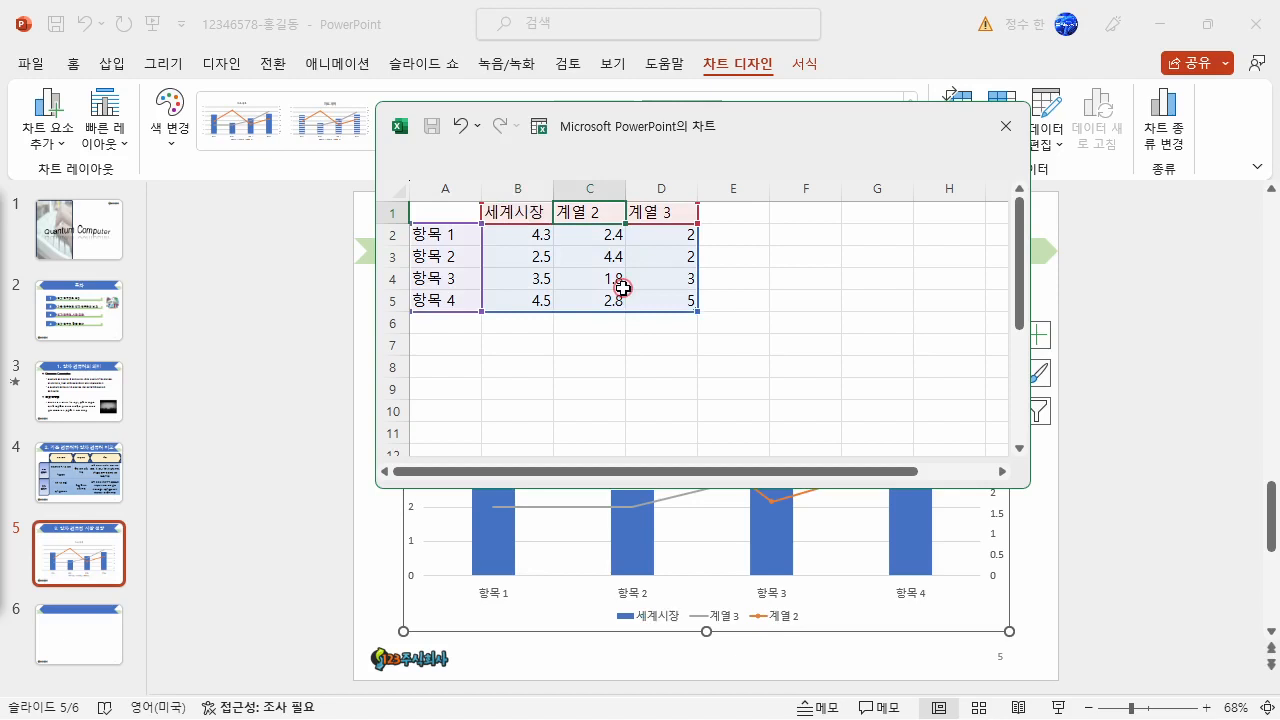
{"action": "type", "text": "국내시장"}
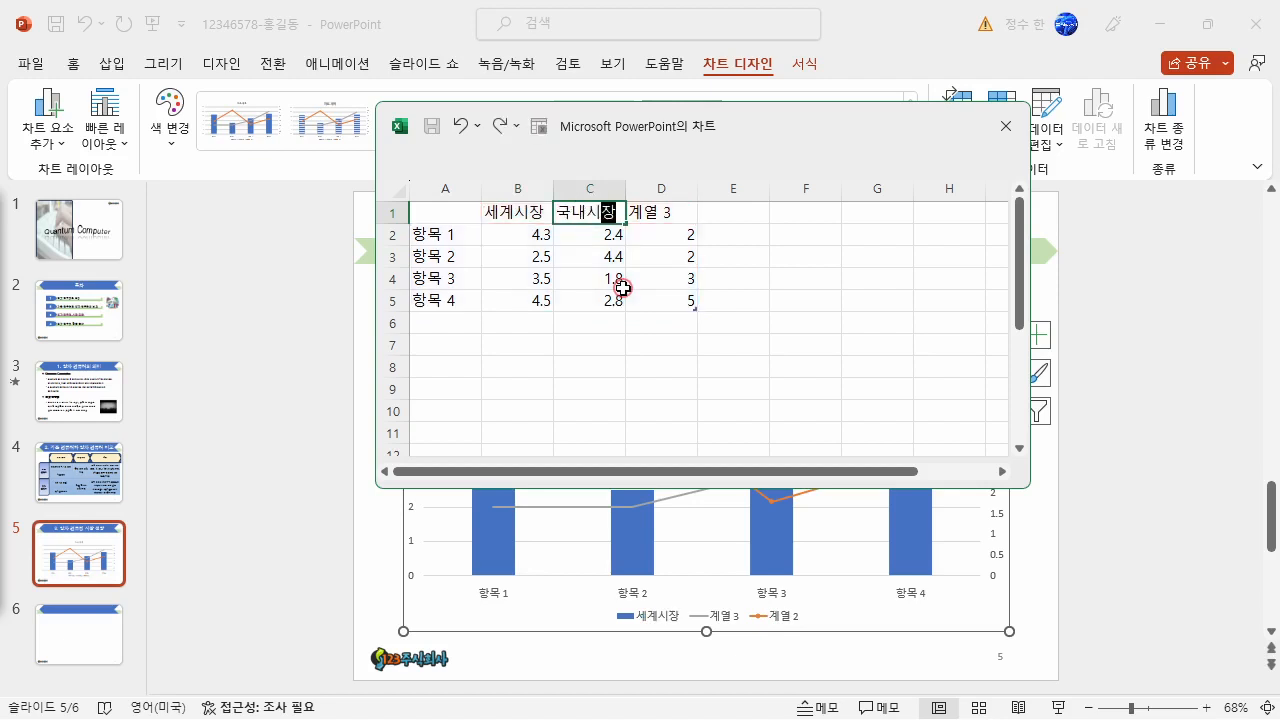
{"action": "key", "text": "Return"}
{"action": "key", "text": "Up"}
{"action": "key", "text": "Left"}
{"action": "key", "text": "Right"}
{"action": "key", "text": "Left"}
{"action": "key", "text": "Right"}
{"action": "key", "text": "Left"}
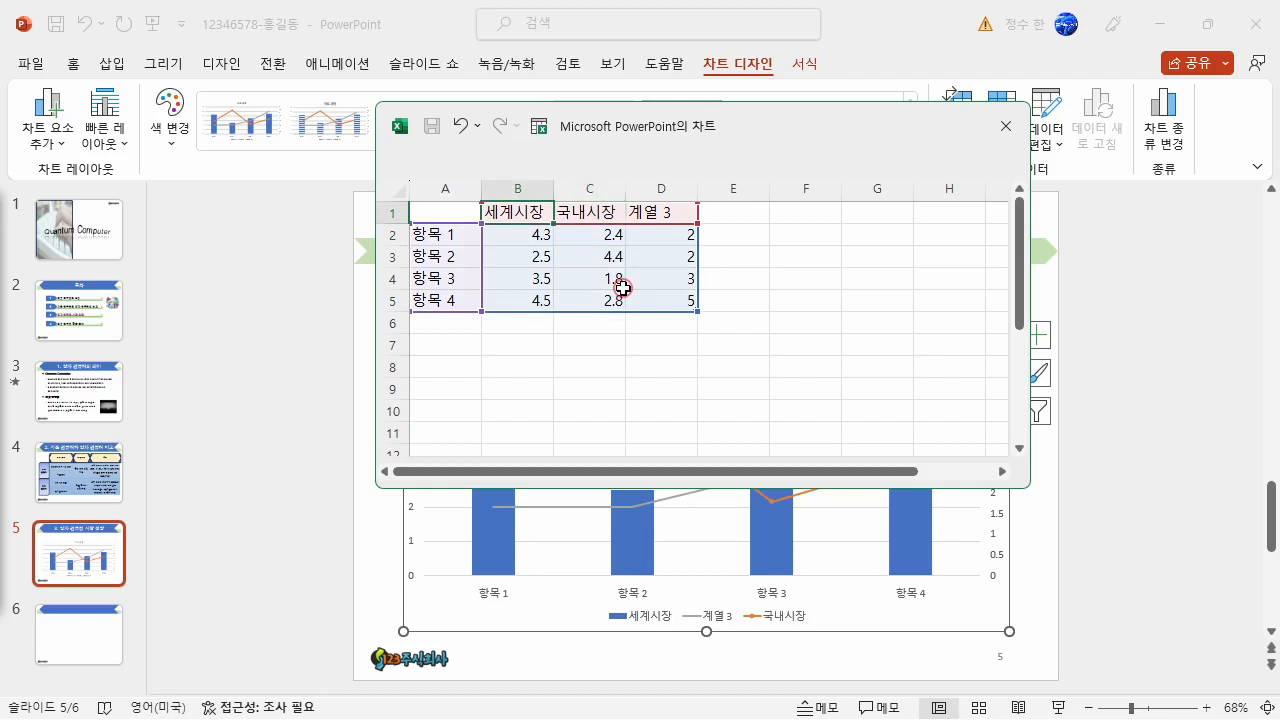
- Enter the category labels 2016년, 2017년, 2018년, 2019년 and 2020년 in cells A2 to A6 of the chart data
{"action": "key", "text": "Down"}
{"action": "key", "text": "Left"}
{"action": "type", "text": "2"}
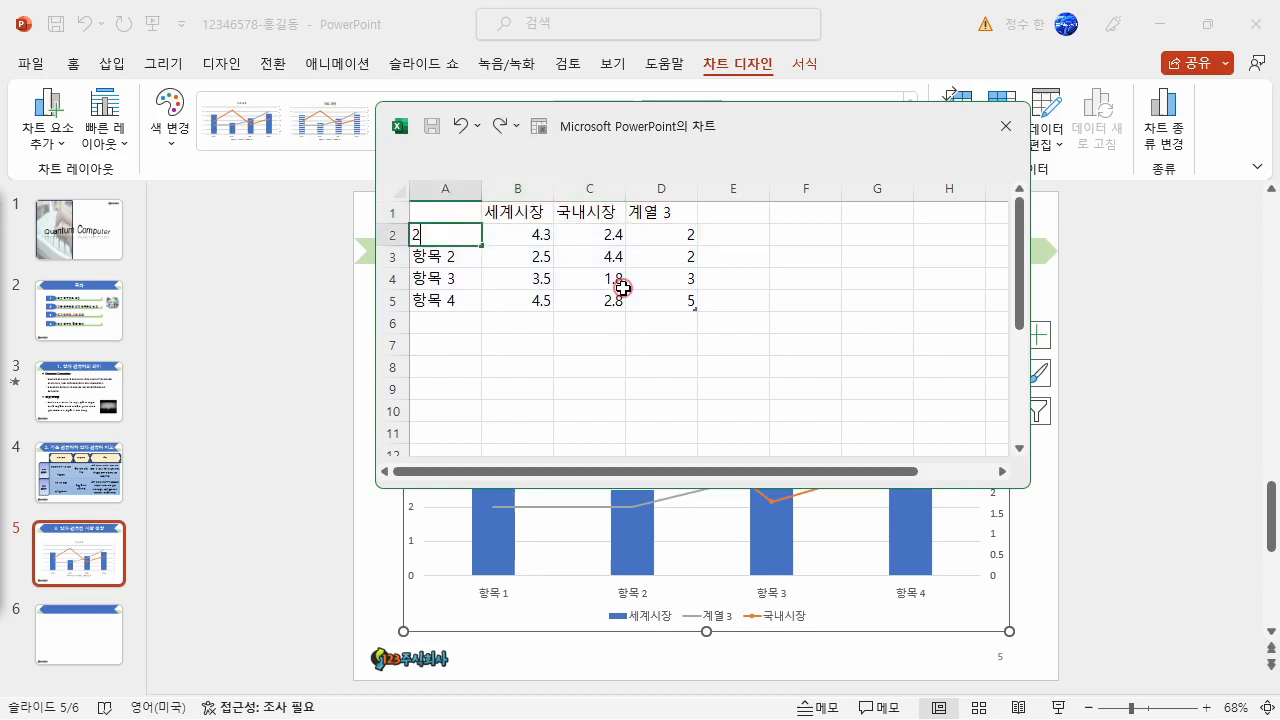
{"action": "type", "text": "016년"}
{"action": "key", "text": "Return"}
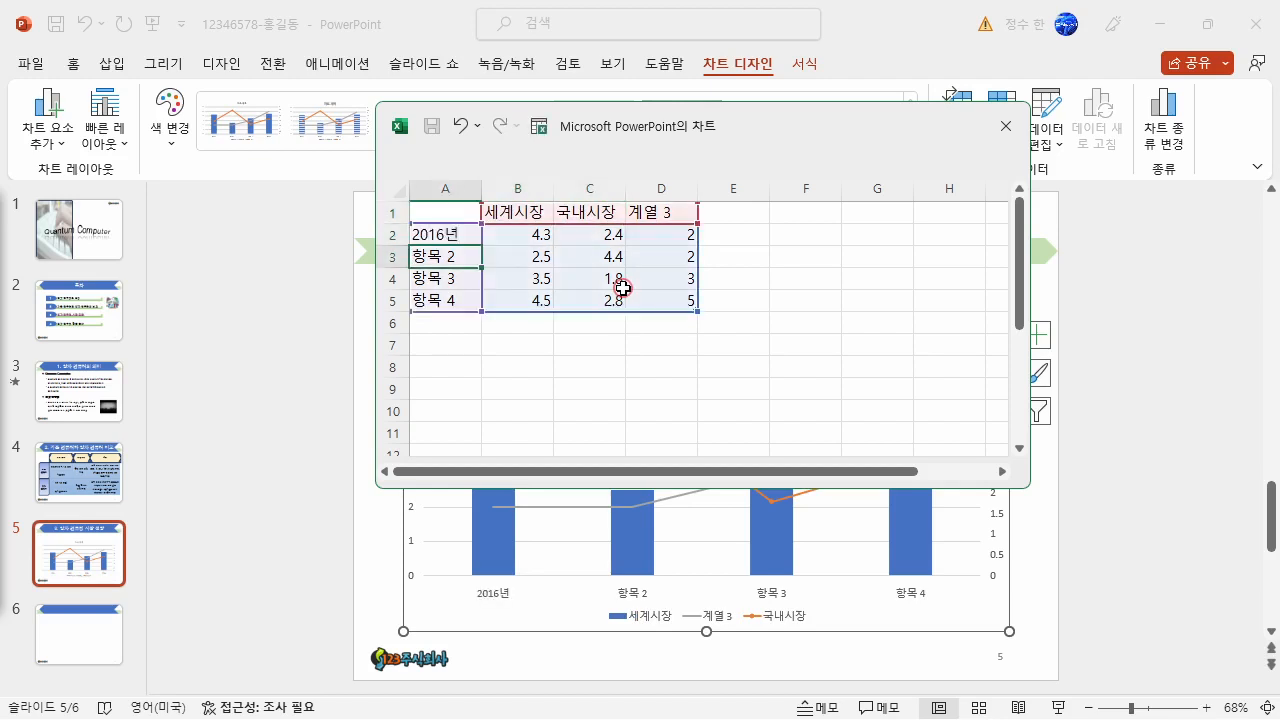
{"action": "type", "text": "2017년"}
{"action": "key", "text": "Return"}
{"action": "type", "text": "201"}
{"action": "type", "text": "8년"}
{"action": "key", "text": "Return"}
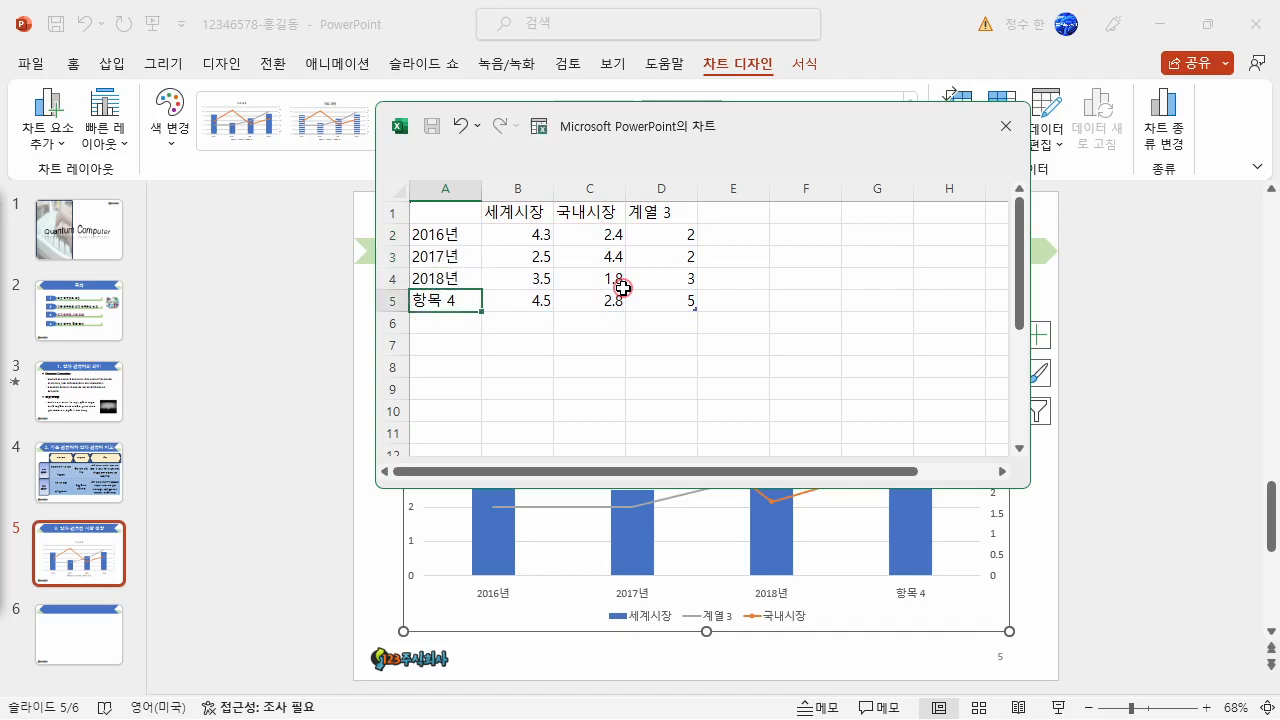
{"action": "type", "text": "2019년"}
{"action": "key", "text": "Return"}
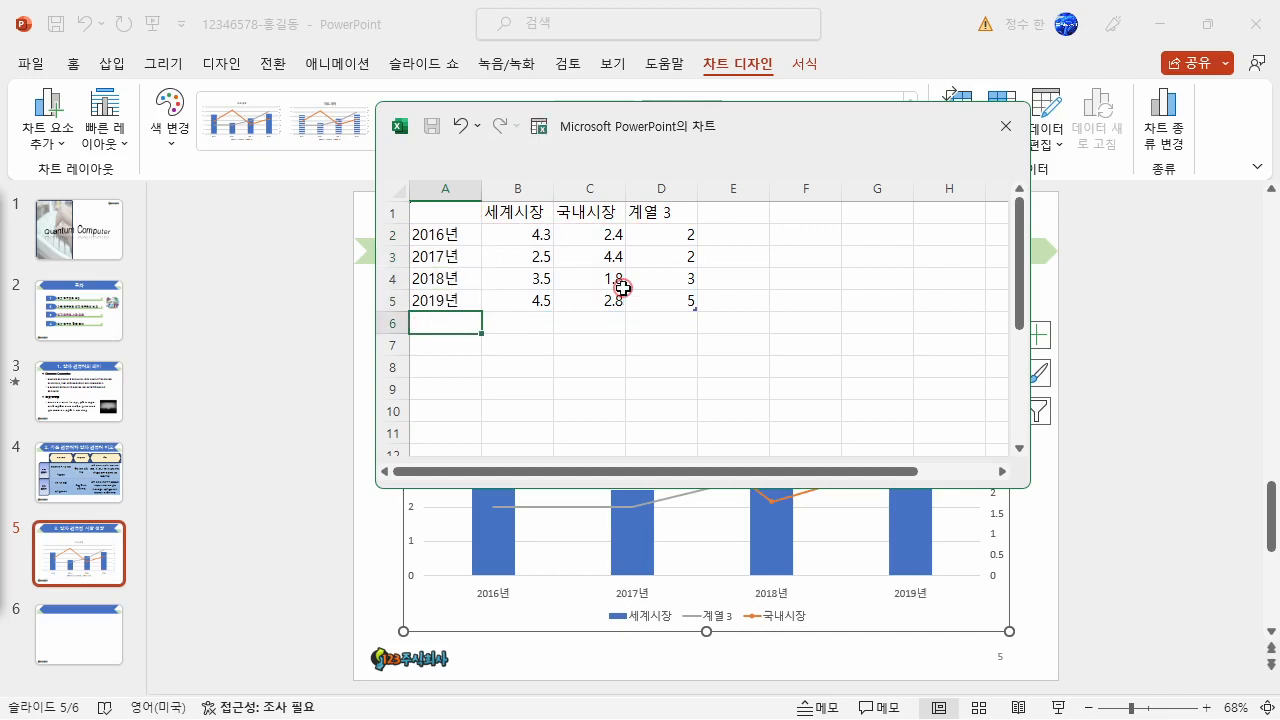
{"action": "type", "text": "2020년"}
{"action": "key", "text": "Return"}
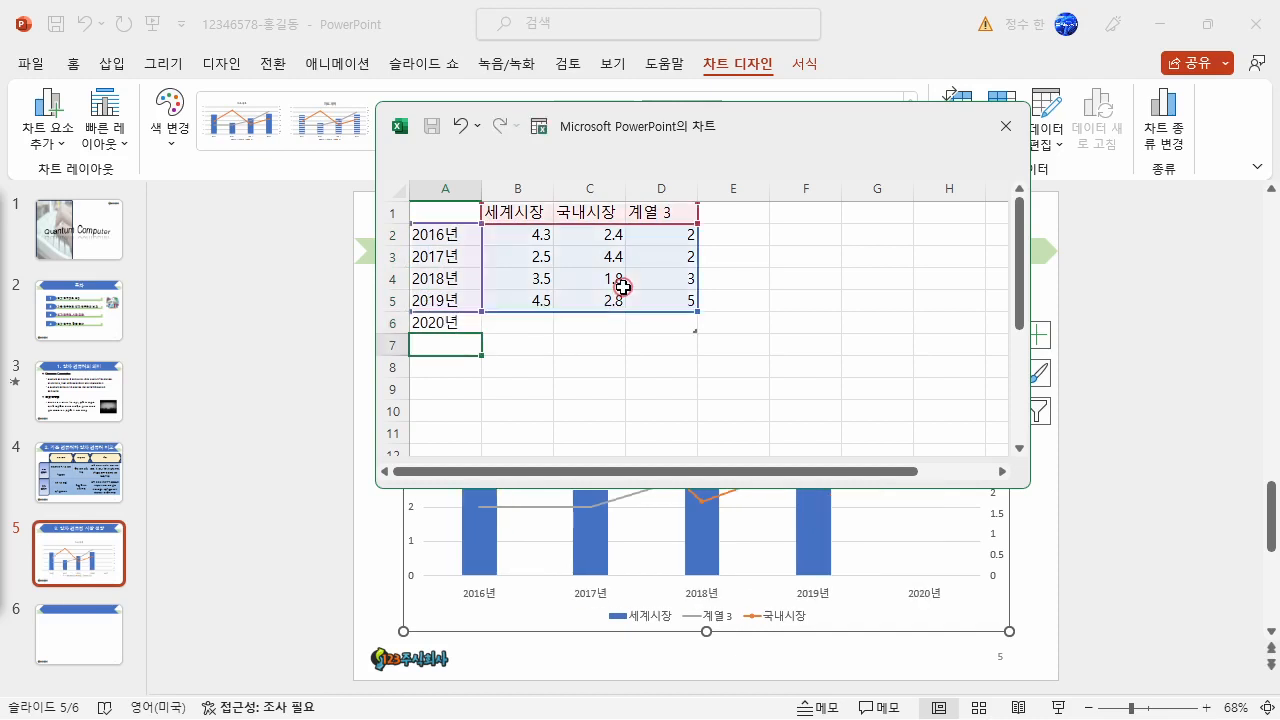
- Shrink the chart's data range to leave out 계열 3 and clear the sample values in B2:C6
{"action": "left_click", "coordinate": [544, 300]}
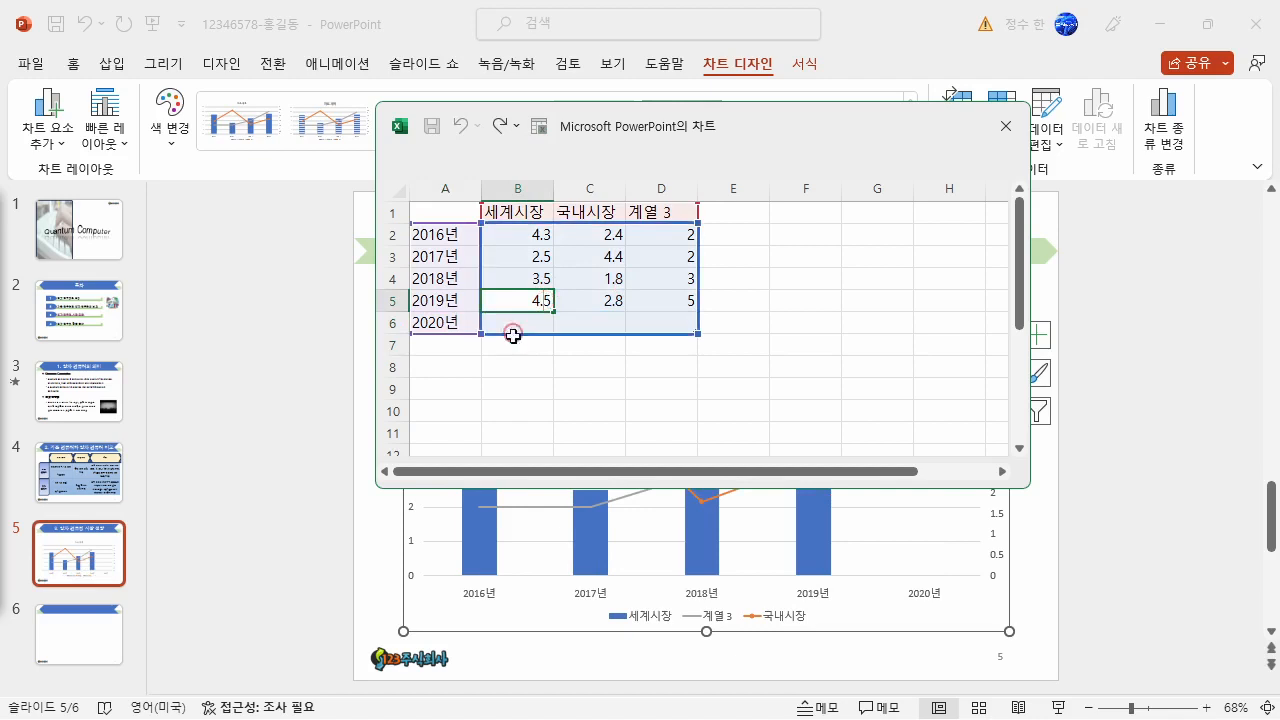
{"action": "left_click", "coordinate": [516, 323]}
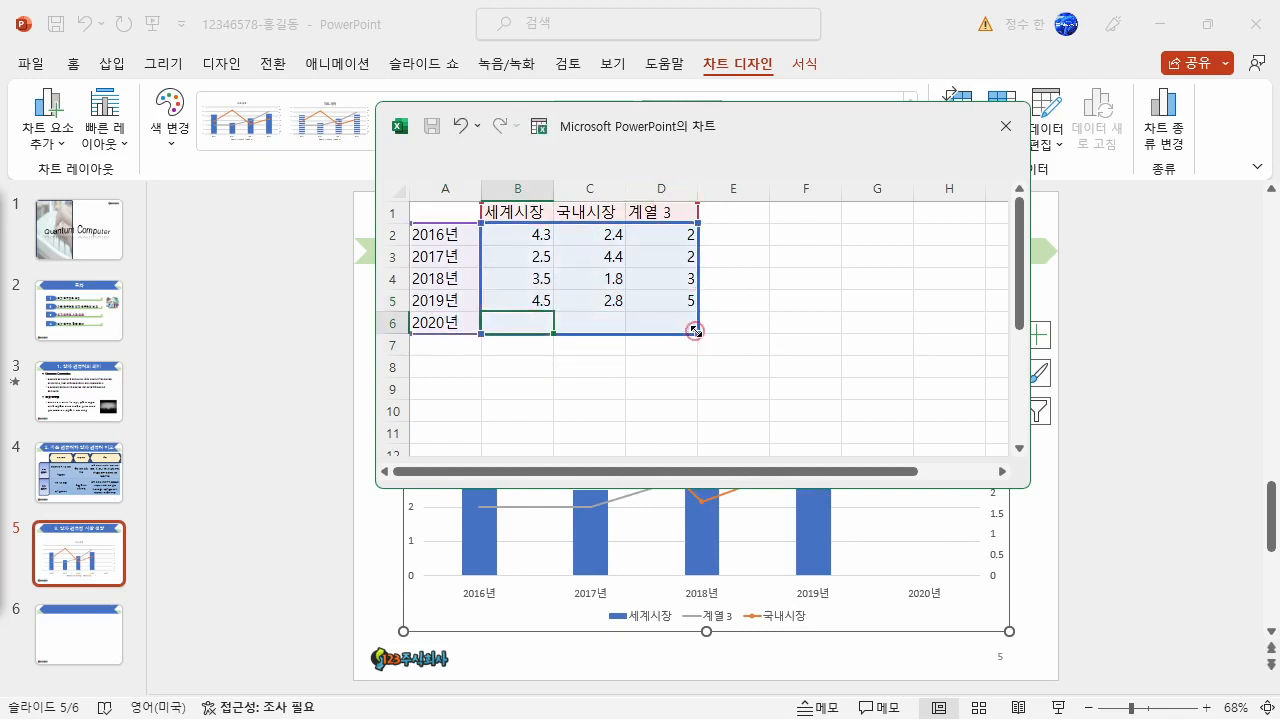
{"action": "left_click_drag", "start_coordinate": [697, 333], "coordinate": [626, 334]}
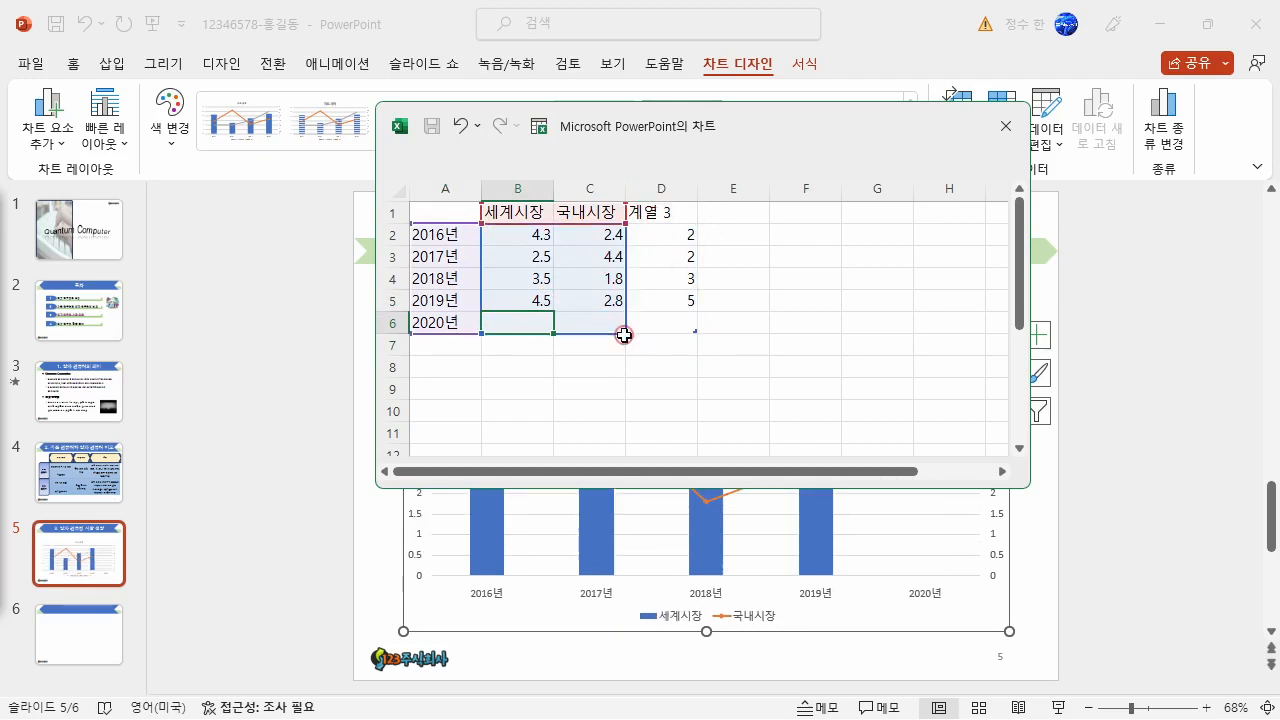
{"action": "left_click", "coordinate": [595, 322]}
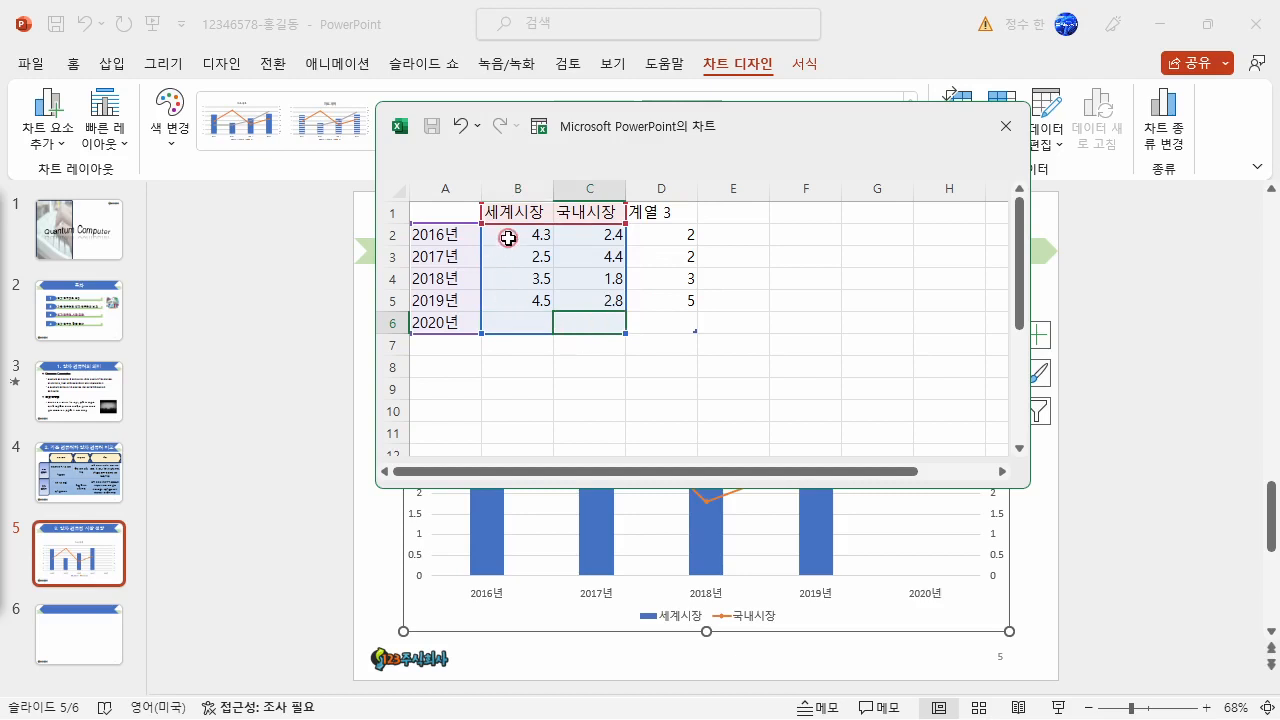
{"action": "left_click_drag", "start_coordinate": [503, 240], "coordinate": [589, 324]}
{"action": "key", "text": "Delete"}
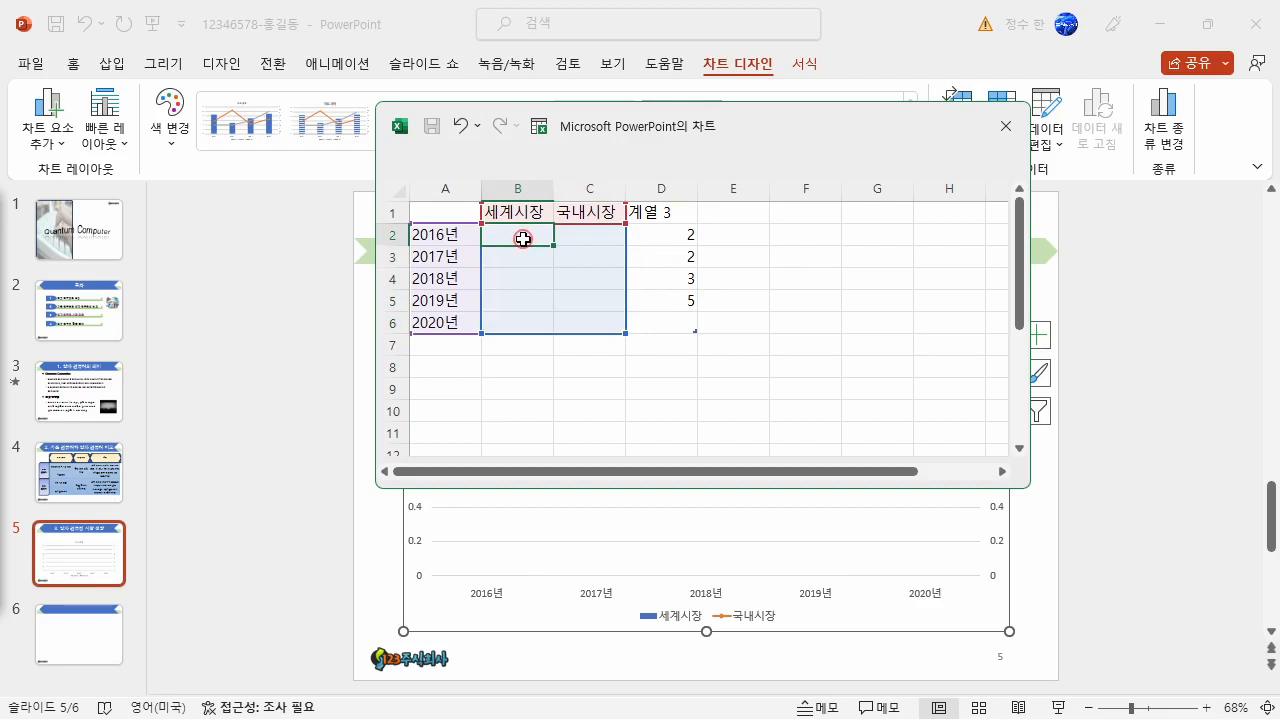
- Enter the 세계시장 values 37000, 41600, 45800, 49500 and 54700 in cells B2 to B6 of the chart data
{"action": "type", "text": "3"}
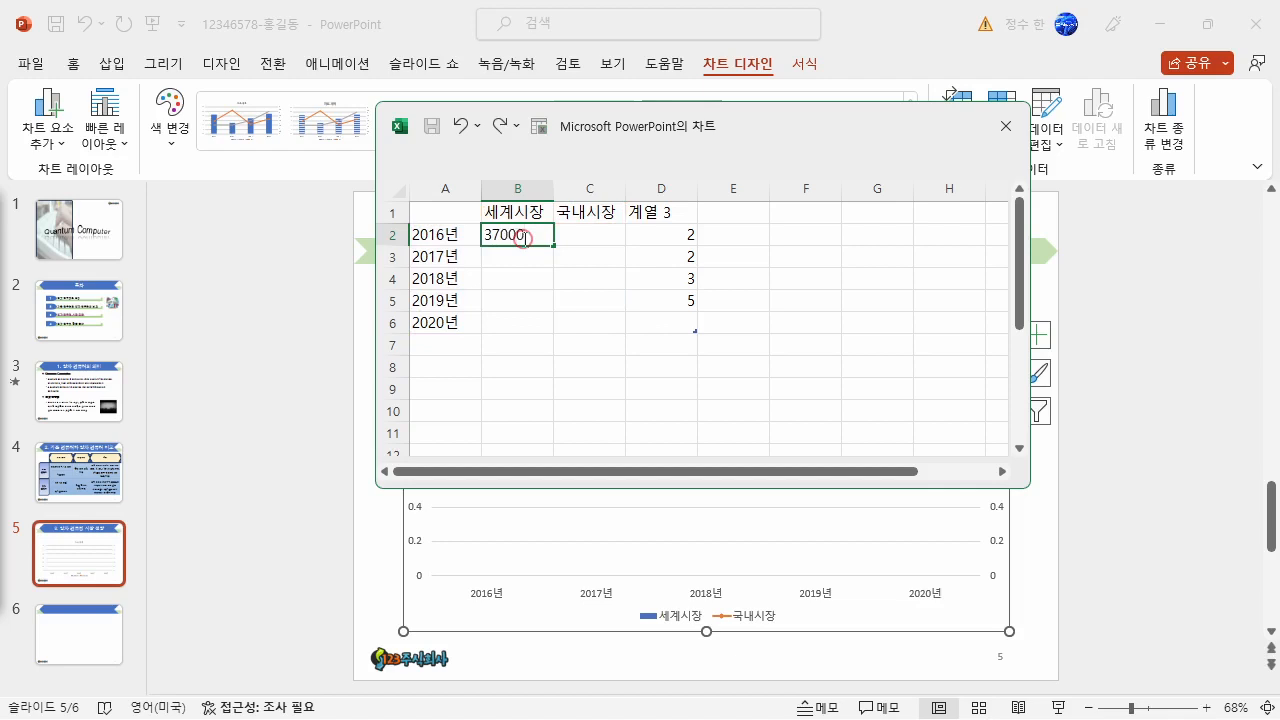
{"action": "type", "text": "7000"}
{"action": "key", "text": "Return"}
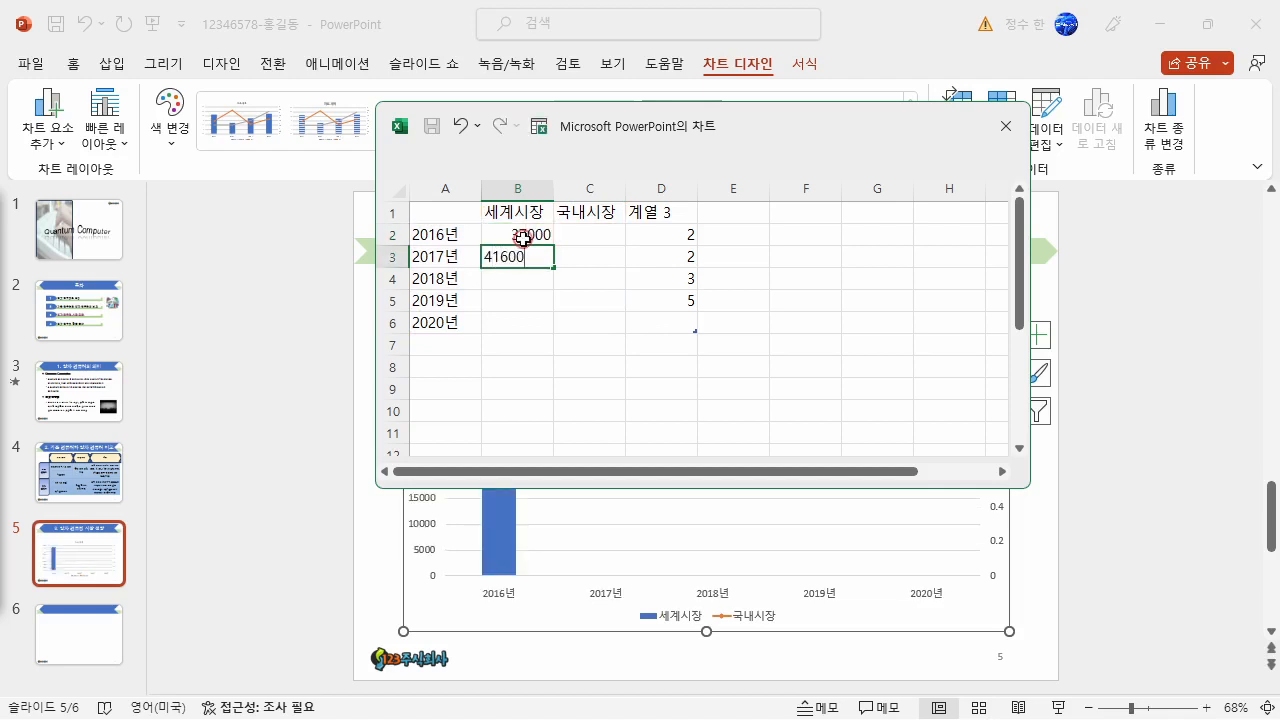
{"action": "key", "text": "Return"}
{"action": "type", "text": "4"}
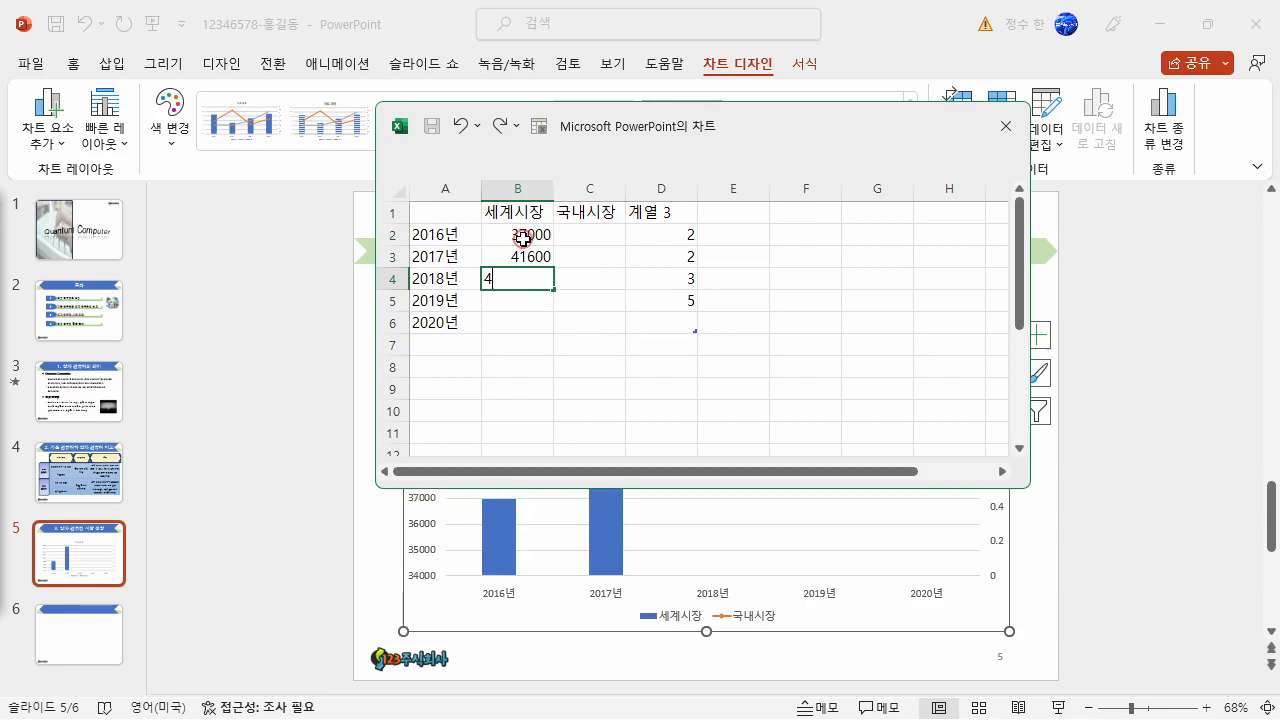
{"action": "type", "text": "5800"}
{"action": "key", "text": "Return"}
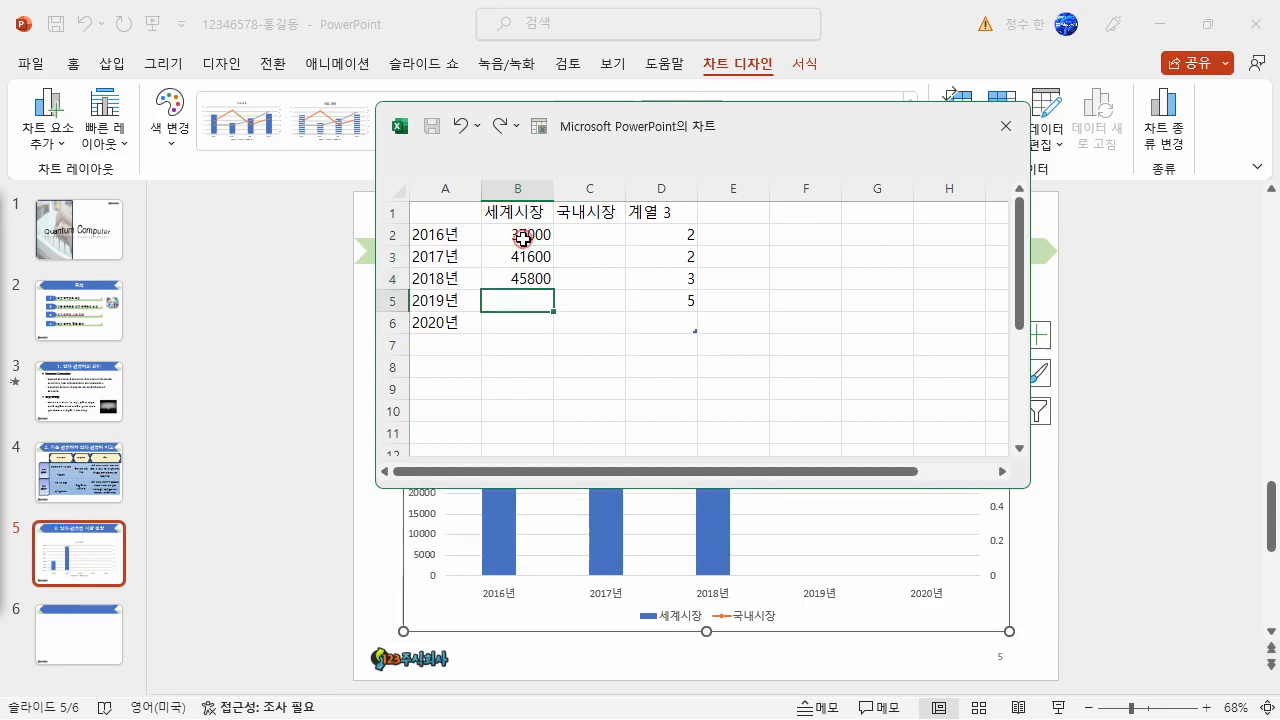
{"action": "key", "text": "Return"}
{"action": "type", "text": "547"}
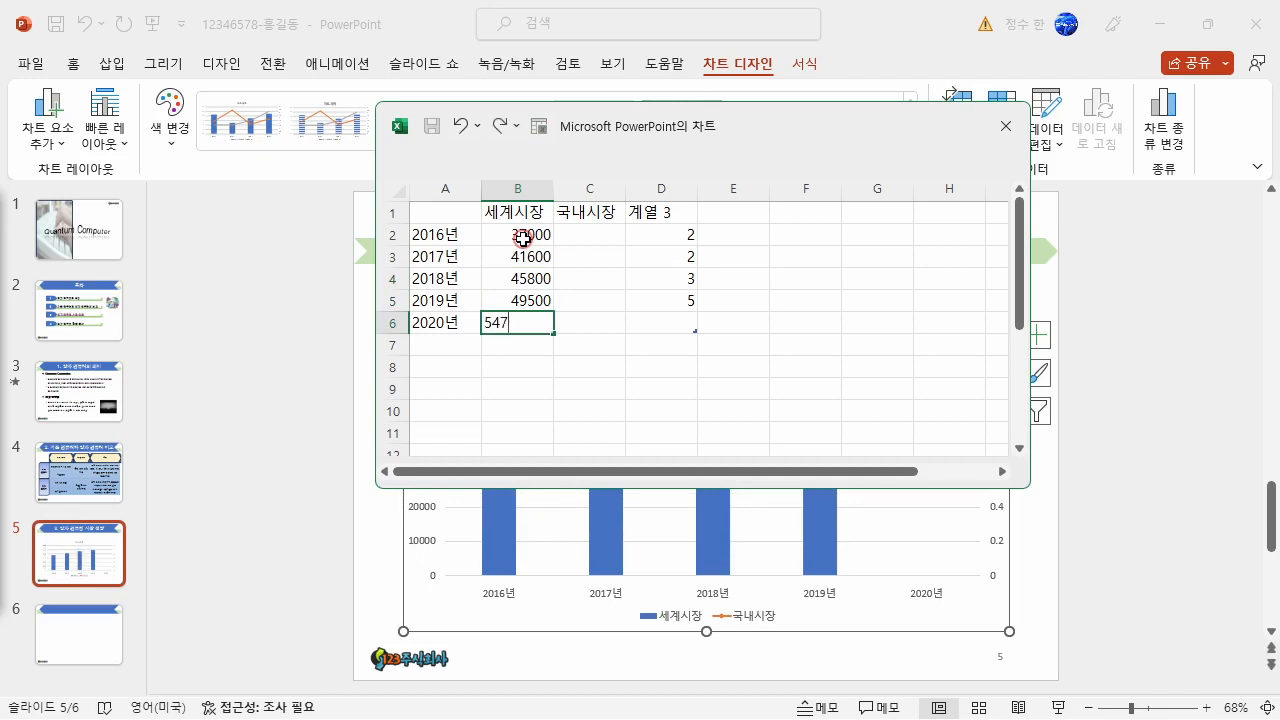
{"action": "type", "text": "00"}
{"action": "key", "text": "Return"}
- Format the 세계시장 values in B2:B6 as numbers with a thousands separator
{"action": "left_click_drag", "start_coordinate": [522, 236], "coordinate": [540, 325]}
{"action": "right_click", "coordinate": [540, 325]}
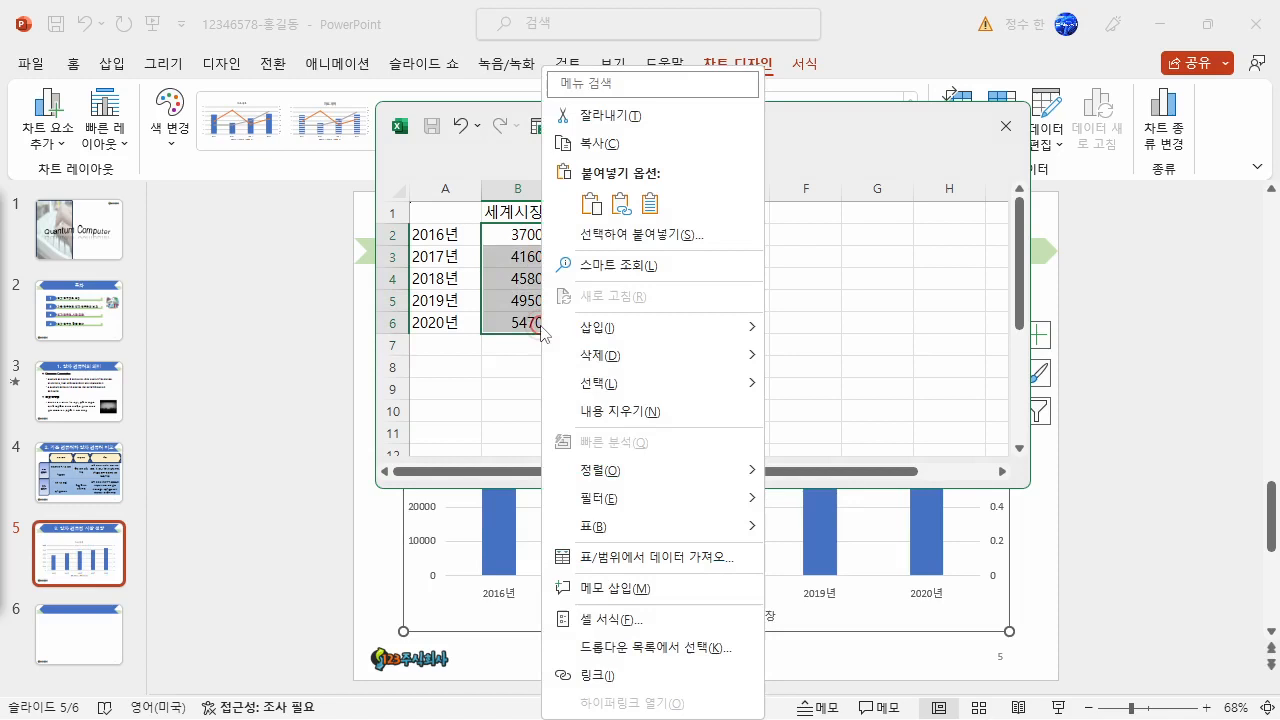
{"action": "left_click", "coordinate": [622, 598]}
{"action": "left_click", "coordinate": [395, 273]}
{"action": "left_click", "coordinate": [506, 339]}
{"action": "left_click", "coordinate": [740, 686]}
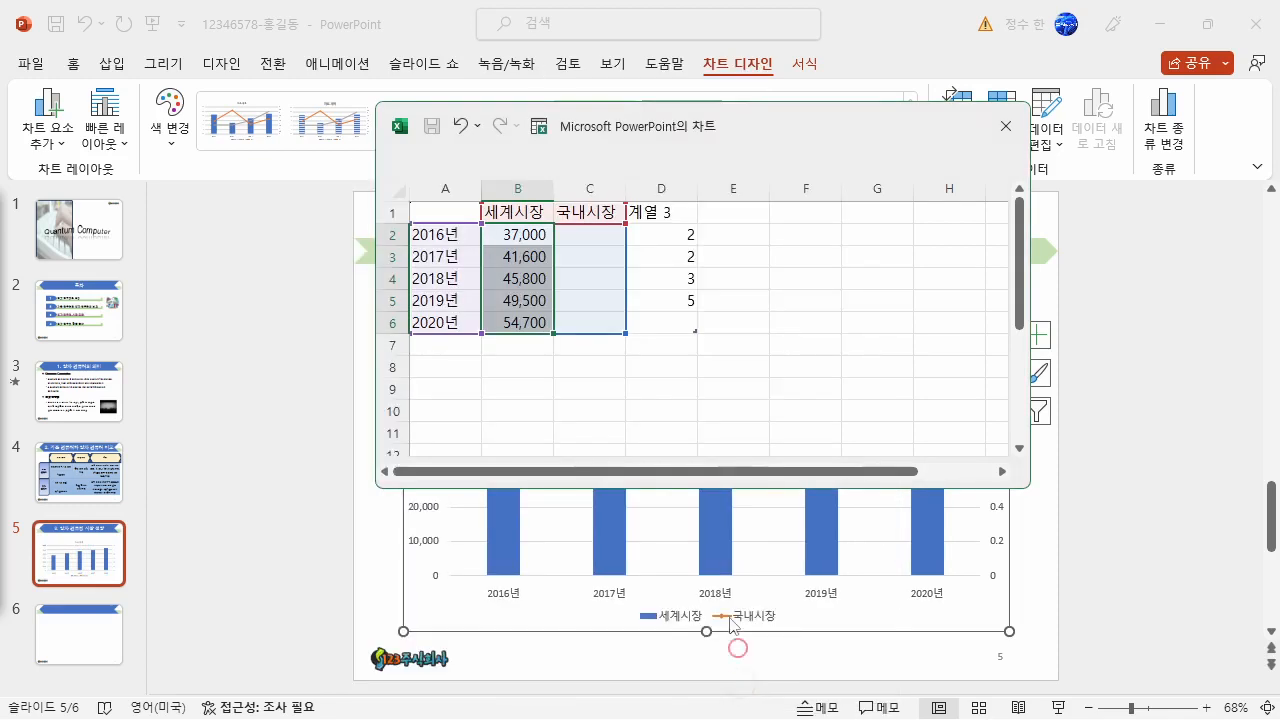
{"action": "left_click", "coordinate": [522, 258]}
- Enter the 국내시장 values 382, 509, 724, 872 and 987 in cells C2 to C6 of the chart data
{"action": "left_click", "coordinate": [594, 236]}
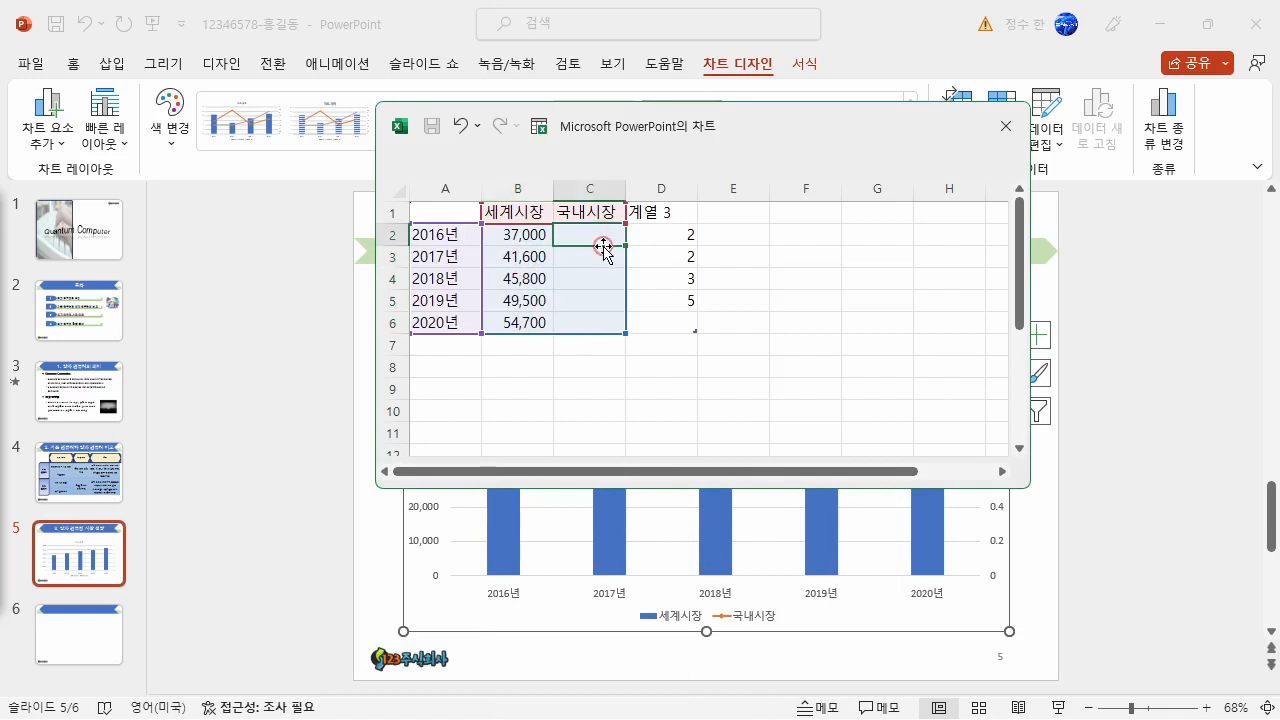
{"action": "type", "text": "382"}
{"action": "key", "text": "Return"}
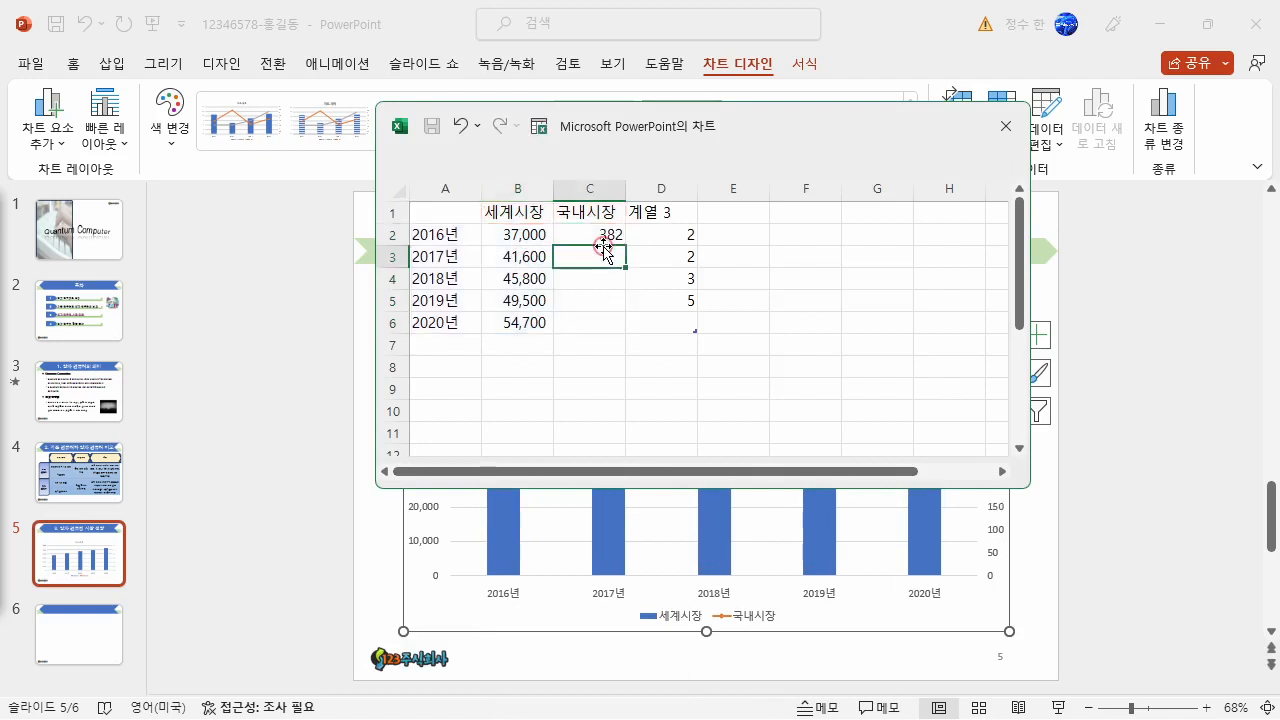
{"action": "type", "text": "509"}
{"action": "key", "text": "Return"}
{"action": "type", "text": "724"}
{"action": "key", "text": "Return"}
{"action": "type", "text": "872"}
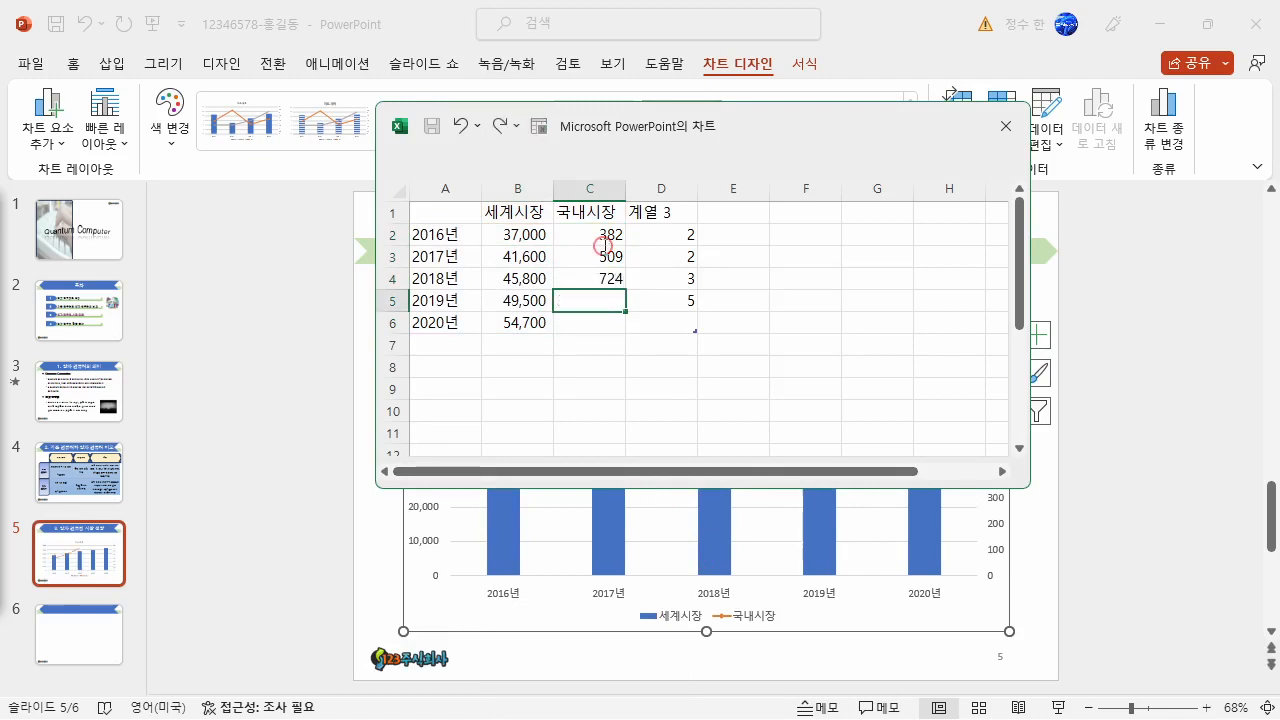
{"action": "key", "text": "Return"}
{"action": "type", "text": "987"}
{"action": "key", "text": "Return"}
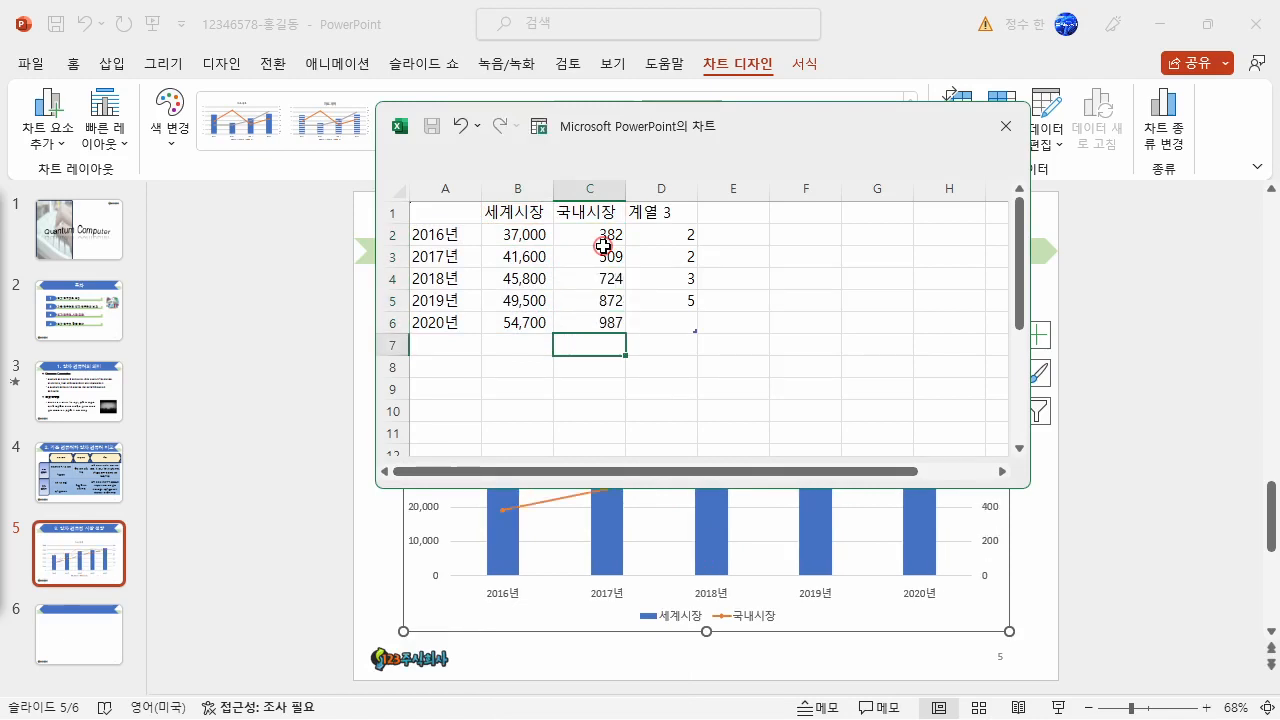
- Close the chart data window and stretch the chart upward to just below the slide title, about 13.64 cm high
{"action": "left_click", "coordinate": [730, 368]}
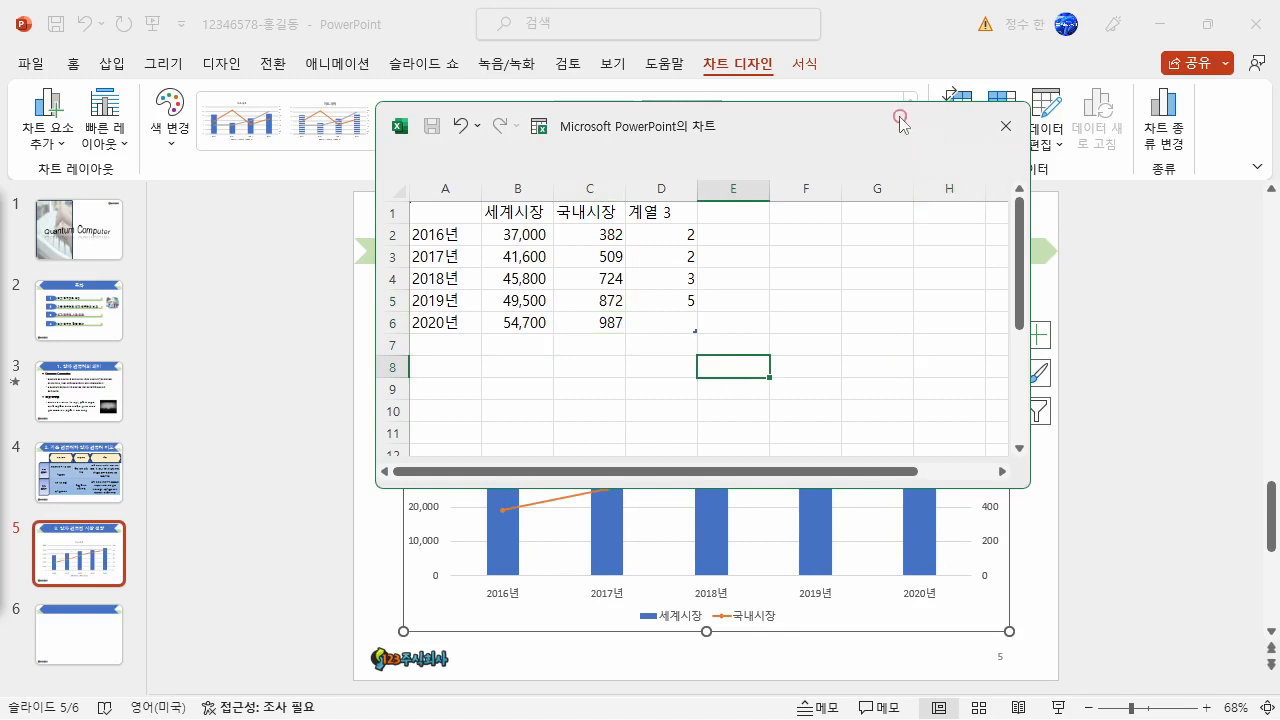
{"action": "left_click_drag", "start_coordinate": [900, 114], "coordinate": [782, 120]}
{"action": "left_click", "coordinate": [886, 131]}
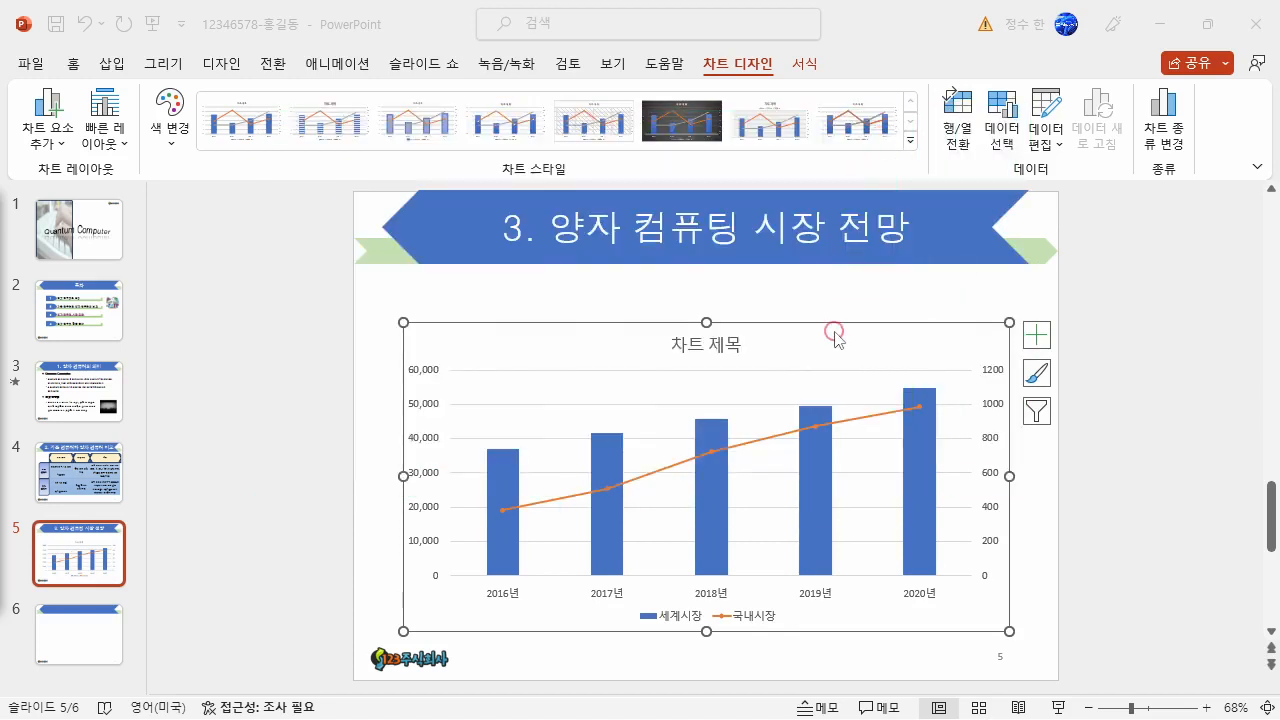
{"action": "left_click", "coordinate": [707, 321]}
{"action": "left_click_drag", "start_coordinate": [707, 321], "coordinate": [715, 284]}
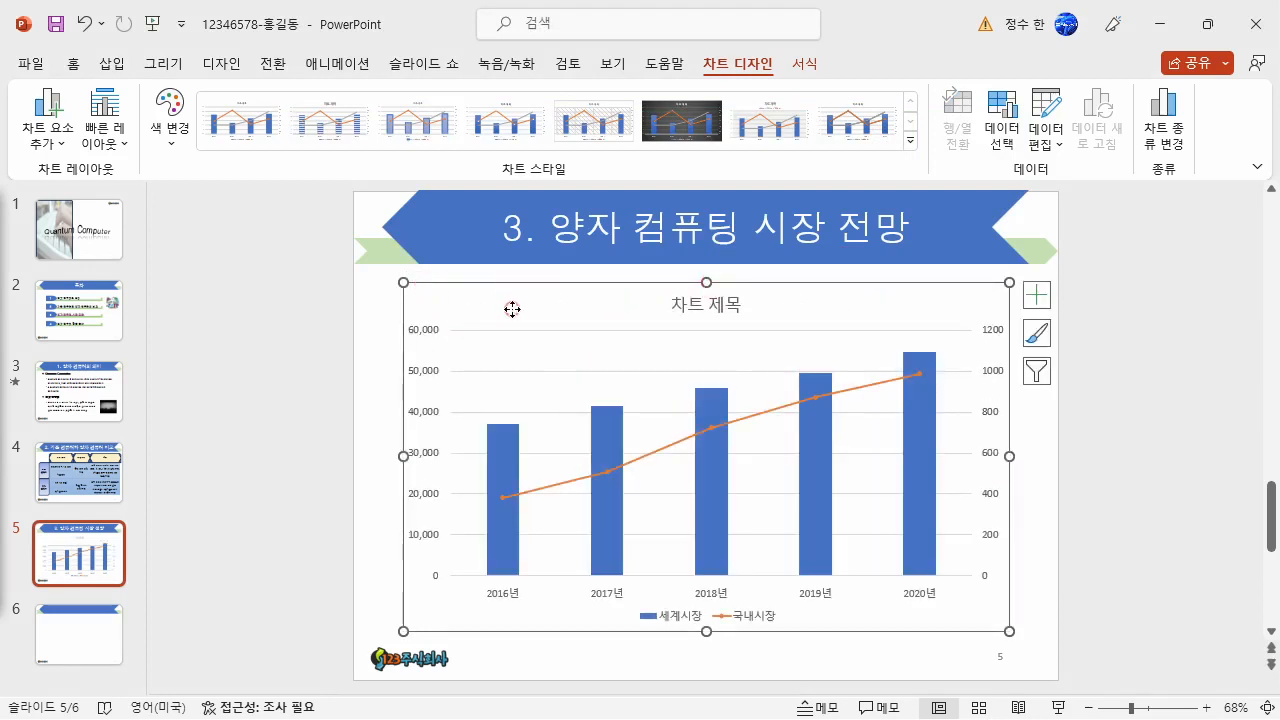
- Set all the chart's text to the 돋움 font at 16 pt in black
{"action": "left_click", "coordinate": [73, 63]}
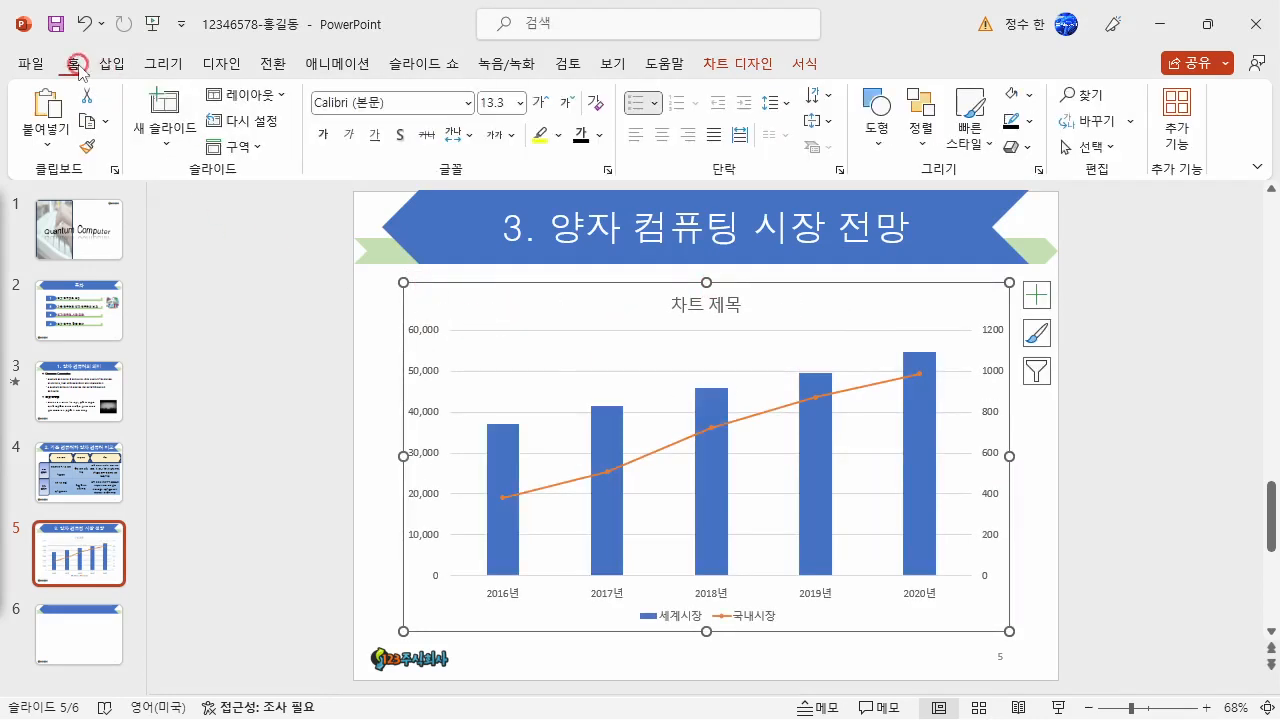
{"action": "left_click", "coordinate": [352, 103]}
{"action": "type", "text": "ㄷ"}
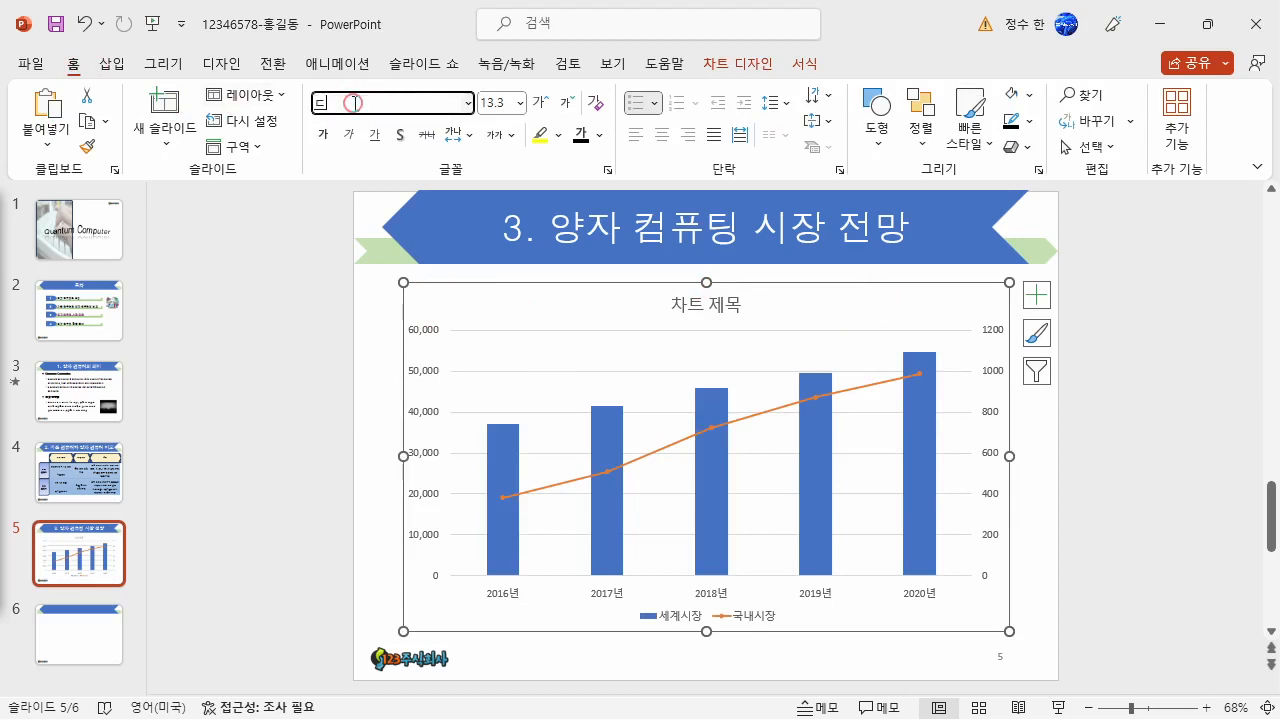
{"action": "type", "text": "움"}
{"action": "key", "text": "Return"}
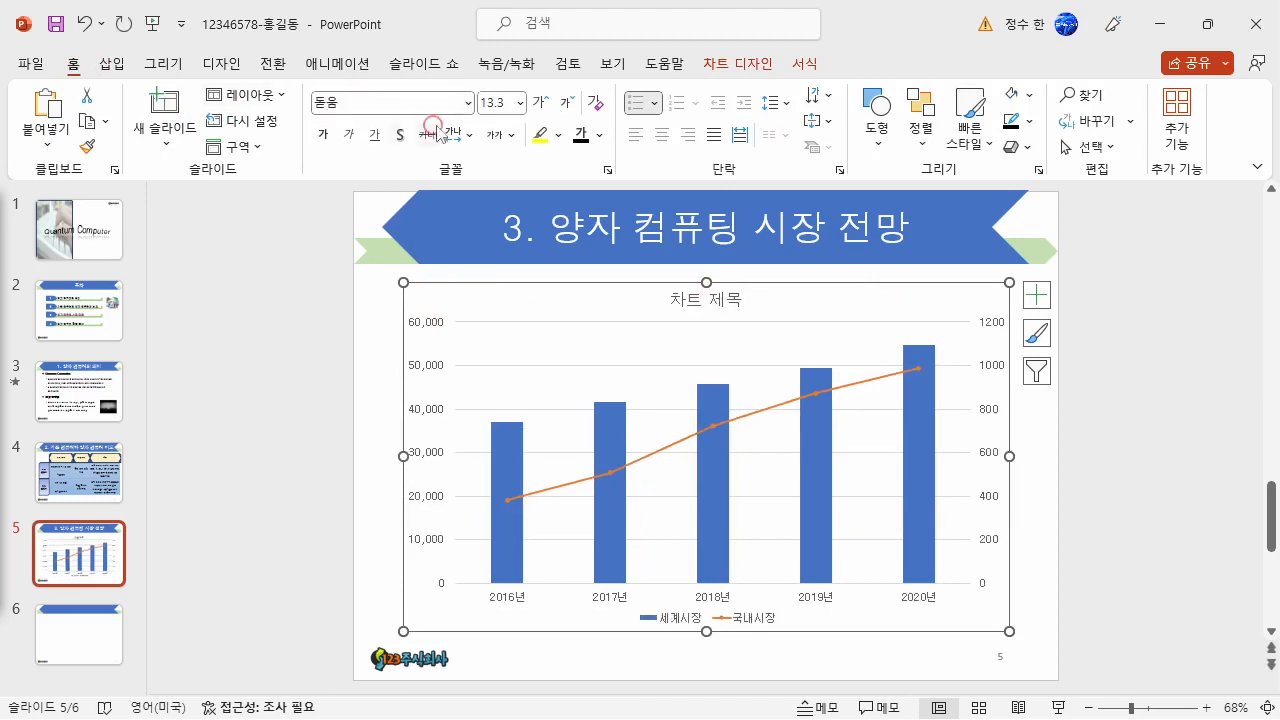
{"action": "left_click", "coordinate": [490, 108]}
{"action": "type", "text": "16"}
{"action": "key", "text": "Return"}
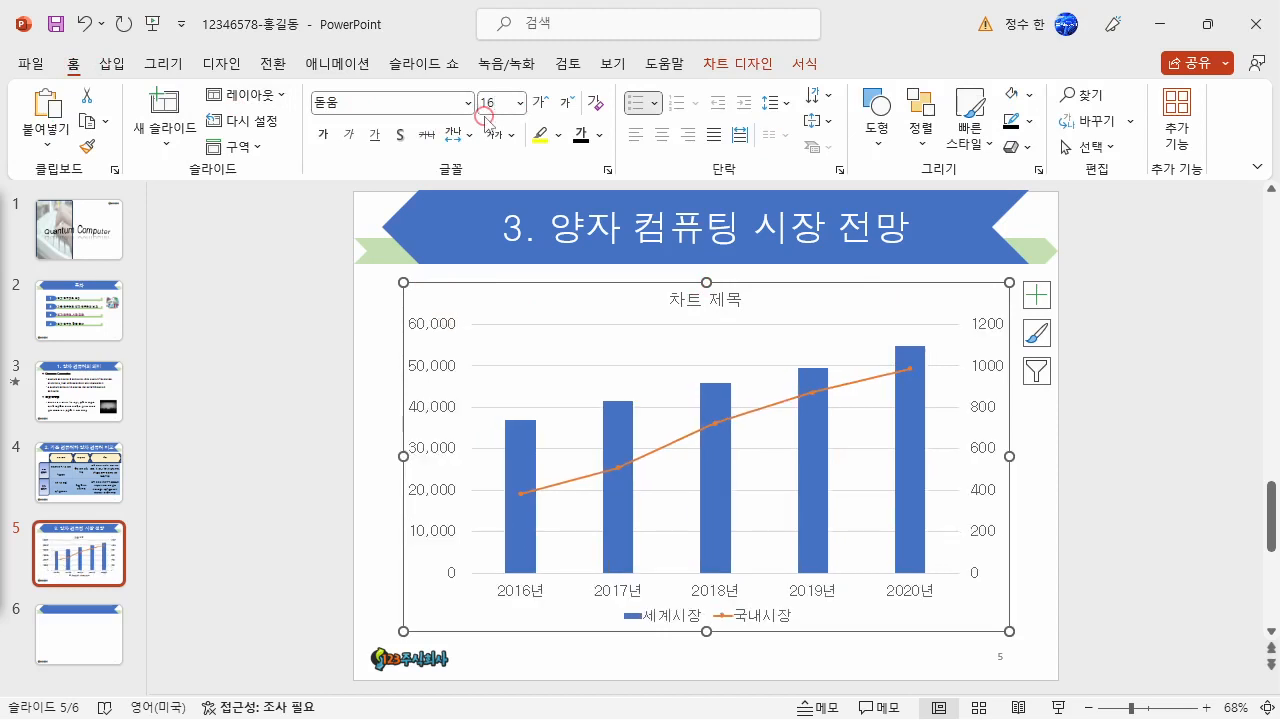
{"action": "left_click", "coordinate": [584, 138]}
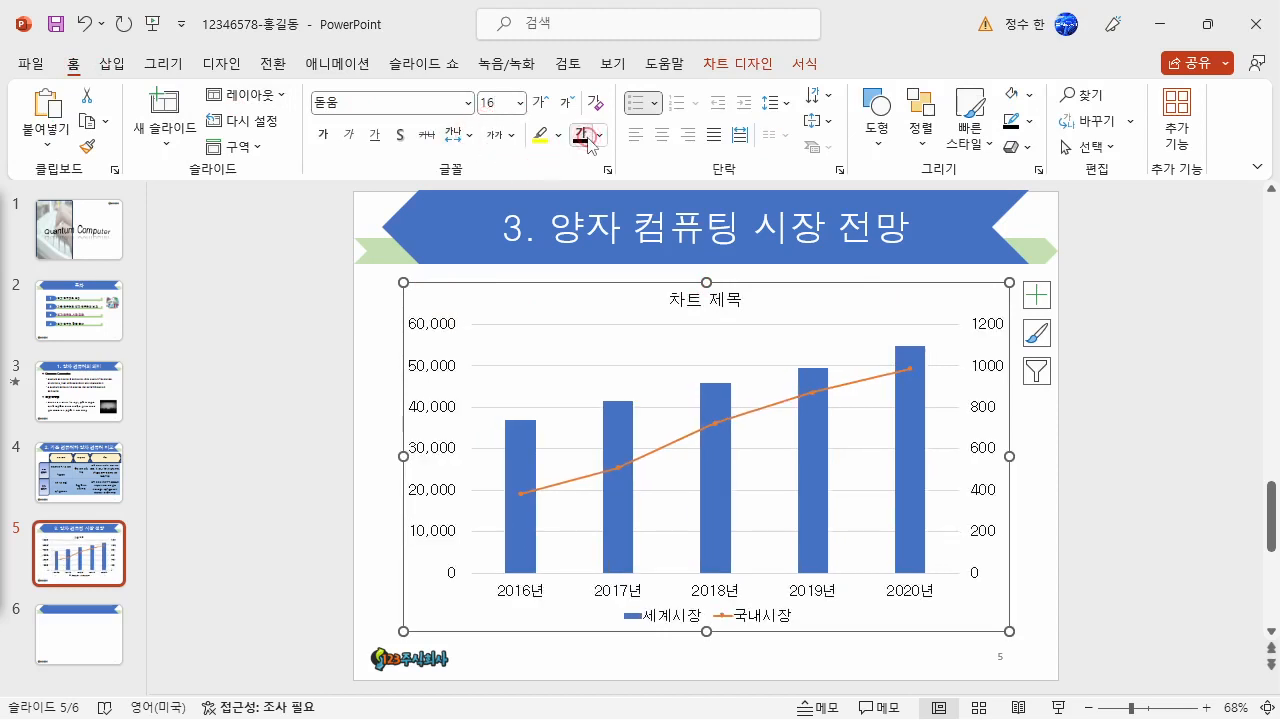
- Give the chart area a black outline
{"action": "left_click", "coordinate": [804, 63]}
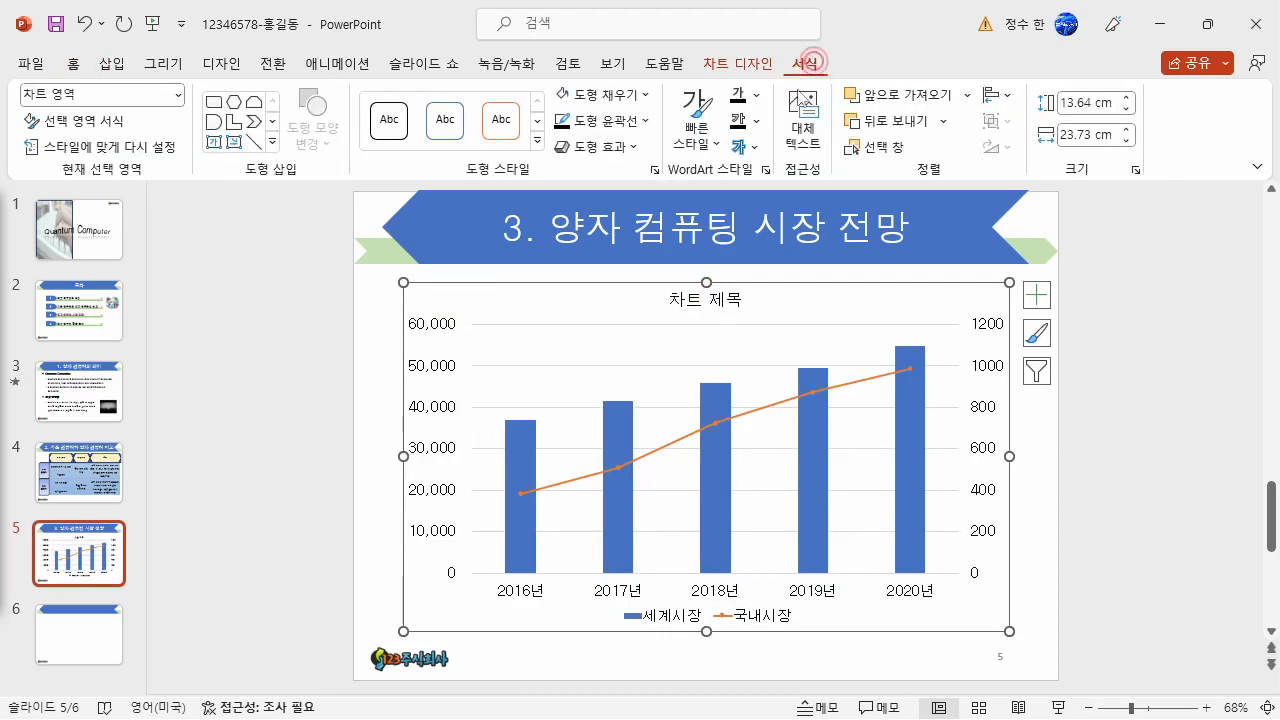
{"action": "left_click", "coordinate": [630, 121]}
{"action": "left_click", "coordinate": [579, 173]}
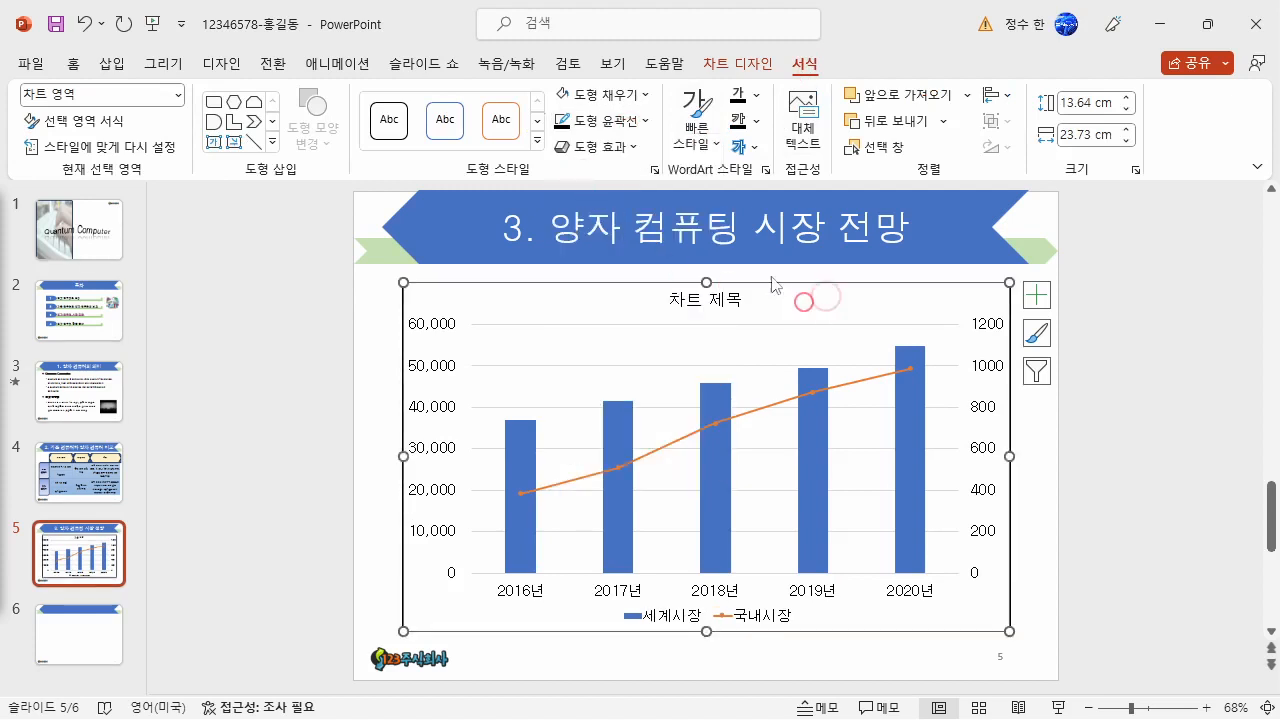
- Format the chart title in the 궁서 font at 24 pt bold
{"action": "left_click", "coordinate": [710, 300]}
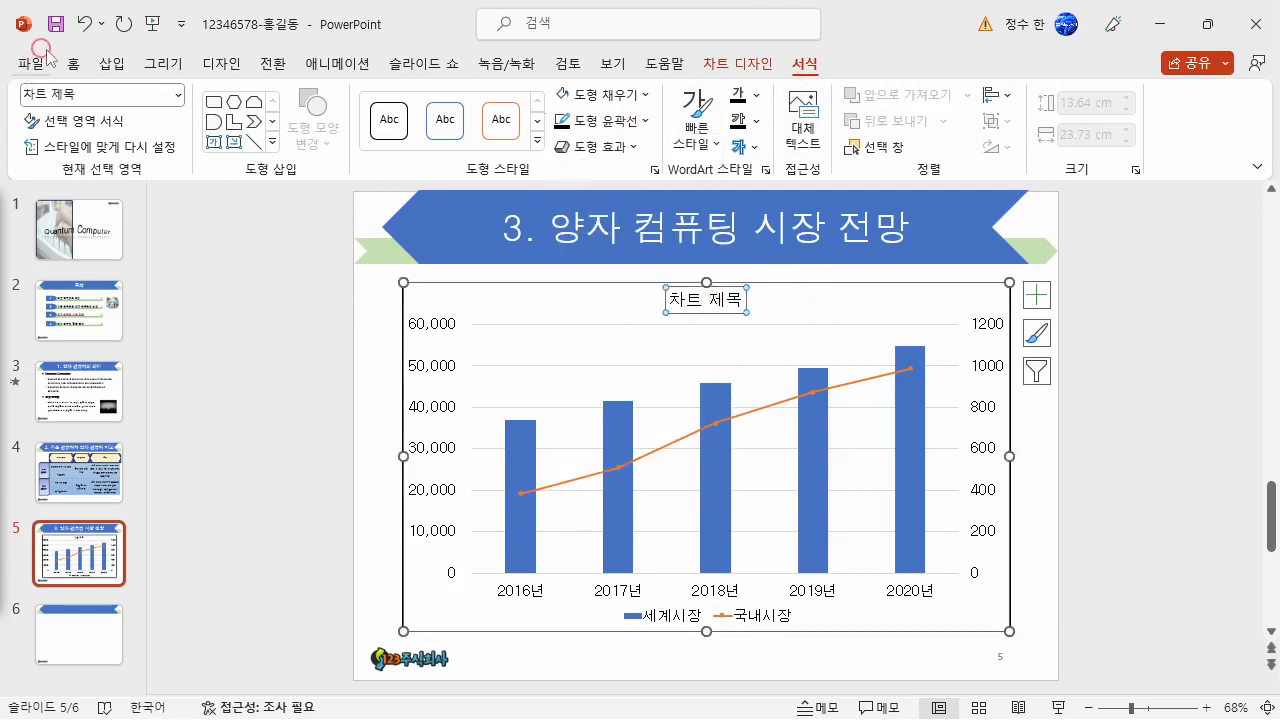
{"action": "left_click", "coordinate": [83, 65]}
{"action": "left_click", "coordinate": [330, 103]}
{"action": "type", "text": "궁서"}
{"action": "key", "text": "Return"}
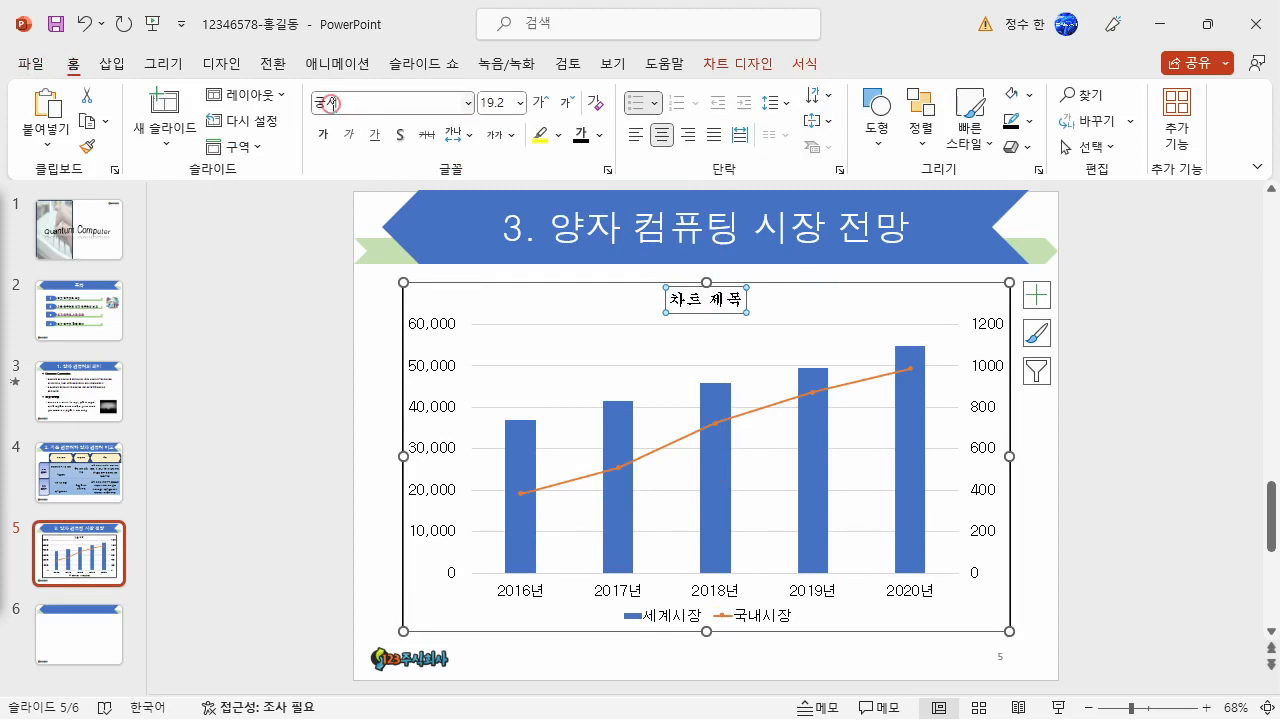
{"action": "left_click", "coordinate": [500, 101]}
{"action": "type", "text": "24"}
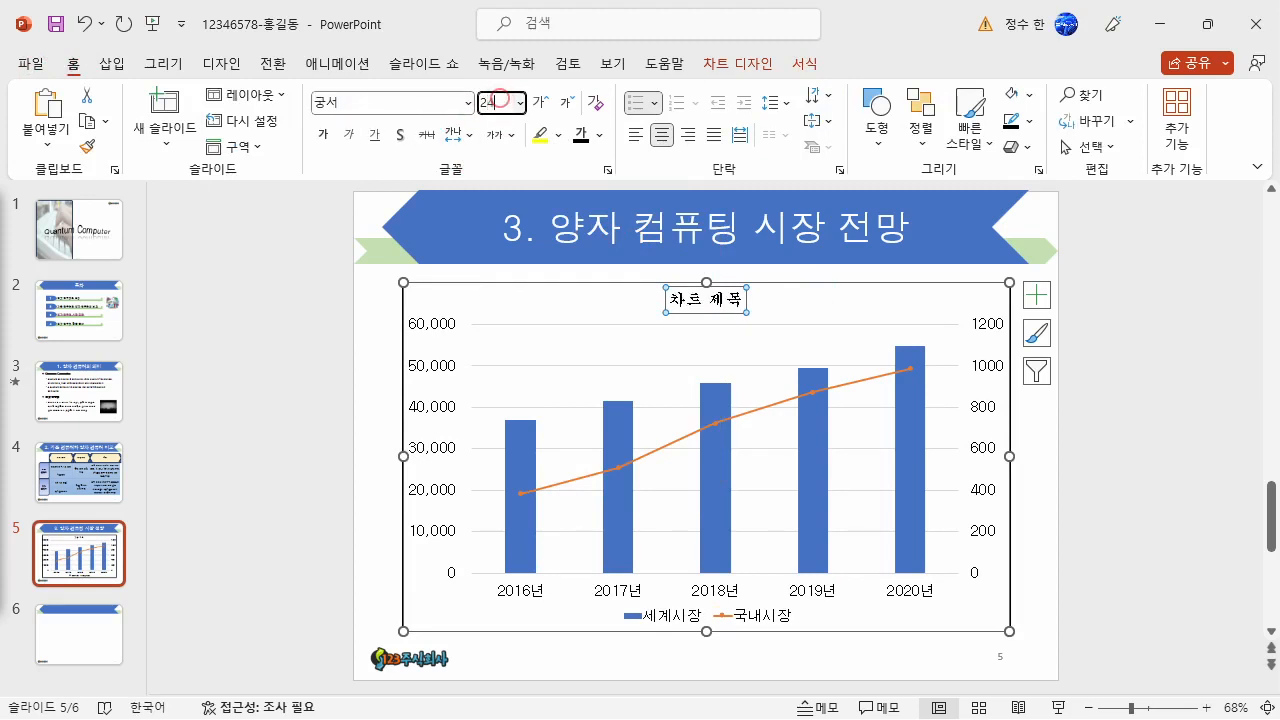
{"action": "key", "text": "Return"}
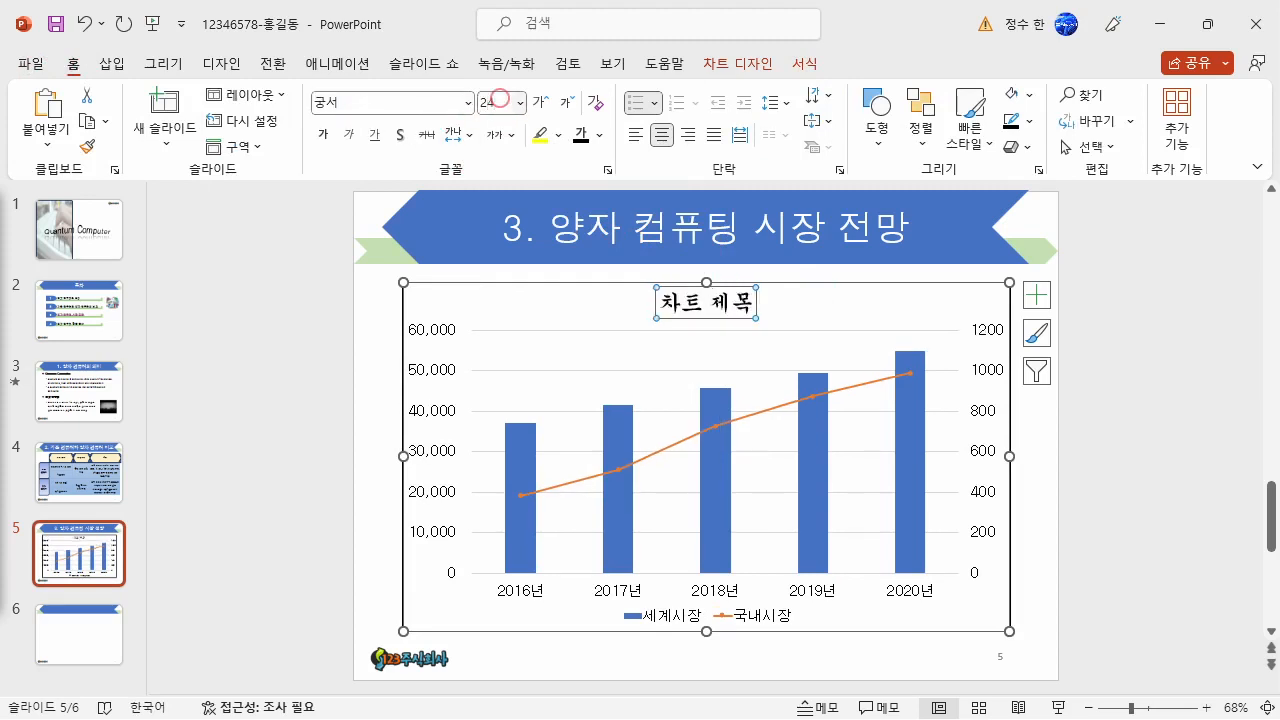
{"action": "left_click", "coordinate": [322, 134]}
- Give the chart title box a white fill and a black outline
{"action": "left_click", "coordinate": [818, 68]}
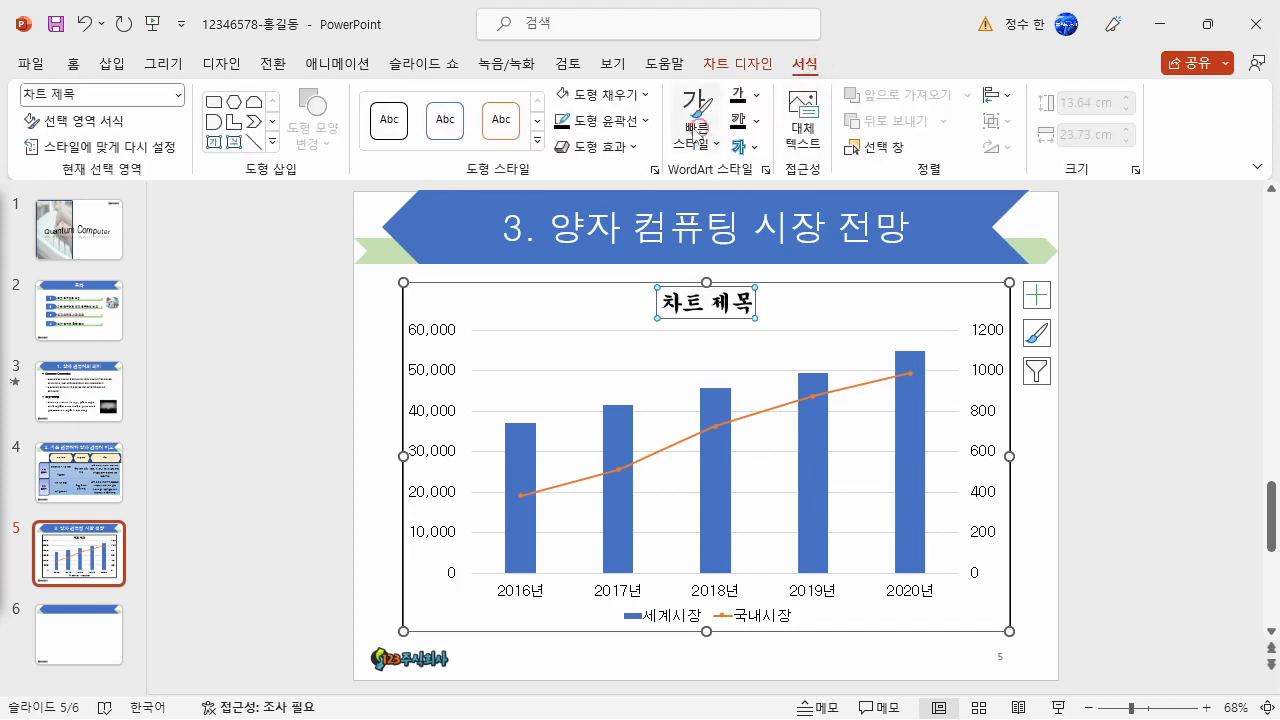
{"action": "left_click", "coordinate": [625, 96]}
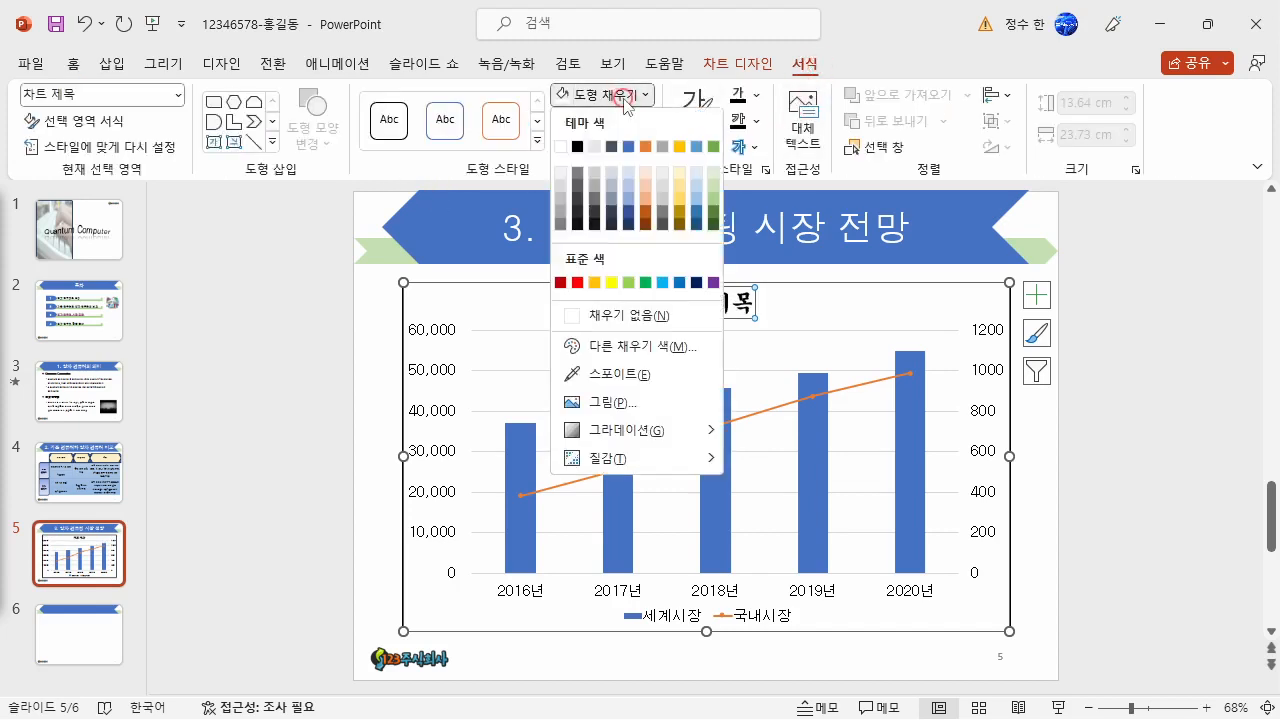
{"action": "left_click", "coordinate": [563, 148]}
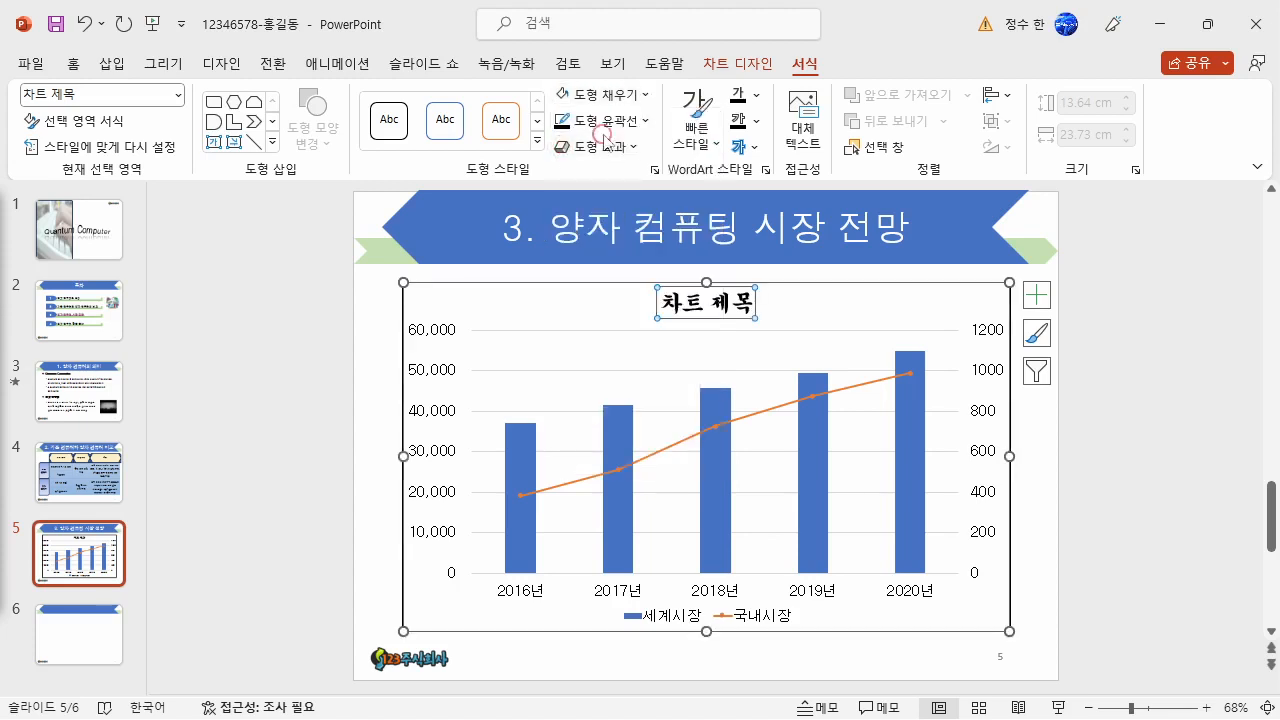
{"action": "left_click", "coordinate": [610, 121]}
{"action": "left_click", "coordinate": [577, 172]}
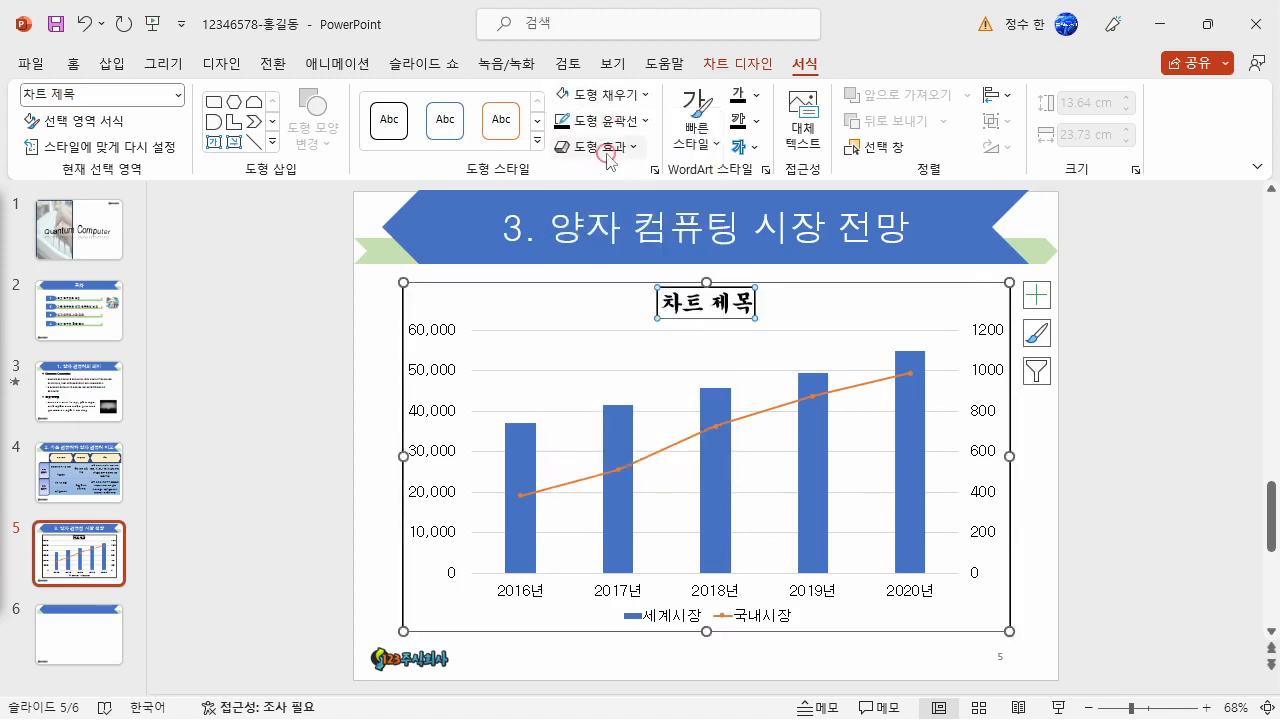
- Apply an outer shadow offset to the right to the chart title box
{"action": "left_click", "coordinate": [606, 148]}
{"action": "mouse_move", "coordinate": [614, 246]}
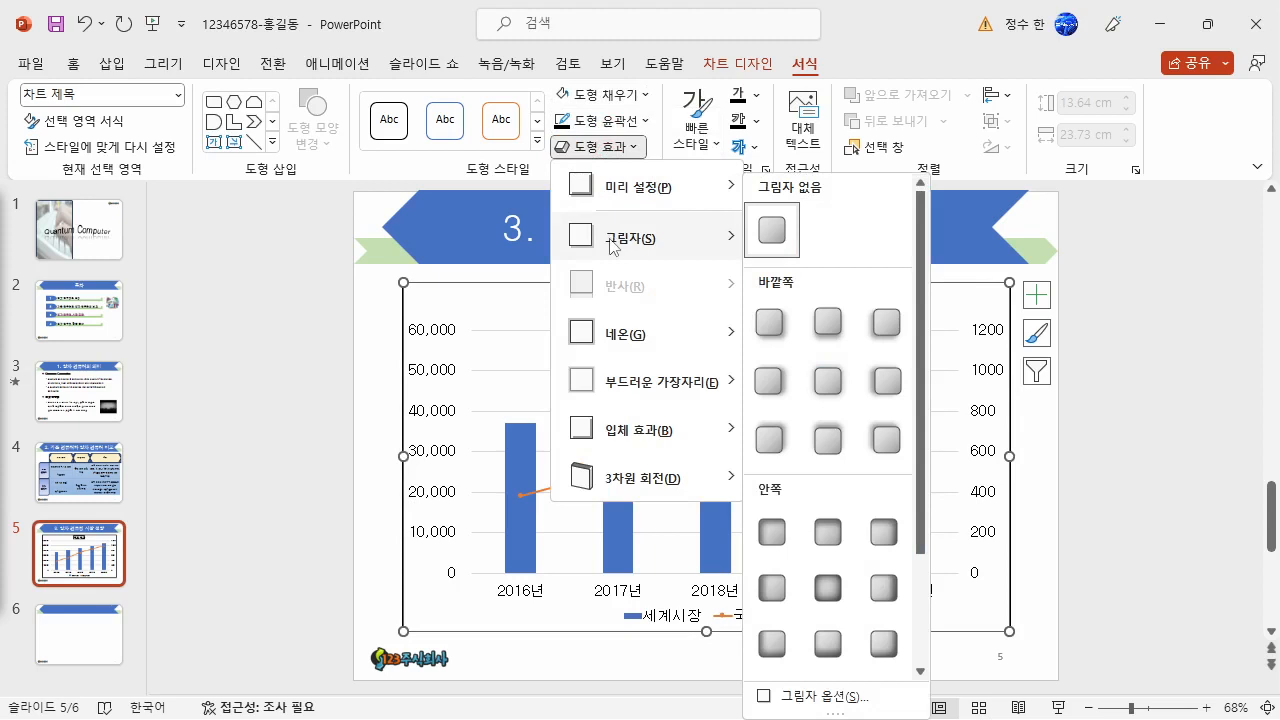
{"action": "left_click", "coordinate": [780, 395]}
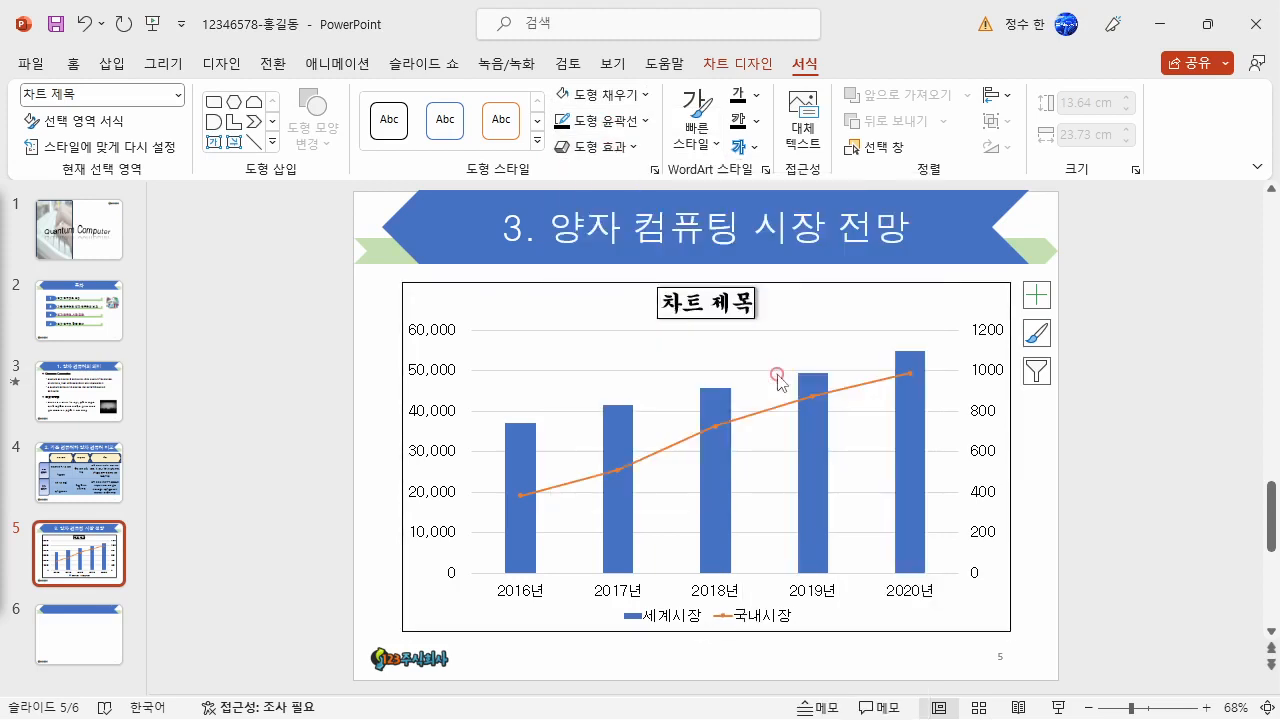
- Replace the chart title text with "양자 컴퓨팅 예상 시장규모(단위 : 억원)"
{"action": "triple_click", "coordinate": [747, 306]}
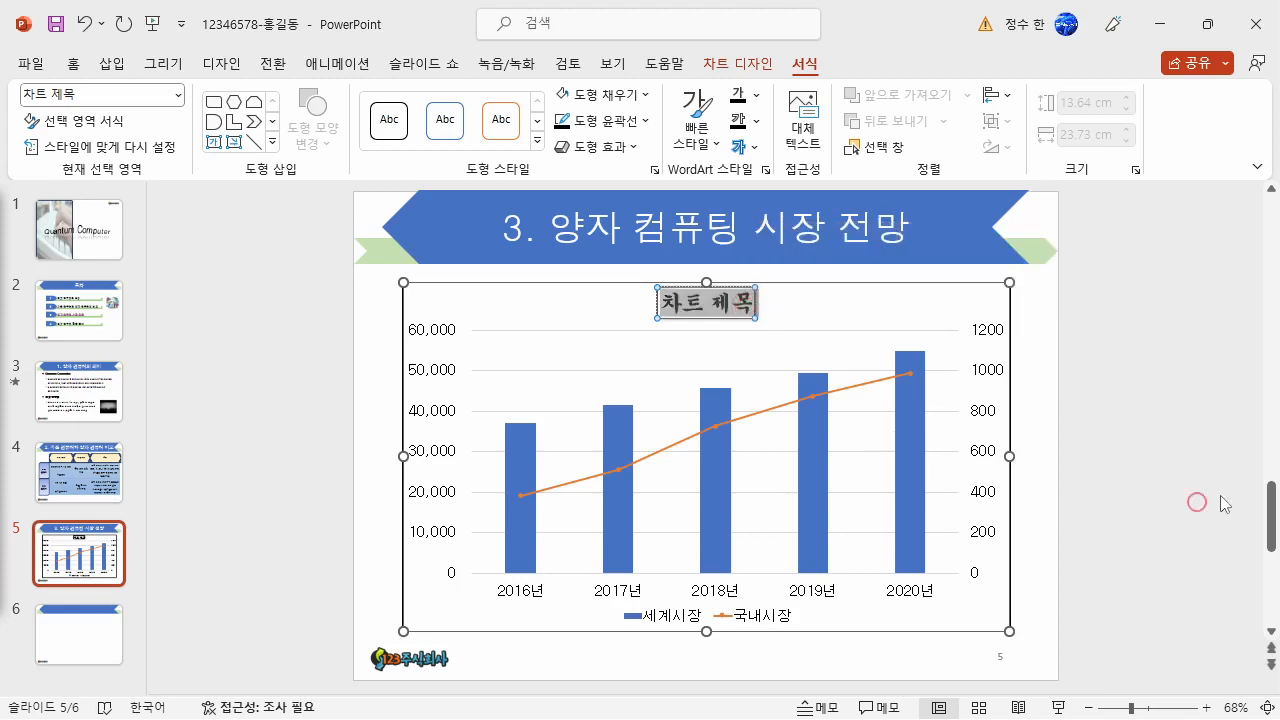
{"action": "type", "text": "양자 컴"}
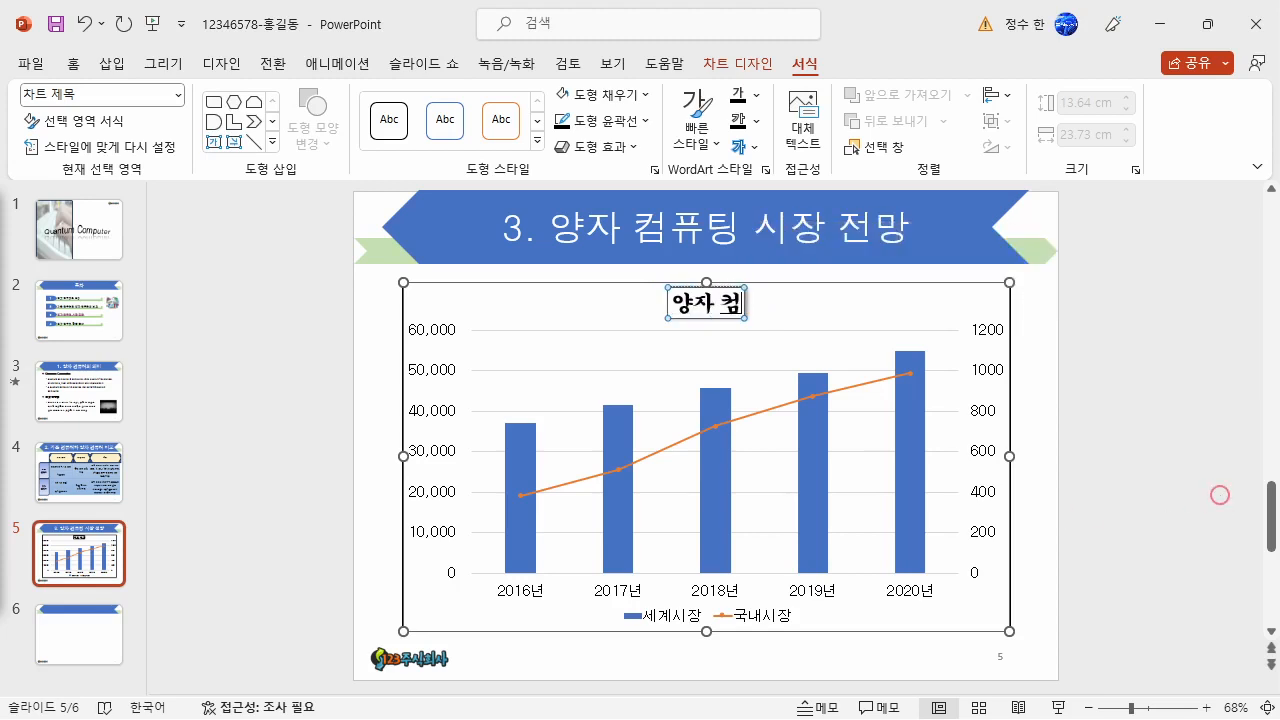
{"action": "type", "text": "퓨팅 예"}
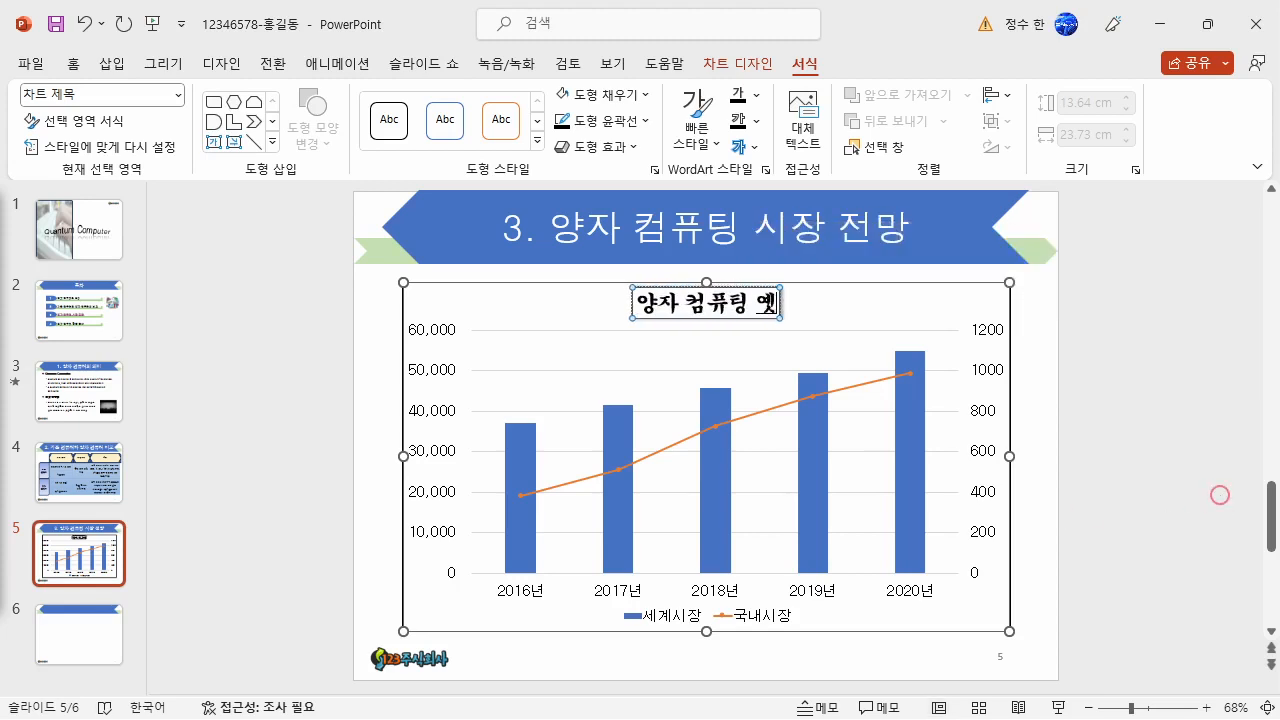
{"action": "type", "text": "상 시장ㄱ규모"}
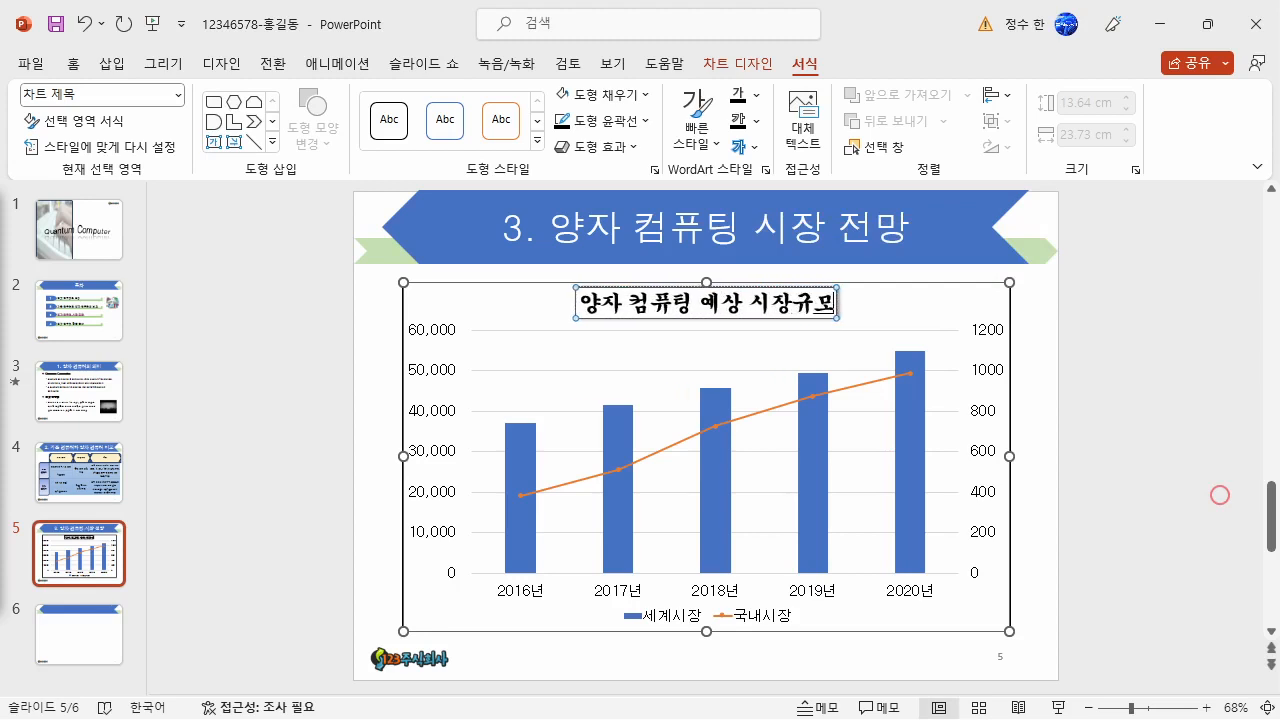
{"action": "type", "text": "(단위"}
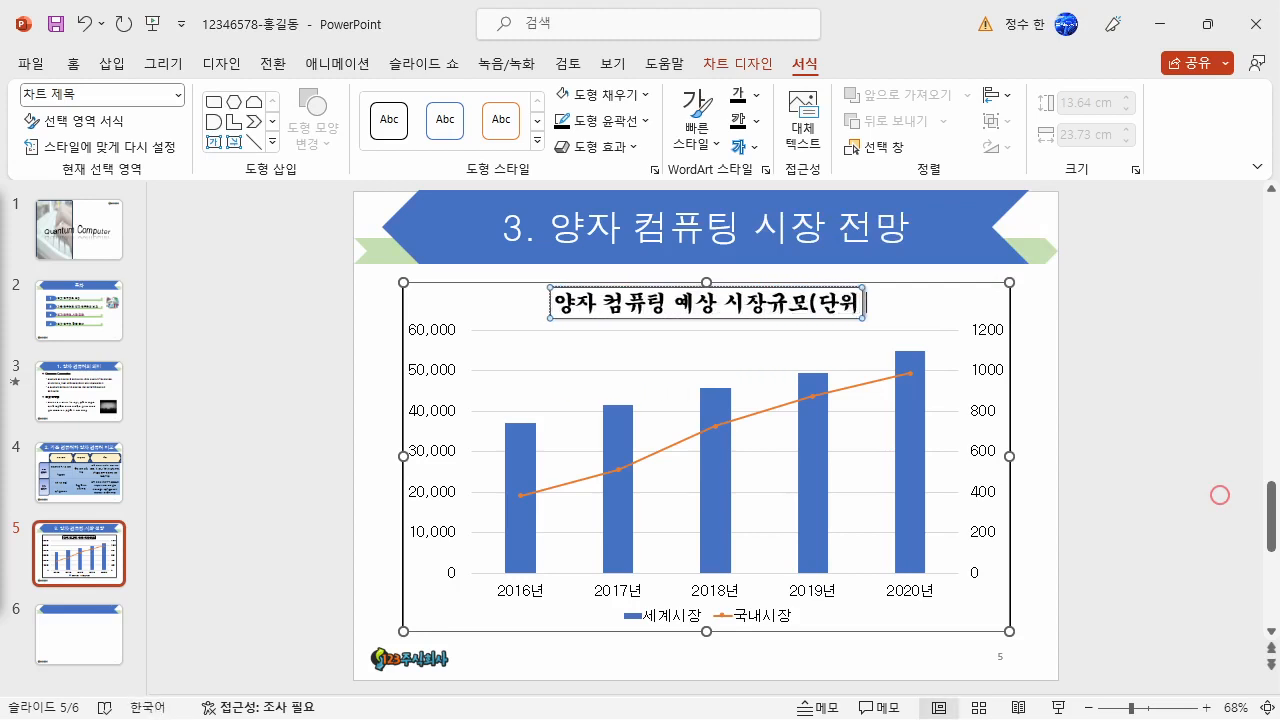
{"action": "type", "text": " : 억원)"}
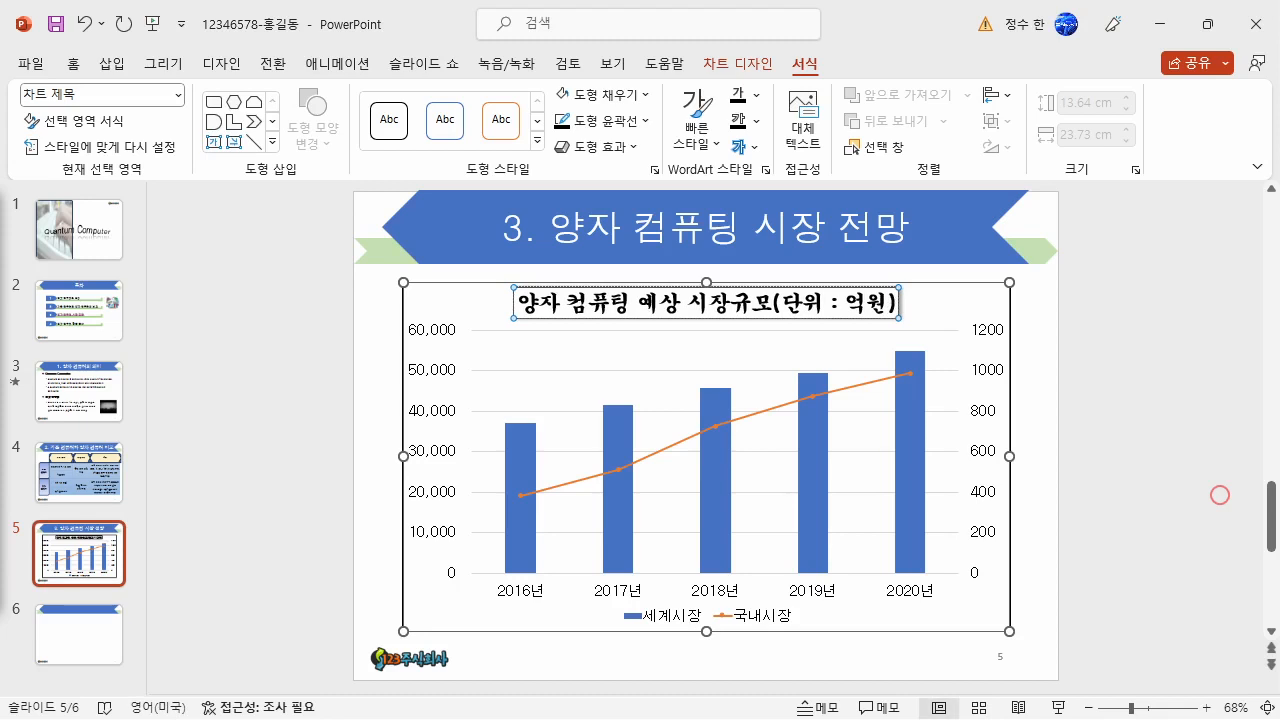
- Fill the chart area with yellow and the plot area with white
{"action": "left_click", "coordinate": [468, 305]}
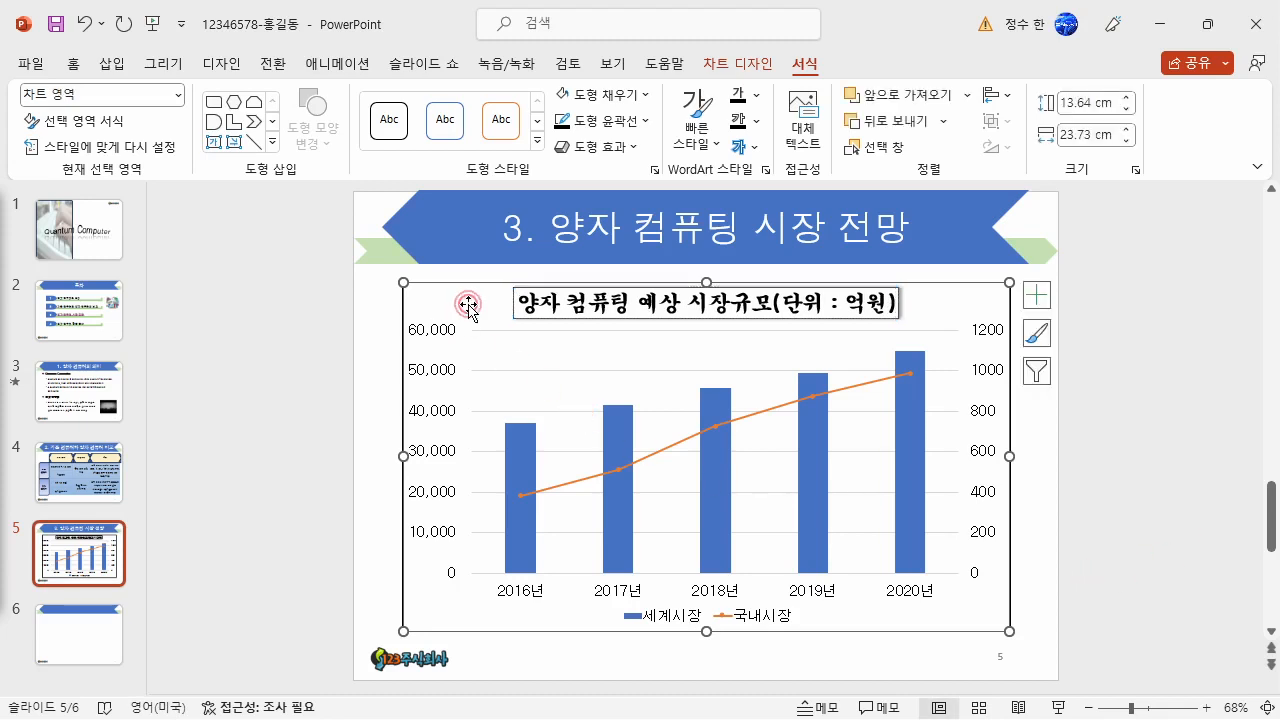
{"action": "left_click", "coordinate": [630, 95]}
{"action": "left_click", "coordinate": [611, 281]}
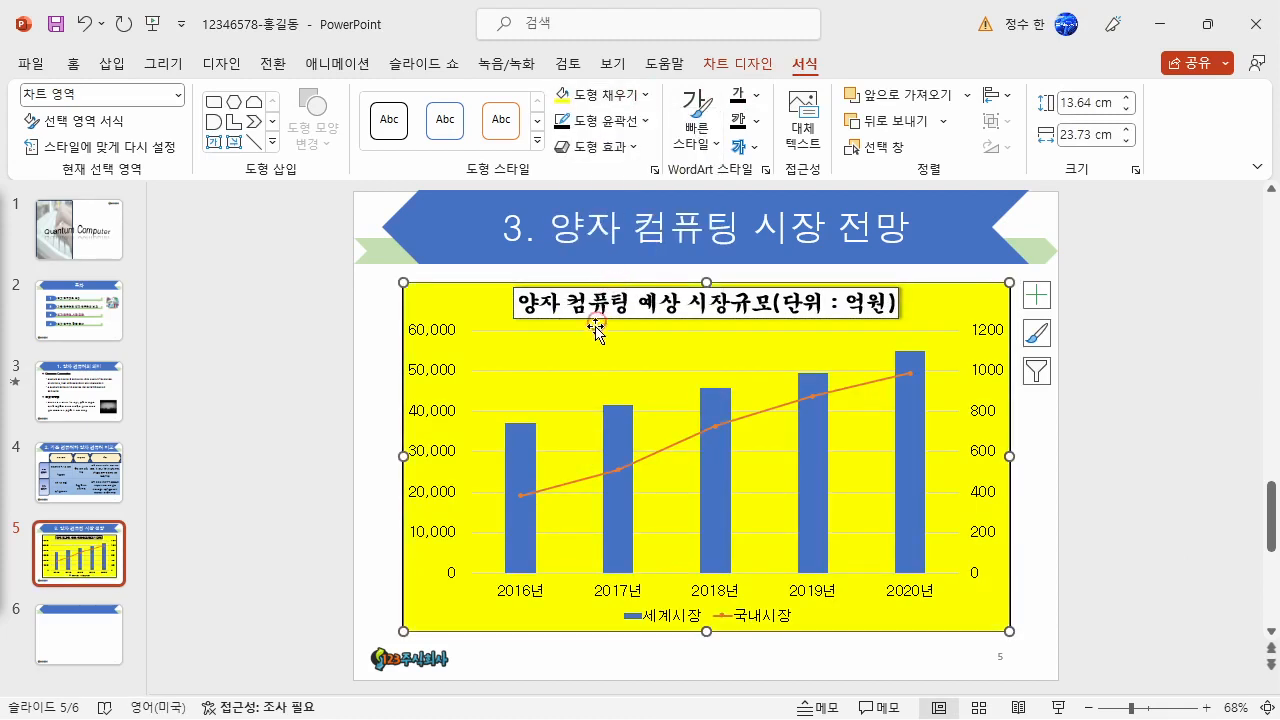
{"action": "left_click", "coordinate": [592, 348]}
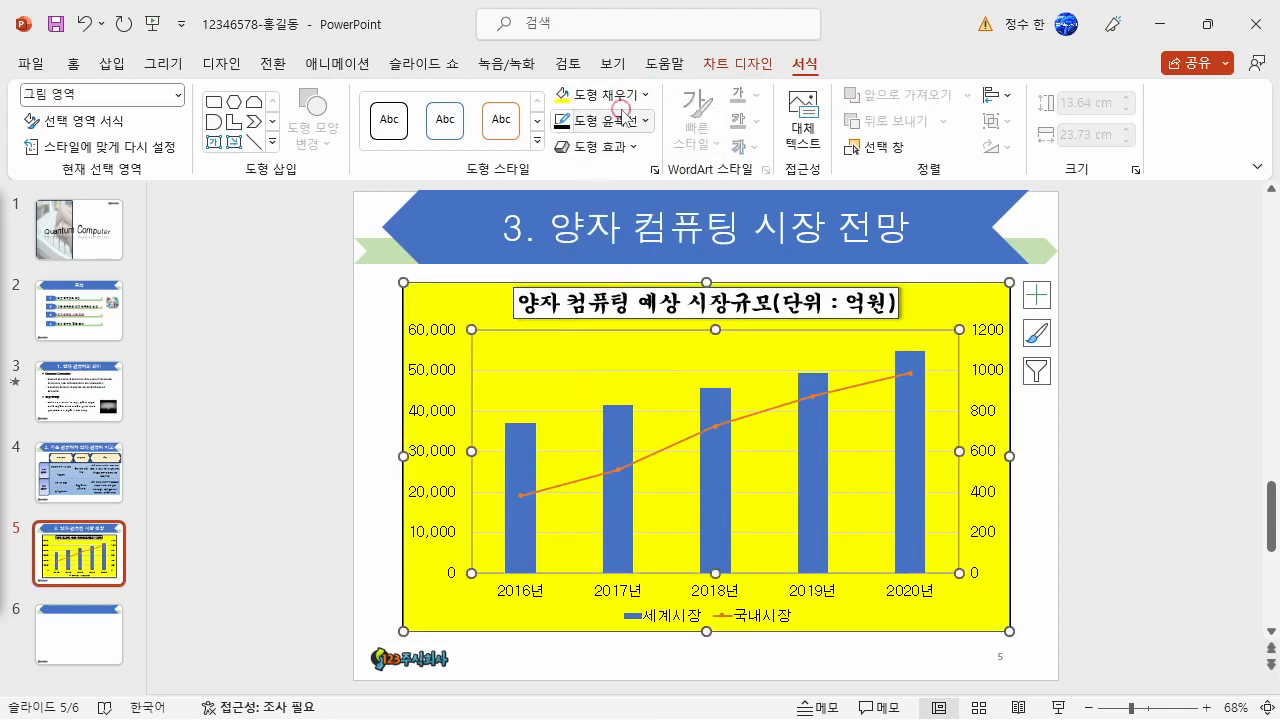
{"action": "left_click", "coordinate": [600, 95]}
{"action": "left_click", "coordinate": [563, 175]}
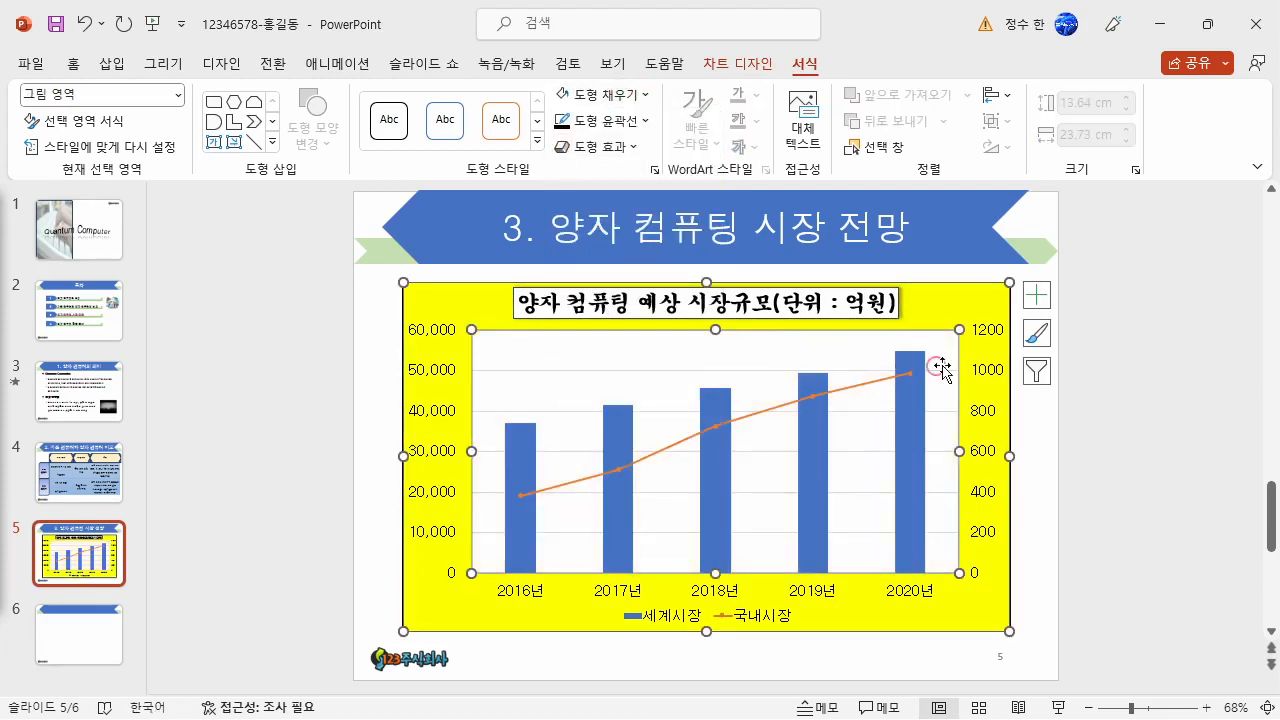
- Add a data table to the chart and remove its gridlines and legend
{"action": "left_click", "coordinate": [1037, 295]}
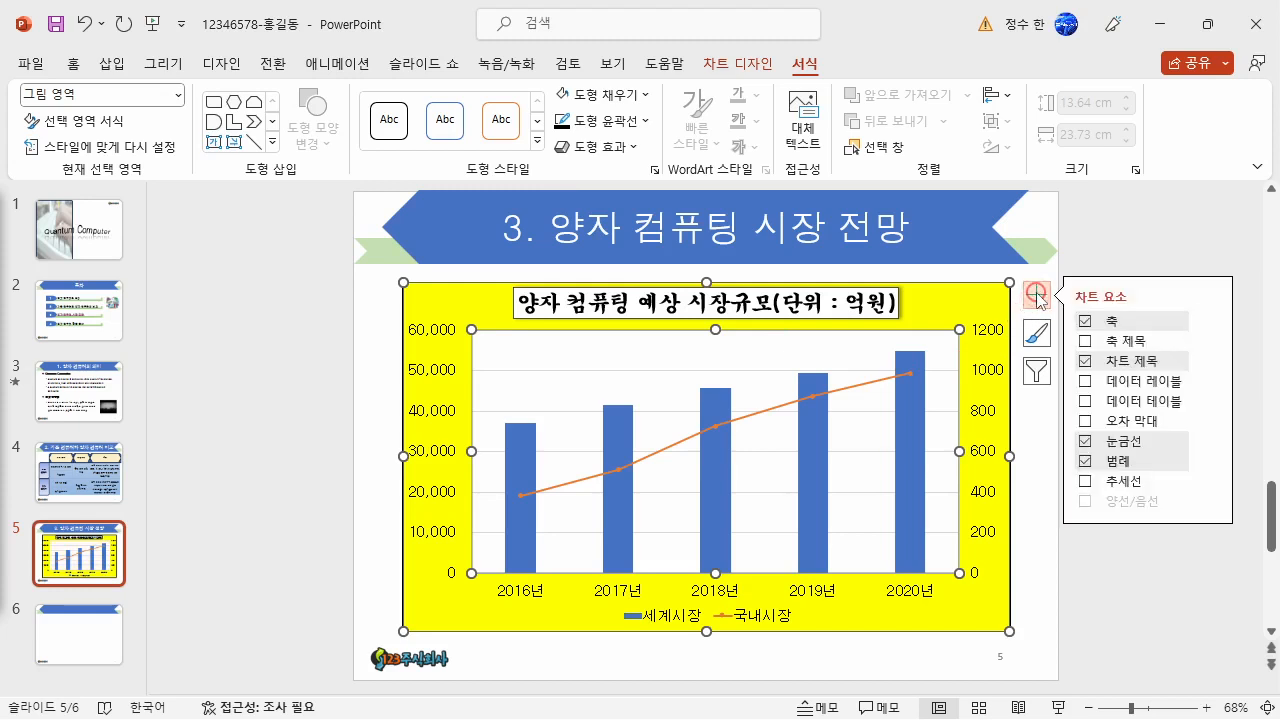
{"action": "left_click", "coordinate": [1085, 401]}
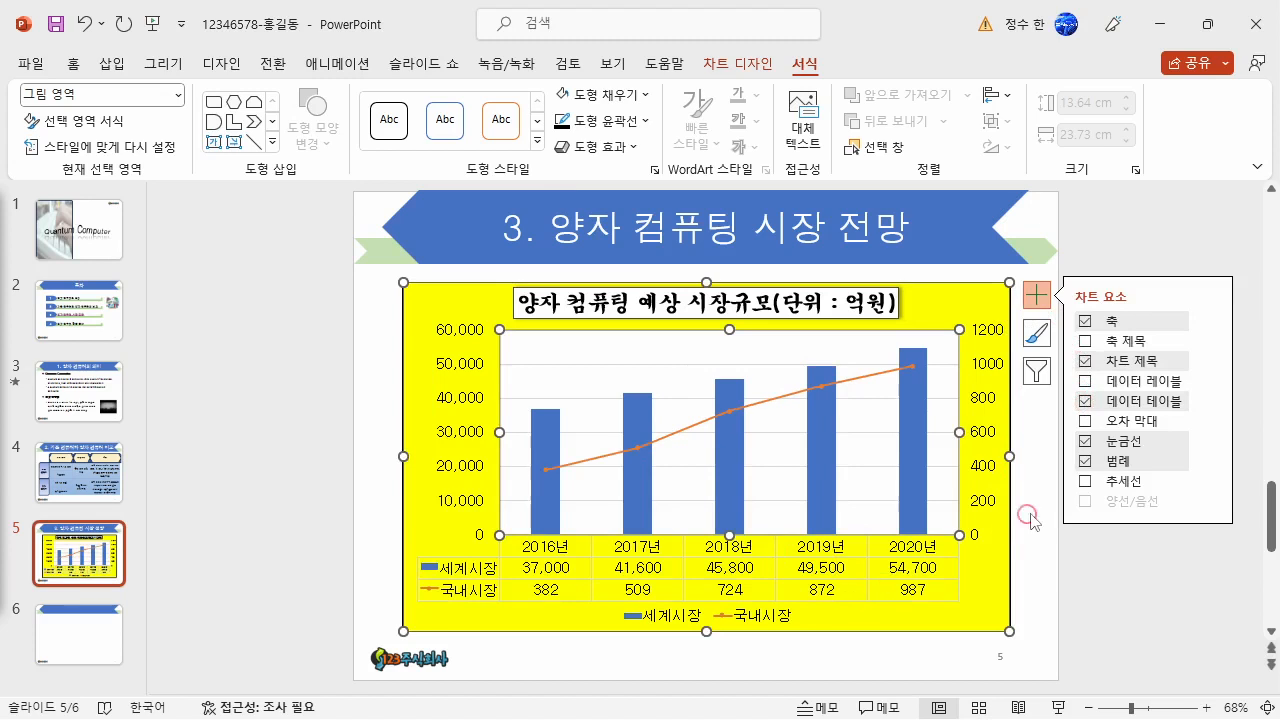
{"action": "left_click", "coordinate": [1085, 443]}
{"action": "left_click", "coordinate": [1085, 461]}
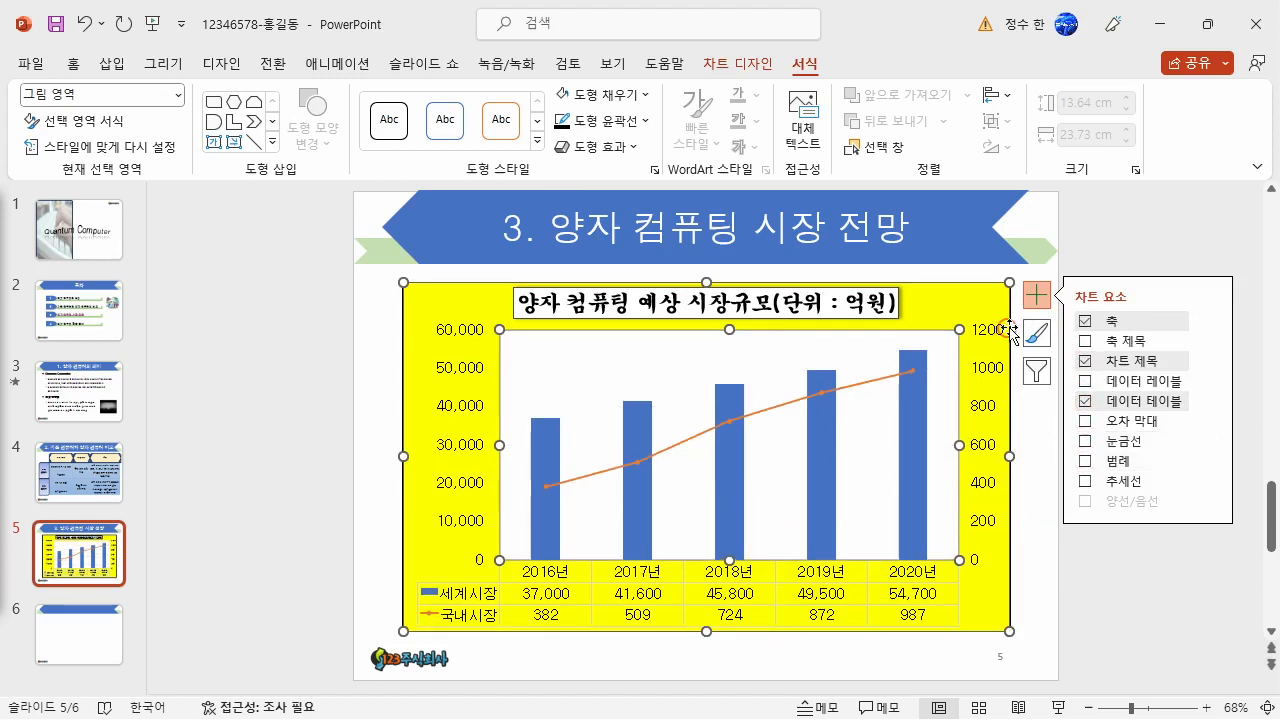
{"action": "left_click", "coordinate": [1036, 306]}
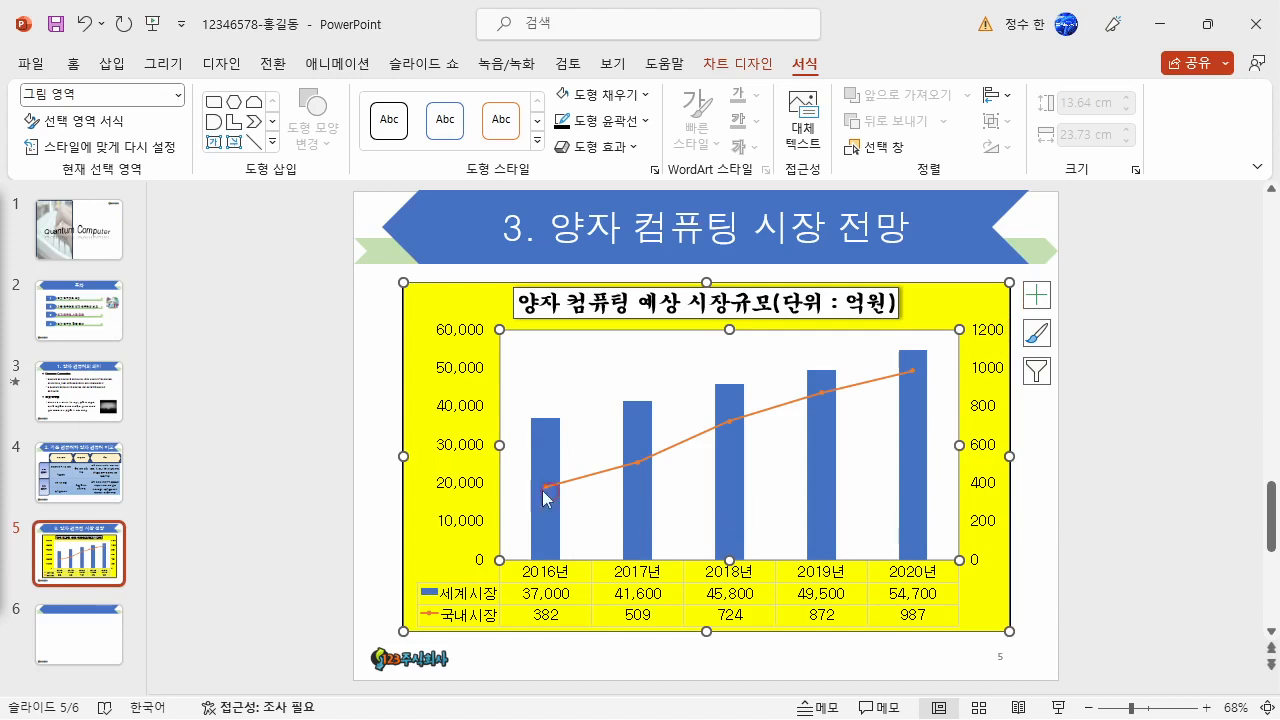
- Give the primary and secondary vertical axes a black outline
{"action": "left_click", "coordinate": [476, 390]}
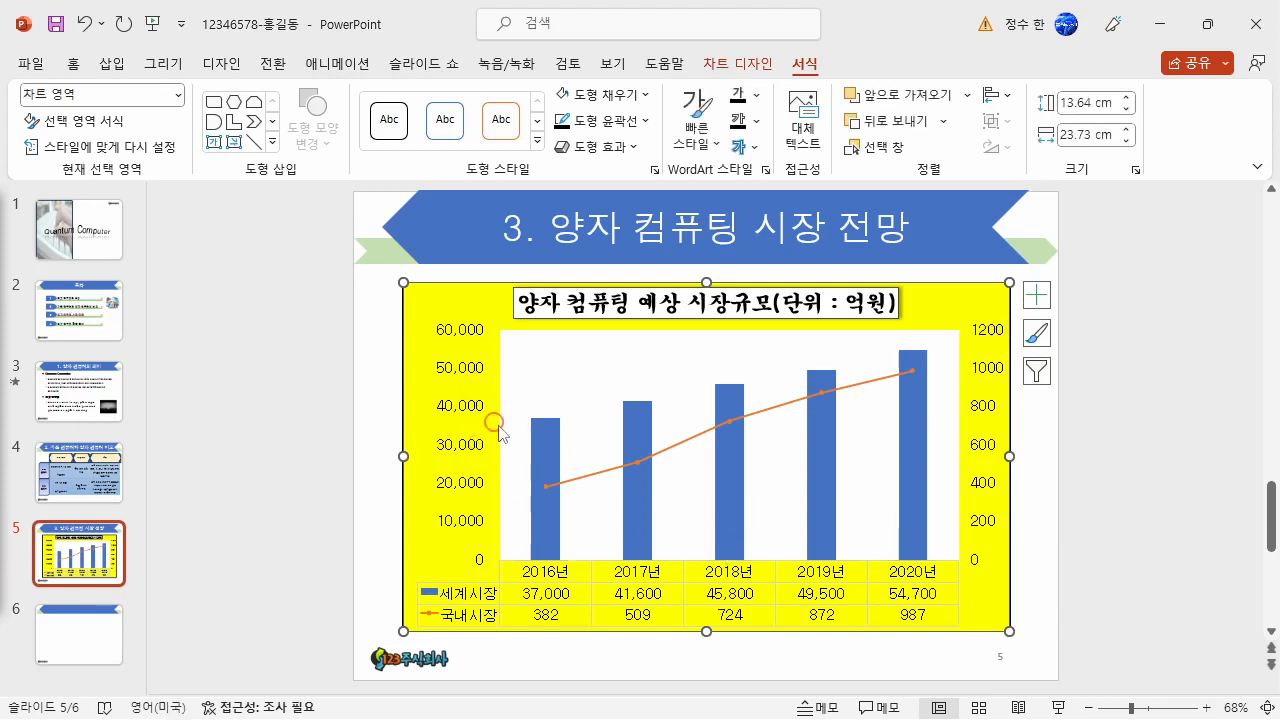
{"action": "left_click", "coordinate": [476, 372]}
{"action": "left_click", "coordinate": [615, 121]}
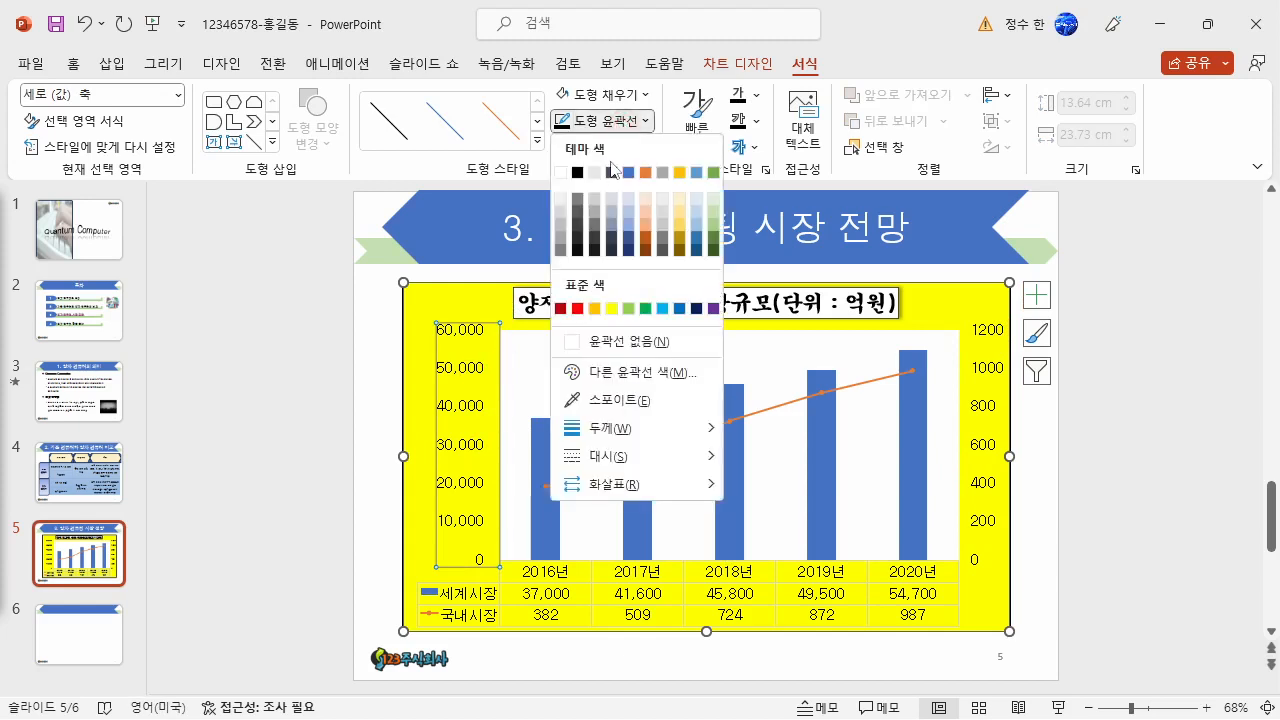
{"action": "left_click", "coordinate": [587, 167]}
{"action": "left_click", "coordinate": [966, 398]}
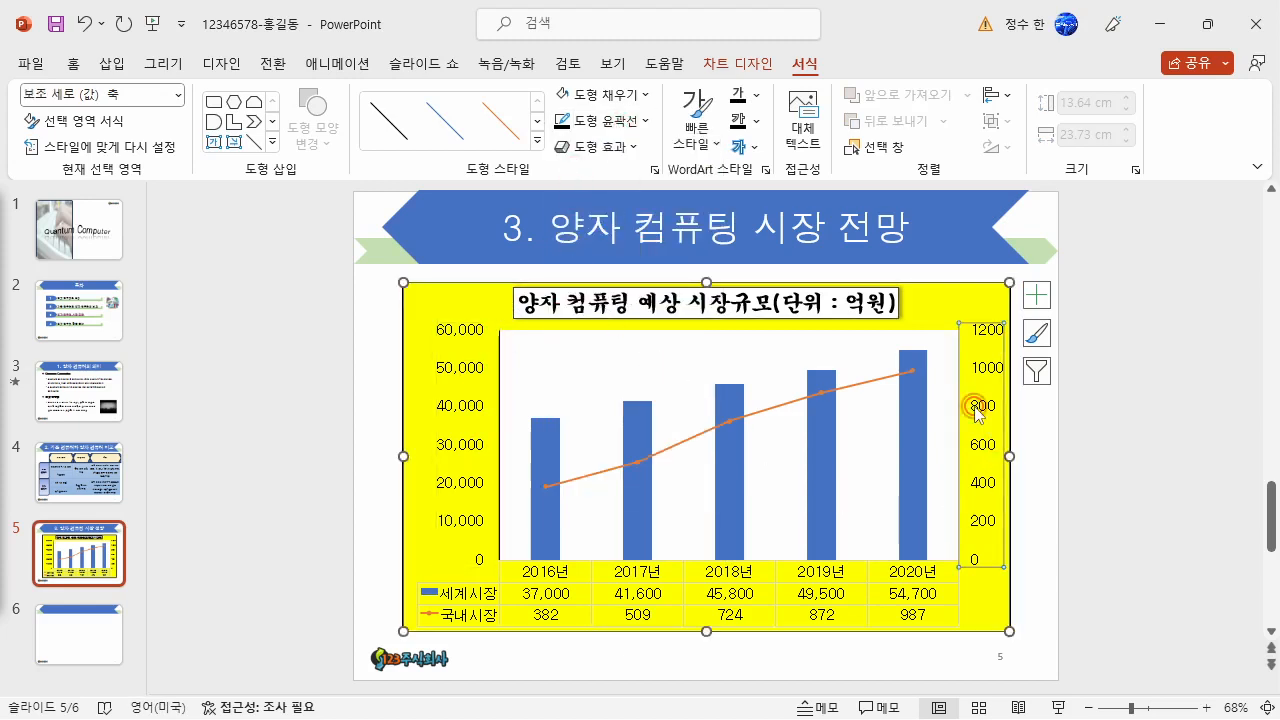
{"action": "left_click", "coordinate": [622, 125]}
{"action": "left_click", "coordinate": [578, 180]}
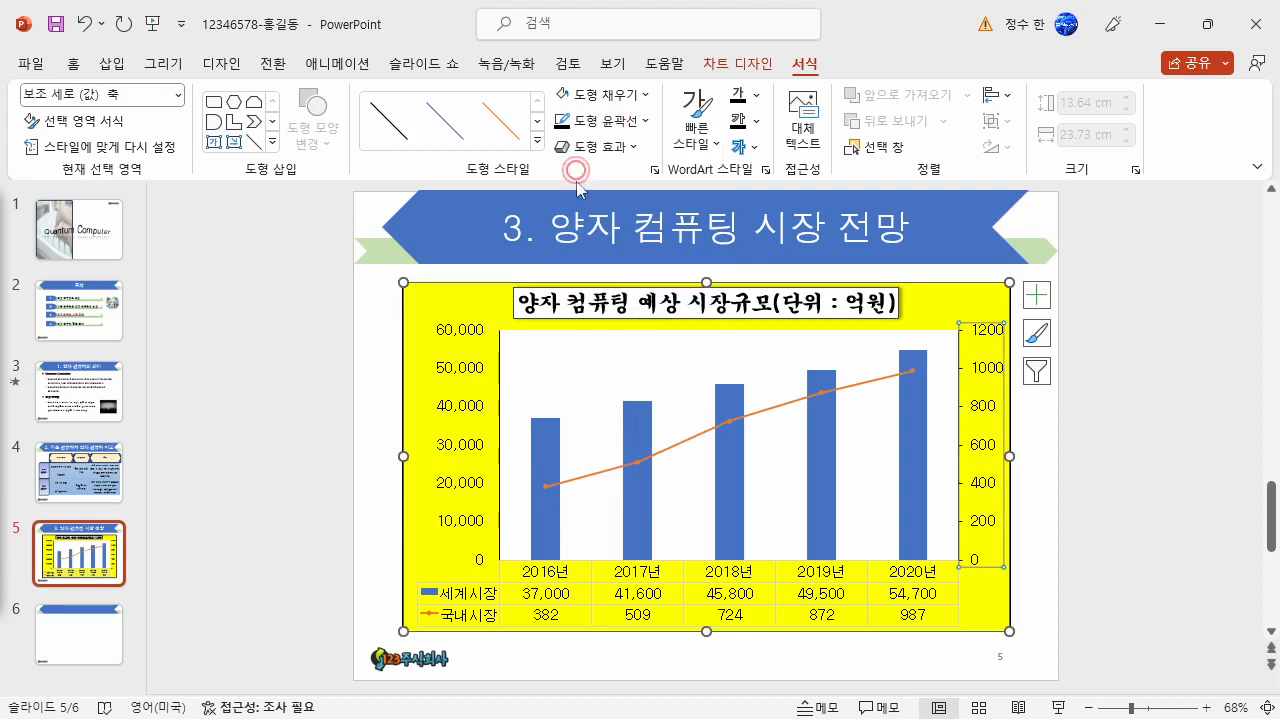
- Give the chart's data table black border lines
{"action": "left_click", "coordinate": [860, 578]}
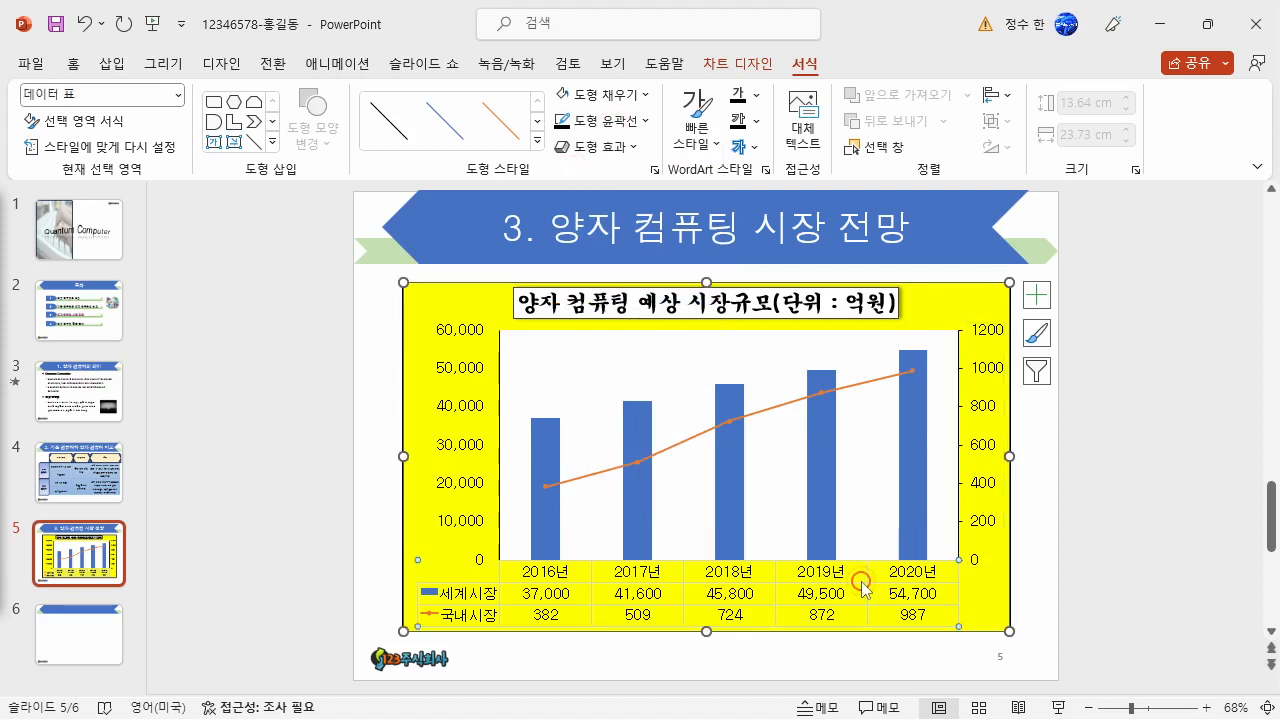
{"action": "left_click", "coordinate": [614, 126]}
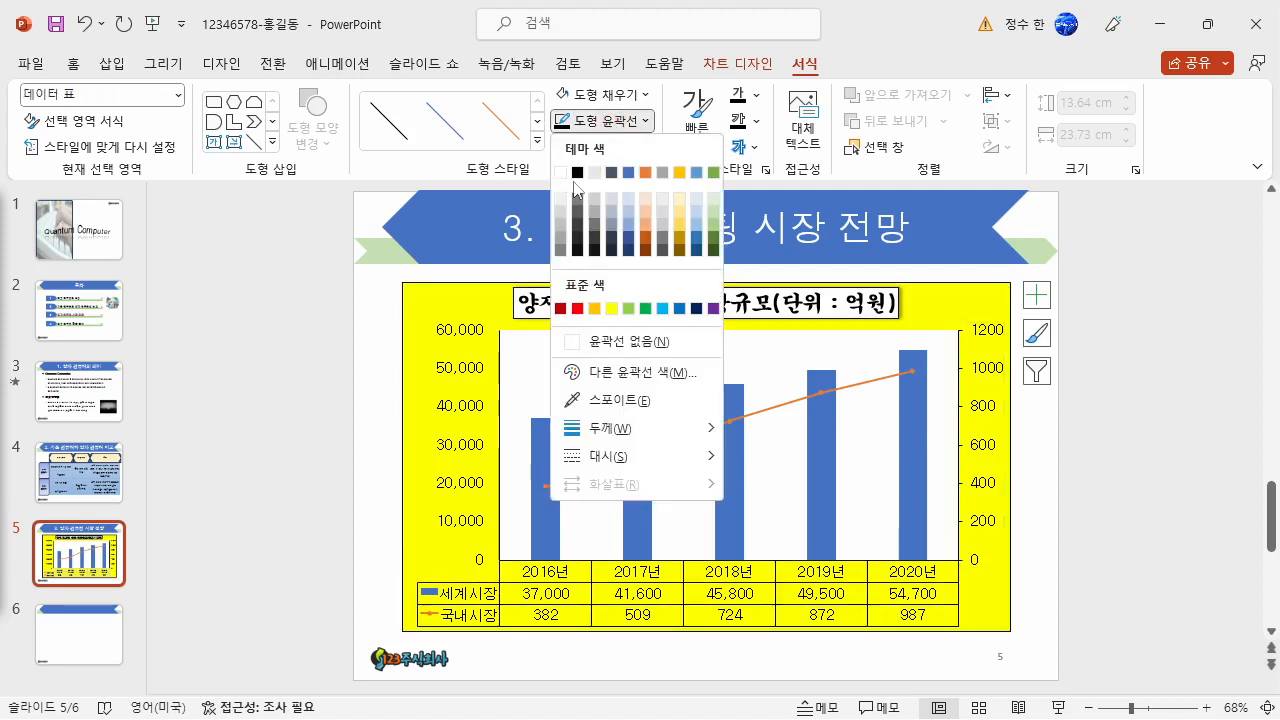
{"action": "left_click", "coordinate": [578, 182]}
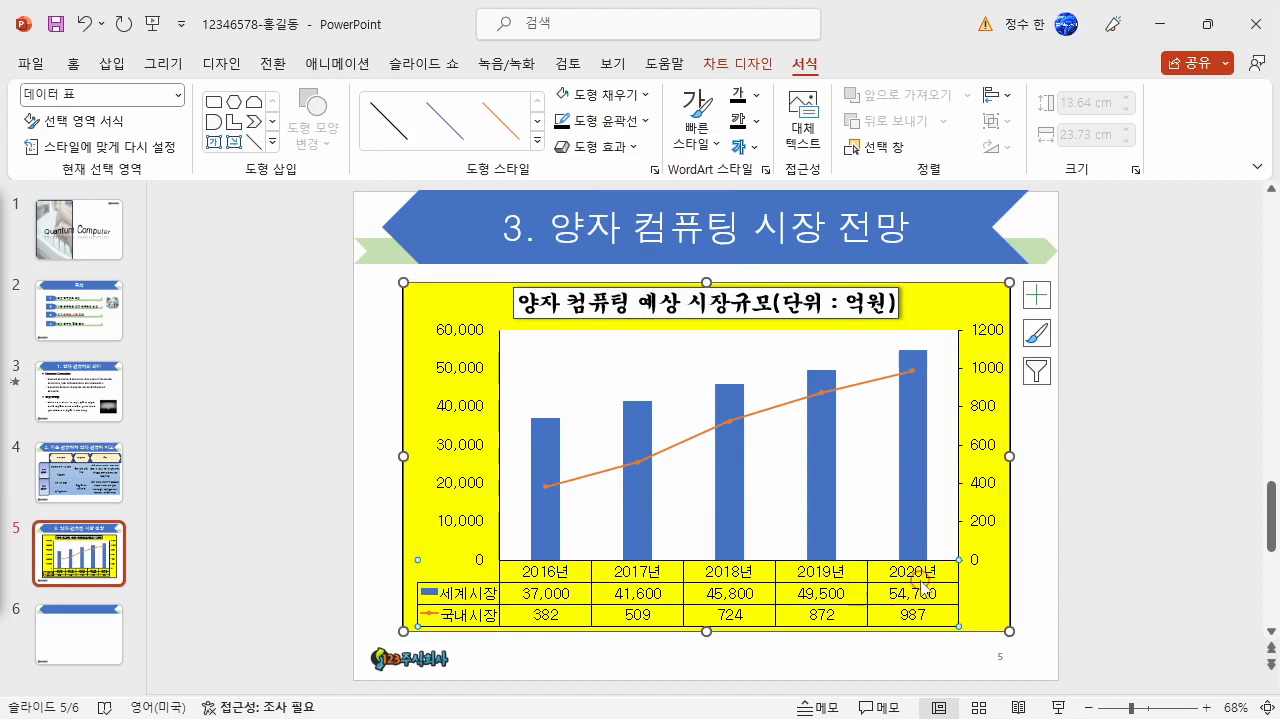
- Set the secondary vertical axis's major unit to 300
{"action": "left_click", "coordinate": [982, 455]}
{"action": "right_click", "coordinate": [982, 455]}
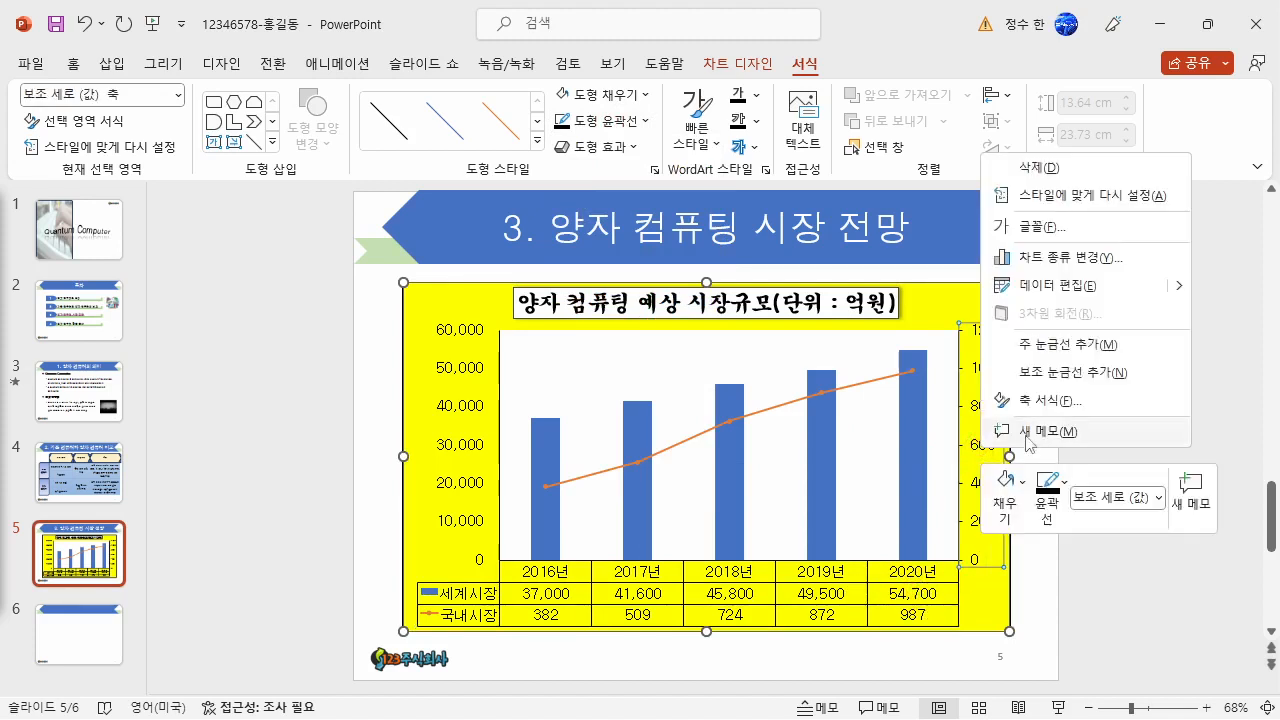
{"action": "left_click", "coordinate": [1057, 404]}
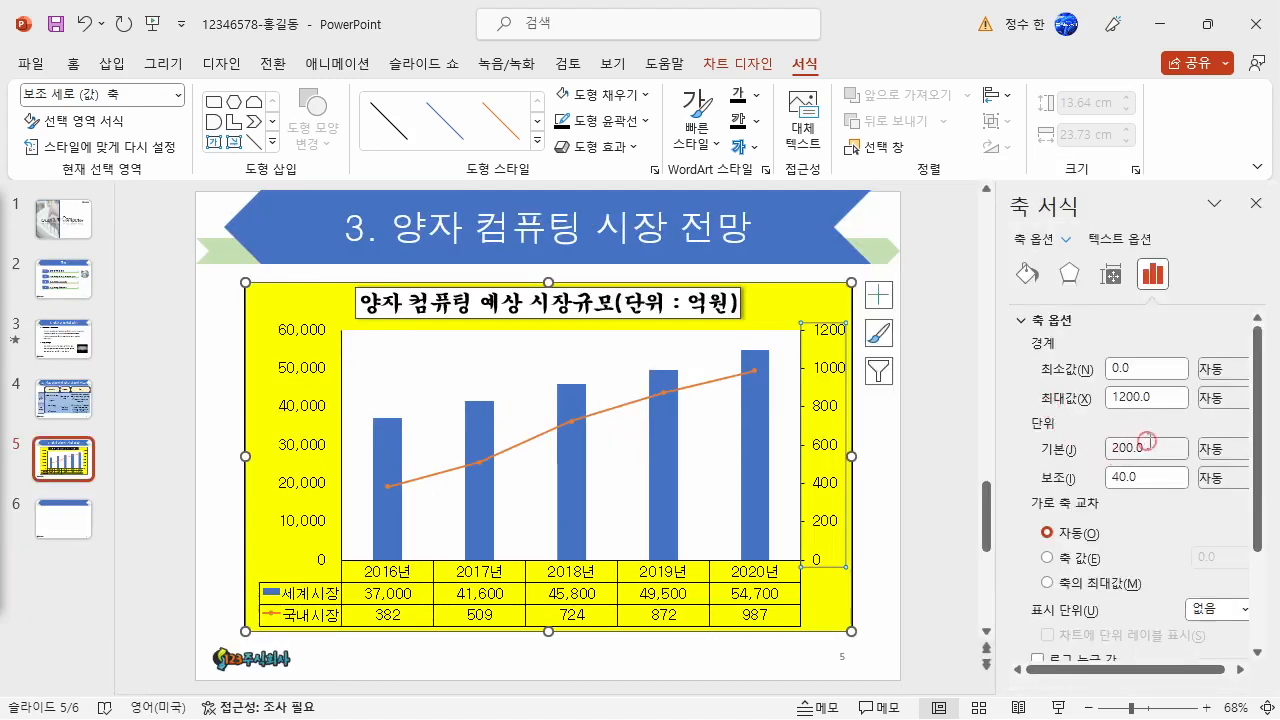
{"action": "left_click_drag", "start_coordinate": [1151, 454], "coordinate": [1075, 456]}
{"action": "type", "text": "30"}
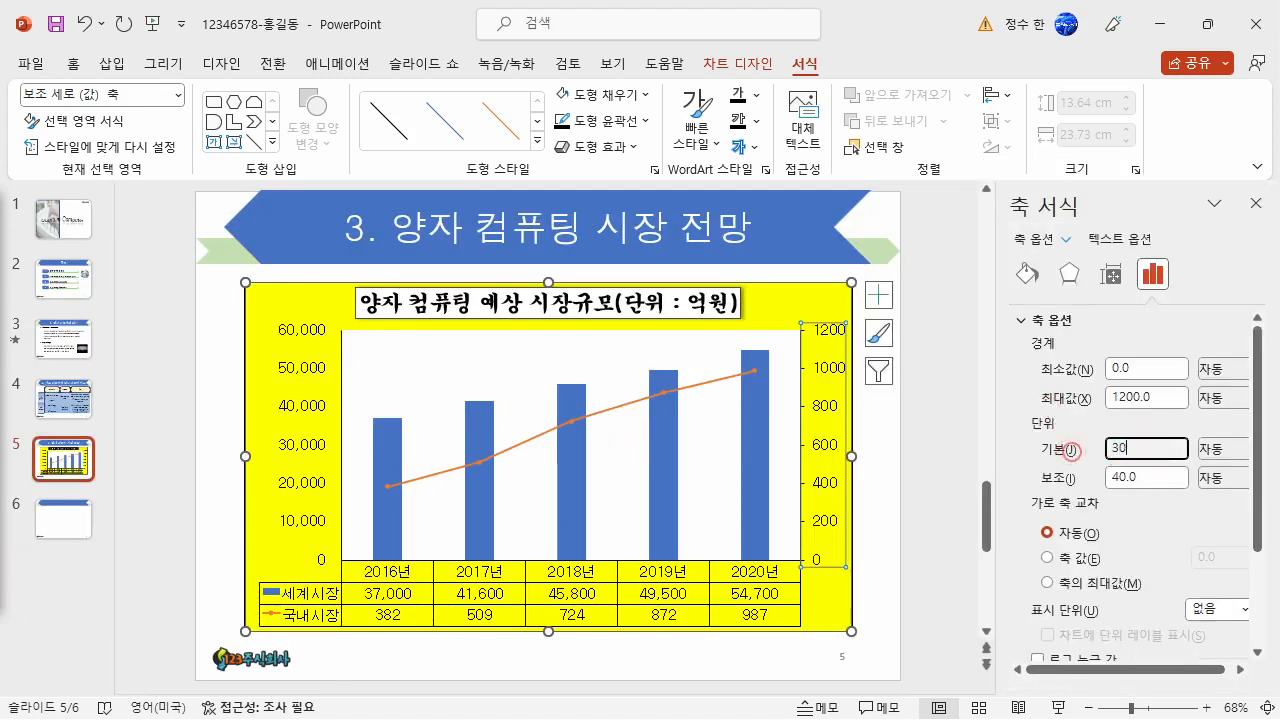
{"action": "type", "text": "0"}
{"action": "key", "text": "Return"}
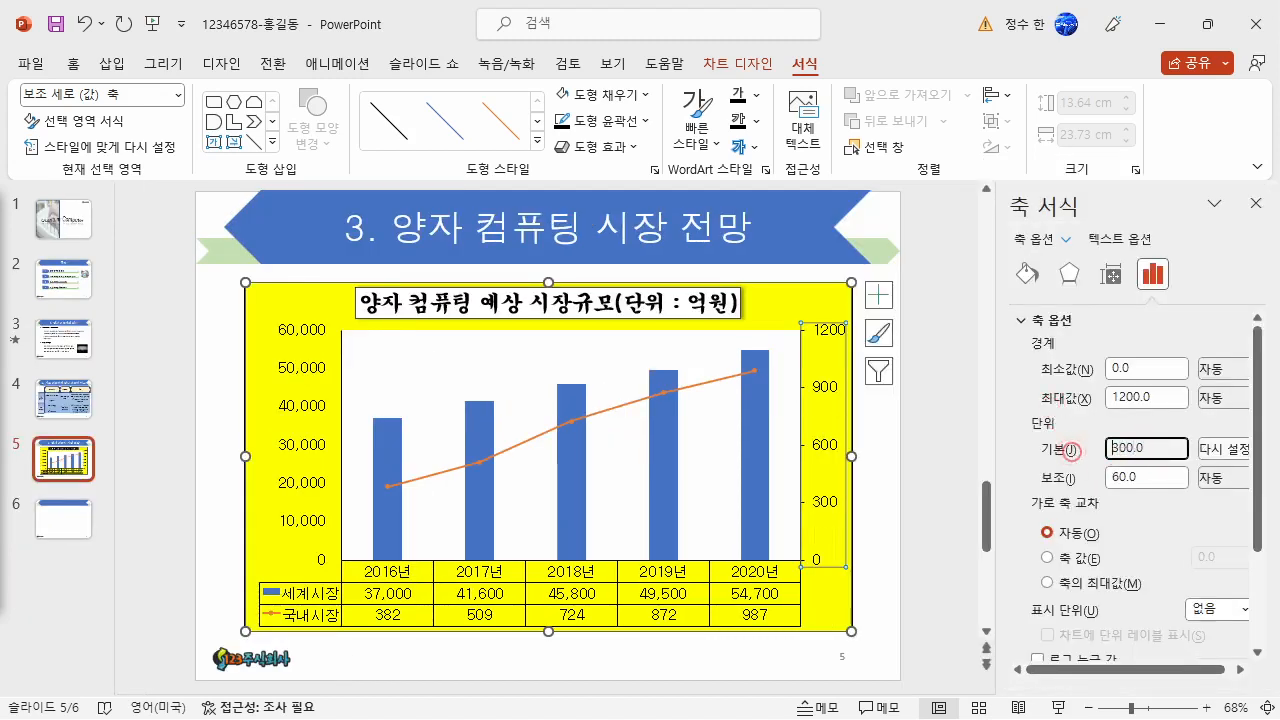
{"action": "left_click", "coordinate": [1254, 206]}
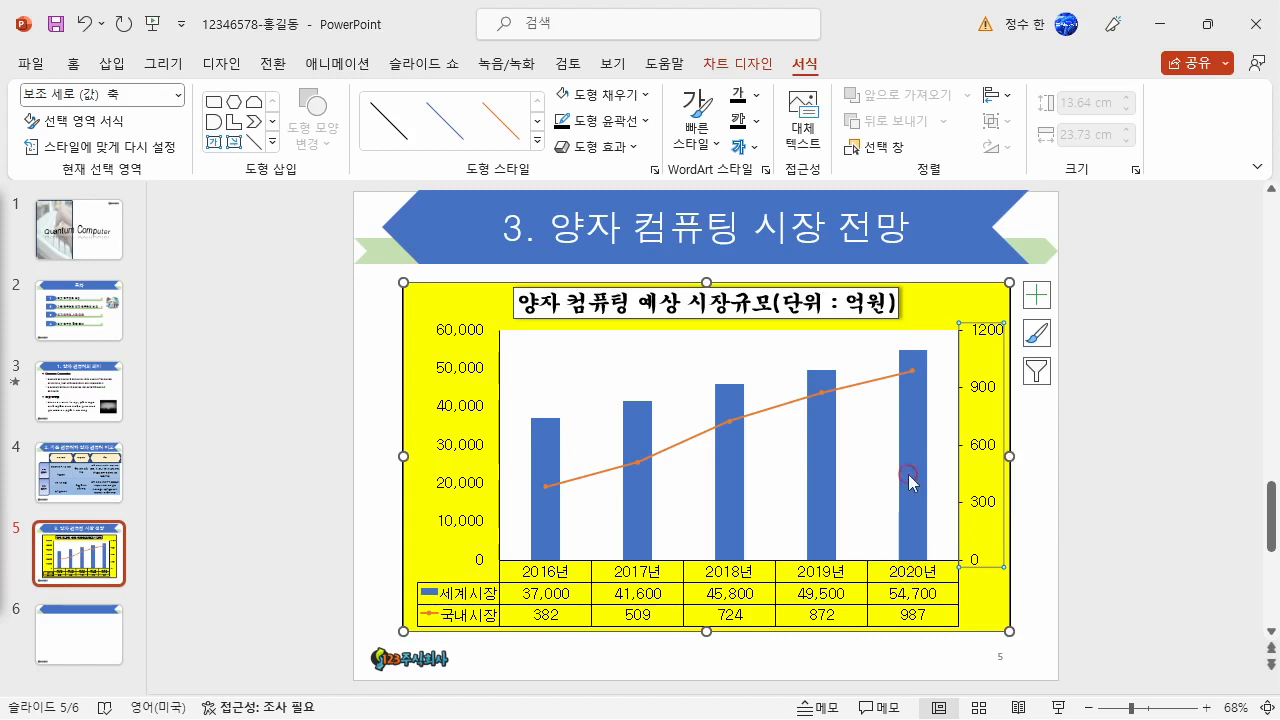
- Add a data label to only the 2020년 column of the 세계시장 series
{"action": "mouse_move", "coordinate": [910, 482]}
{"action": "left_click", "coordinate": [914, 499]}
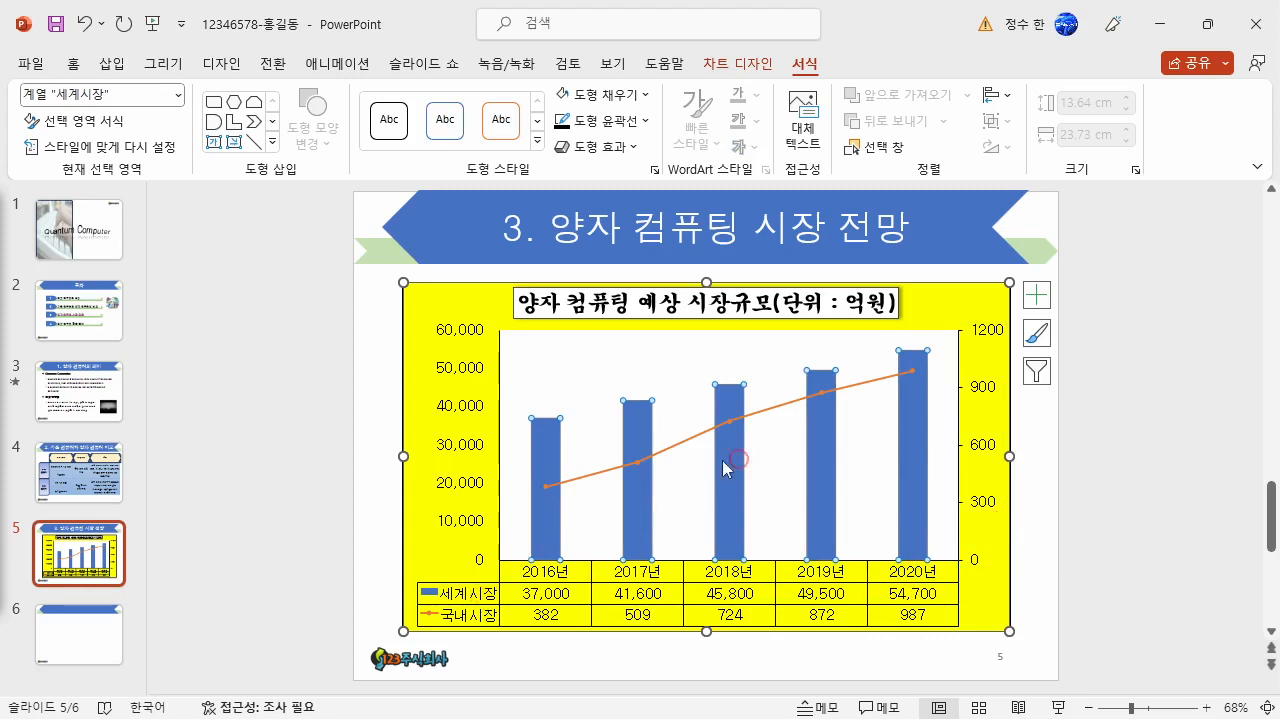
{"action": "left_click", "coordinate": [918, 522]}
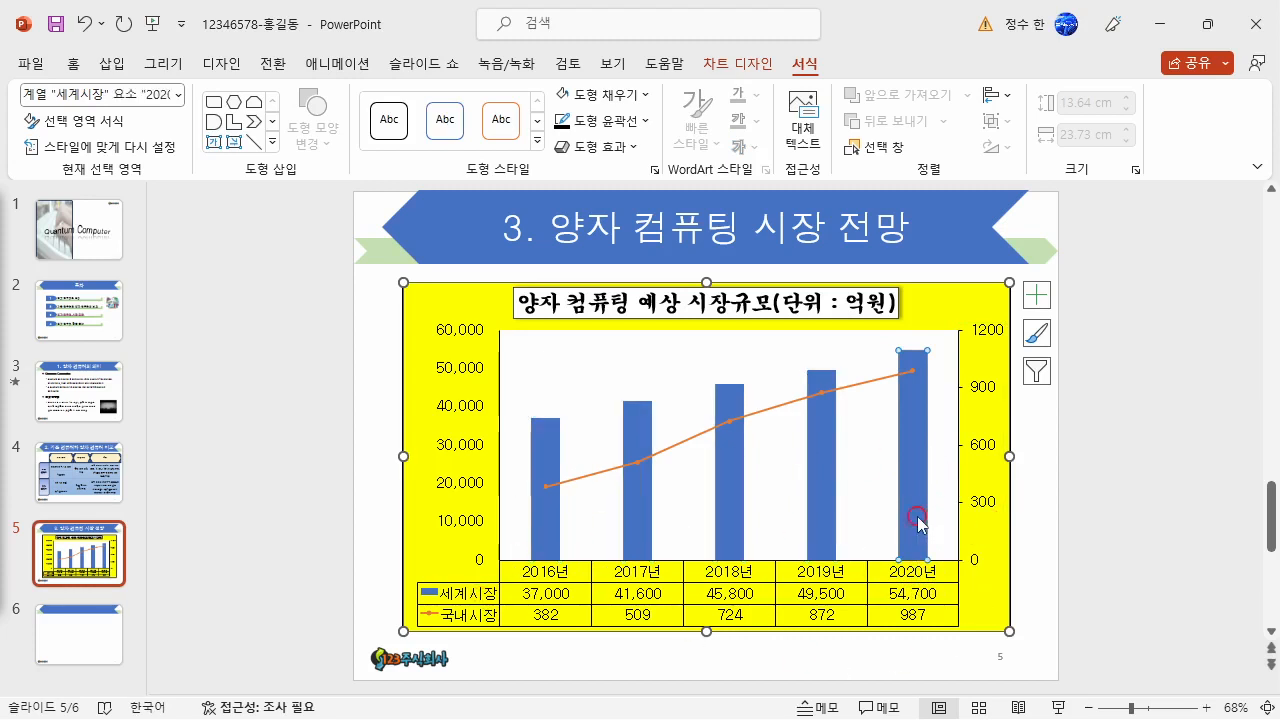
{"action": "right_click", "coordinate": [921, 440]}
{"action": "left_click", "coordinate": [1006, 593]}
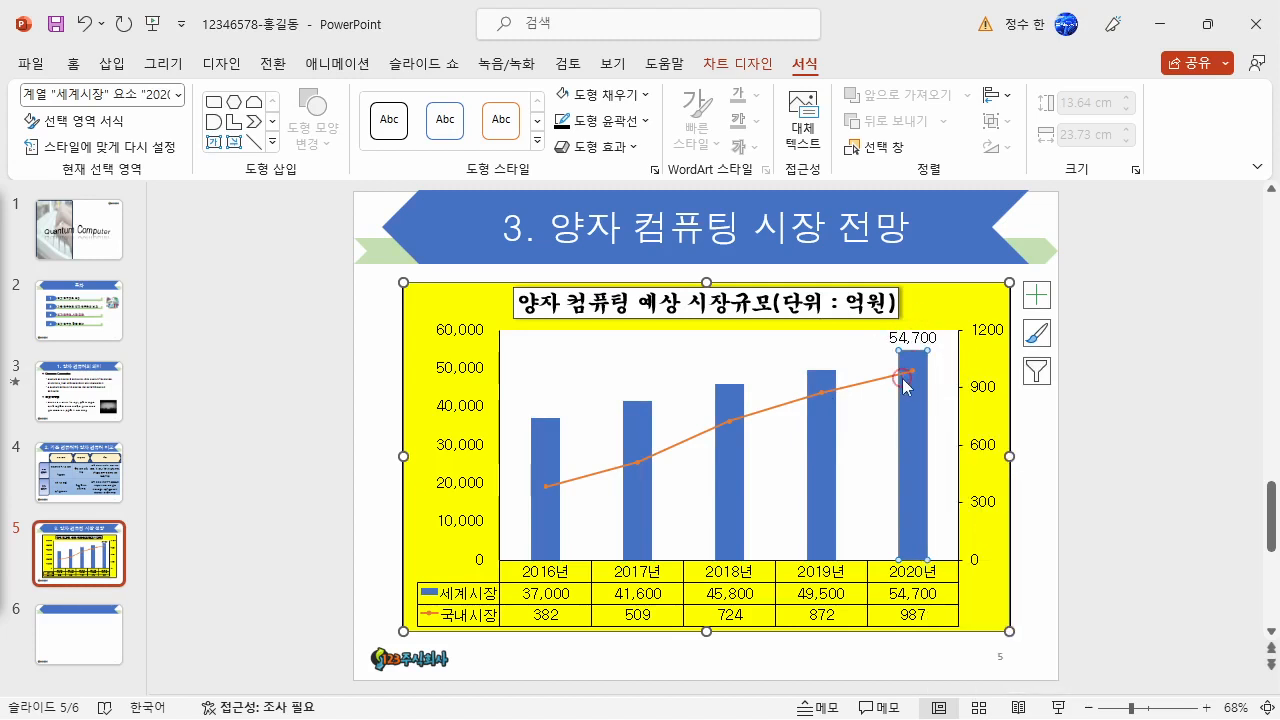
- Open the data series formatting options for the 국내시장 line
{"action": "mouse_move", "coordinate": [906, 386]}
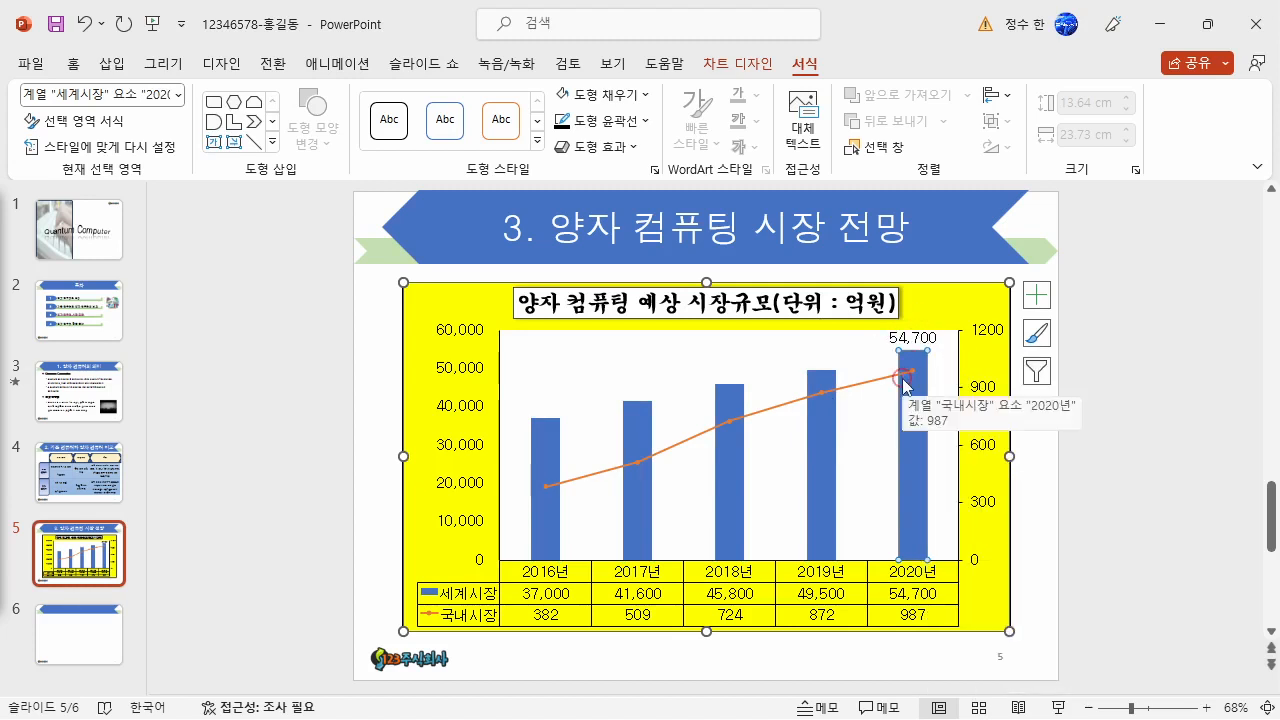
{"action": "left_click", "coordinate": [825, 390]}
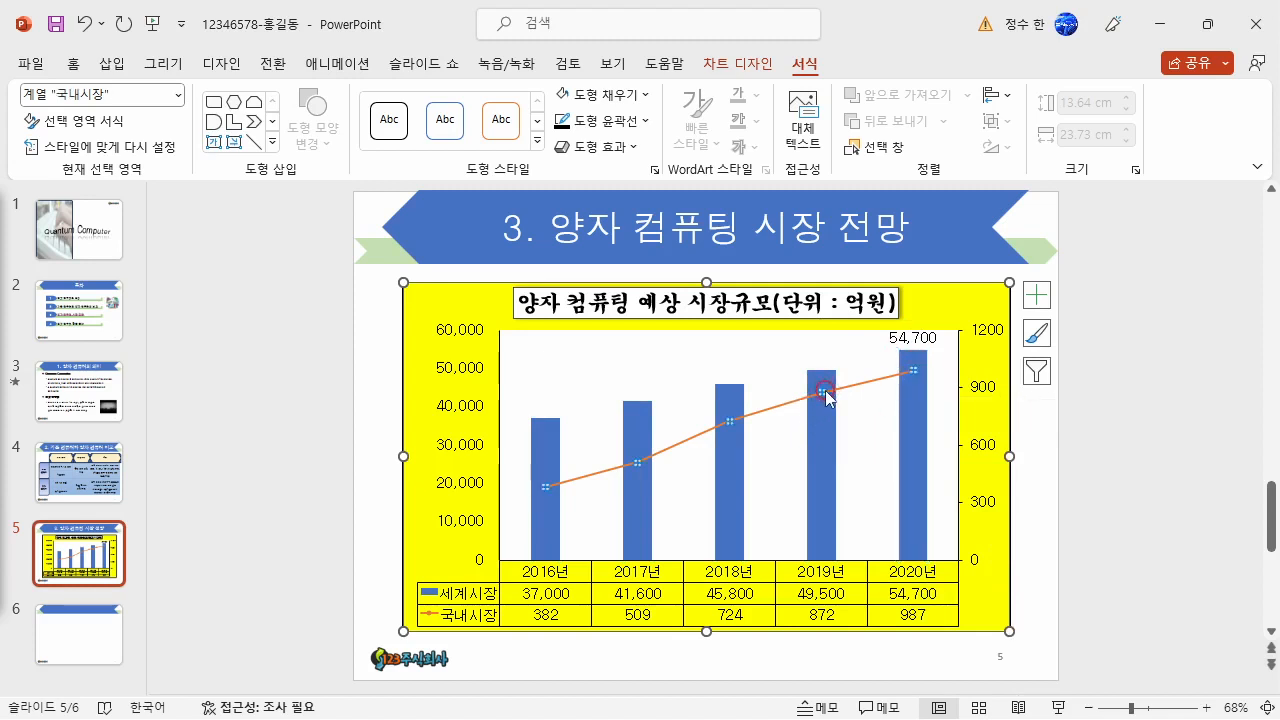
{"action": "right_click", "coordinate": [825, 390]}
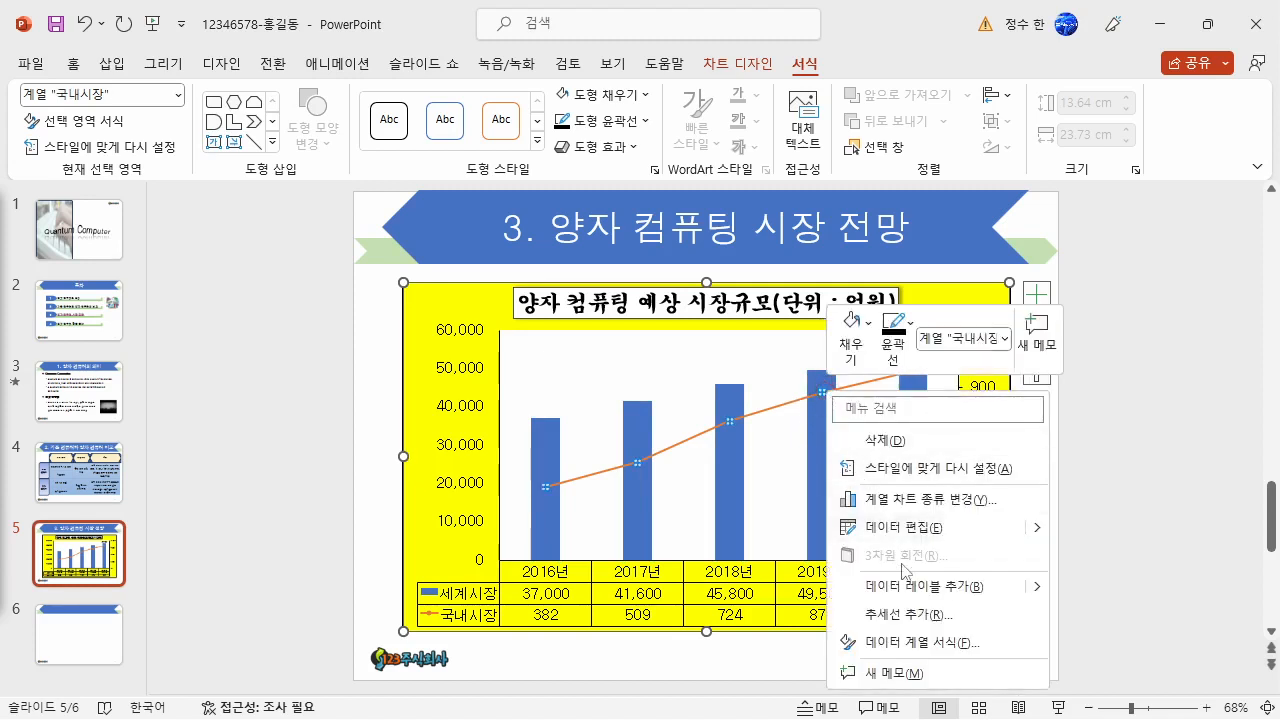
{"action": "left_click", "coordinate": [915, 643]}
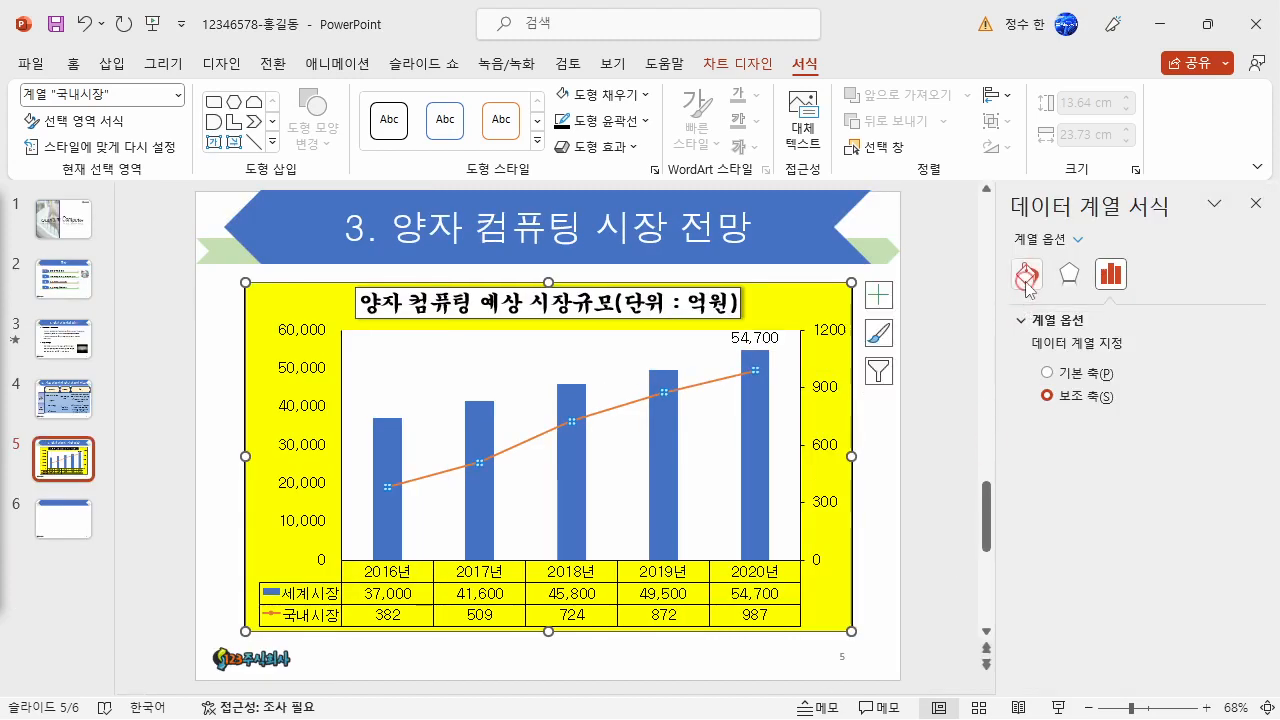